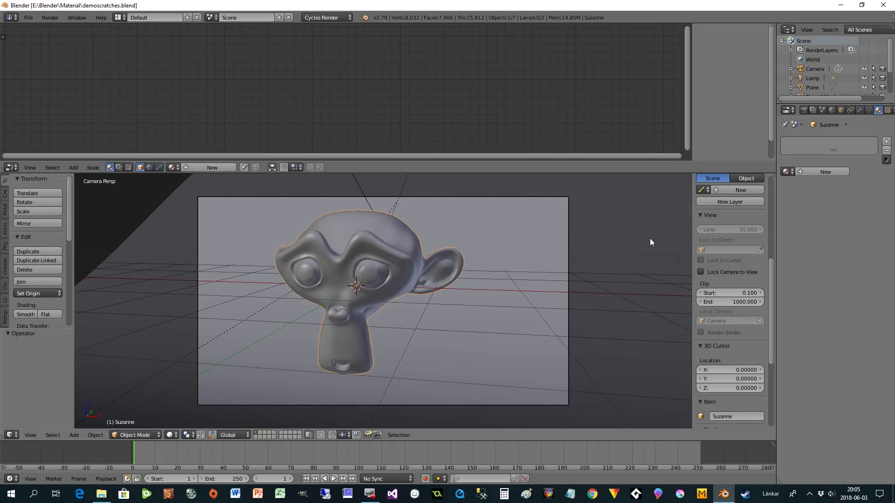
Check Suzanne's modifiers and preview the scene in Rendered viewport shading before returning to Solid shading
{"action": "left_click", "coordinate": [860, 110]}
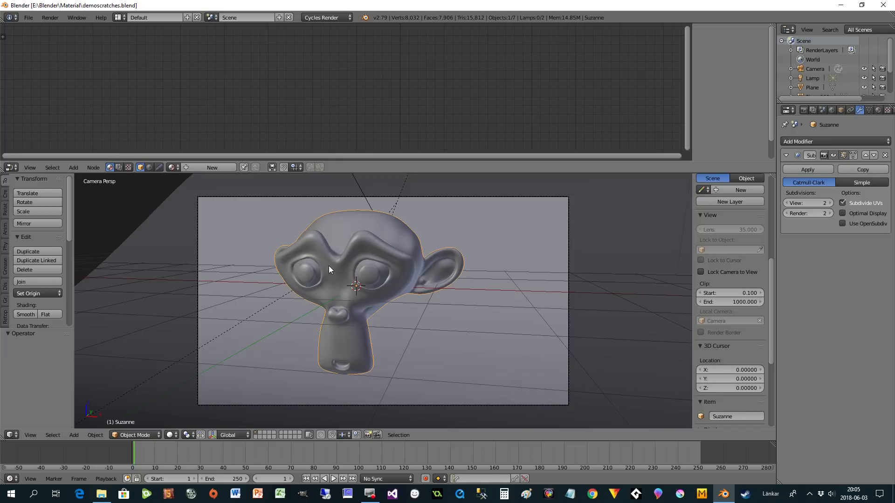
{"action": "left_click", "coordinate": [171, 434]}
{"action": "left_click", "coordinate": [199, 373]}
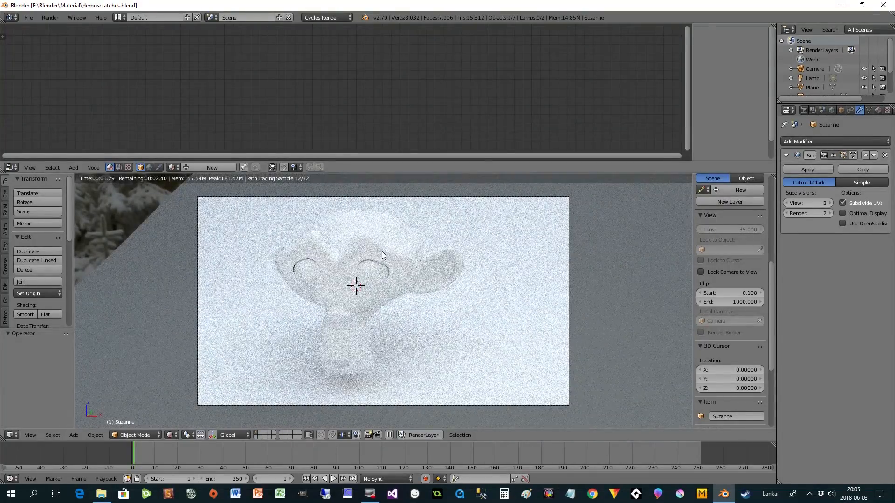
{"action": "left_click", "coordinate": [170, 435]}
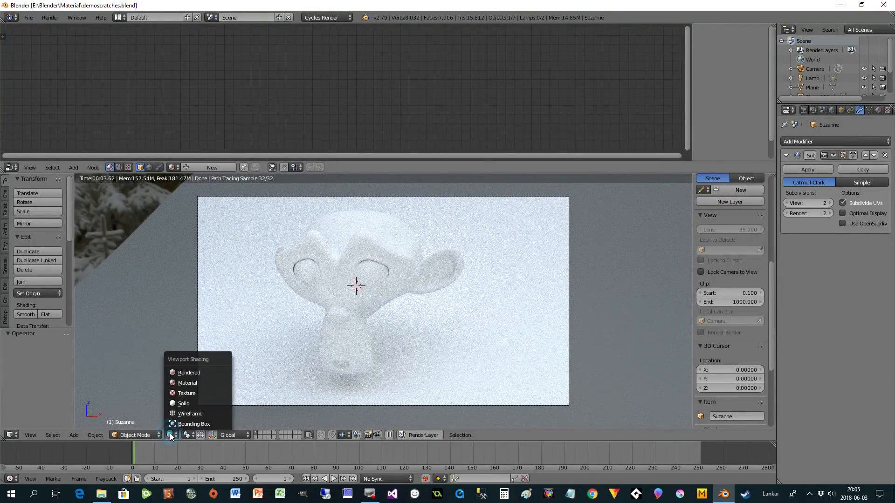
{"action": "left_click", "coordinate": [184, 403]}
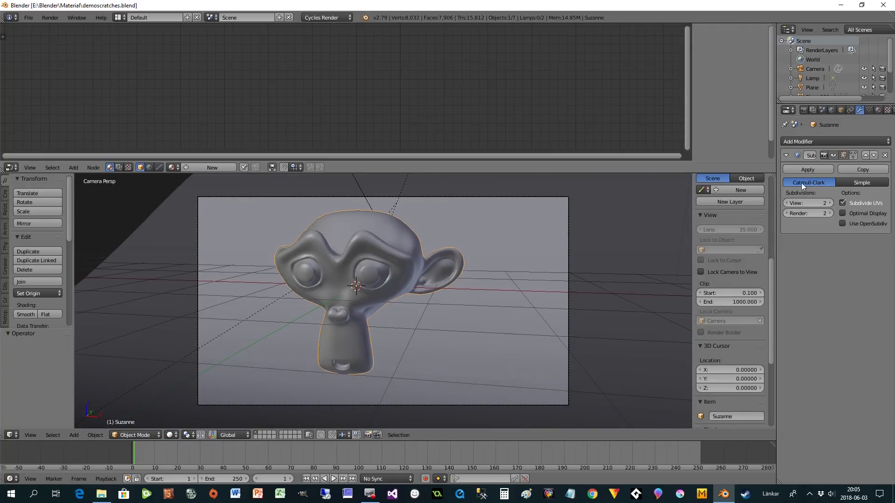
Create a new material for Suzanne and delete its default Diffuse BSDF node
{"action": "left_click", "coordinate": [877, 110]}
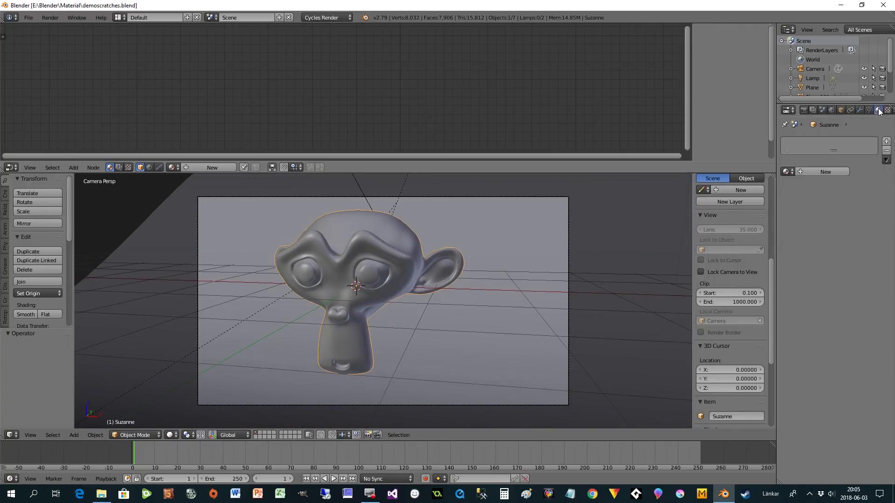
{"action": "left_click", "coordinate": [815, 173]}
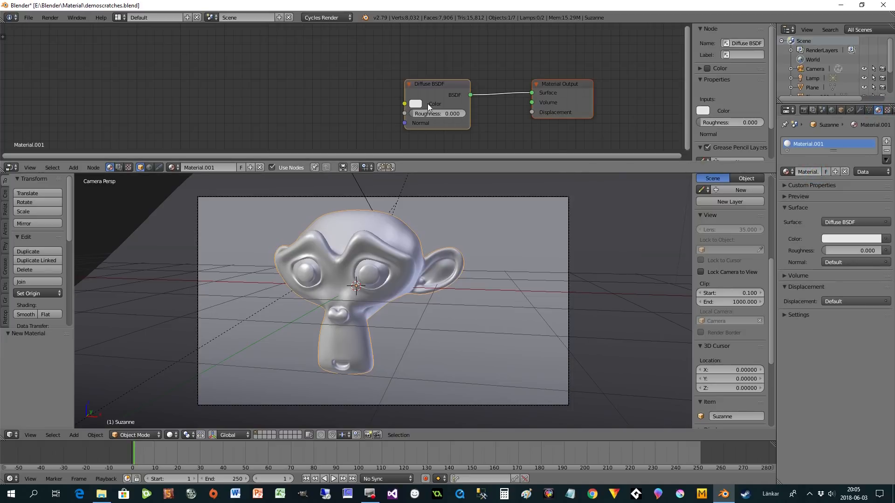
{"action": "left_click_drag", "start_coordinate": [423, 85], "coordinate": [381, 79]}
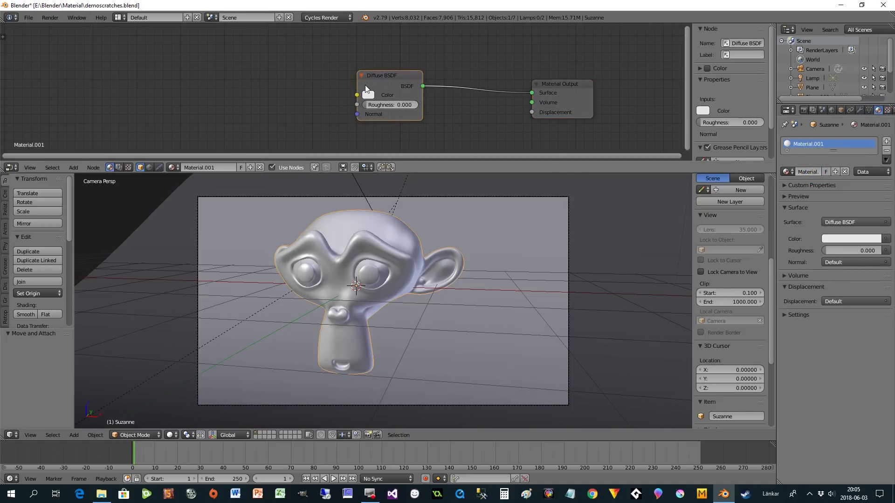
{"action": "key", "text": "x"}
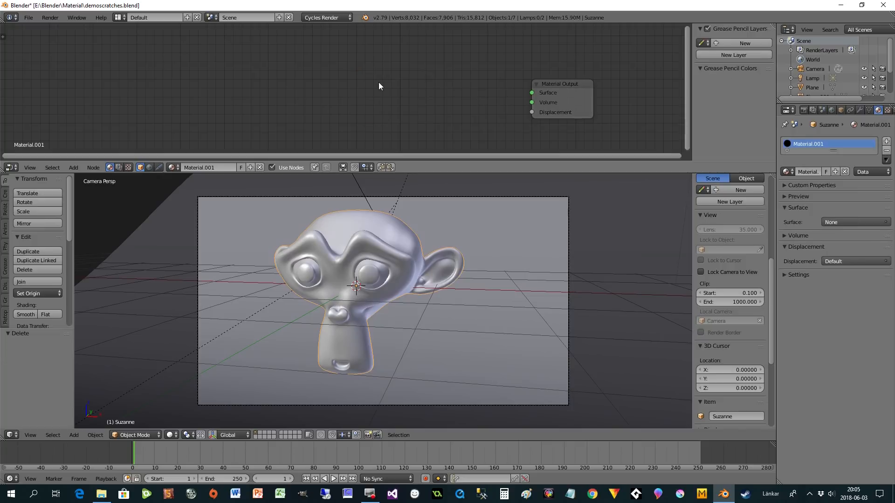
Add a Principled BSDF node and link its BSDF output to the Material Output's Surface input
{"action": "key", "text": "shift+a"}
{"action": "mouse_move", "coordinate": [378, 82]}
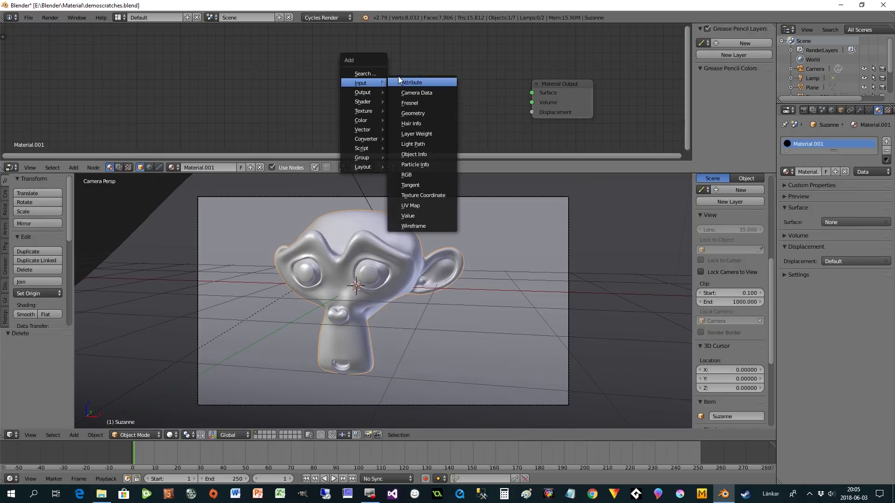
{"action": "mouse_move", "coordinate": [368, 102]}
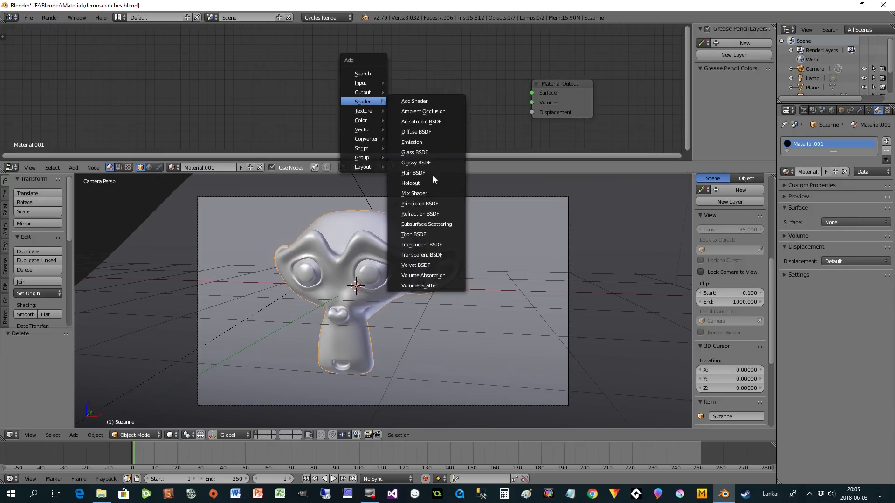
{"action": "left_click", "coordinate": [427, 202]}
{"action": "left_click", "coordinate": [426, 65]}
{"action": "left_click_drag", "start_coordinate": [493, 80], "coordinate": [531, 92]}
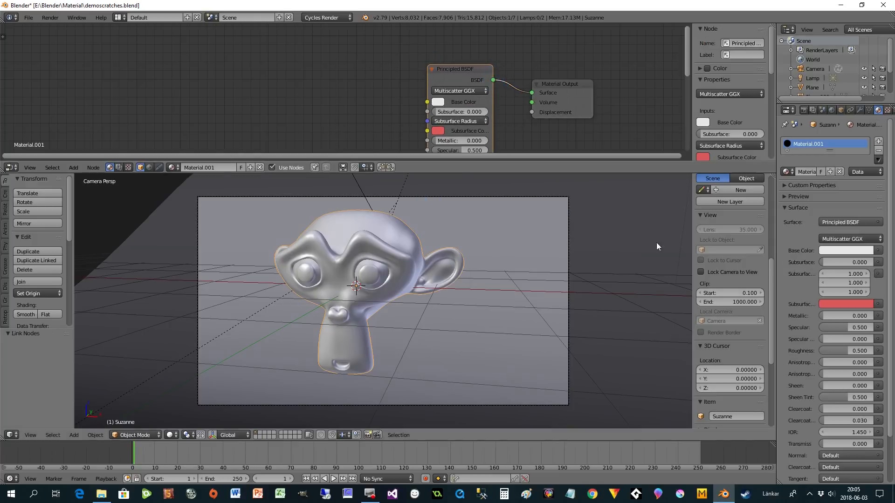
Start the Screencast Keys display in the 3D viewport
{"action": "scroll", "coordinate": [764, 316], "scroll_direction": "down", "scroll_amount": 6}
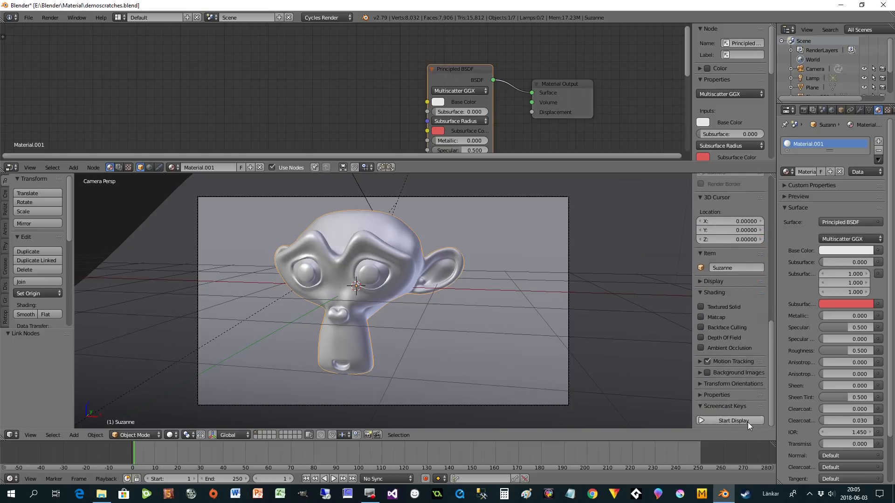
{"action": "left_click", "coordinate": [747, 422]}
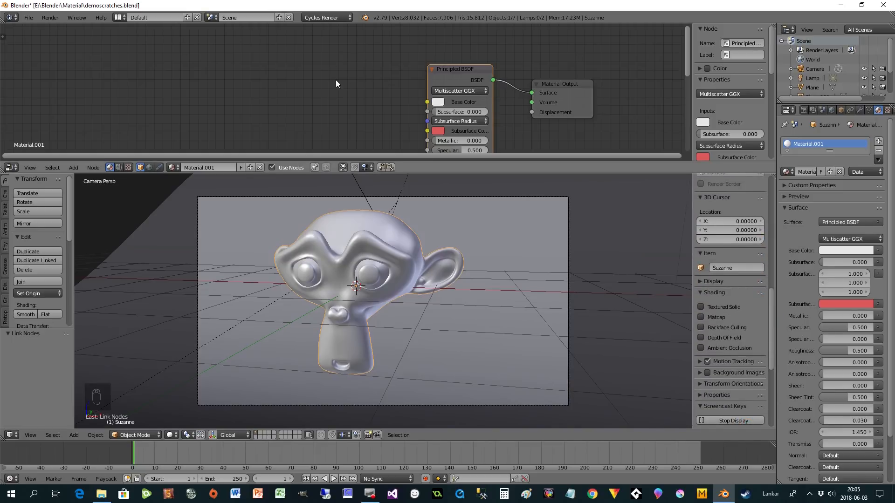
Add a Voronoi Texture node before the Principled BSDF and set its coloring to Cells
{"action": "scroll", "coordinate": [311, 82], "scroll_direction": "down", "scroll_amount": 3}
{"action": "middle_click_drag", "start_coordinate": [305, 94], "coordinate": [342, 141]}
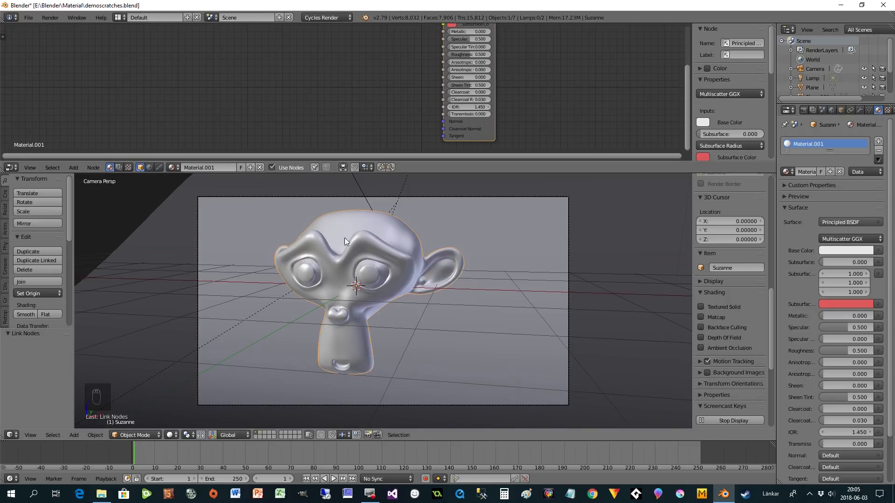
{"action": "scroll", "coordinate": [285, 79], "scroll_direction": "down", "scroll_amount": 2}
{"action": "middle_click_drag", "start_coordinate": [289, 81], "coordinate": [308, 89]}
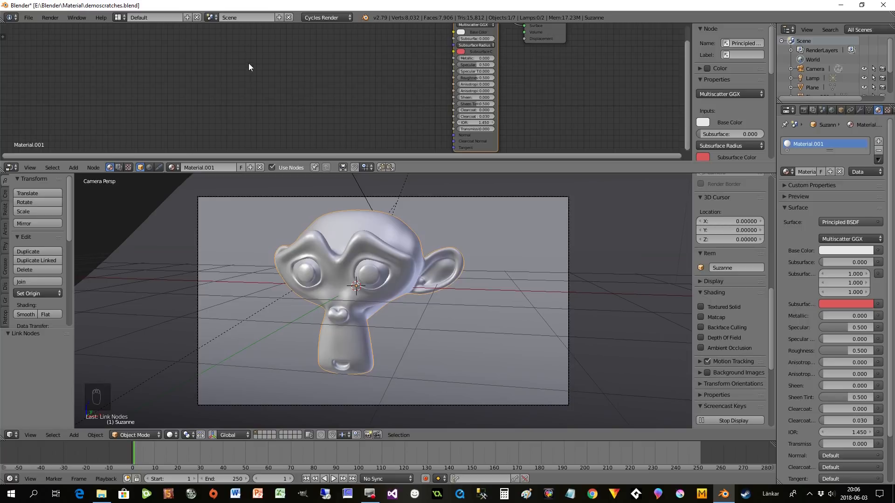
{"action": "key", "text": "shift+a"}
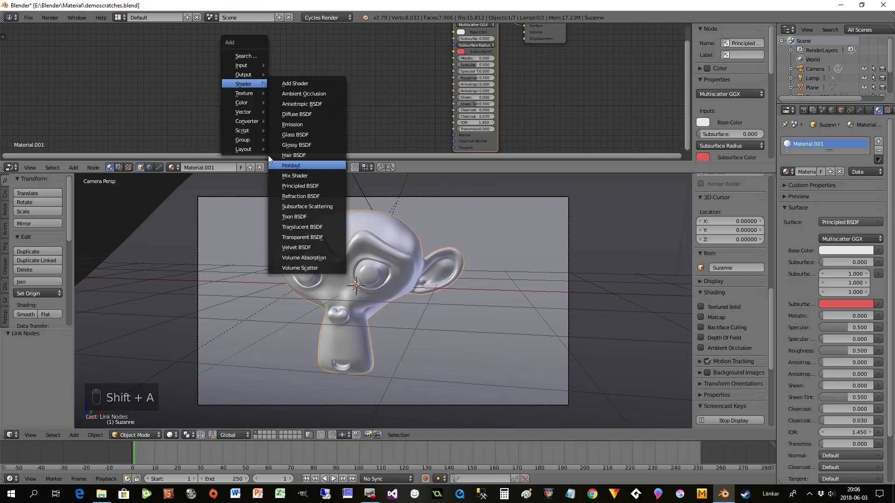
{"action": "mouse_move", "coordinate": [242, 123]}
{"action": "mouse_move", "coordinate": [240, 93]}
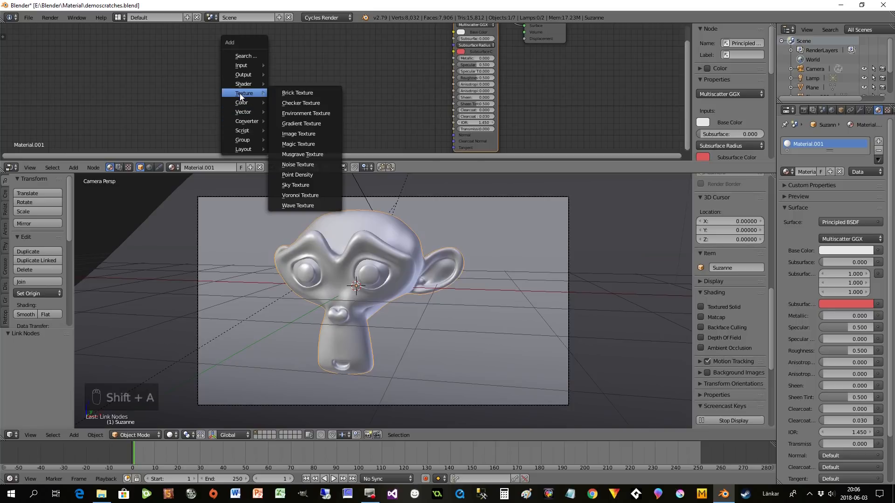
{"action": "left_click", "coordinate": [281, 195]}
{"action": "left_click", "coordinate": [262, 62]}
{"action": "scroll", "coordinate": [283, 115], "scroll_direction": "up", "scroll_amount": 3}
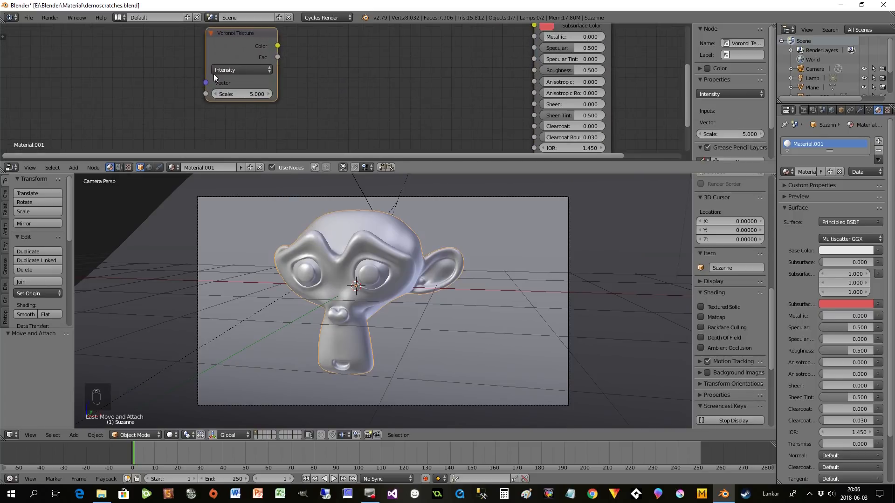
{"action": "left_click", "coordinate": [229, 70]}
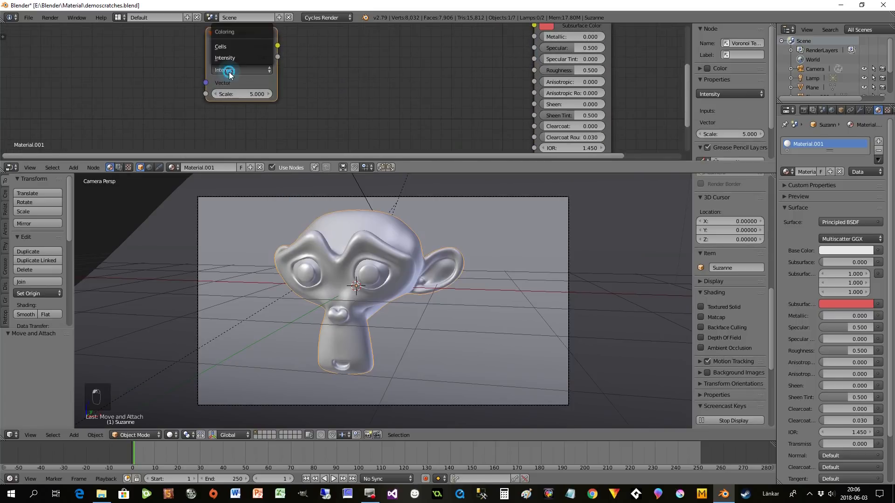
{"action": "left_click", "coordinate": [227, 47]}
Duplicate the Voronoi Texture node and arrange the two copies one above the other
{"action": "middle_click_drag", "start_coordinate": [298, 117], "coordinate": [331, 96], "text": "ctrl"}
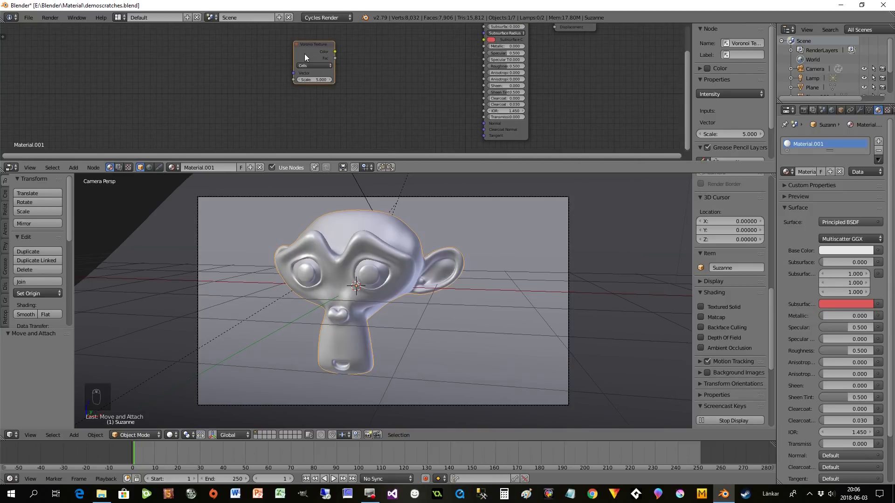
{"action": "key", "text": "shift+d"}
{"action": "left_click", "coordinate": [308, 107]}
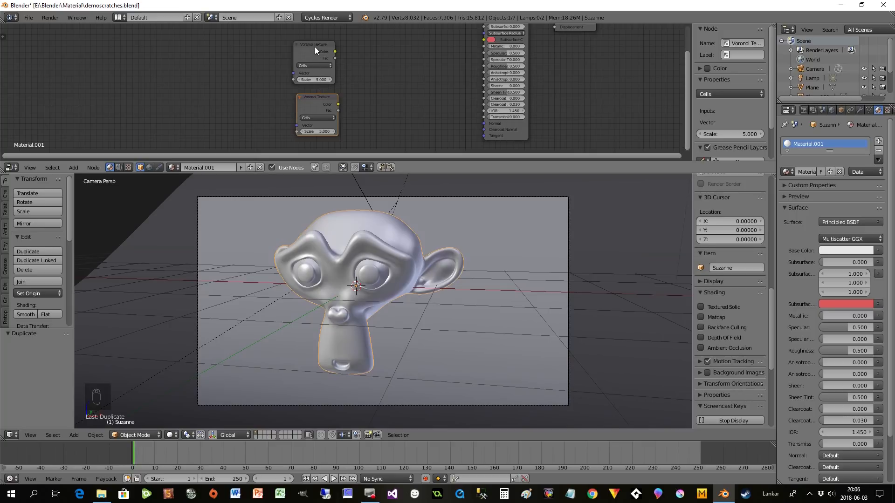
{"action": "left_click_drag", "start_coordinate": [314, 46], "coordinate": [314, 38]}
{"action": "left_click_drag", "start_coordinate": [314, 99], "coordinate": [308, 94]}
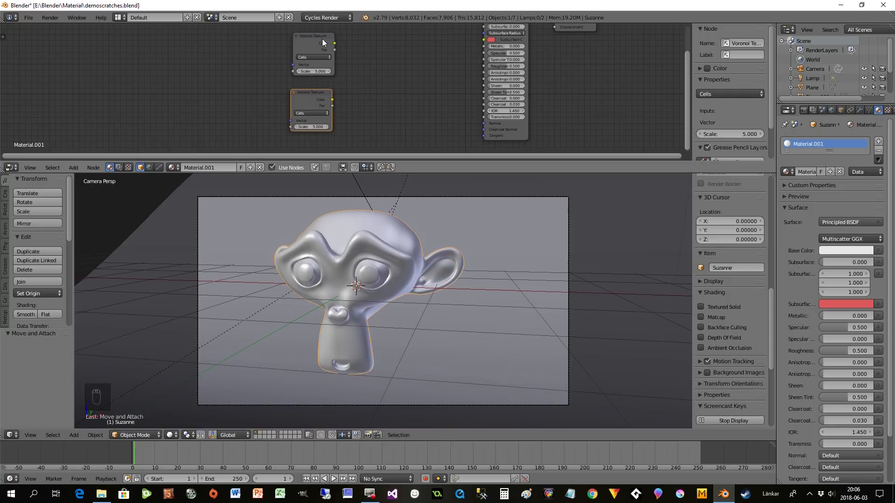
{"action": "left_click_drag", "start_coordinate": [306, 44], "coordinate": [287, 43], "text": "shift"}
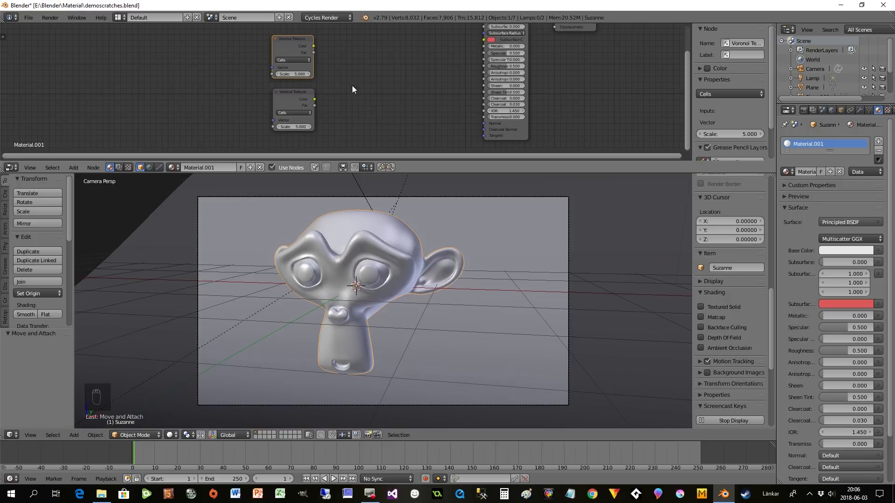
Add a Math node set to Subtract and connect both Voronoi Texture Fac outputs to its Value inputs
{"action": "key", "text": "shift+a"}
{"action": "mouse_move", "coordinate": [346, 118]}
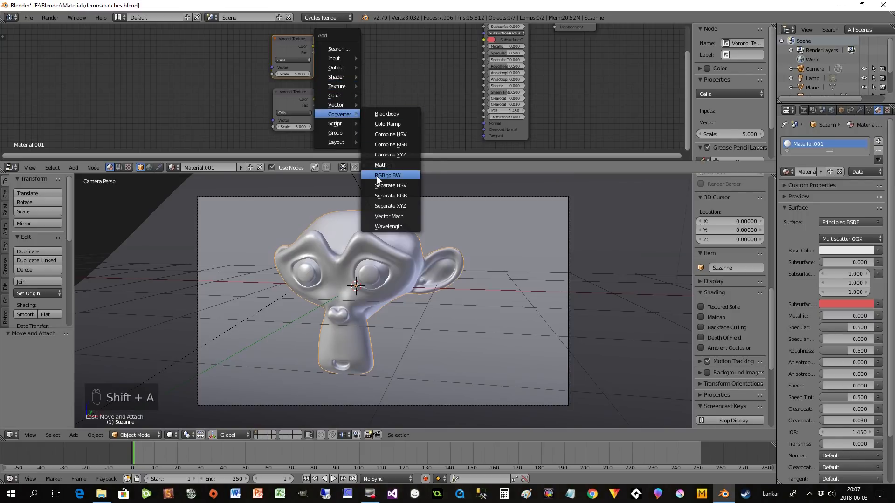
{"action": "left_click", "coordinate": [380, 165]}
{"action": "left_click", "coordinate": [348, 57]}
{"action": "left_click_drag", "start_coordinate": [314, 52], "coordinate": [348, 95]}
{"action": "left_click", "coordinate": [356, 75]}
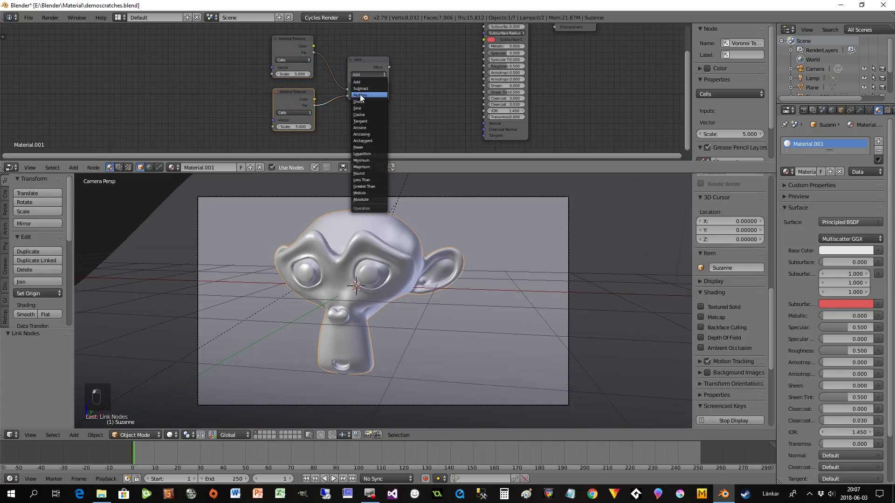
{"action": "left_click", "coordinate": [358, 88]}
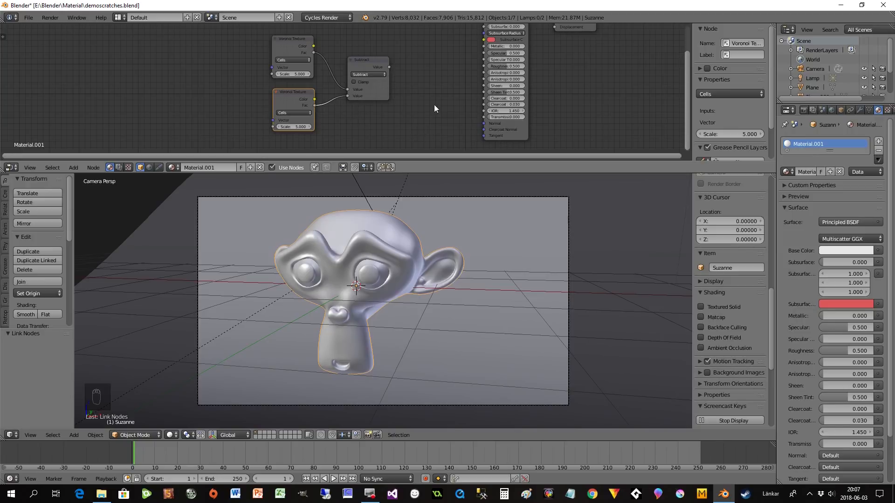
Move both Voronoi Texture nodes and the Subtract node farther away from the Principled BSDF to free up space
{"action": "left_click_drag", "start_coordinate": [290, 40], "coordinate": [245, 38]}
{"action": "left_click_drag", "start_coordinate": [300, 95], "coordinate": [250, 92]}
{"action": "left_click_drag", "start_coordinate": [357, 63], "coordinate": [312, 60]}
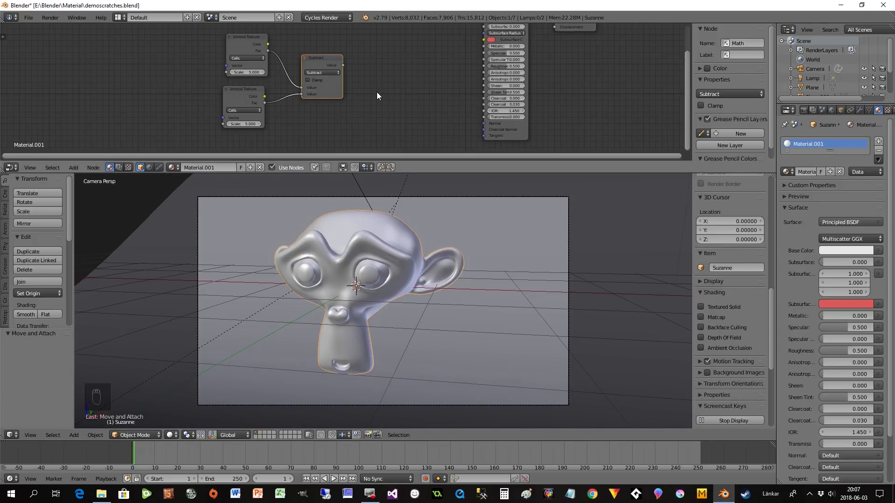
Add a ColorRamp node after the Subtract node and link the Subtract Value output to its Fac input
{"action": "key", "text": "shift+a"}
{"action": "mouse_move", "coordinate": [366, 83]}
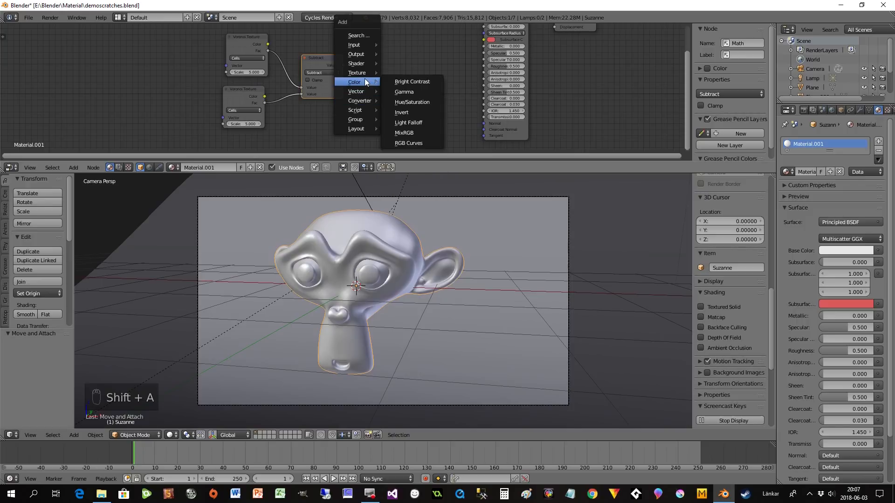
{"action": "mouse_move", "coordinate": [359, 101]}
{"action": "left_click", "coordinate": [393, 100]}
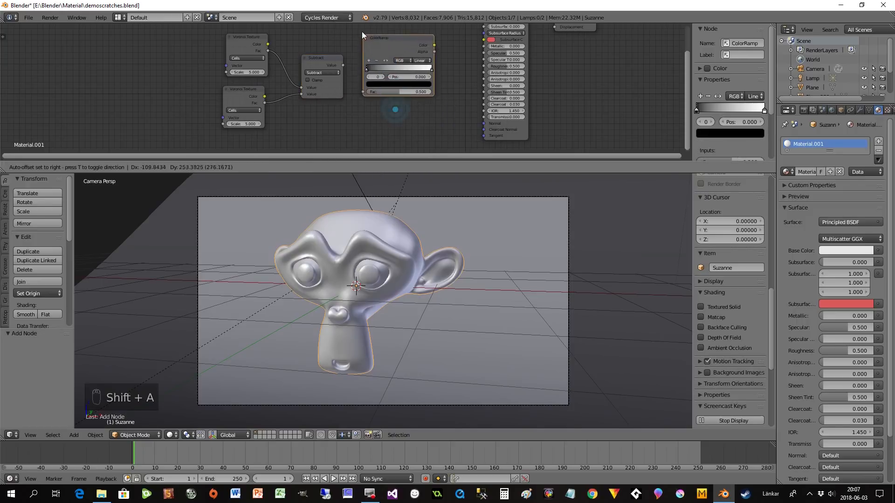
{"action": "left_click", "coordinate": [356, 26]}
{"action": "left_click_drag", "start_coordinate": [343, 65], "coordinate": [360, 87]}
Enlarge the node editor area and move the Material Output and Principled BSDF nodes farther from the ColorRamp
{"action": "scroll", "coordinate": [358, 109], "scroll_direction": "up", "scroll_amount": 2}
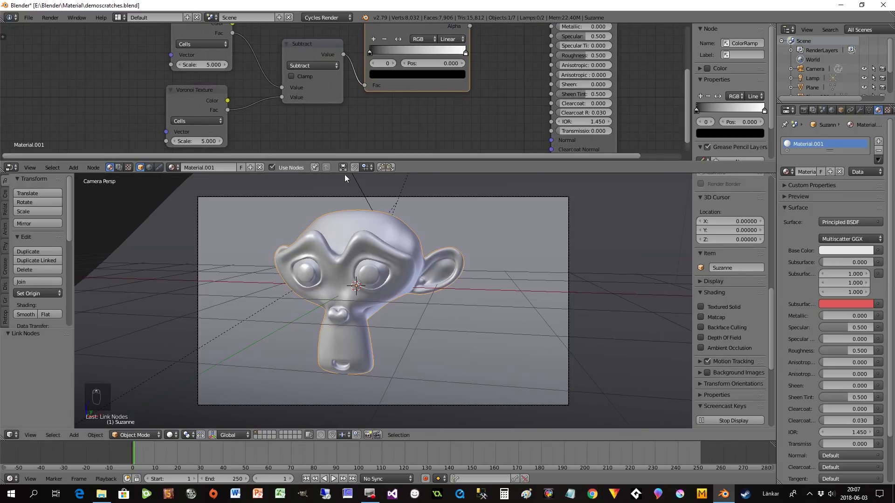
{"action": "left_click_drag", "start_coordinate": [344, 174], "coordinate": [343, 278]}
{"action": "middle_click_drag", "start_coordinate": [324, 206], "coordinate": [215, 220]}
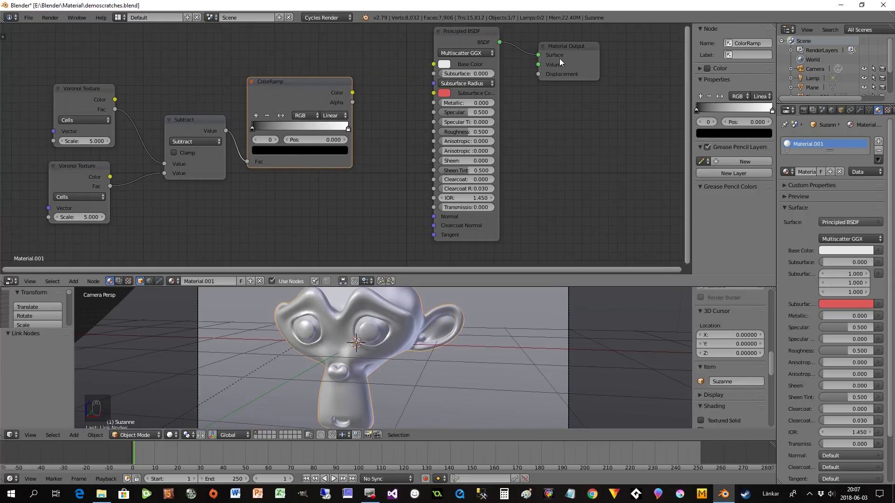
{"action": "left_click_drag", "start_coordinate": [559, 57], "coordinate": [611, 59]}
{"action": "left_click_drag", "start_coordinate": [445, 35], "coordinate": [499, 38]}
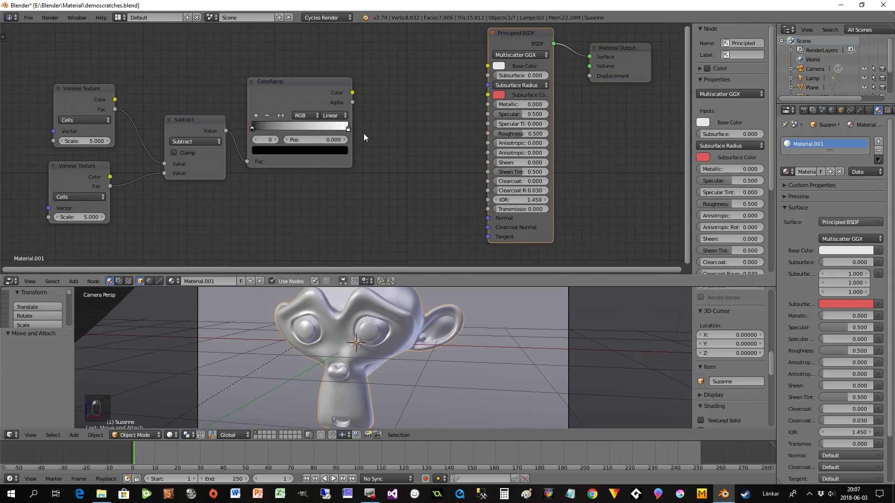
Add a Bump node between the ColorRamp and Principled BSDF, linking its Normal output to the shader's Normal input
{"action": "key", "text": "shift+a"}
{"action": "mouse_move", "coordinate": [369, 171]}
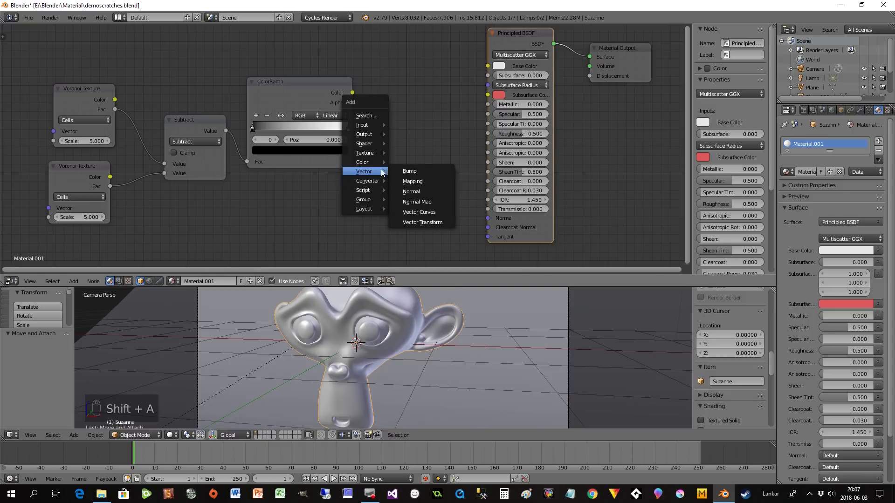
{"action": "left_click", "coordinate": [408, 171]}
{"action": "left_click", "coordinate": [392, 172]}
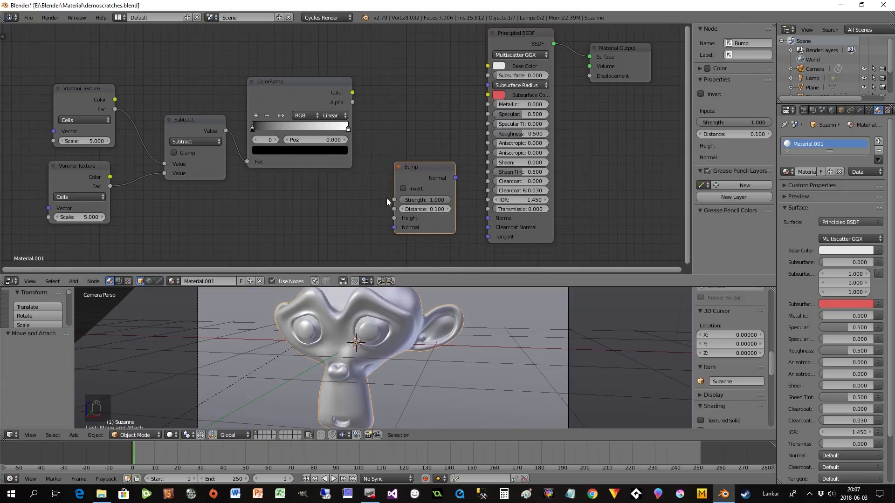
{"action": "mouse_move", "coordinate": [417, 168]}
{"action": "left_mouse_down"}
{"action": "mouse_move", "coordinate": [410, 189]}
{"action": "mouse_move", "coordinate": [422, 183]}
{"action": "mouse_move", "coordinate": [487, 218]}
{"action": "mouse_move", "coordinate": [427, 175]}
{"action": "left_mouse_up"}
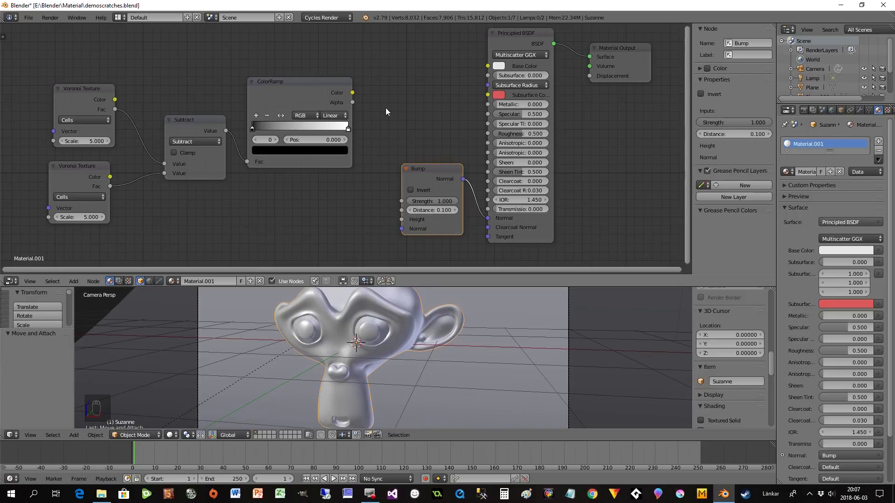
Add an RGB to BW node after the ColorRamp and link the ColorRamp's Color output to its Color input
{"action": "key", "text": "shift+a"}
{"action": "mouse_move", "coordinate": [376, 127]}
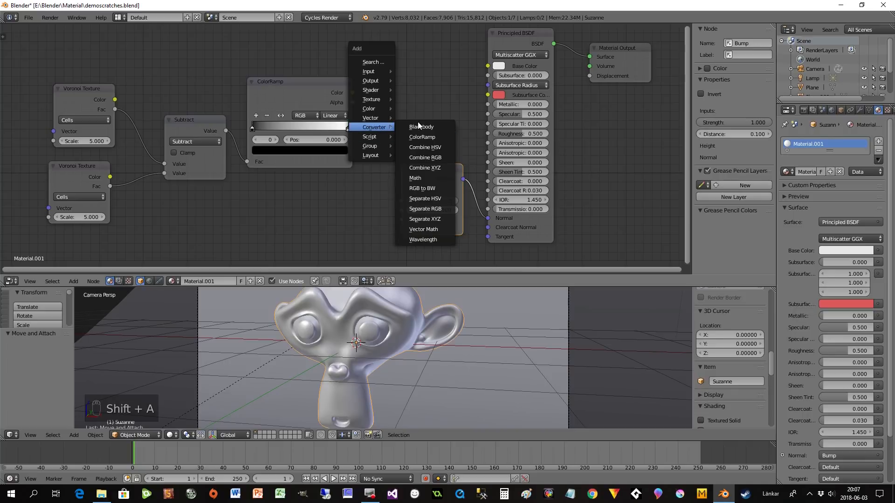
{"action": "left_click", "coordinate": [416, 189]}
{"action": "left_click", "coordinate": [376, 90]}
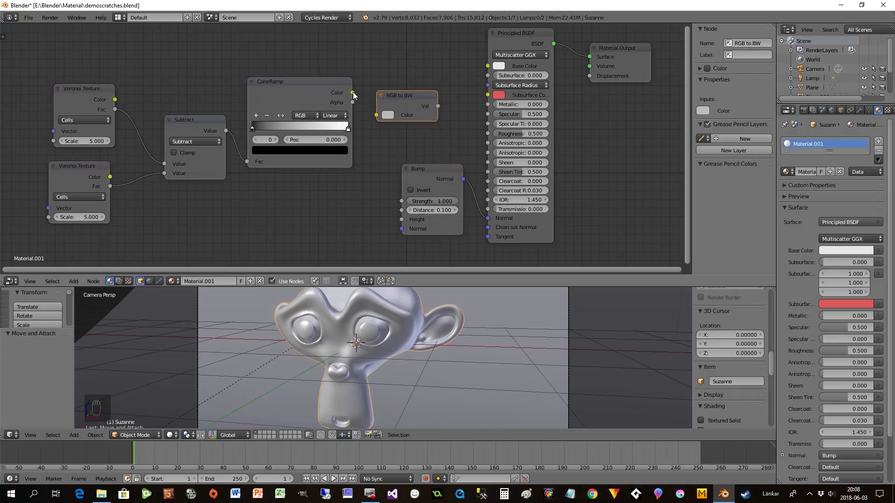
{"action": "left_click_drag", "start_coordinate": [352, 92], "coordinate": [376, 115]}
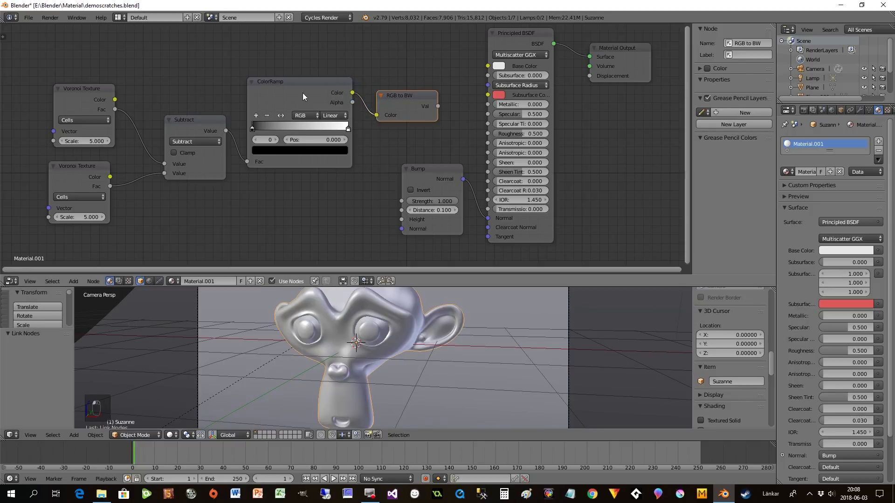
Link the RGB to BW Val output to the Bump node's Height input and space out the nodes along the chain
{"action": "left_click_drag", "start_coordinate": [197, 121], "coordinate": [185, 118]}
{"action": "left_click_drag", "start_coordinate": [286, 93], "coordinate": [269, 92]}
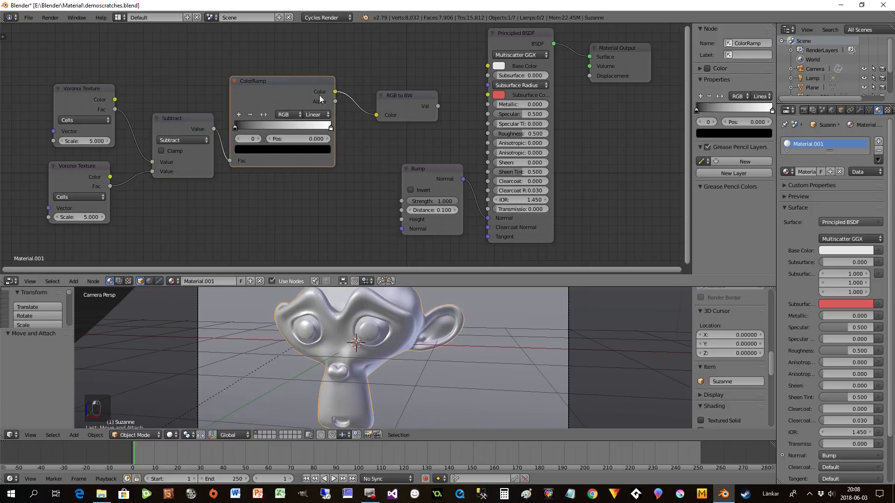
{"action": "left_click_drag", "start_coordinate": [406, 98], "coordinate": [401, 219]}
{"action": "left_click_drag", "start_coordinate": [427, 179], "coordinate": [437, 174]}
{"action": "left_click_drag", "start_coordinate": [626, 66], "coordinate": [639, 66]}
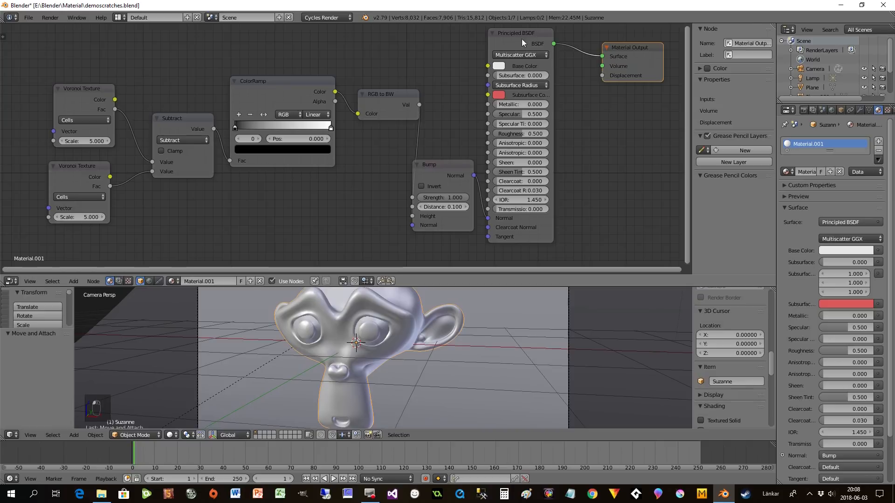
{"action": "left_click_drag", "start_coordinate": [521, 43], "coordinate": [539, 46]}
{"action": "left_click_drag", "start_coordinate": [451, 169], "coordinate": [465, 164]}
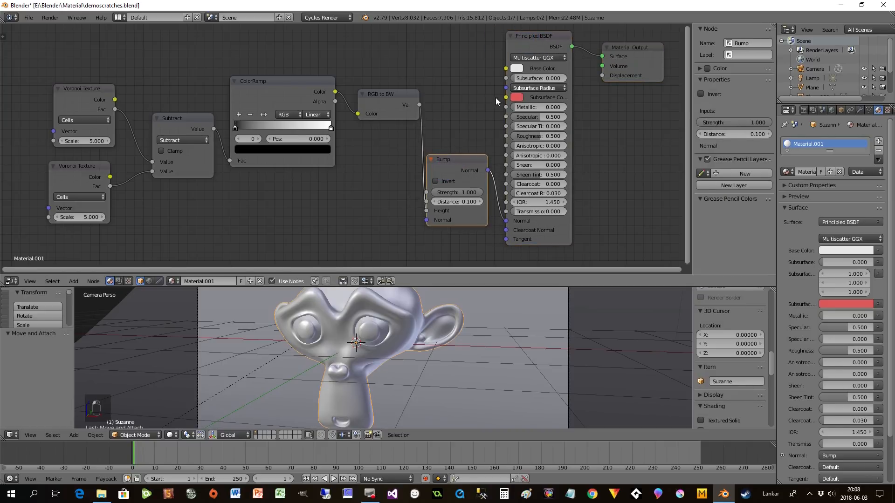
Set the Principled BSDF Base Color to orange-red and switch the 3D viewport to Rendered shading
{"action": "left_click", "coordinate": [516, 68]}
{"action": "left_click_drag", "start_coordinate": [546, 109], "coordinate": [544, 132]}
{"action": "left_click", "coordinate": [475, 99]}
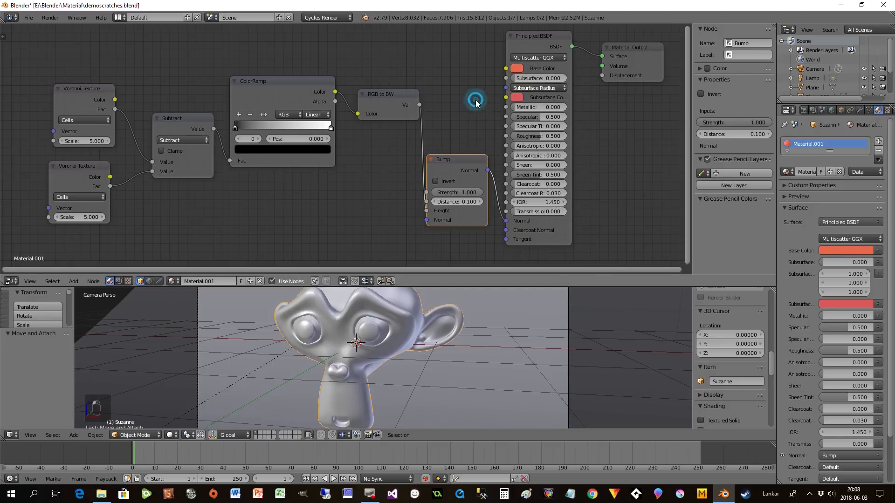
{"action": "left_click", "coordinate": [170, 435]}
{"action": "left_click", "coordinate": [178, 372]}
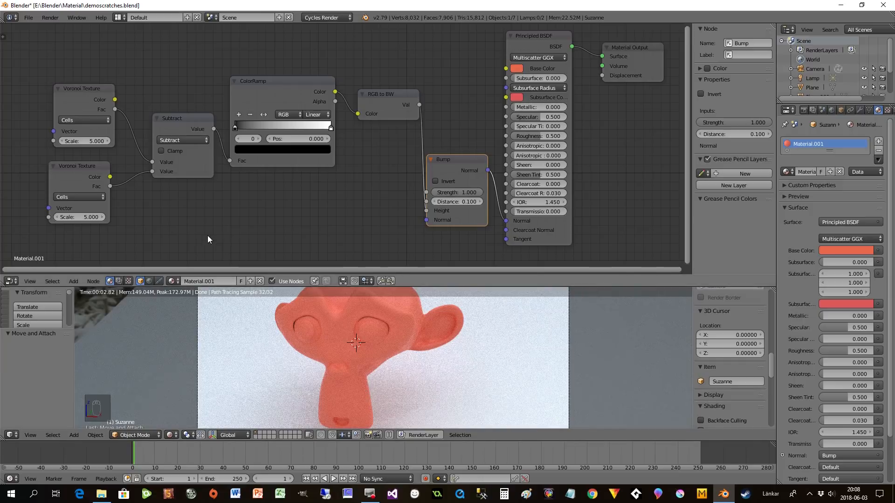
Try a Scale of 5.100 on the upper Voronoi Texture and examine the effect on the rendered Suzanne
{"action": "scroll", "coordinate": [219, 224], "scroll_direction": "down", "scroll_amount": 2}
{"action": "middle_click_drag", "start_coordinate": [219, 225], "coordinate": [364, 216]}
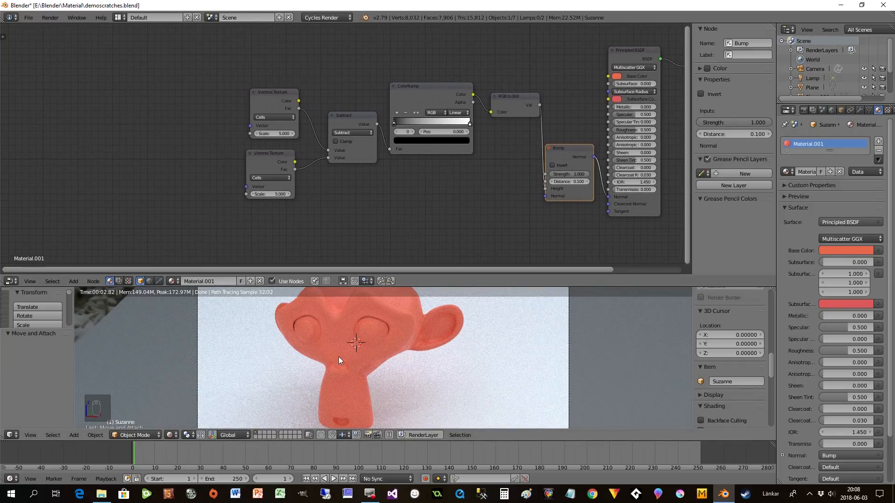
{"action": "left_click", "coordinate": [292, 133]}
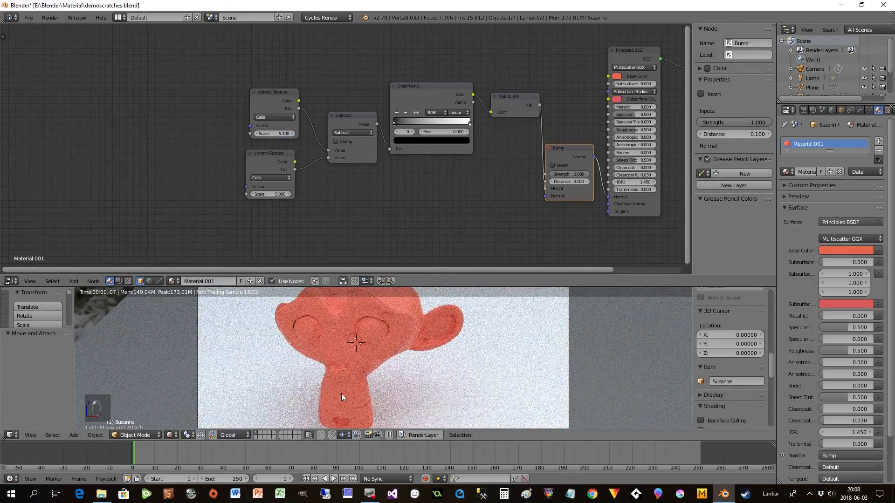
{"action": "scroll", "coordinate": [347, 388], "scroll_direction": "up", "scroll_amount": 3}
{"action": "mouse_move", "coordinate": [349, 388]}
{"action": "middle_mouse_down"}
{"action": "mouse_move", "coordinate": [336, 390]}
{"action": "mouse_move", "coordinate": [350, 385]}
{"action": "middle_mouse_up"}
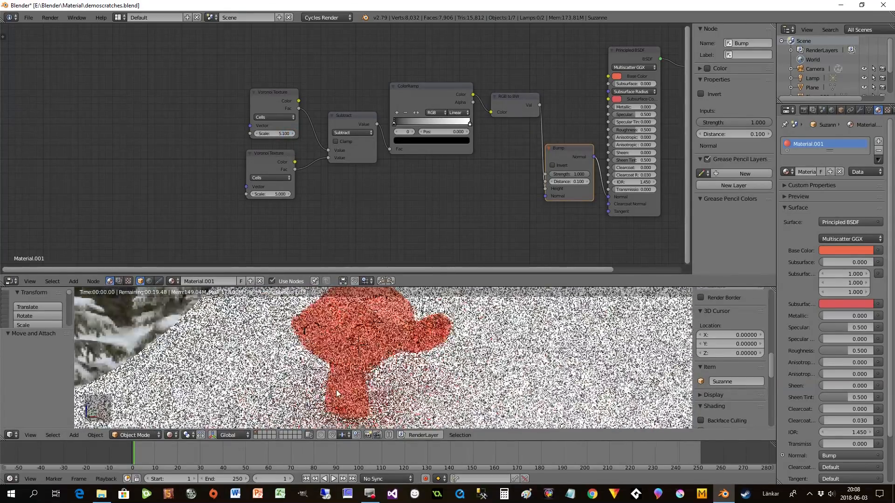
{"action": "scroll", "coordinate": [351, 385], "scroll_direction": "up", "scroll_amount": 1}
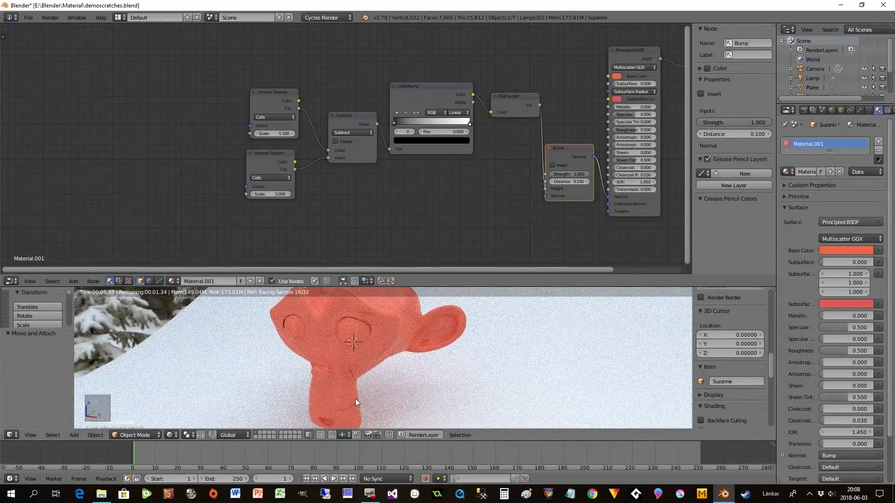
{"action": "middle_click_drag", "start_coordinate": [339, 352], "coordinate": [343, 355]}
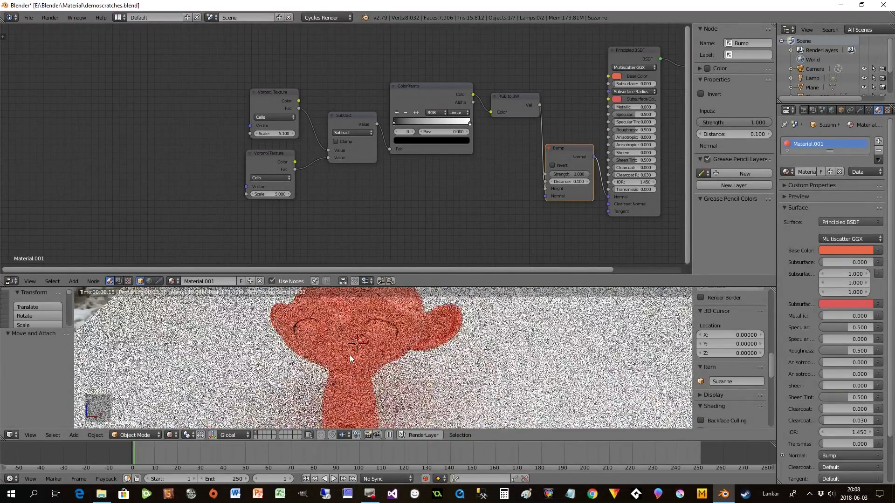
Set the upper Voronoi Texture's Scale back to 5
{"action": "left_click", "coordinate": [279, 133]}
{"action": "type", "text": "5"}
{"action": "key", "text": "Return"}
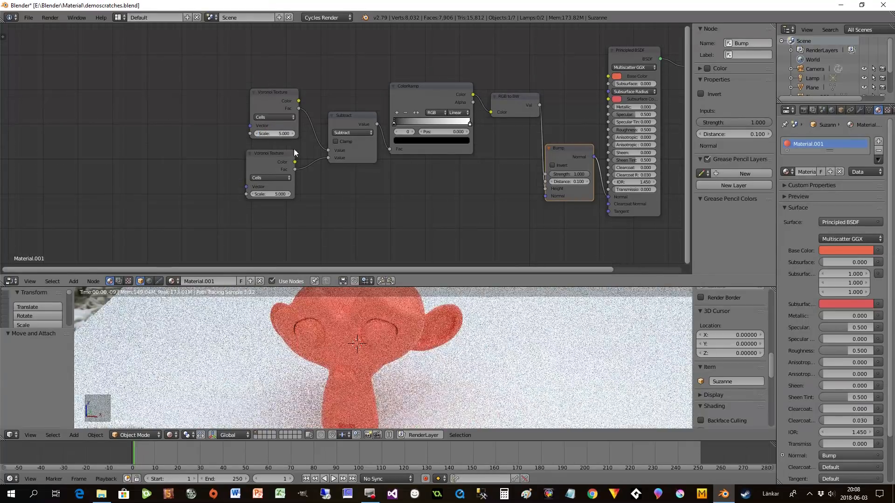
Add a Mapping node before the upper Voronoi Texture and link its Vector output to that texture's Vector input
{"action": "key", "text": "shift+a"}
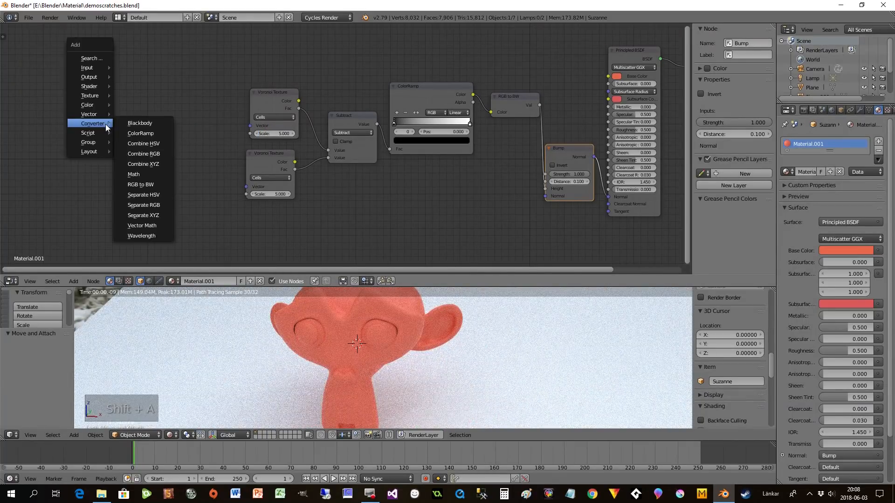
{"action": "mouse_move", "coordinate": [104, 116]}
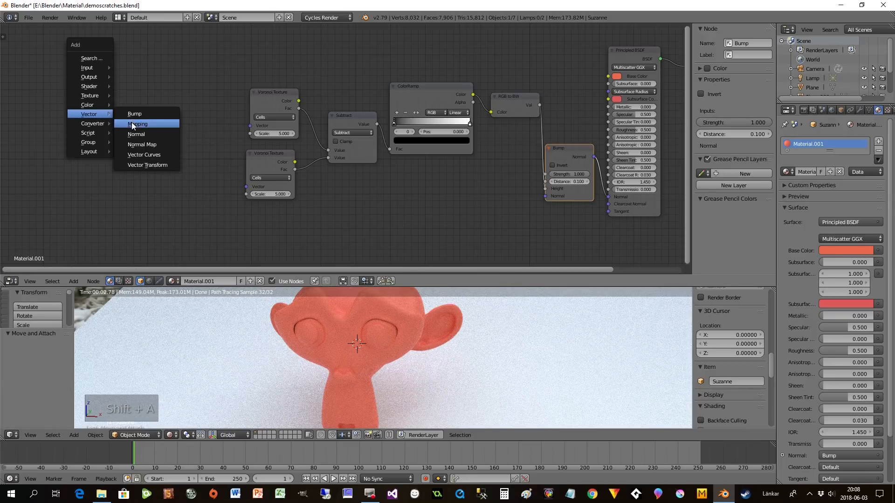
{"action": "left_click", "coordinate": [136, 124]}
{"action": "left_click", "coordinate": [92, 63]}
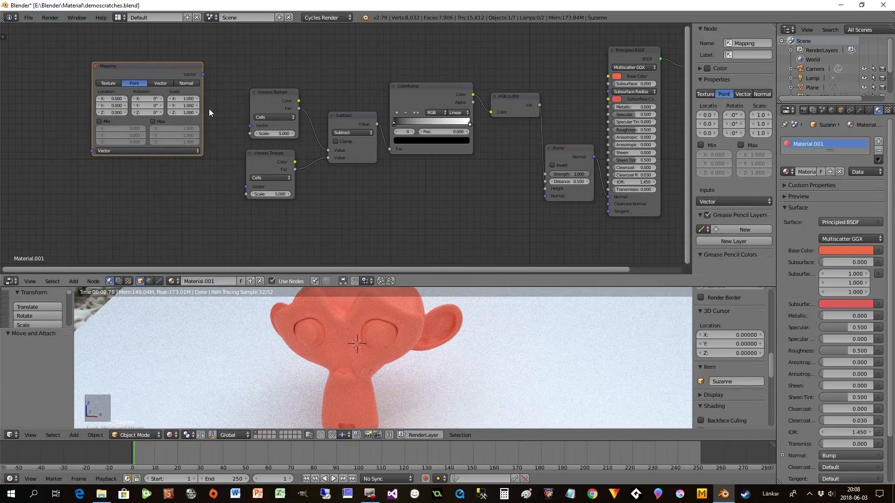
{"action": "left_click_drag", "start_coordinate": [203, 74], "coordinate": [249, 126]}
{"action": "left_click_drag", "start_coordinate": [171, 68], "coordinate": [189, 66]}
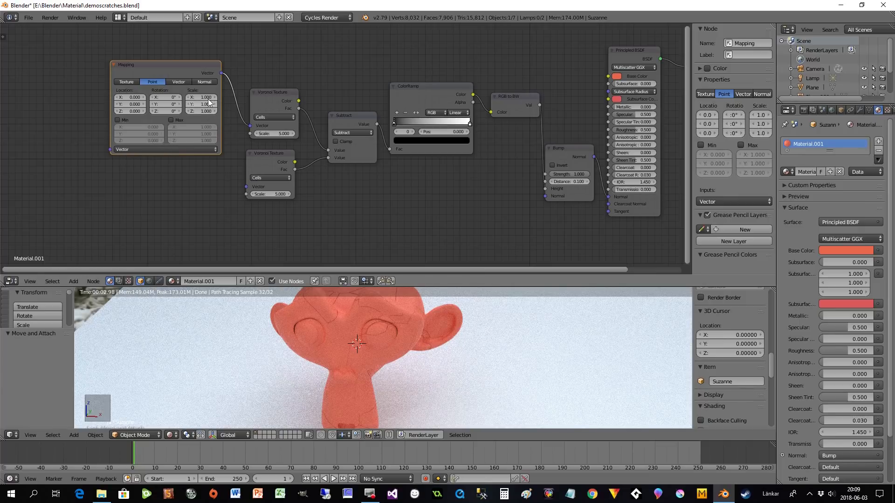
Move the two Voronoi Texture nodes farther apart vertically and bring the Mapping node closer to the upper one
{"action": "left_click_drag", "start_coordinate": [275, 155], "coordinate": [287, 179]}
{"action": "left_click_drag", "start_coordinate": [262, 92], "coordinate": [269, 82]}
{"action": "left_click_drag", "start_coordinate": [146, 71], "coordinate": [162, 69]}
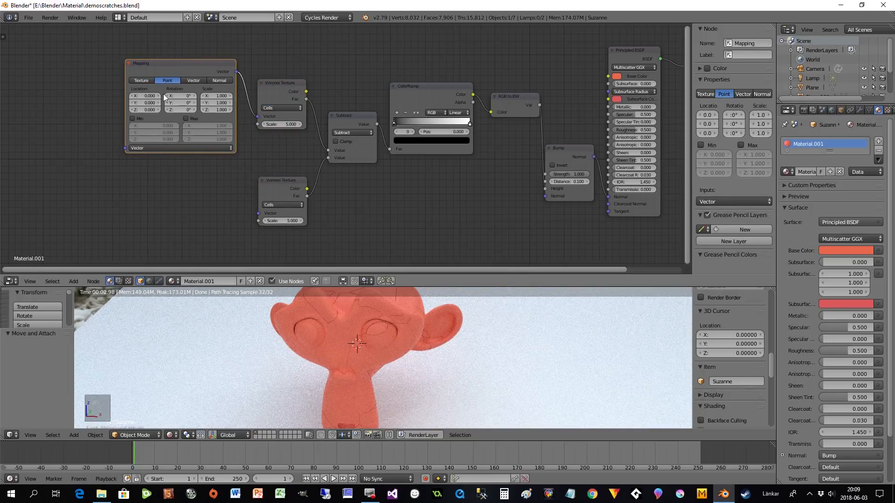
Add a Texture Coordinate node and link its Object output to the Vector inputs of the Mapping node and the lower Voronoi Texture
{"action": "middle_click_drag", "start_coordinate": [145, 185], "coordinate": [211, 174]}
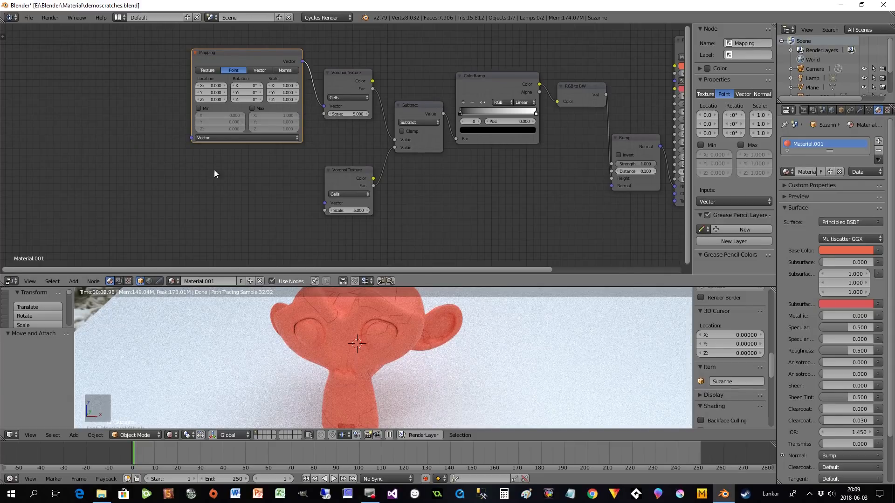
{"action": "key", "text": "shift+a"}
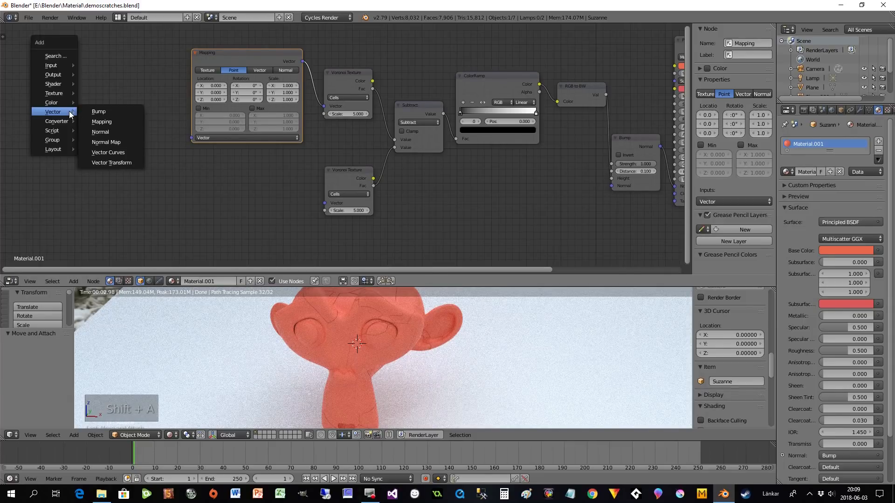
{"action": "mouse_move", "coordinate": [56, 69]}
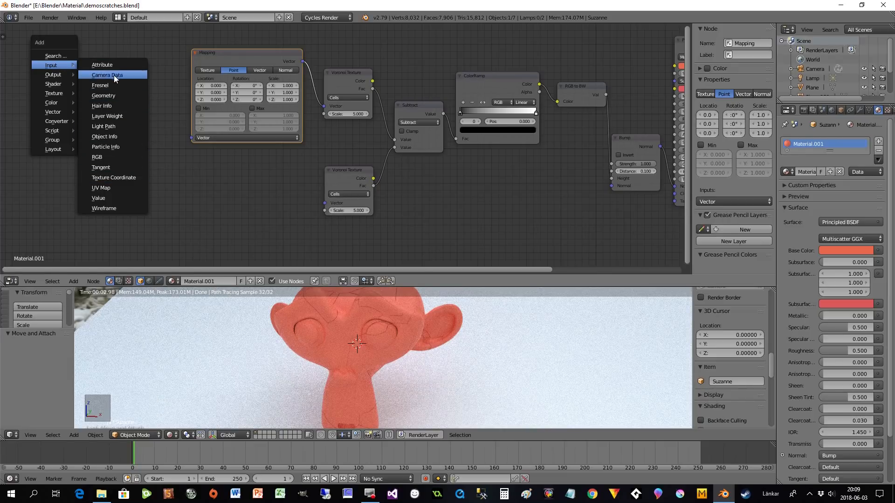
{"action": "left_click", "coordinate": [119, 177]}
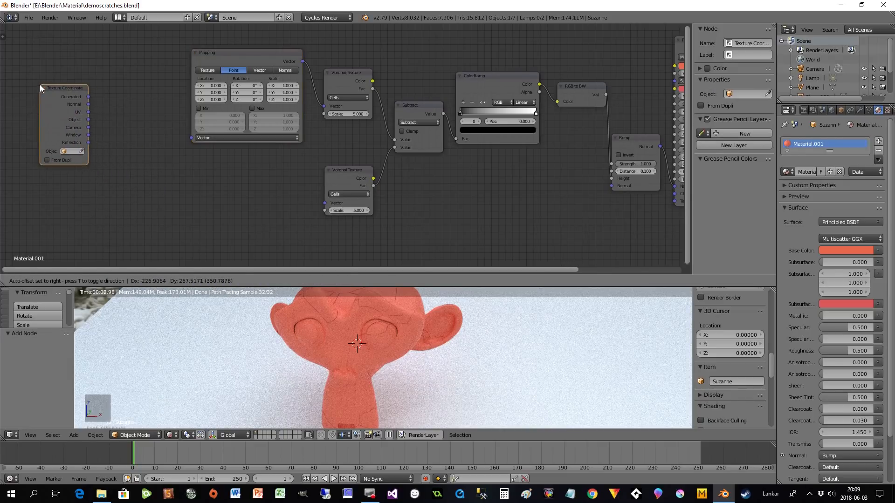
{"action": "left_click", "coordinate": [40, 85]}
{"action": "left_click_drag", "start_coordinate": [89, 122], "coordinate": [192, 137]}
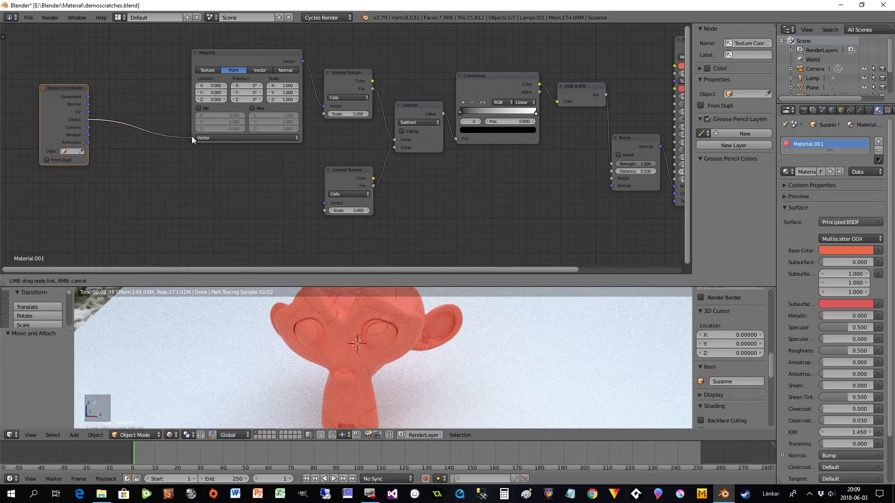
{"action": "left_click_drag", "start_coordinate": [88, 119], "coordinate": [325, 203]}
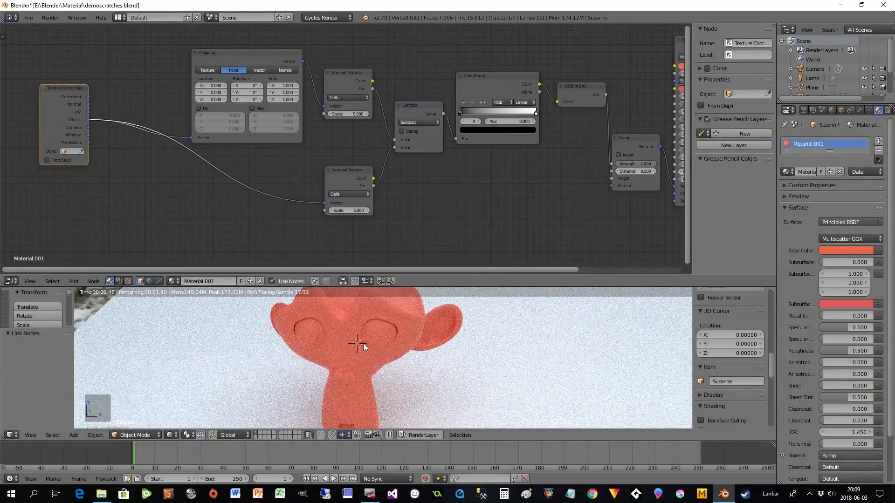
Set the Mapping node's X rotation to 0.1° and examine the scratches on Suzanne's face up close
{"action": "scroll", "coordinate": [365, 247], "scroll_direction": "up", "scroll_amount": 1}
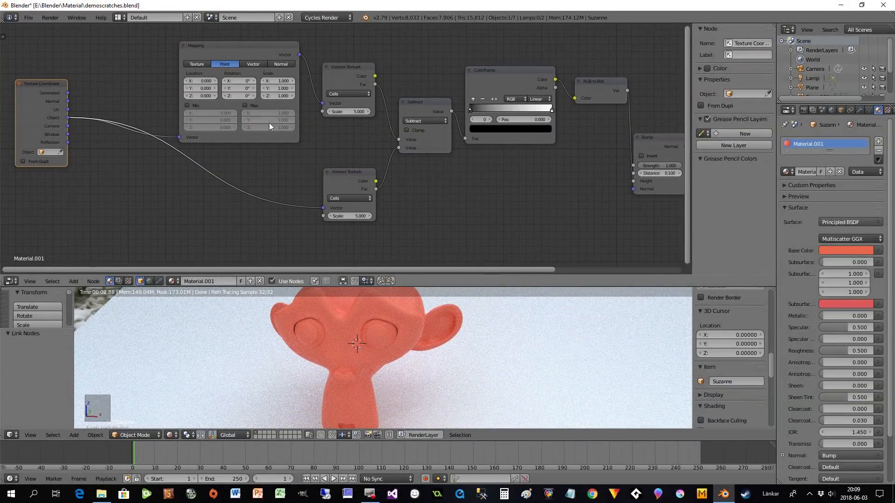
{"action": "left_click_drag", "start_coordinate": [245, 53], "coordinate": [251, 41]}
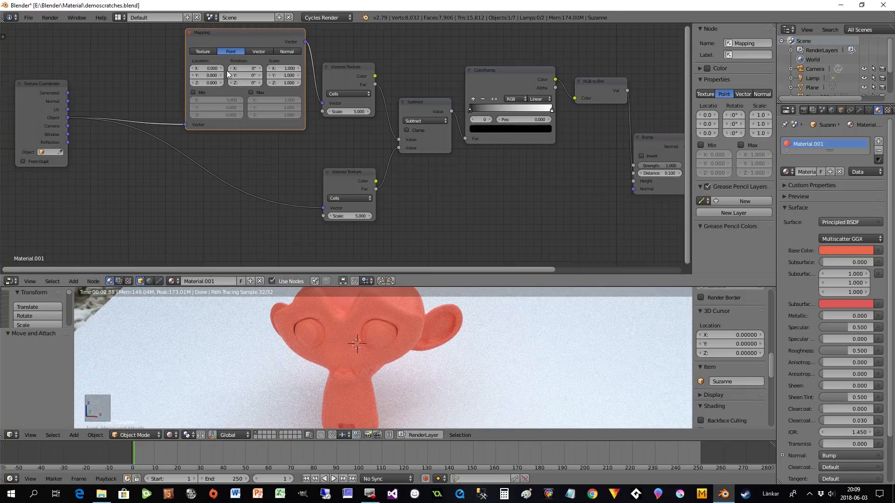
{"action": "left_click", "coordinate": [259, 66]}
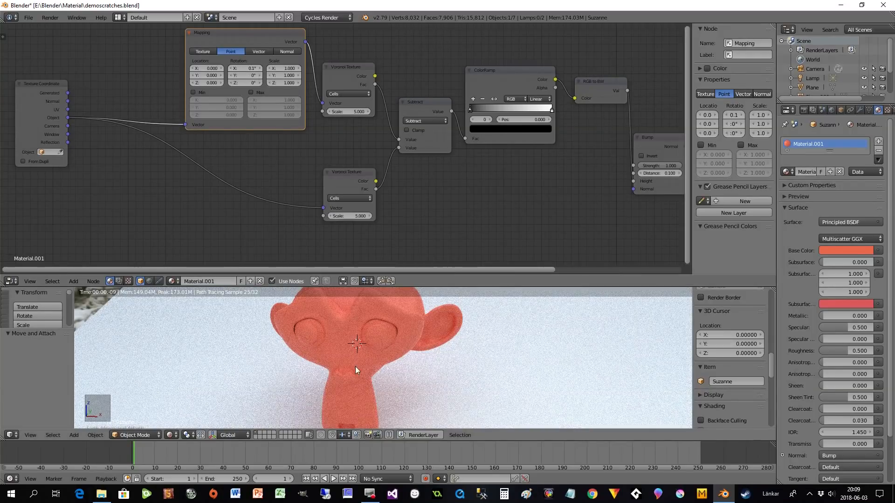
{"action": "scroll", "coordinate": [368, 381], "scroll_direction": "up", "scroll_amount": 2}
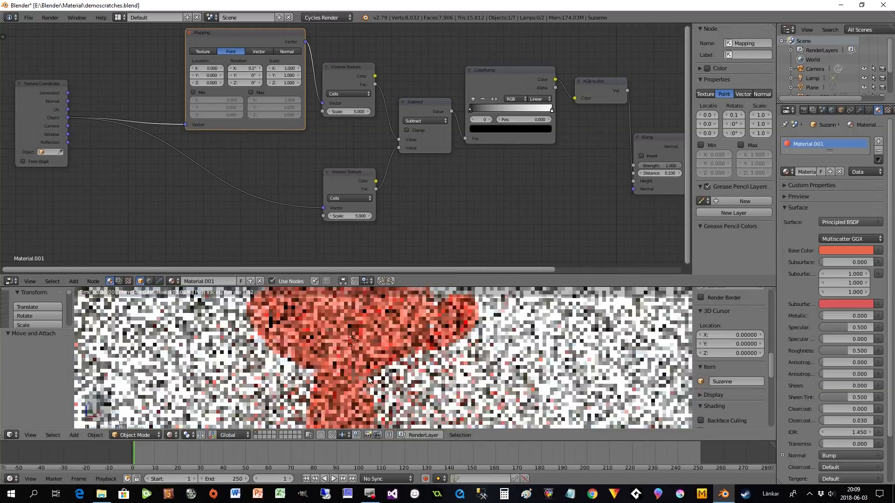
{"action": "middle_click_drag", "start_coordinate": [354, 335], "coordinate": [380, 377], "text": "shift"}
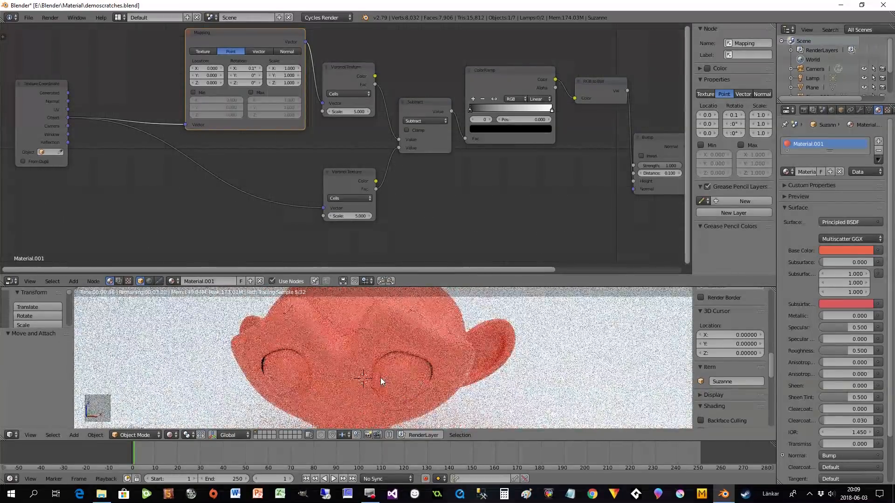
{"action": "scroll", "coordinate": [380, 378], "scroll_direction": "up", "scroll_amount": 2}
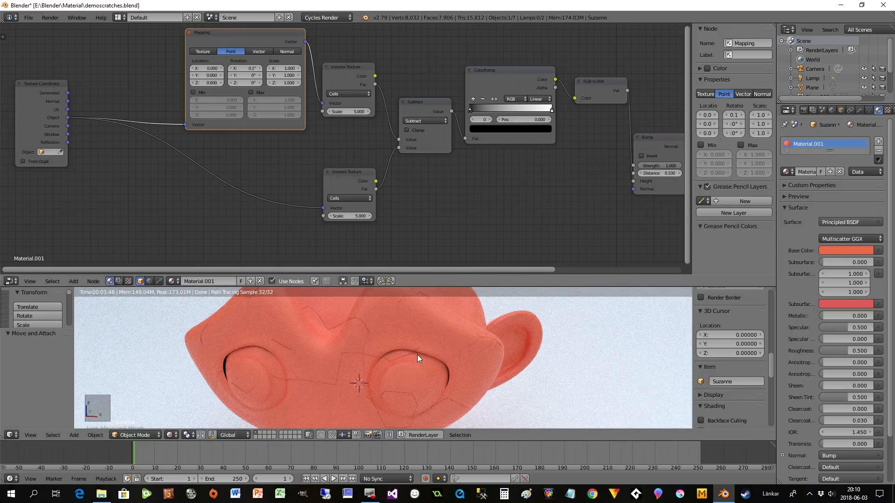
Try moving the ColorRamp's white stop to position 0.205
{"action": "left_click_drag", "start_coordinate": [486, 70], "coordinate": [493, 76]}
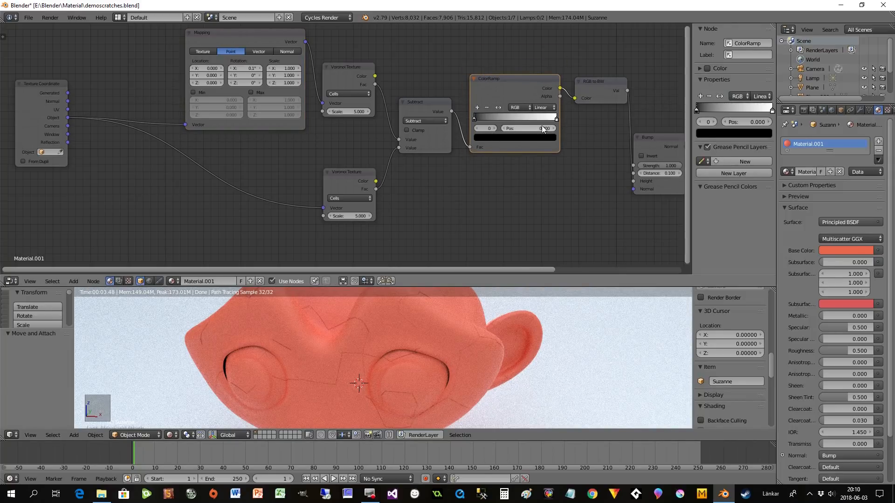
{"action": "left_click", "coordinate": [555, 120]}
{"action": "left_click_drag", "start_coordinate": [555, 120], "coordinate": [490, 120]}
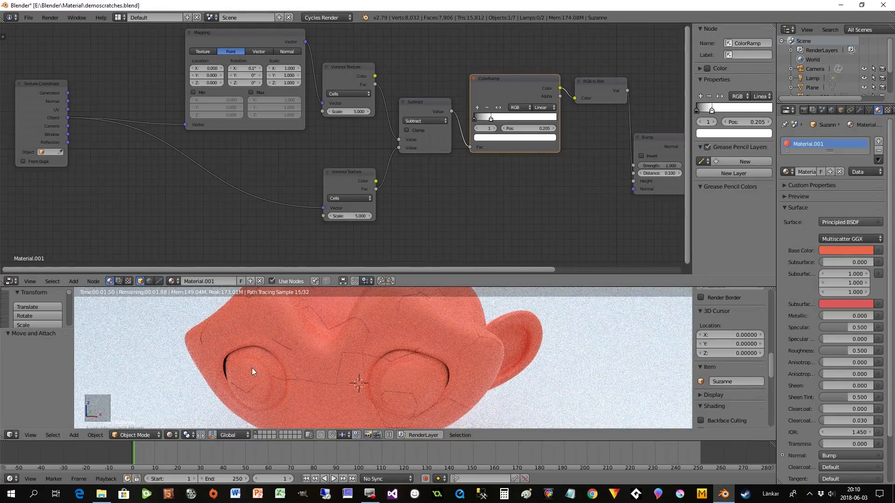
Return the ColorRamp's white stop to the end of the ramp and move the black stop to position 0.468
{"action": "left_click_drag", "start_coordinate": [491, 119], "coordinate": [569, 123]}
{"action": "left_click_drag", "start_coordinate": [475, 119], "coordinate": [514, 122]}
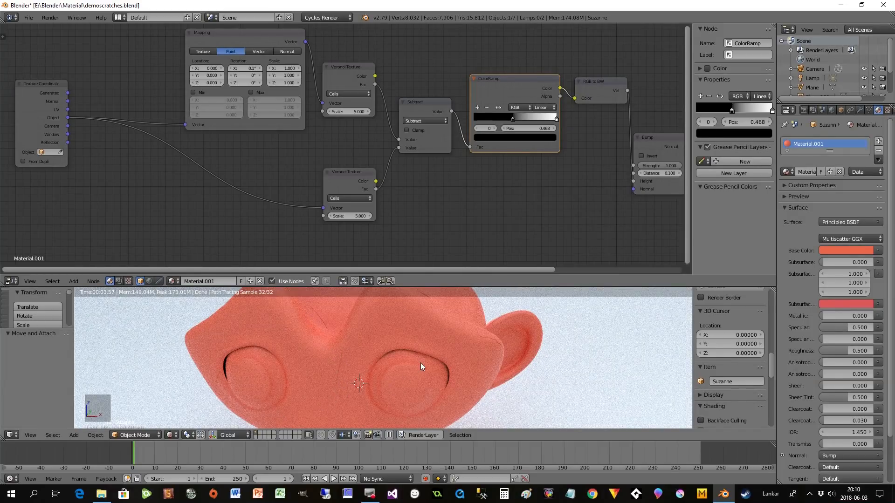
{"action": "scroll", "coordinate": [421, 362], "scroll_direction": "down", "scroll_amount": 1}
{"action": "middle_click_drag", "start_coordinate": [415, 367], "coordinate": [399, 368]}
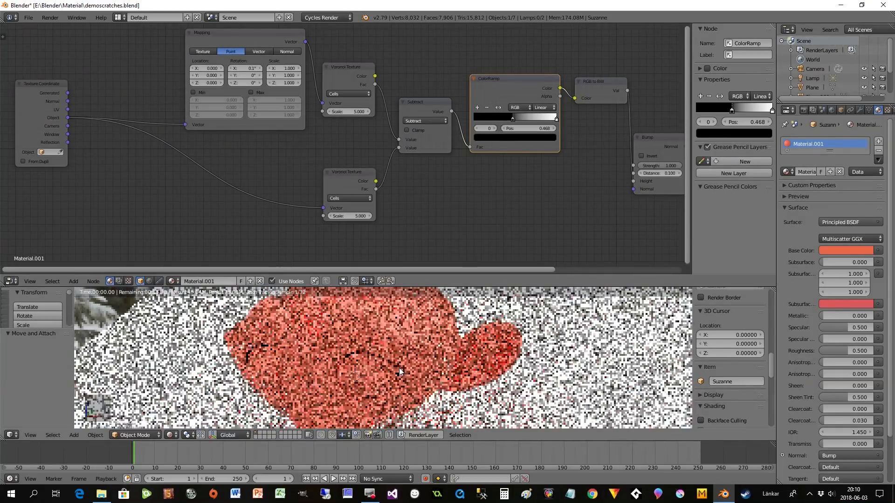
Set the Bump node's distance to 0.300 and its strength to 0.664
{"action": "scroll", "coordinate": [394, 363], "scroll_direction": "up", "scroll_amount": 3}
{"action": "mouse_move", "coordinate": [354, 358]}
{"action": "middle_mouse_down"}
{"action": "mouse_move", "coordinate": [386, 356]}
{"action": "mouse_move", "coordinate": [345, 371]}
{"action": "middle_mouse_up"}
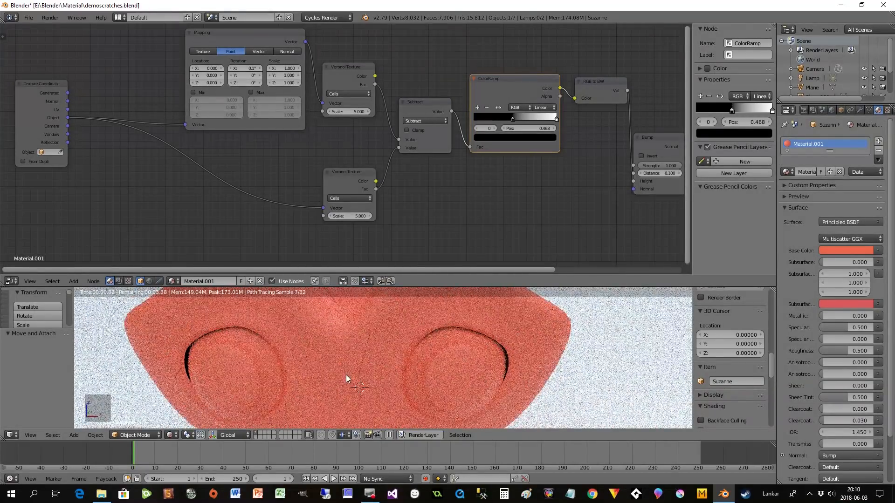
{"action": "scroll", "coordinate": [362, 341], "scroll_direction": "down", "scroll_amount": 2}
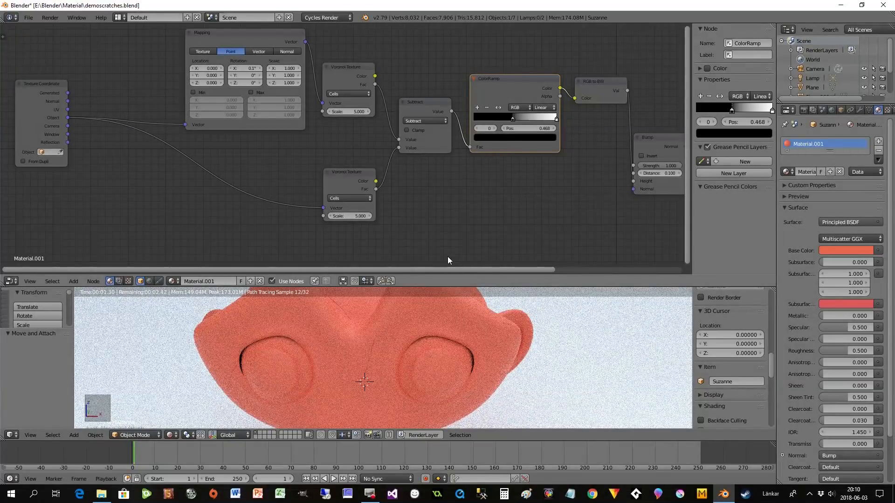
{"action": "left_click_drag", "start_coordinate": [457, 270], "coordinate": [565, 255]}
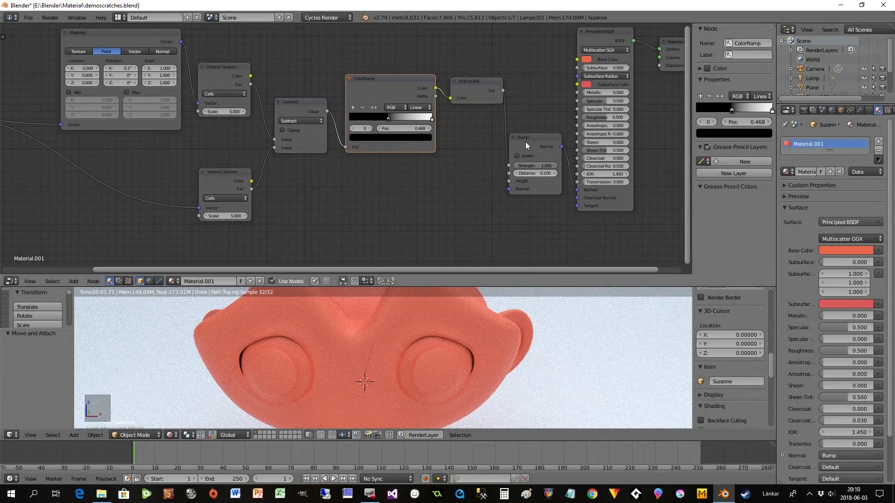
{"action": "left_click_drag", "start_coordinate": [524, 142], "coordinate": [533, 132]}
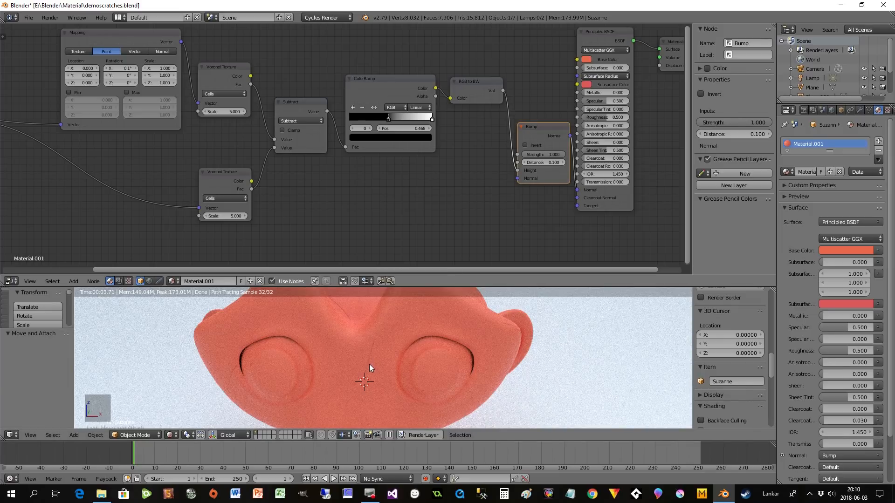
{"action": "scroll", "coordinate": [375, 349], "scroll_direction": "up", "scroll_amount": 2}
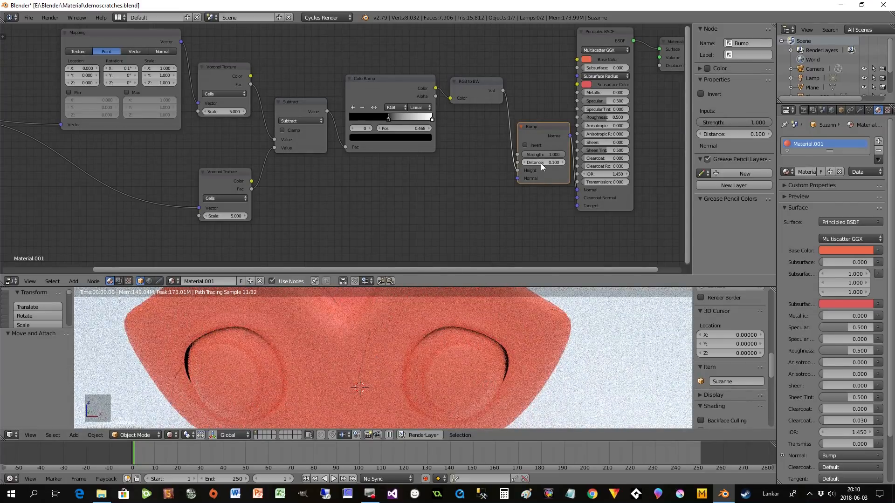
{"action": "left_click", "coordinate": [561, 163]}
{"action": "left_click", "coordinate": [560, 163]}
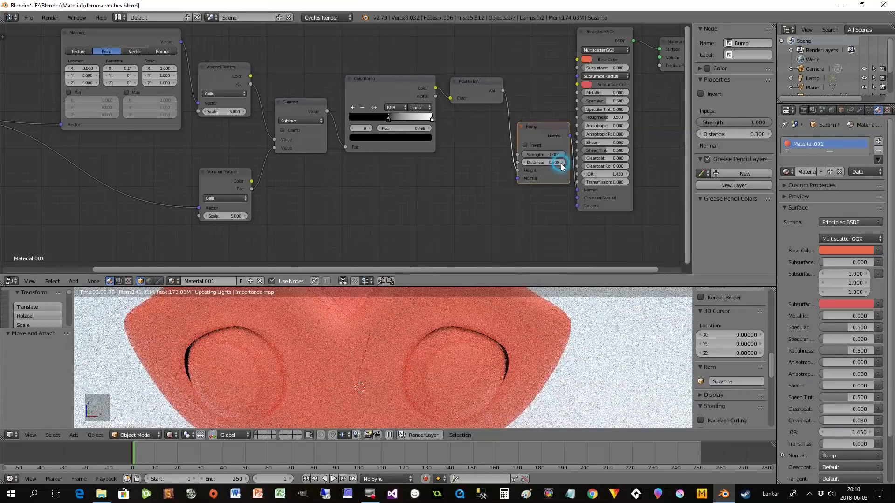
{"action": "mouse_move", "coordinate": [553, 155]}
{"action": "left_mouse_down"}
{"action": "mouse_move", "coordinate": [535, 154]}
{"action": "mouse_move", "coordinate": [549, 154]}
{"action": "left_mouse_up"}
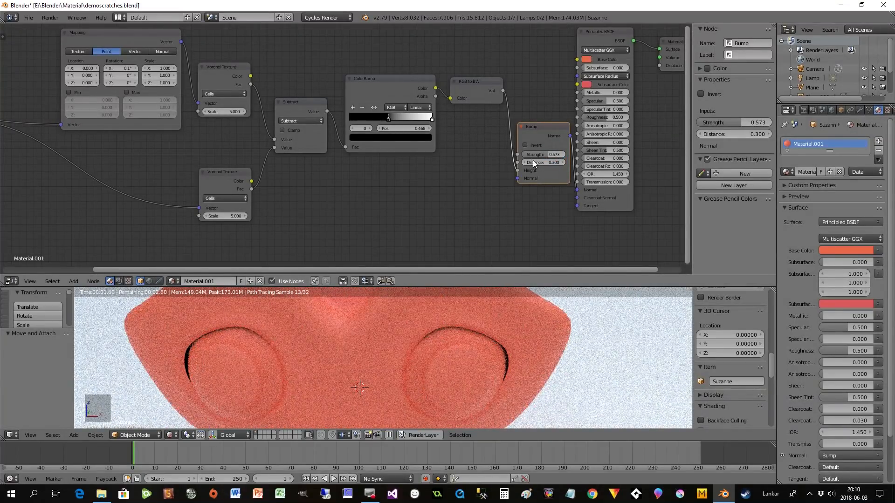
{"action": "left_click_drag", "start_coordinate": [536, 154], "coordinate": [546, 154]}
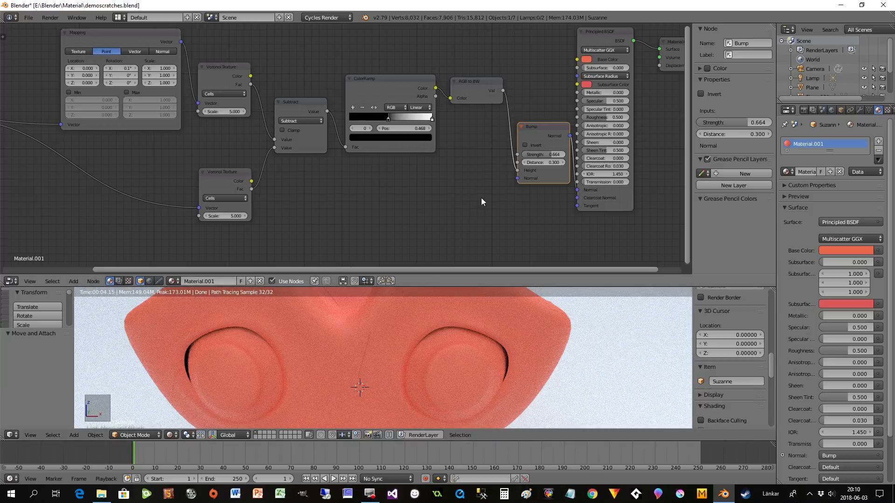
Try a scale of 5.100 on the upper Voronoi Texture and return it to 5.000, checking the scratches on Suzanne's face
{"action": "scroll", "coordinate": [488, 198], "scroll_direction": "down", "scroll_amount": 1}
{"action": "middle_click_drag", "start_coordinate": [485, 216], "coordinate": [434, 217]}
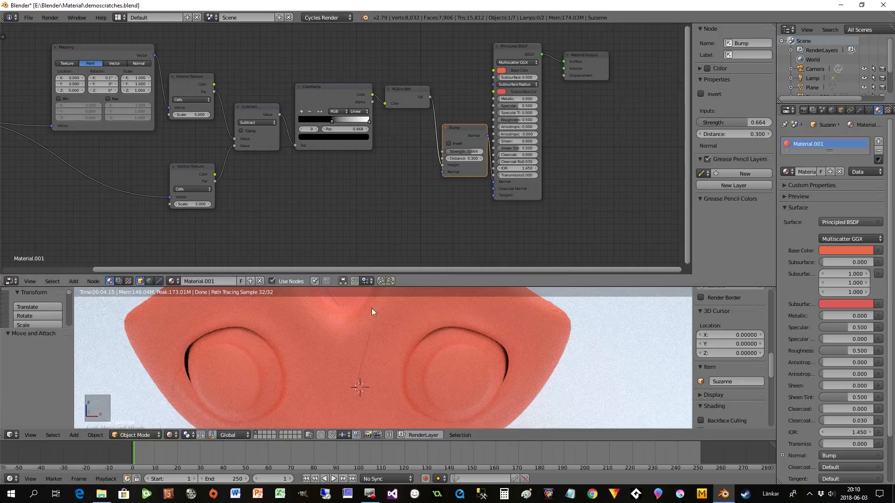
{"action": "scroll", "coordinate": [367, 352], "scroll_direction": "up", "scroll_amount": 2}
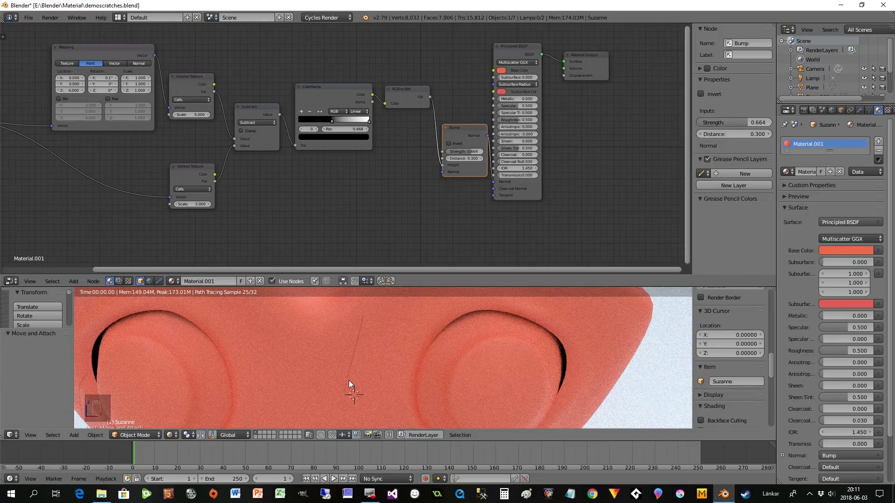
{"action": "scroll", "coordinate": [364, 354], "scroll_direction": "down", "scroll_amount": 4}
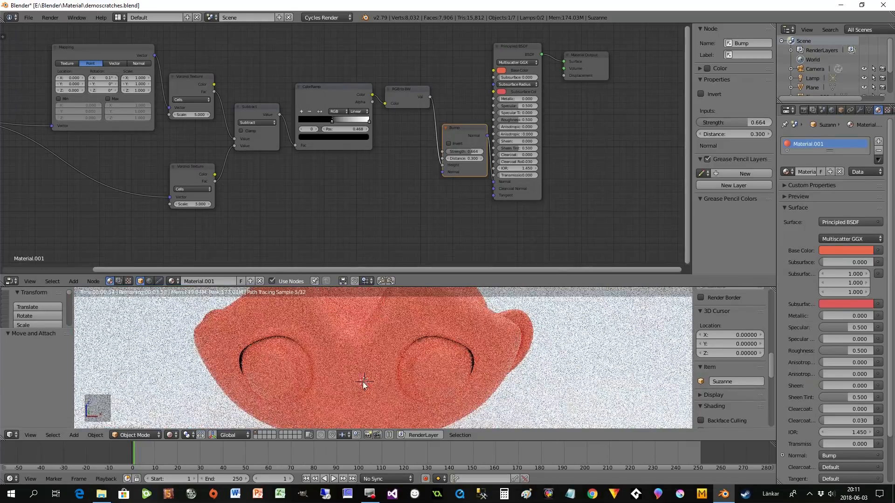
{"action": "left_click", "coordinate": [209, 114]}
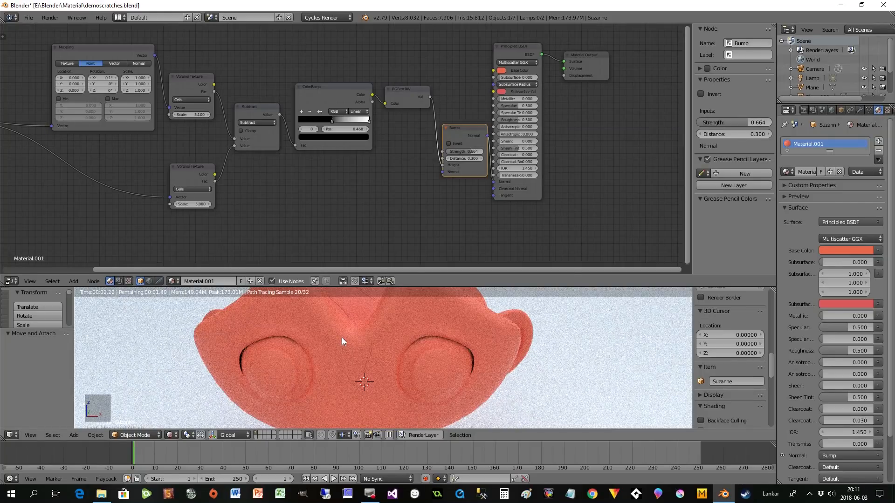
{"action": "left_click", "coordinate": [174, 115]}
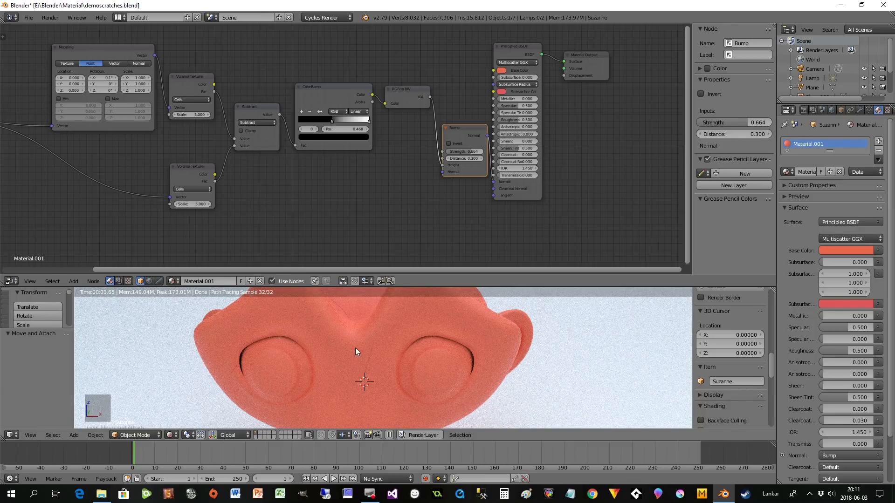
{"action": "scroll", "coordinate": [375, 354], "scroll_direction": "down", "scroll_amount": 1}
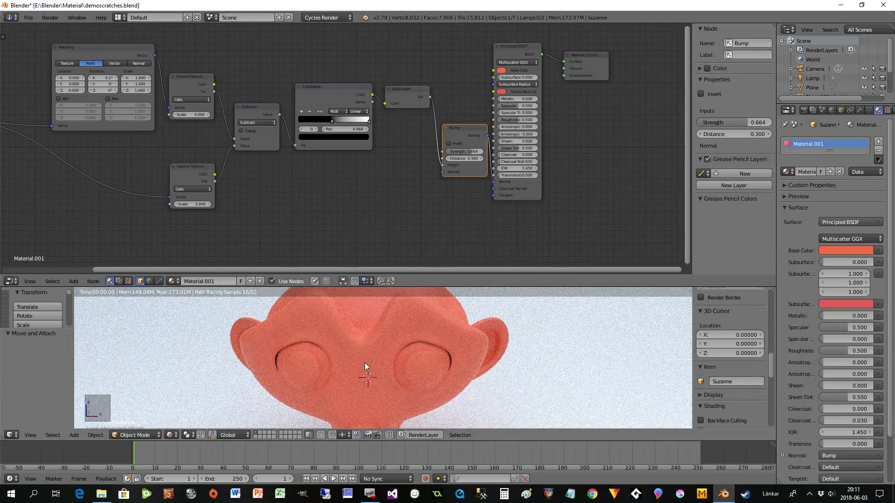
Add a Value node below the Mapping node, link it to both Voronoi Textures' Scale inputs and set it to 10
{"action": "middle_click_drag", "start_coordinate": [271, 211], "coordinate": [404, 234]}
{"action": "left_click_drag", "start_coordinate": [236, 74], "coordinate": [225, 36]}
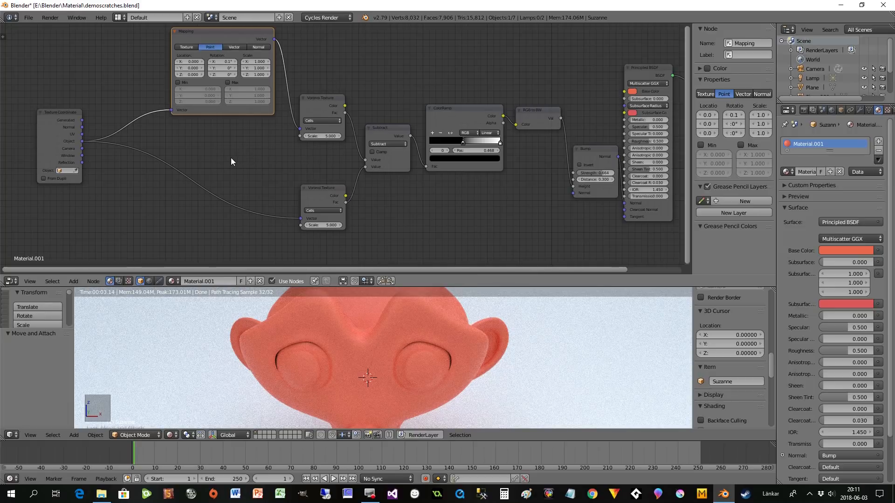
{"action": "key", "text": "shift+a"}
{"action": "mouse_move", "coordinate": [231, 160]}
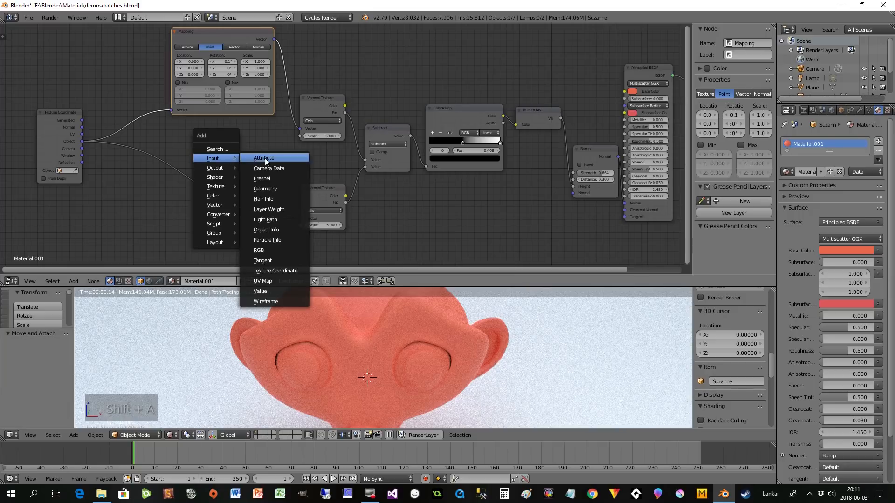
{"action": "left_click", "coordinate": [200, 144]}
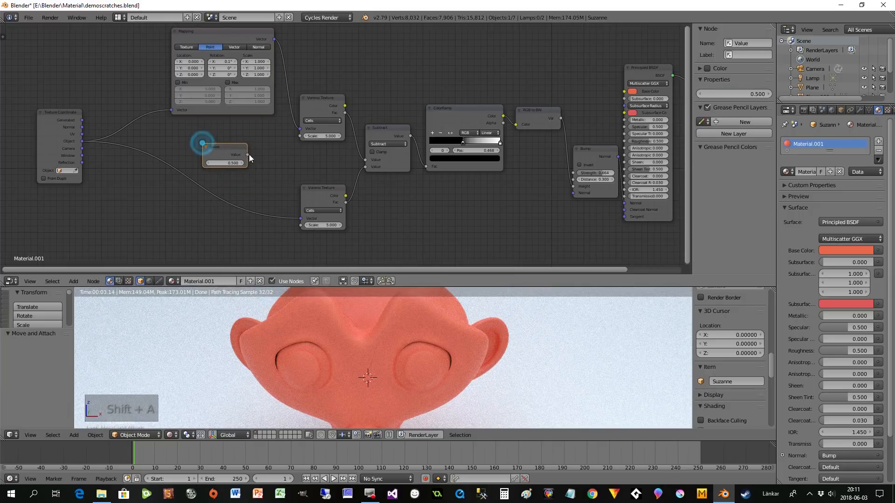
{"action": "left_click_drag", "start_coordinate": [300, 135], "coordinate": [301, 225]}
{"action": "left_click", "coordinate": [233, 163]}
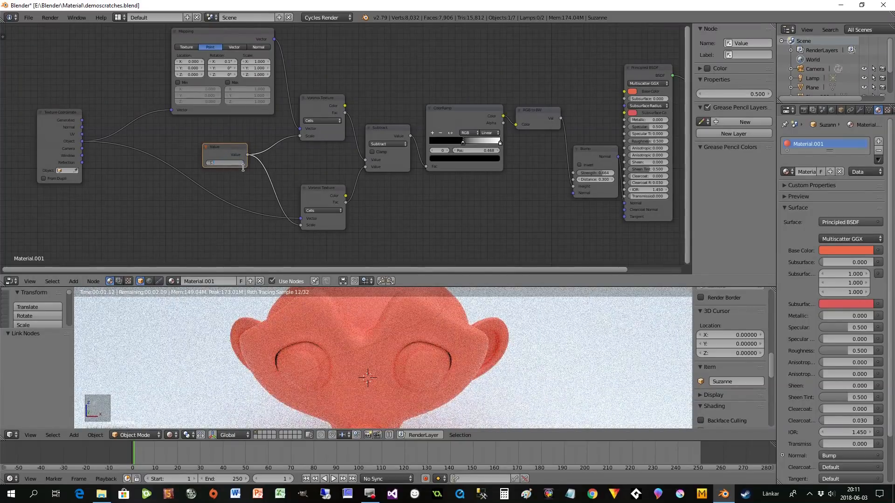
{"action": "key", "text": "Return"}
Set the ColorRamp's white stop to about 0.69 and its black stop to 0.273
{"action": "middle_click_drag", "start_coordinate": [352, 373], "coordinate": [346, 372]}
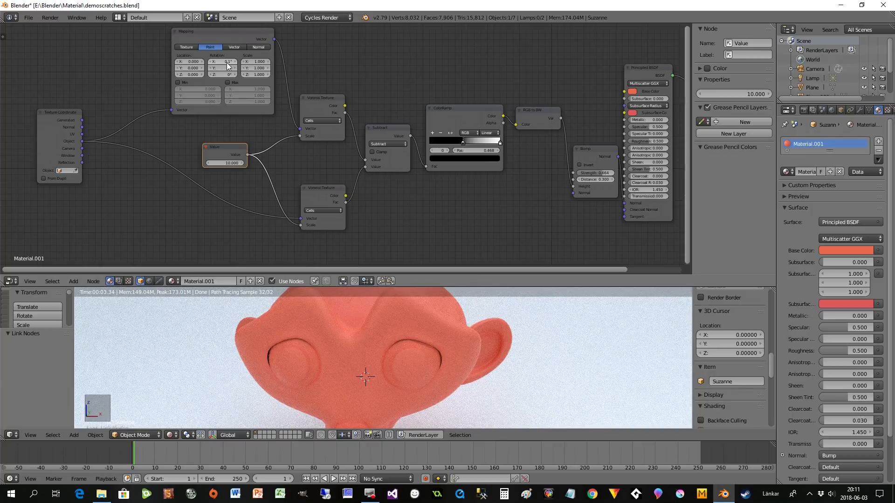
{"action": "middle_click_drag", "start_coordinate": [328, 349], "coordinate": [382, 280]}
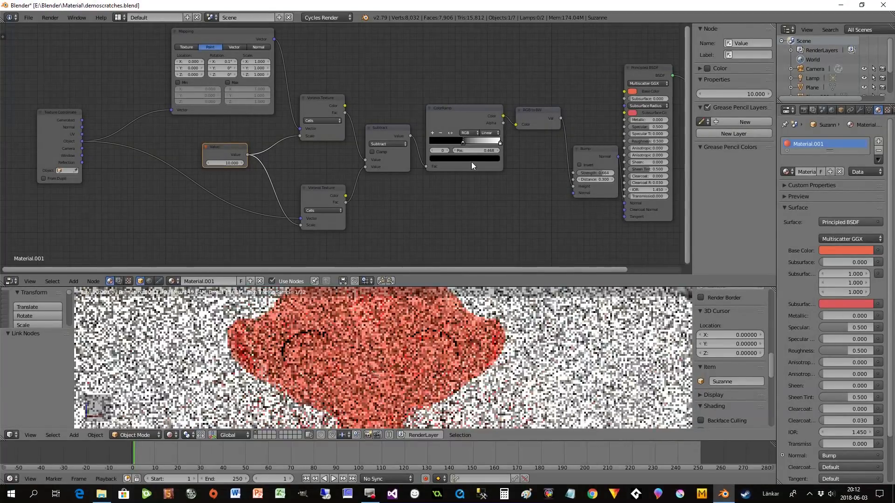
{"action": "left_click_drag", "start_coordinate": [461, 142], "coordinate": [426, 141]}
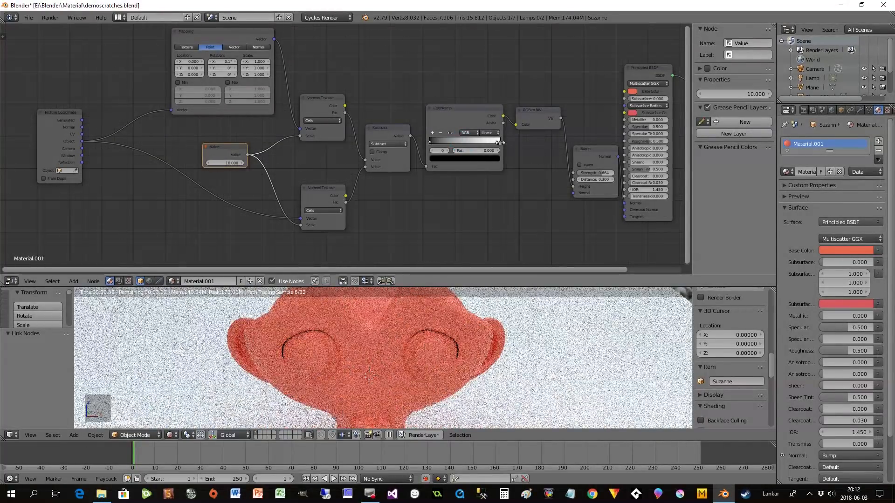
{"action": "scroll", "coordinate": [386, 348], "scroll_direction": "up", "scroll_amount": 5}
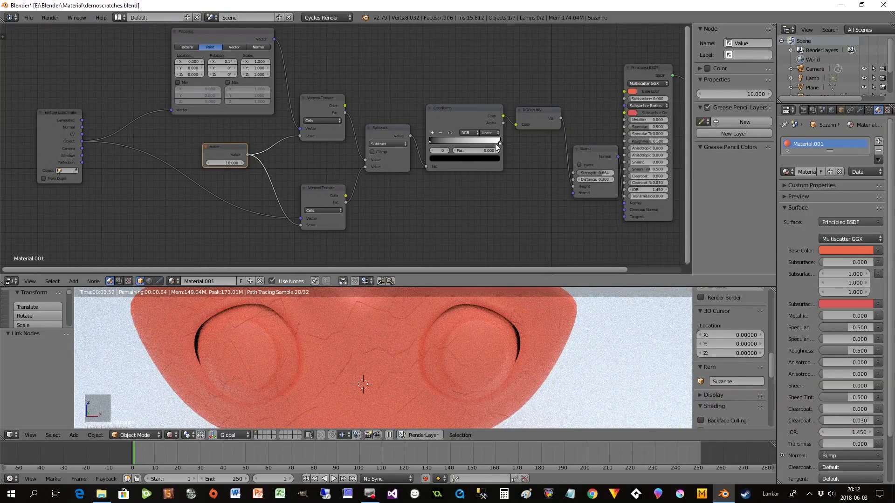
{"action": "left_click_drag", "start_coordinate": [496, 144], "coordinate": [478, 142]}
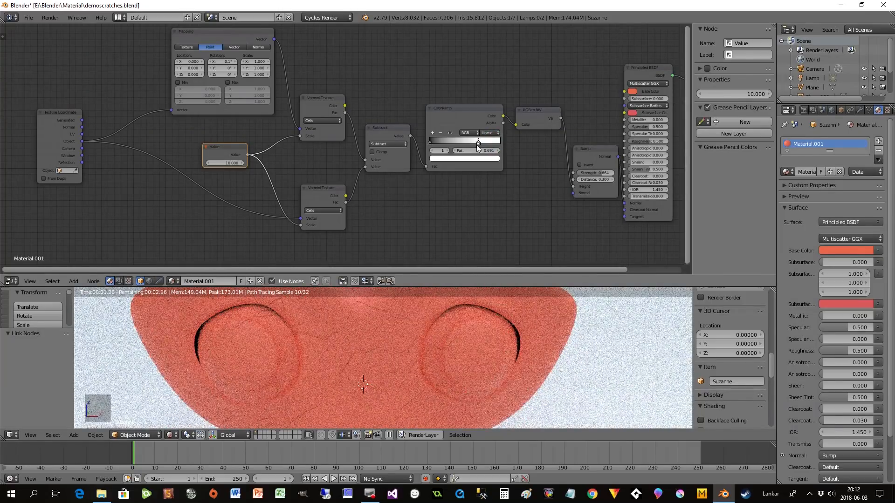
{"action": "left_click_drag", "start_coordinate": [429, 141], "coordinate": [452, 144]}
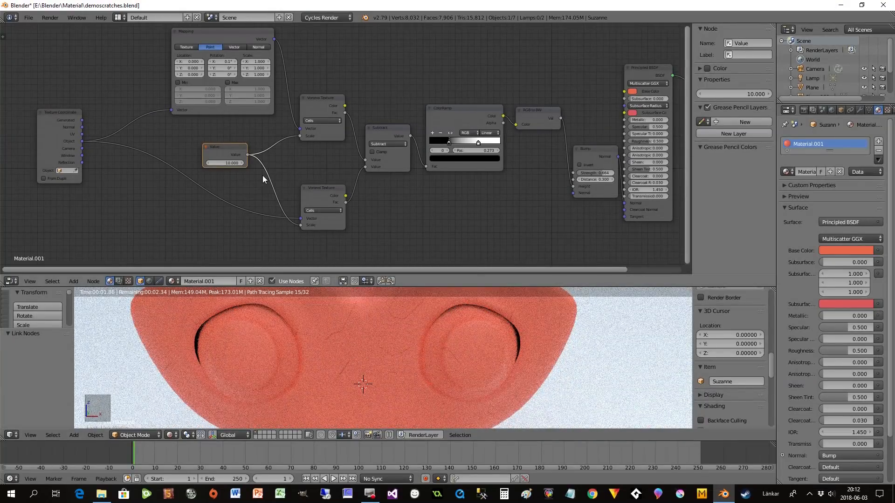
Set the Value node to 30 and move the ColorRamp's black stop to position 0.009
{"action": "left_click", "coordinate": [233, 161]}
{"action": "type", "text": "30"}
{"action": "key", "text": "Return"}
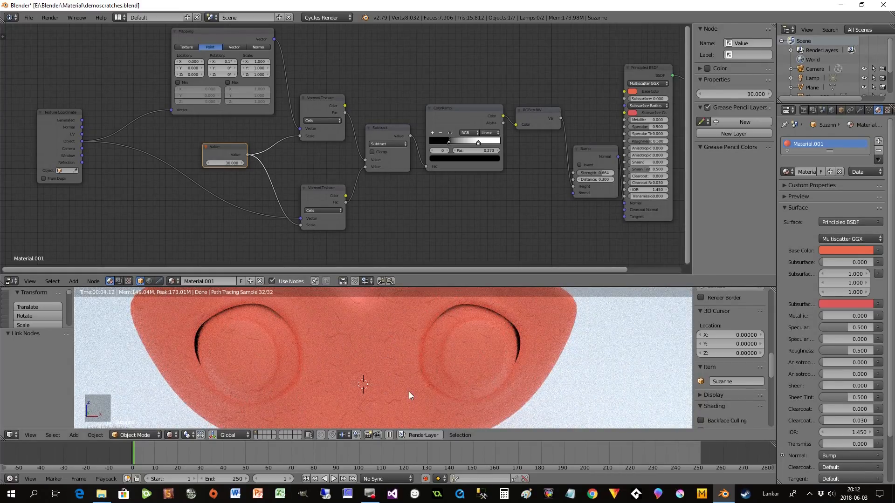
{"action": "left_click_drag", "start_coordinate": [448, 142], "coordinate": [429, 144]}
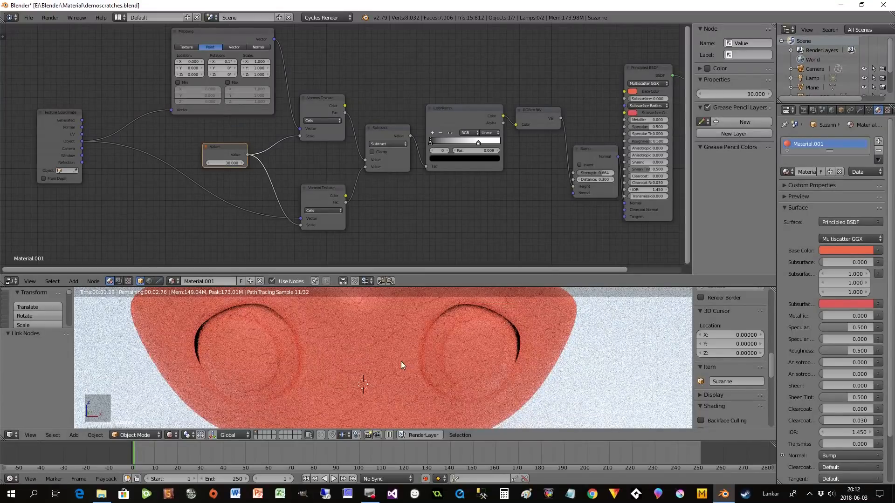
{"action": "scroll", "coordinate": [387, 360], "scroll_direction": "up", "scroll_amount": 2}
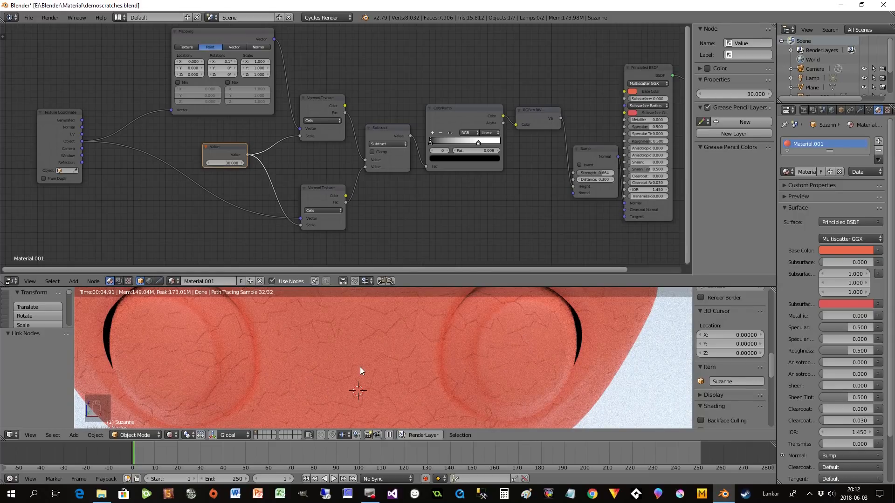
{"action": "scroll", "coordinate": [360, 368], "scroll_direction": "down", "scroll_amount": 2}
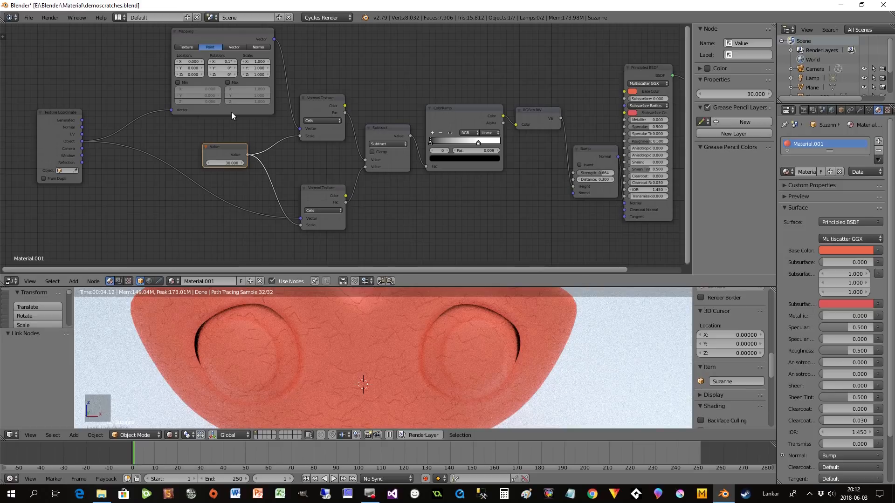
Move the Texture Coordinate node farther from the Mapping node and add a Separate XYZ node beside it
{"action": "middle_click_drag", "start_coordinate": [205, 194], "coordinate": [403, 194]}
{"action": "left_click_drag", "start_coordinate": [247, 136], "coordinate": [100, 112]}
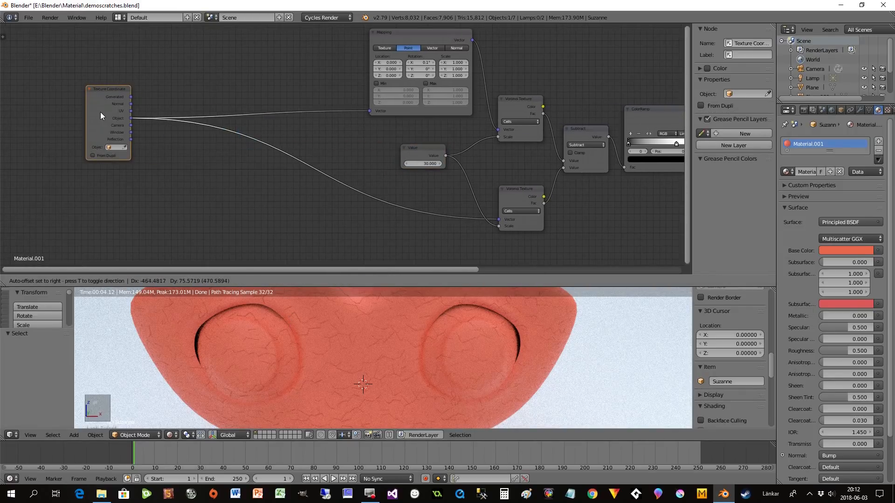
{"action": "key", "text": "shift+a"}
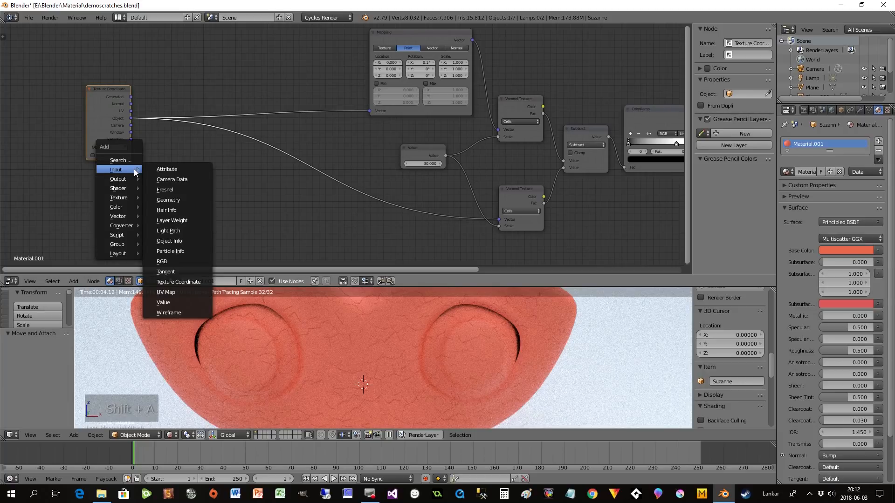
{"action": "mouse_move", "coordinate": [125, 225]}
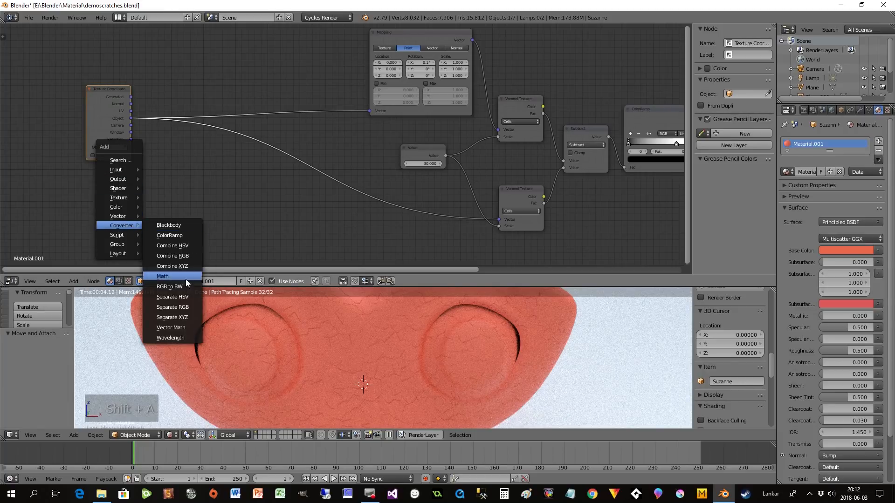
{"action": "left_click", "coordinate": [181, 316]}
{"action": "left_click", "coordinate": [134, 138]}
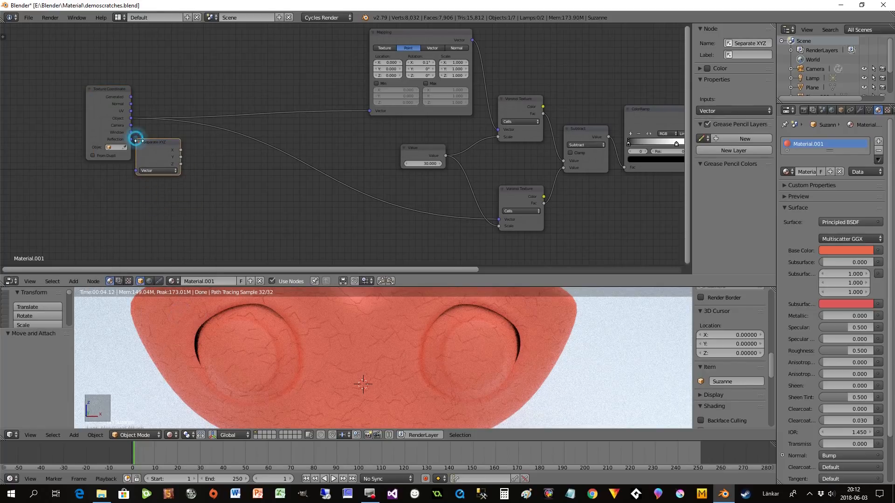
Add a Combine XYZ node after the Separate XYZ node and space the two nodes apart
{"action": "key", "text": "shift+a"}
{"action": "mouse_move", "coordinate": [213, 184]}
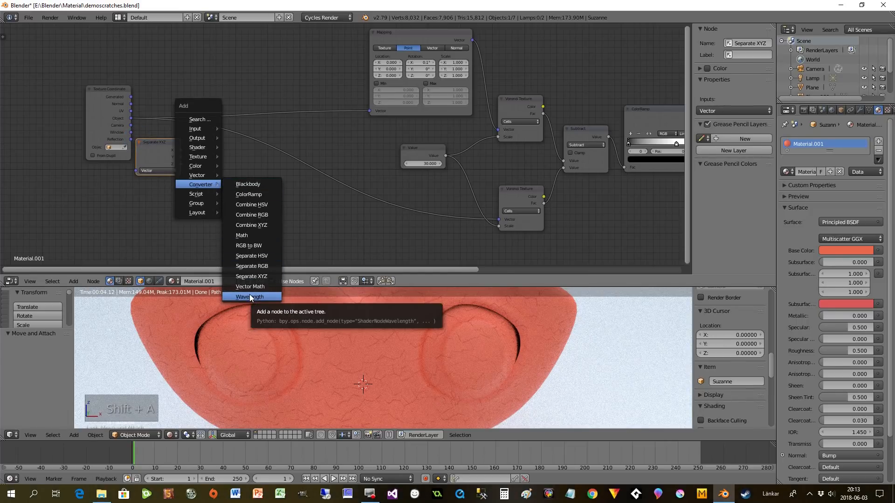
{"action": "left_click", "coordinate": [253, 227]}
{"action": "left_click", "coordinate": [217, 153]}
{"action": "left_click_drag", "start_coordinate": [152, 157], "coordinate": [161, 160]}
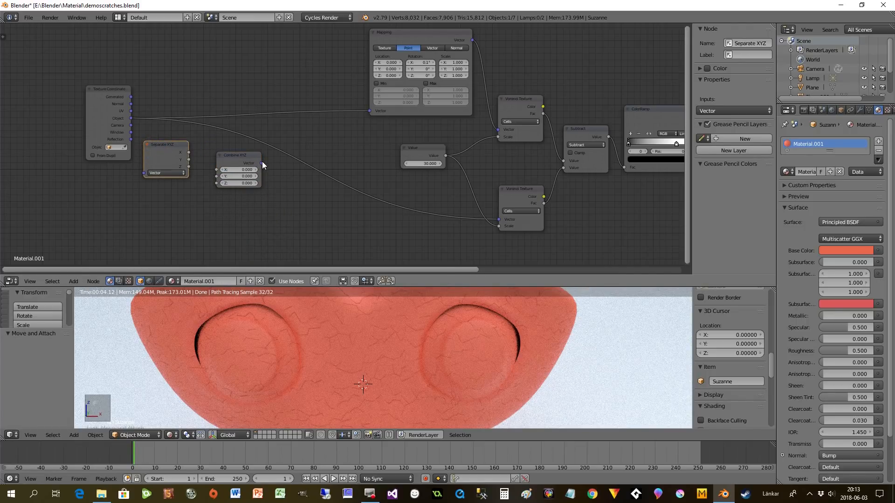
Link the Combine XYZ node's Vector output to the Vector inputs of the Mapping node and the lower Voronoi Texture
{"action": "left_click_drag", "start_coordinate": [262, 161], "coordinate": [280, 144]}
{"action": "left_click_drag", "start_coordinate": [262, 174], "coordinate": [372, 110]}
{"action": "left_click_drag", "start_coordinate": [261, 163], "coordinate": [496, 222]}
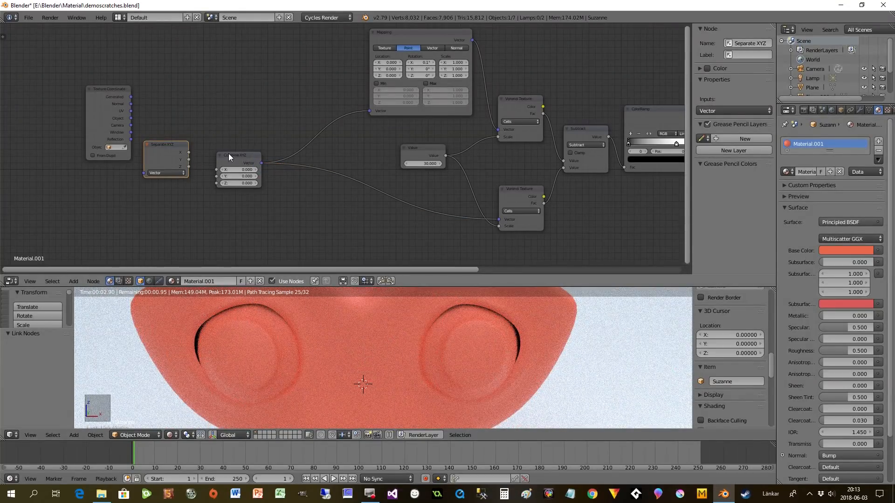
Space out the Texture Coordinate, Separate XYZ and Combine XYZ nodes and link the Object coordinates to the Separate XYZ node's Vector input
{"action": "left_click_drag", "start_coordinate": [228, 153], "coordinate": [270, 130]}
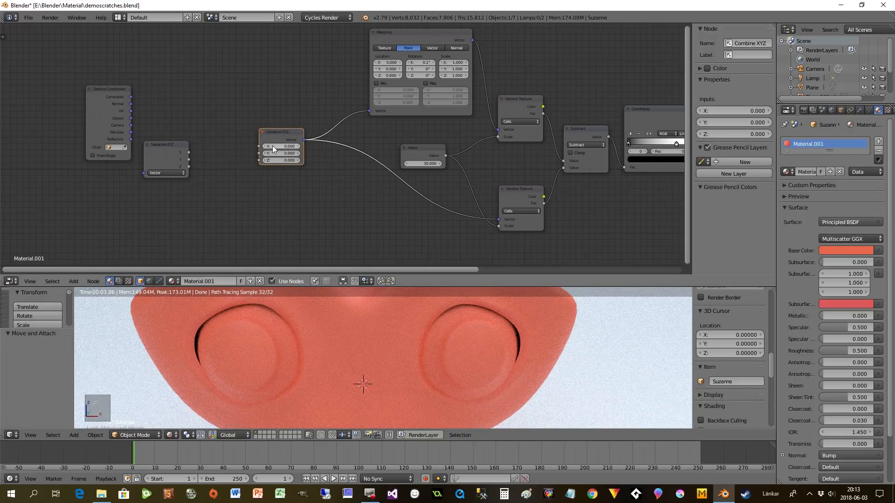
{"action": "left_click_drag", "start_coordinate": [163, 149], "coordinate": [177, 134]}
{"action": "left_click_drag", "start_coordinate": [100, 117], "coordinate": [142, 134]}
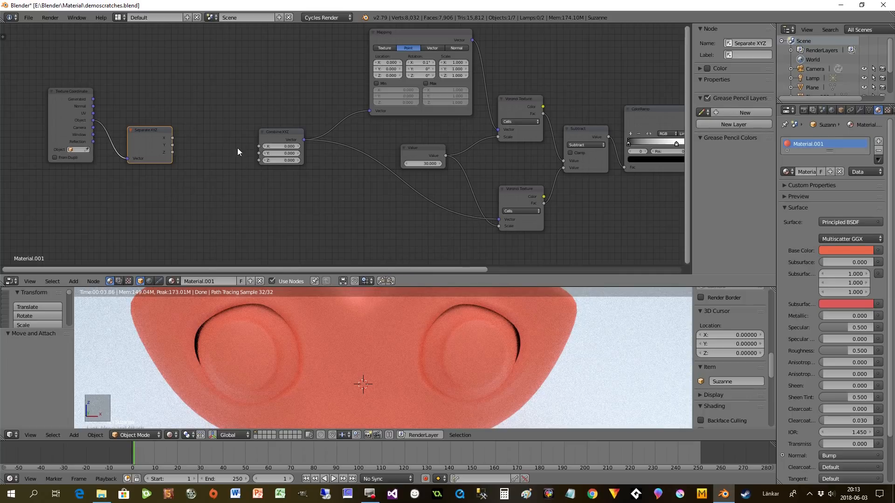
{"action": "scroll", "coordinate": [342, 376], "scroll_direction": "down", "scroll_amount": 2}
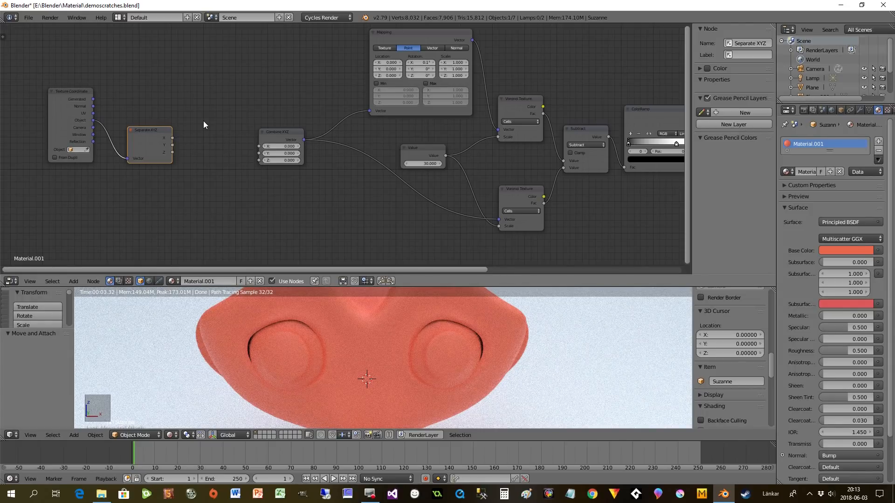
Add a Math node fed by the Separate XYZ node's X output and link the Z output directly to the Combine XYZ node's Z input
{"action": "key", "text": "shift+a"}
{"action": "mouse_move", "coordinate": [203, 122]}
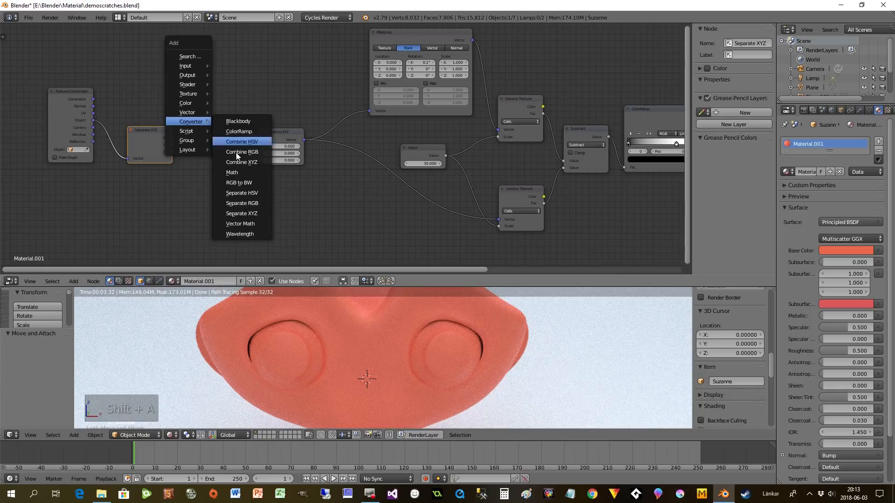
{"action": "left_click", "coordinate": [233, 172]}
{"action": "left_click", "coordinate": [197, 88]}
{"action": "left_click_drag", "start_coordinate": [172, 138], "coordinate": [200, 132]}
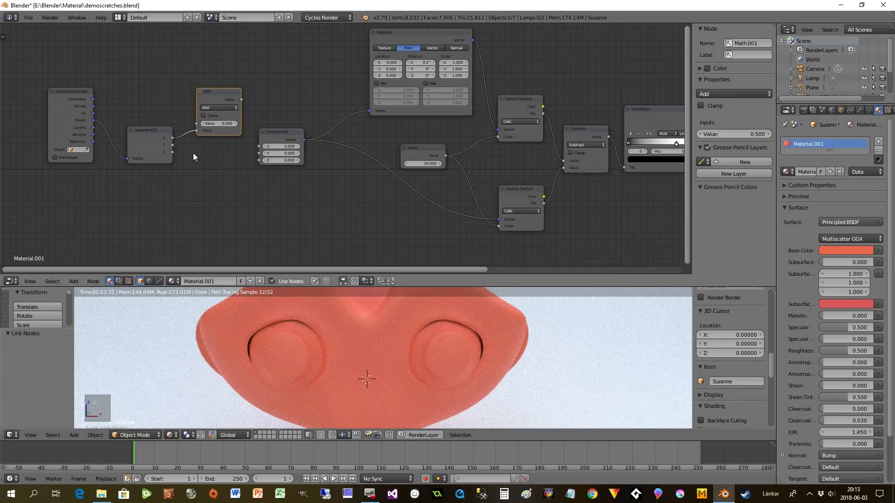
{"action": "left_click_drag", "start_coordinate": [172, 152], "coordinate": [259, 161]}
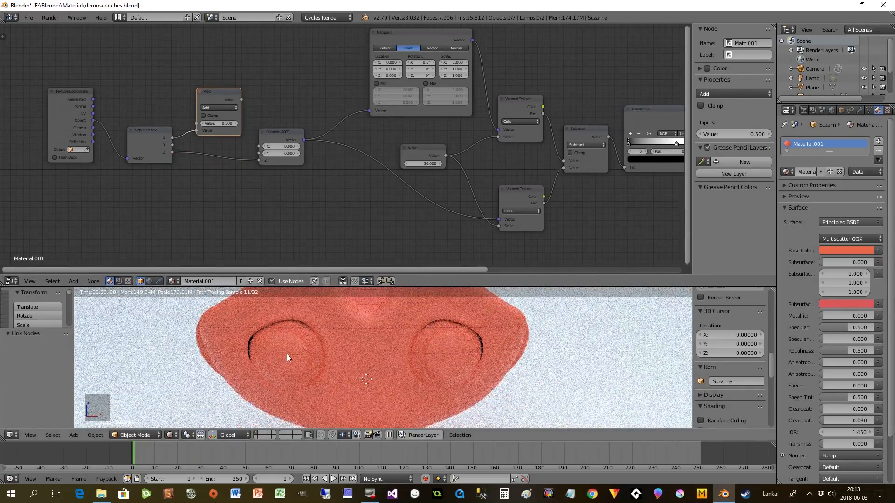
Duplicate the Add math node, detach the links on both copies and stack them one above the other
{"action": "left_click_drag", "start_coordinate": [218, 92], "coordinate": [235, 67]}
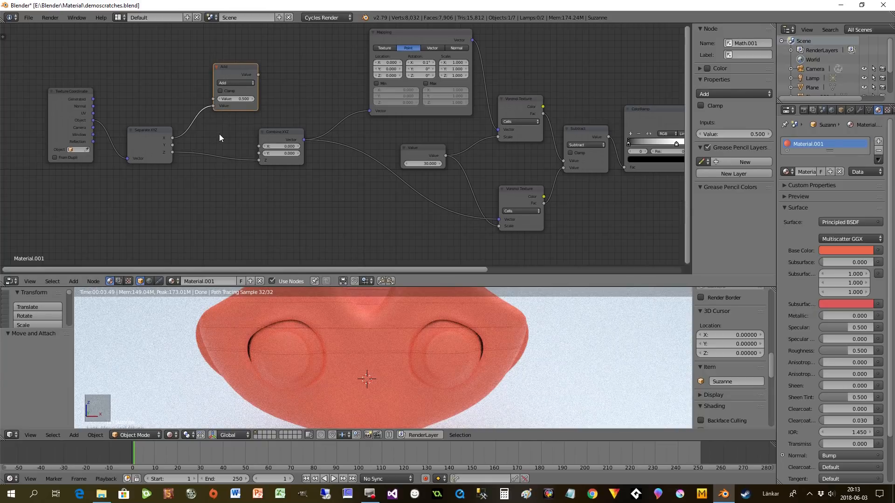
{"action": "key", "text": "shift+d"}
{"action": "left_click", "coordinate": [219, 175]}
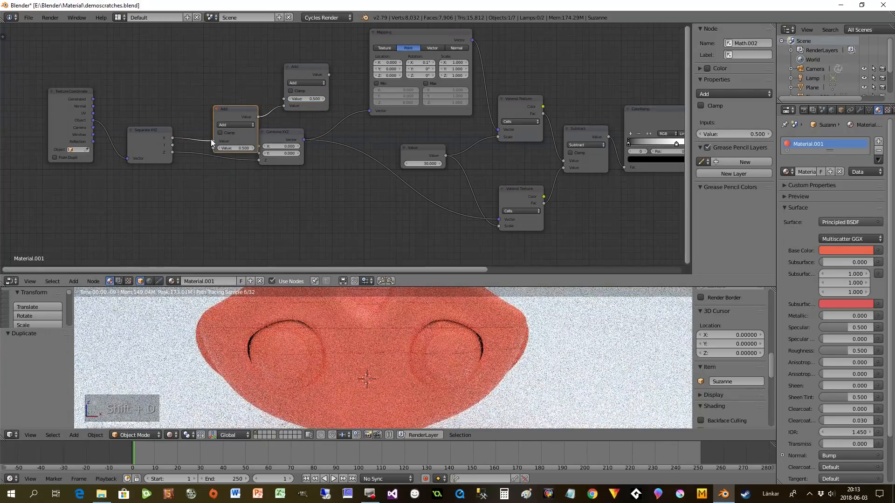
{"action": "left_click_drag", "start_coordinate": [212, 140], "coordinate": [196, 135]}
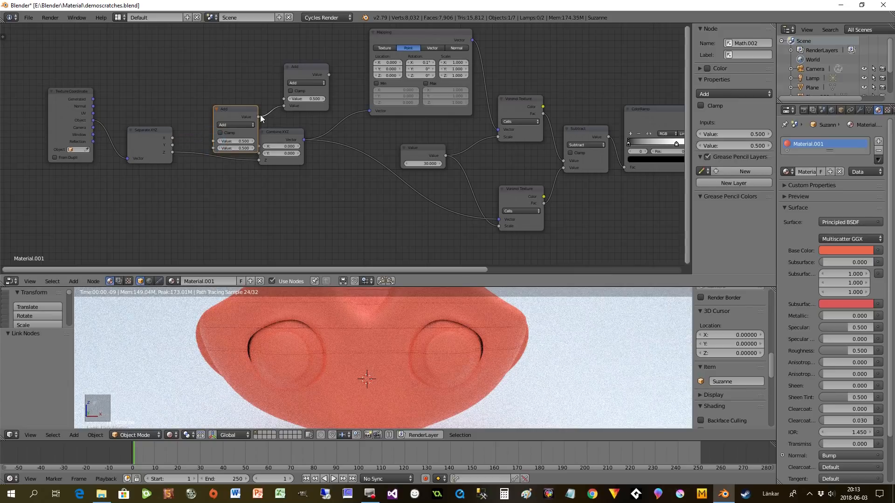
{"action": "left_click_drag", "start_coordinate": [284, 106], "coordinate": [225, 66]}
Route the Separate XYZ node's X through the upper Add node and Y through the lower one into the Combine XYZ node's matching inputs
{"action": "left_click_drag", "start_coordinate": [159, 143], "coordinate": [153, 176]}
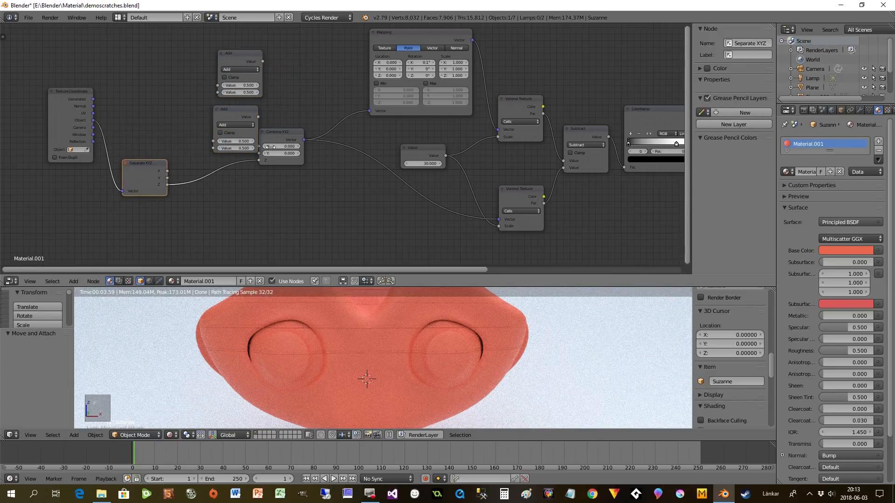
{"action": "left_click_drag", "start_coordinate": [284, 132], "coordinate": [300, 167]}
{"action": "left_click_drag", "start_coordinate": [167, 178], "coordinate": [276, 189]}
{"action": "left_click_drag", "start_coordinate": [167, 170], "coordinate": [228, 90]}
{"action": "left_click_drag", "start_coordinate": [262, 61], "coordinate": [299, 160]}
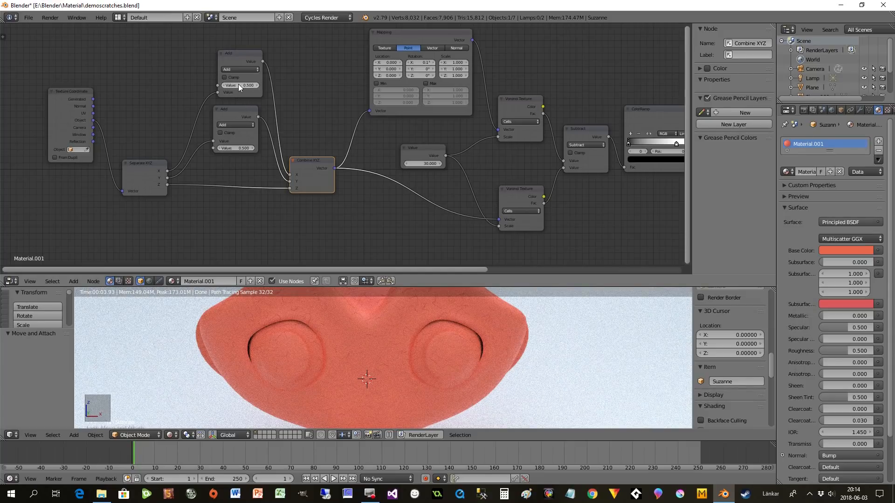
Duplicate the upper Add node, set the copy to Multiply and link its output to the upper Add node's free Value input
{"action": "left_click", "coordinate": [237, 54]}
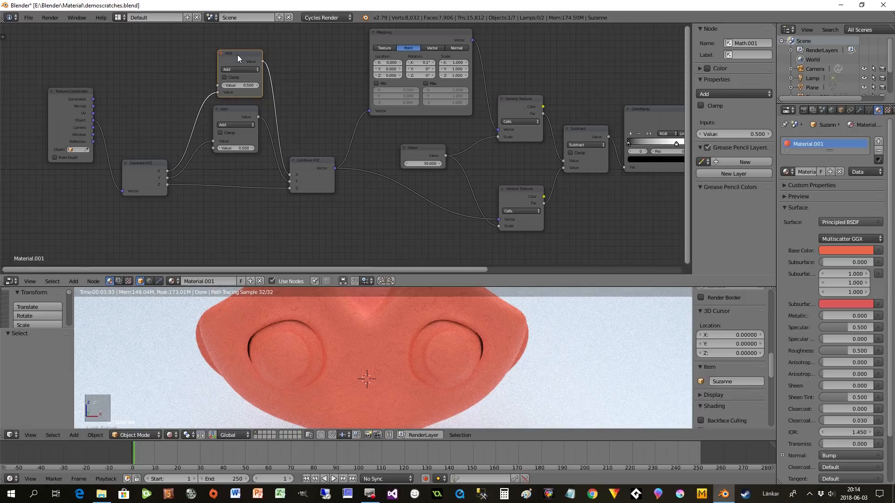
{"action": "key", "text": "shift+d"}
{"action": "left_click", "coordinate": [148, 47]}
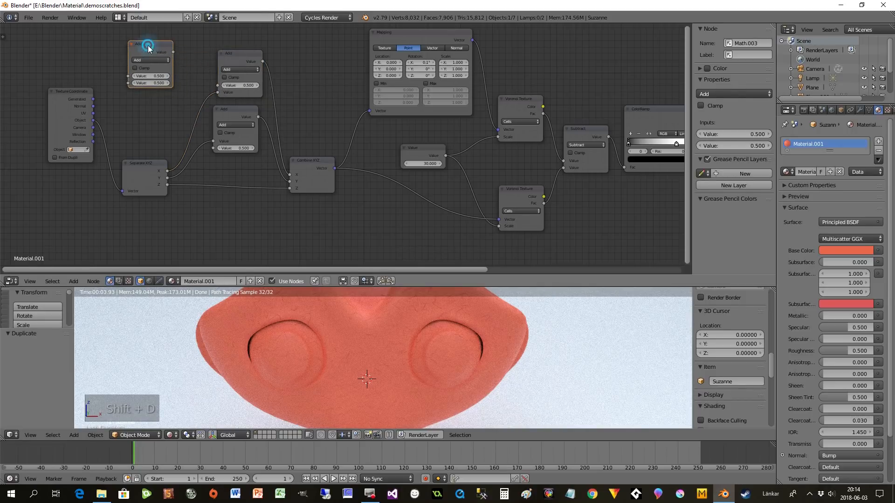
{"action": "left_click", "coordinate": [150, 61]}
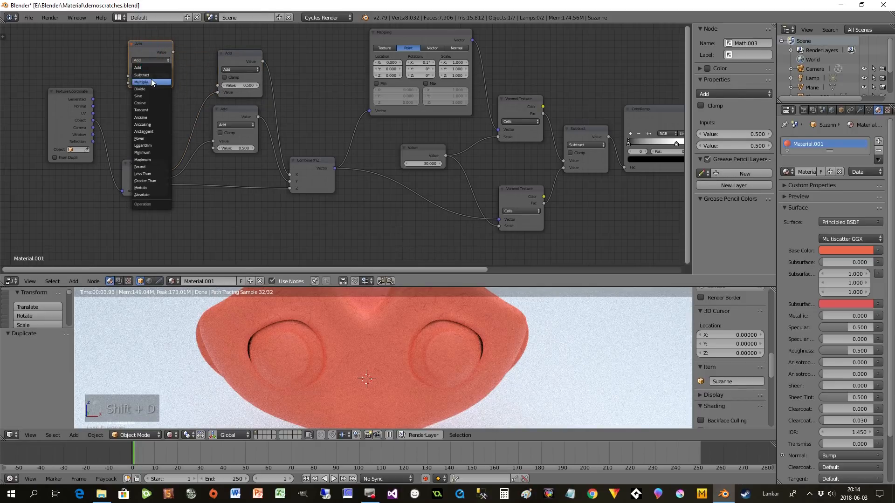
{"action": "left_click", "coordinate": [151, 79]}
{"action": "left_click_drag", "start_coordinate": [172, 53], "coordinate": [218, 85]}
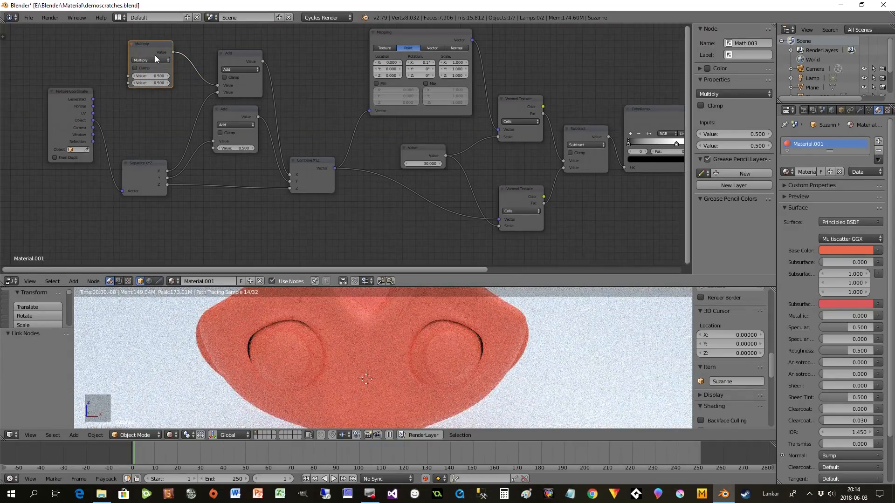
Duplicate the Multiply node below the Separate XYZ node and link its output to the lower Add node's free Value input
{"action": "key", "text": "shift+d"}
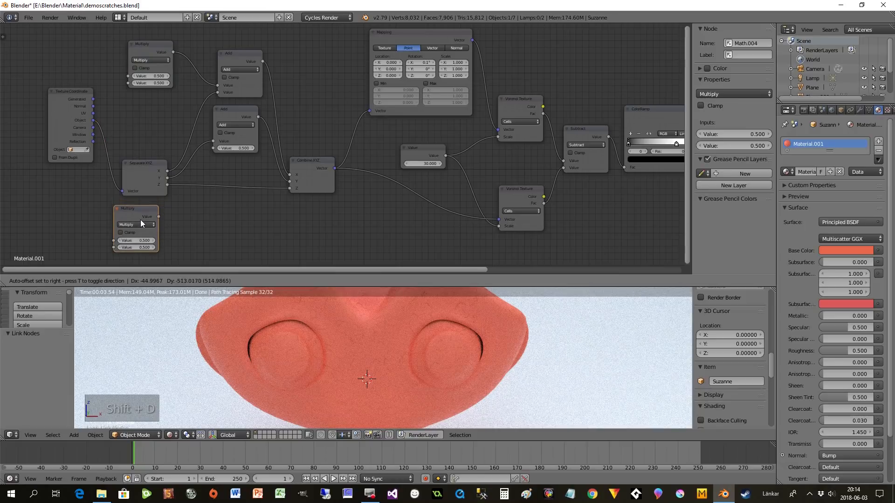
{"action": "left_click", "coordinate": [141, 237]}
{"action": "left_click_drag", "start_coordinate": [160, 218], "coordinate": [216, 150]}
{"action": "middle_click_drag", "start_coordinate": [196, 250], "coordinate": [236, 233]}
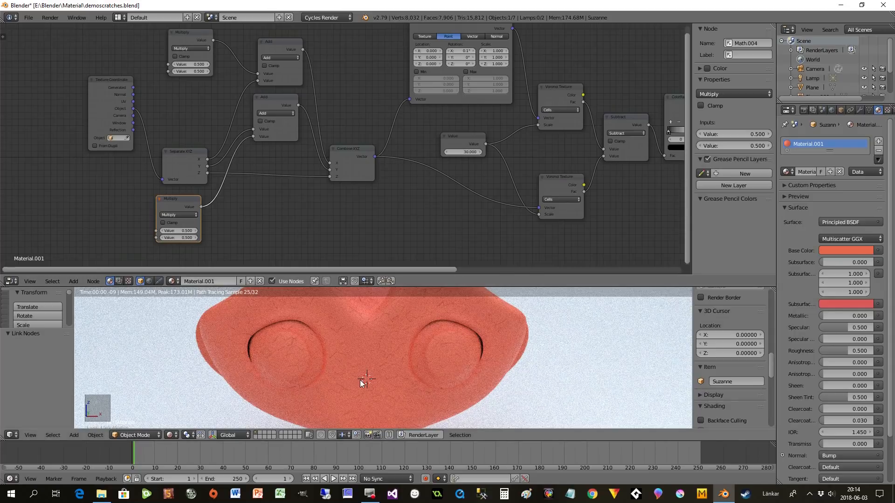
{"action": "scroll", "coordinate": [360, 379], "scroll_direction": "up", "scroll_amount": 4}
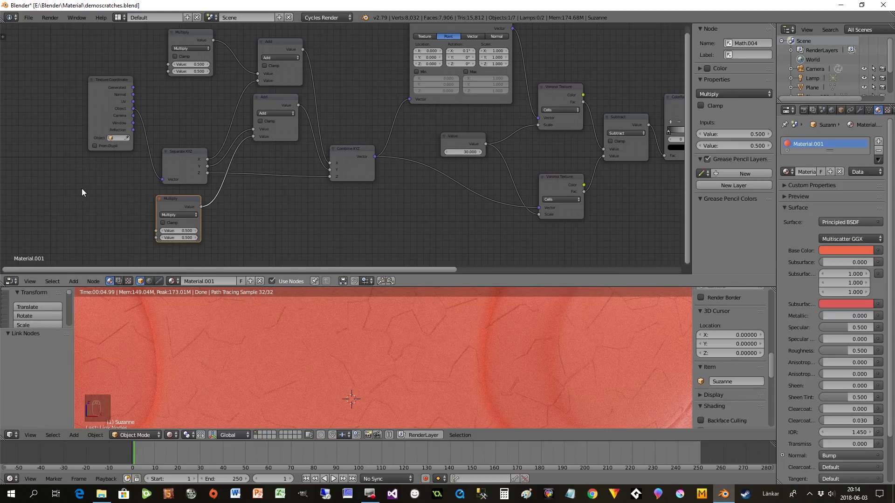
Add a Noise Texture beside the lower Multiply node and link its Fac output to that node's first Value input
{"action": "key", "text": "shift+a"}
{"action": "mouse_move", "coordinate": [66, 187]}
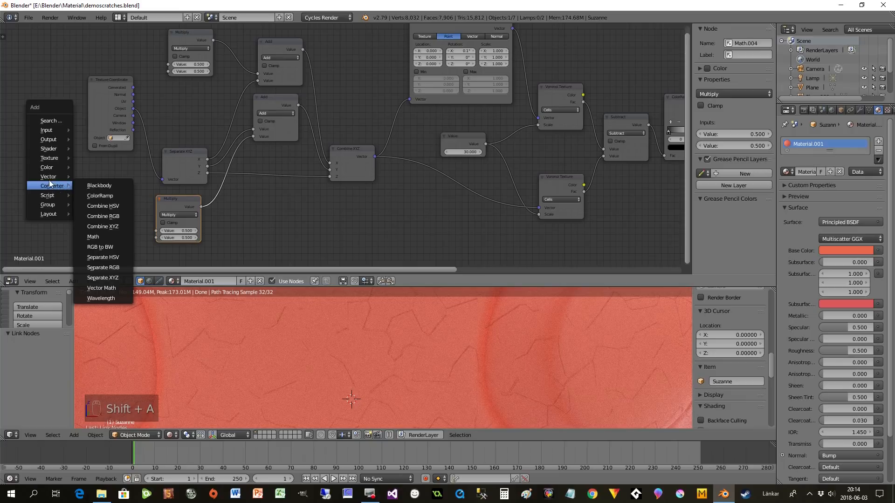
{"action": "mouse_move", "coordinate": [43, 166]}
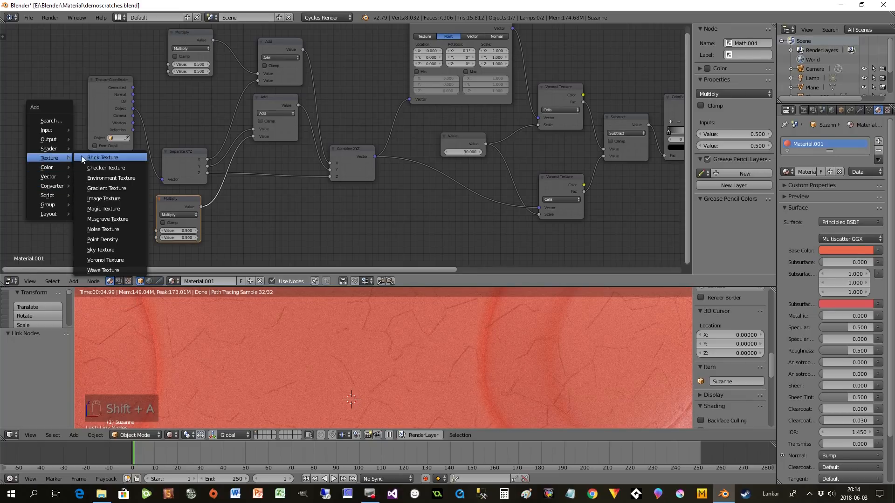
{"action": "left_click", "coordinate": [101, 229]}
{"action": "left_click", "coordinate": [65, 193]}
{"action": "left_click_drag", "start_coordinate": [107, 205], "coordinate": [156, 230]}
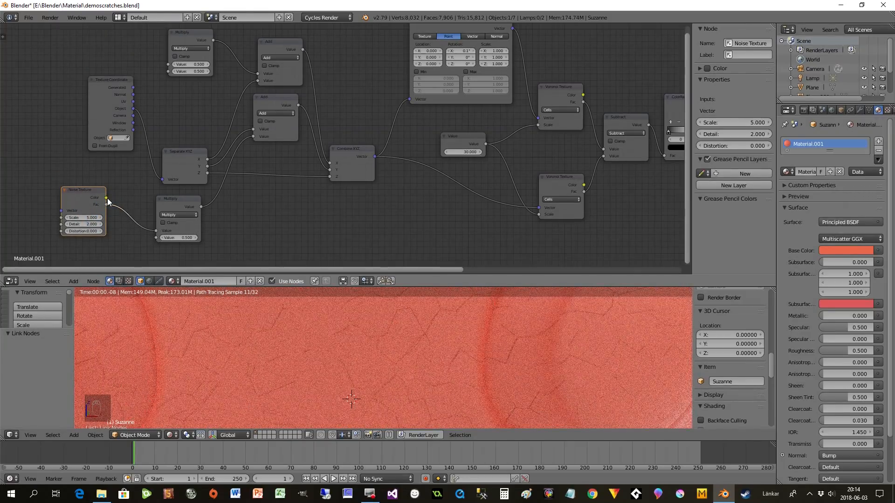
Duplicate the Noise Texture above the Texture Coordinate node and link its Fac output to the upper Multiply node's first Value input
{"action": "key", "text": "shift+d"}
{"action": "left_click", "coordinate": [111, 35]}
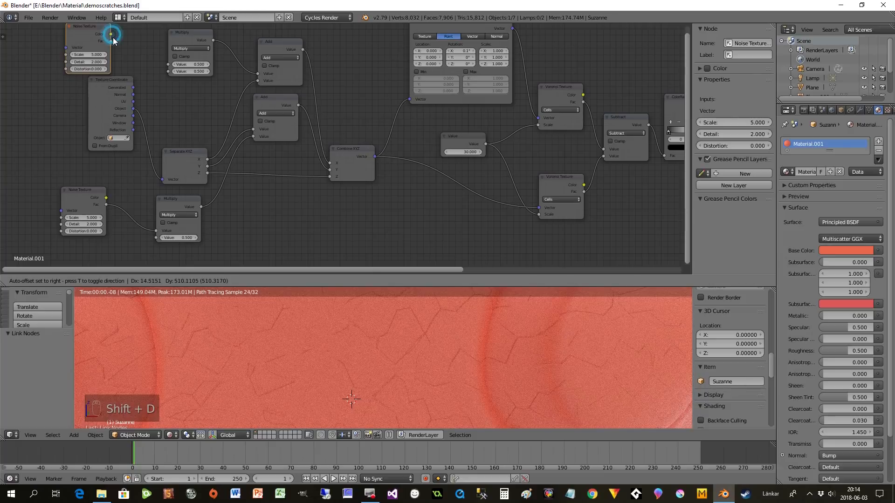
{"action": "left_click_drag", "start_coordinate": [111, 41], "coordinate": [166, 64]}
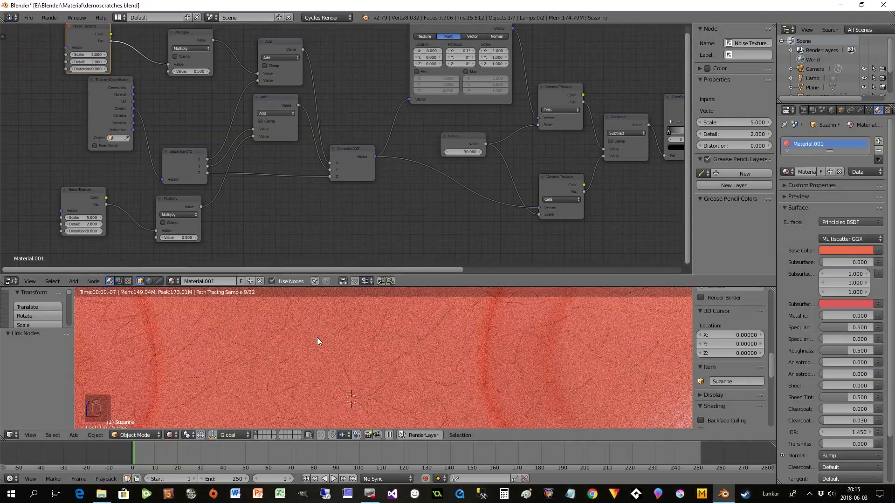
{"action": "left_click", "coordinate": [89, 55]}
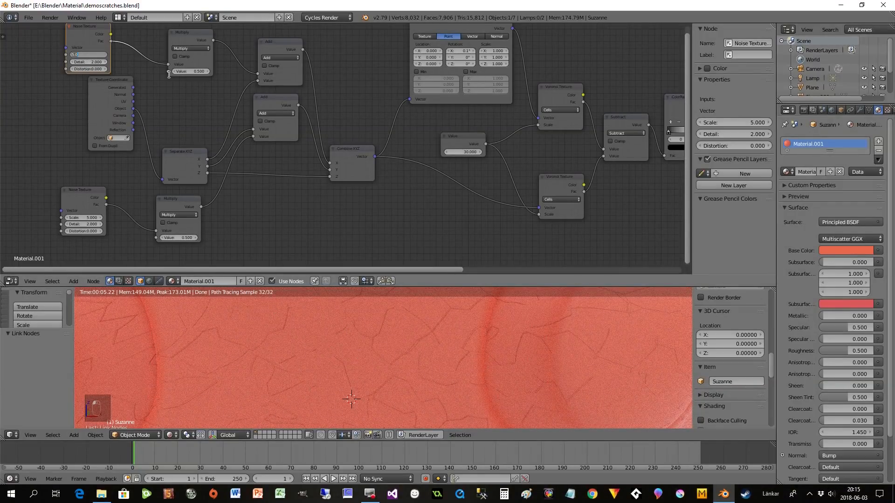
{"action": "key", "text": "Return"}
Move the Texture Coordinate node aside and link its Object output to the Vector inputs of both Noise Textures
{"action": "left_click_drag", "start_coordinate": [119, 114], "coordinate": [65, 48]}
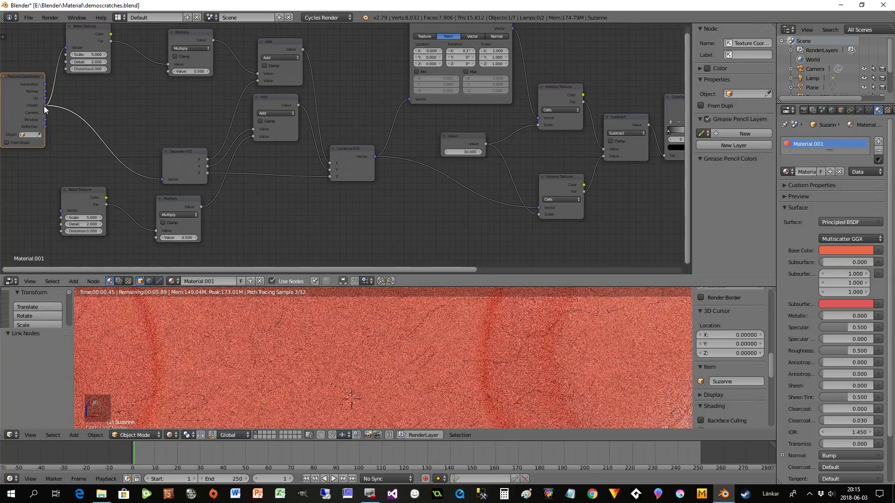
{"action": "left_click", "coordinate": [65, 214]}
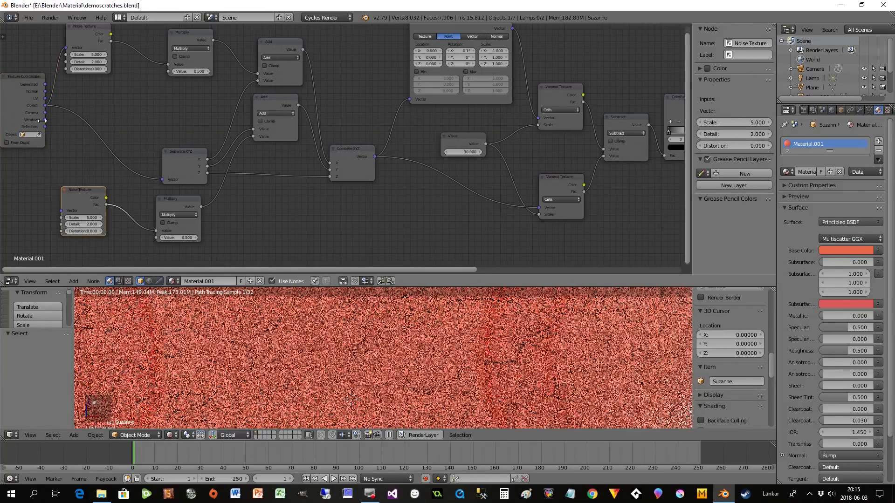
{"action": "left_click_drag", "start_coordinate": [45, 113], "coordinate": [63, 212]}
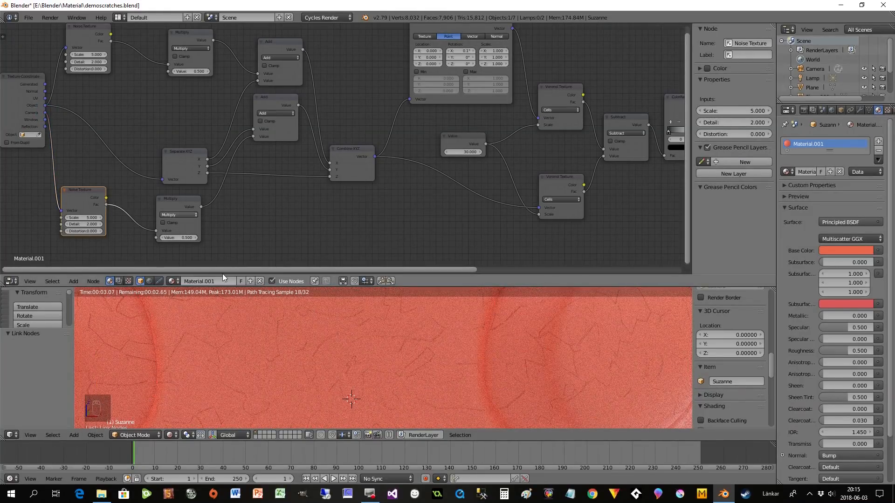
Set the second Value of both Multiply nodes to 0.7
{"action": "scroll", "coordinate": [373, 386], "scroll_direction": "up", "scroll_amount": 3}
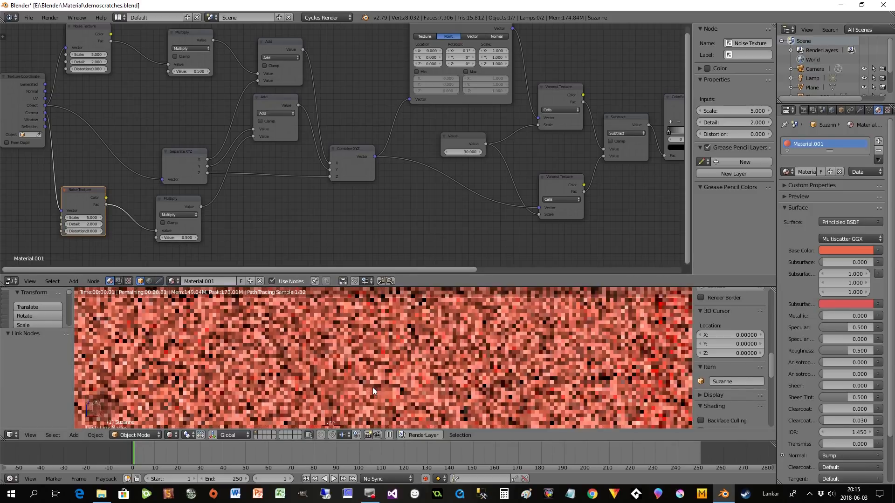
{"action": "scroll", "coordinate": [372, 386], "scroll_direction": "down", "scroll_amount": 1}
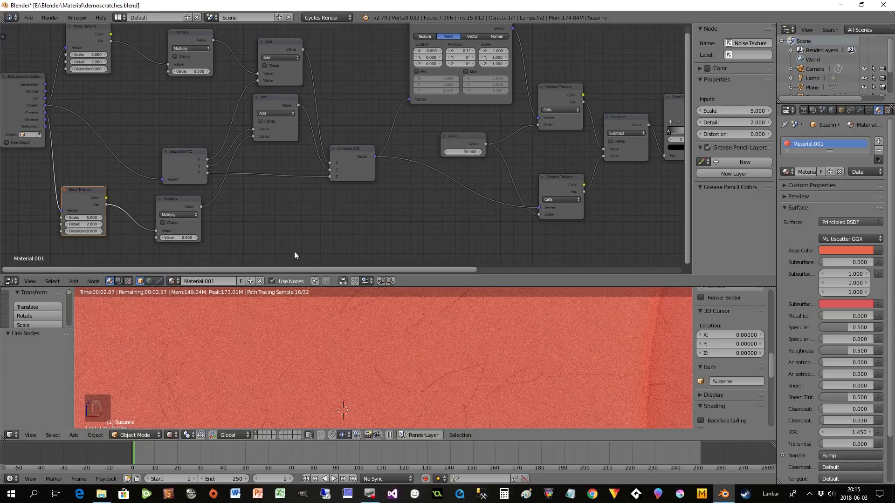
{"action": "left_click", "coordinate": [194, 237]}
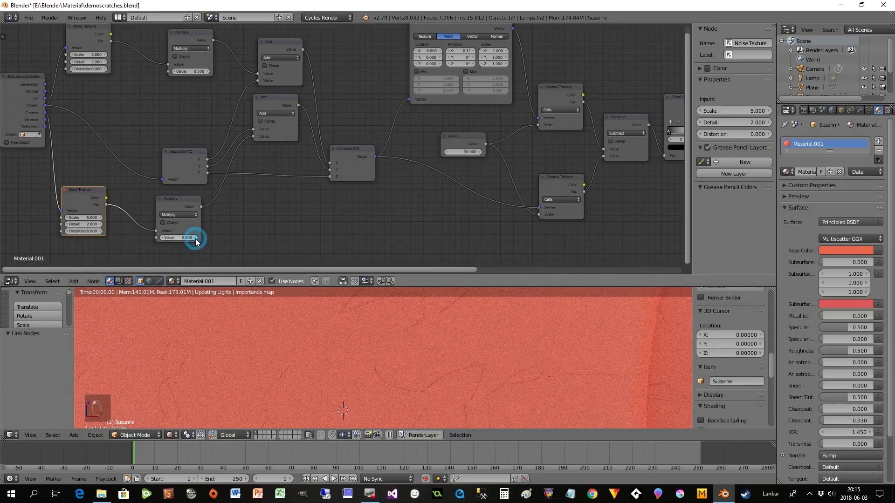
{"action": "left_click", "coordinate": [195, 238]}
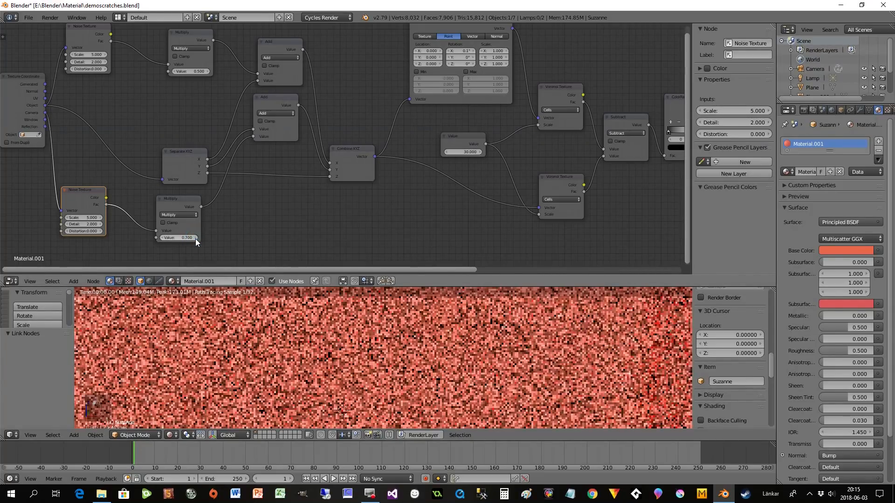
{"action": "left_click", "coordinate": [208, 70]}
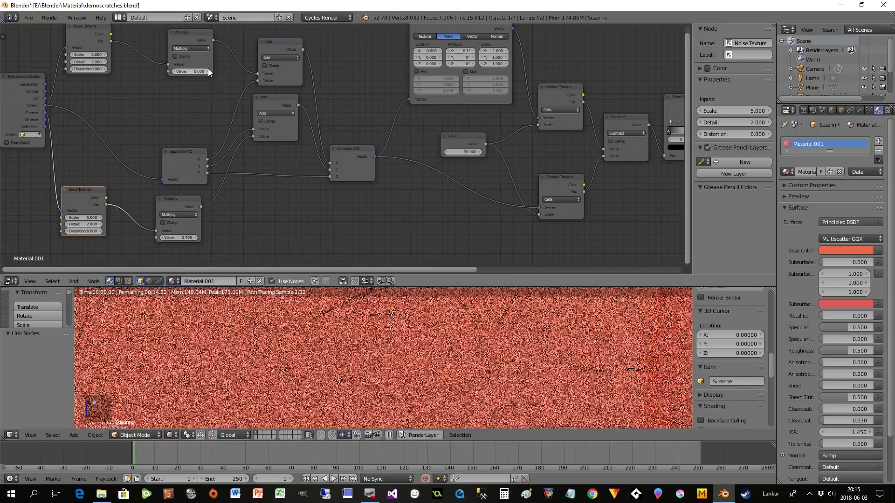
{"action": "left_click", "coordinate": [208, 70]}
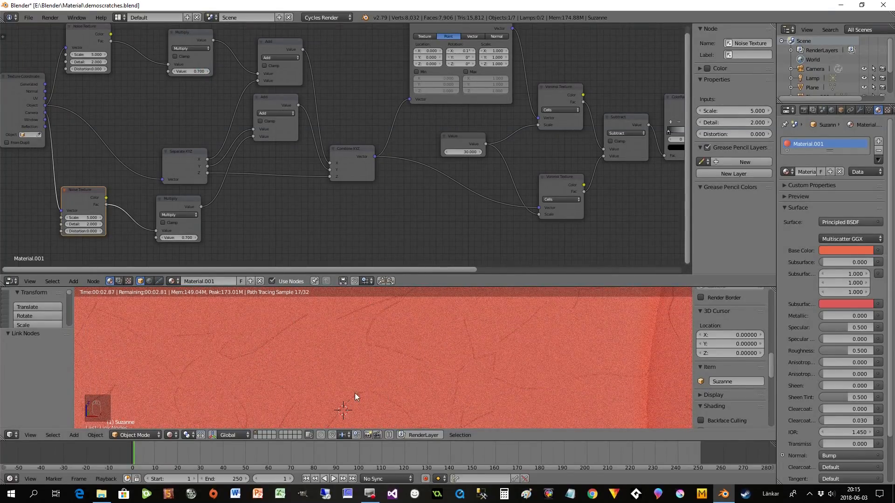
Set the Noise Texture Scale to 9.9 on the upper node and 11.9 on the lower node
{"action": "left_click_drag", "start_coordinate": [81, 219], "coordinate": [112, 220]}
{"action": "left_click_drag", "start_coordinate": [80, 55], "coordinate": [112, 55]}
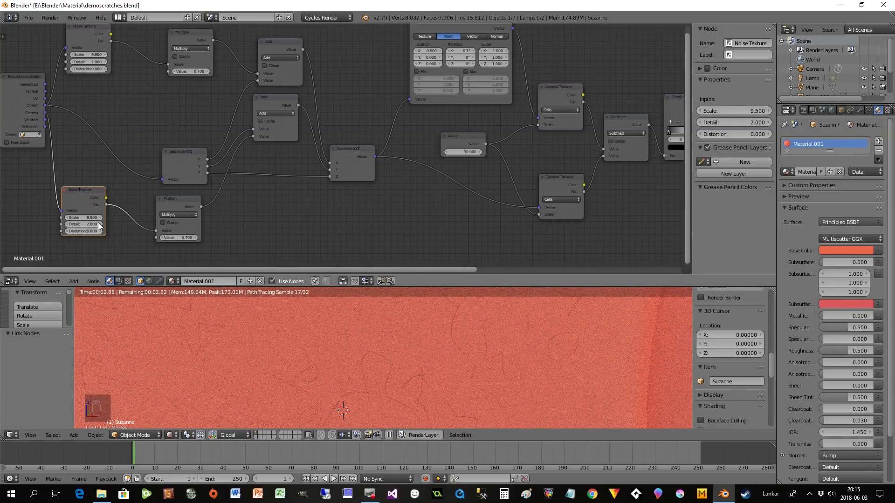
{"action": "left_click_drag", "start_coordinate": [81, 217], "coordinate": [98, 218]}
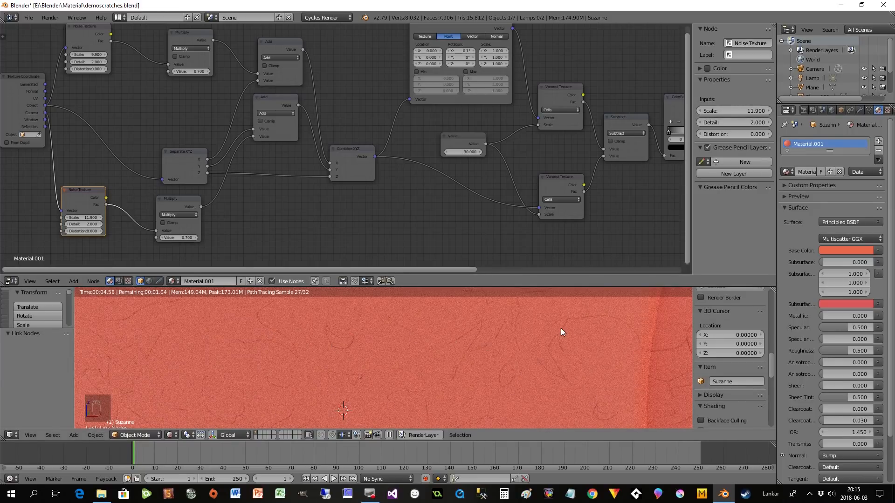
{"action": "scroll", "coordinate": [390, 368], "scroll_direction": "down", "scroll_amount": 4}
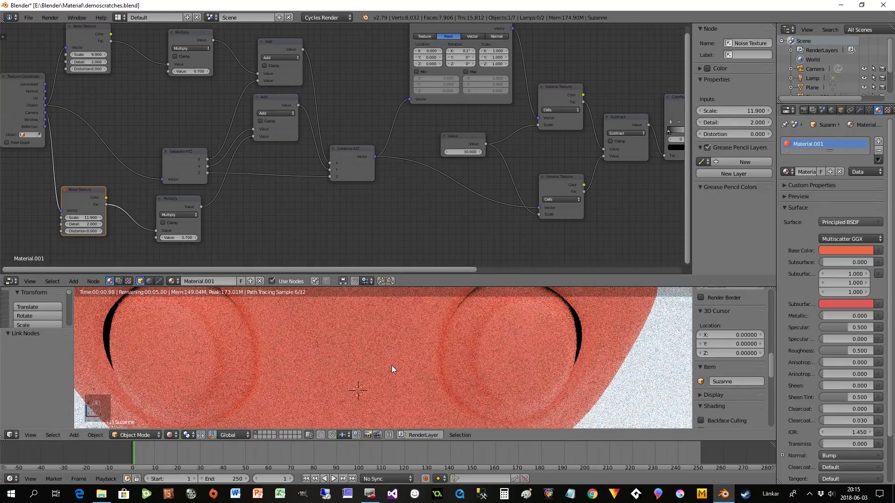
{"action": "scroll", "coordinate": [392, 368], "scroll_direction": "up", "scroll_amount": 2}
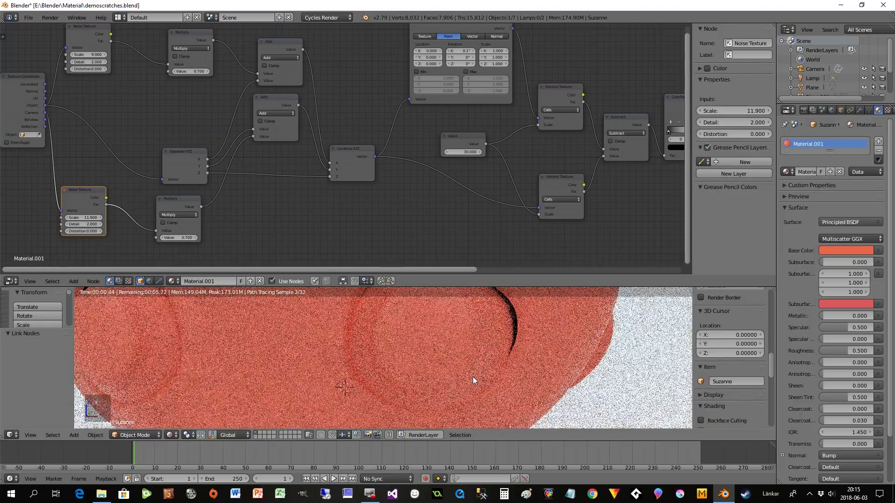
{"action": "scroll", "coordinate": [472, 377], "scroll_direction": "up", "scroll_amount": 5}
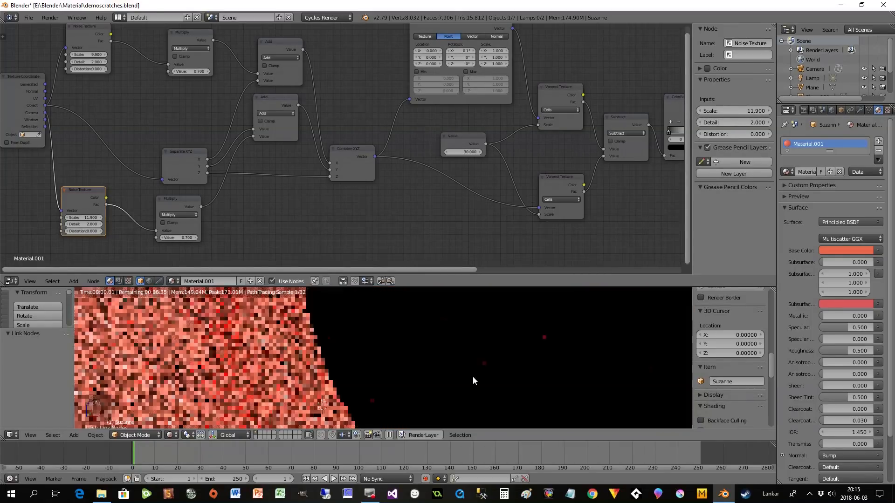
{"action": "scroll", "coordinate": [473, 376], "scroll_direction": "down", "scroll_amount": 2}
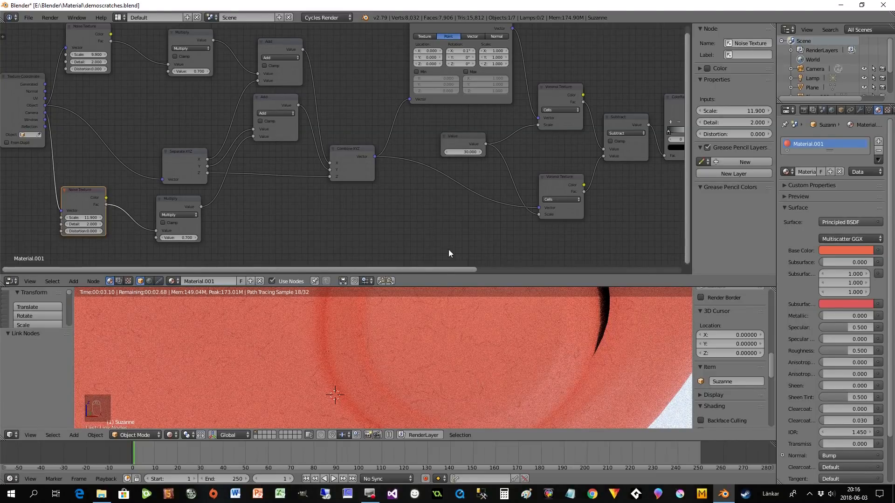
Insert a Mix Shader between the Principled BSDF and the Material Output, spacing the two nodes away from the Principled BSDF
{"action": "middle_click_drag", "start_coordinate": [625, 188], "coordinate": [150, 219]}
{"action": "middle_click_drag", "start_coordinate": [513, 182], "coordinate": [395, 194]}
{"action": "left_click_drag", "start_coordinate": [366, 130], "coordinate": [486, 114]}
{"action": "key", "text": "shift+a"}
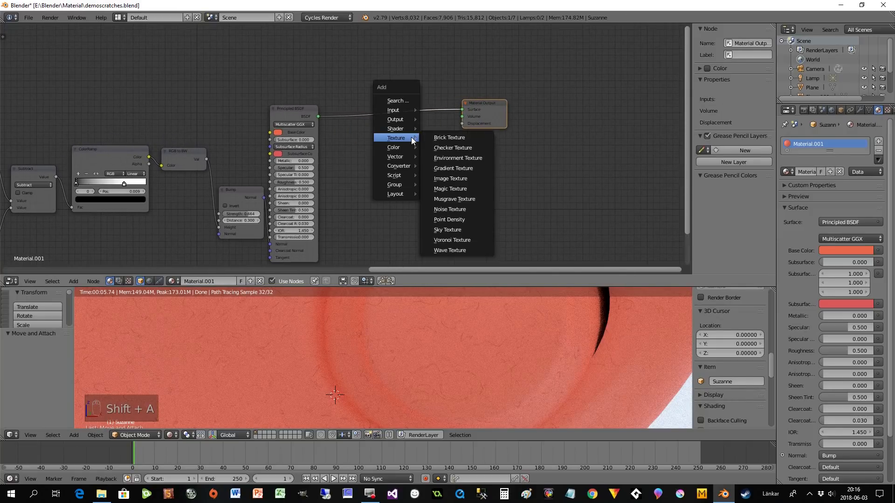
{"action": "mouse_move", "coordinate": [404, 129]}
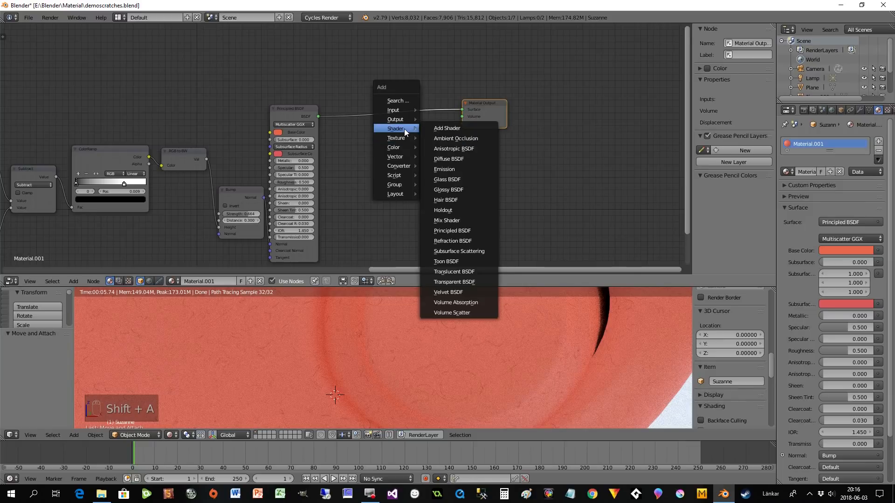
{"action": "left_click", "coordinate": [453, 220]}
{"action": "left_click", "coordinate": [403, 93]}
{"action": "left_click", "coordinate": [488, 114]}
{"action": "left_click_drag", "start_coordinate": [508, 107], "coordinate": [543, 92]}
{"action": "left_click_drag", "start_coordinate": [433, 96], "coordinate": [465, 88]}
Add a Diffuse BSDF below the Mix Shader and link its BSDF output to the Mix Shader's second Shader input
{"action": "key", "text": "shift+a"}
{"action": "mouse_move", "coordinate": [393, 171]}
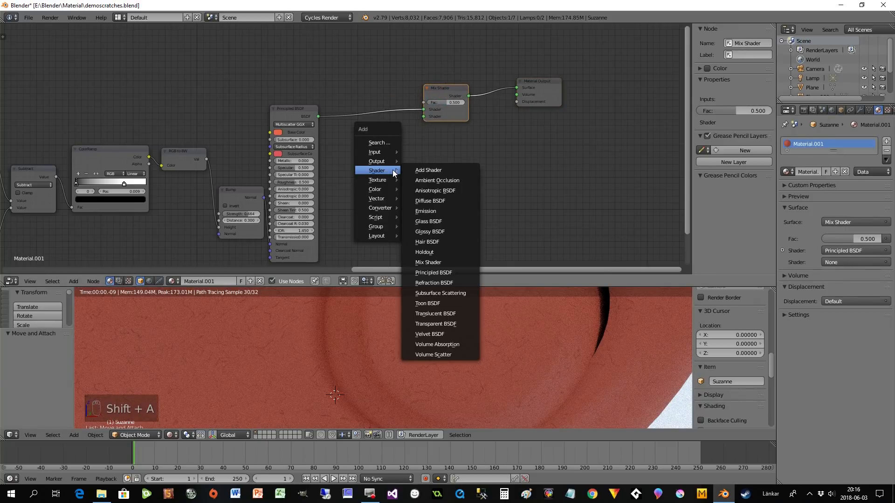
{"action": "left_click", "coordinate": [441, 199]}
{"action": "left_click", "coordinate": [341, 145]}
{"action": "left_click_drag", "start_coordinate": [389, 155], "coordinate": [425, 116]}
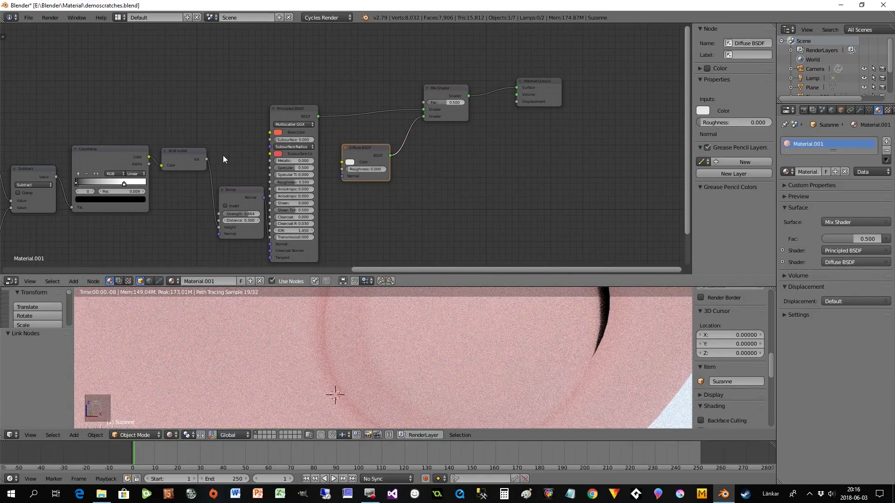
Move the RGB to BW node above the Principled BSDF and link its Val output to the Mix Shader's Fac input
{"action": "left_click_drag", "start_coordinate": [182, 150], "coordinate": [422, 102]}
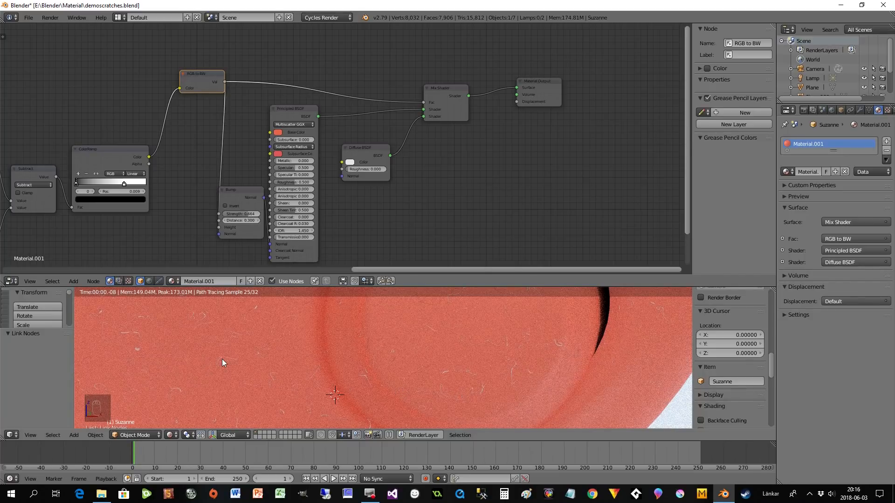
{"action": "scroll", "coordinate": [452, 387], "scroll_direction": "down", "scroll_amount": 2}
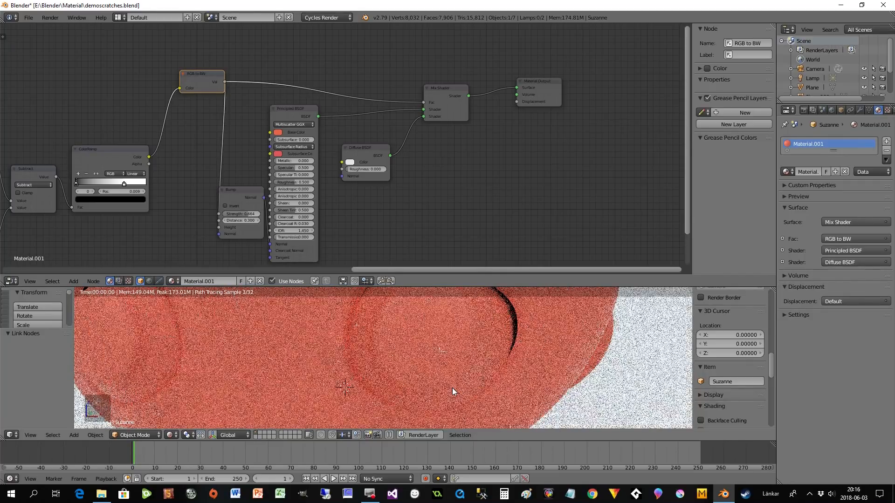
{"action": "scroll", "coordinate": [368, 371], "scroll_direction": "up", "scroll_amount": 2}
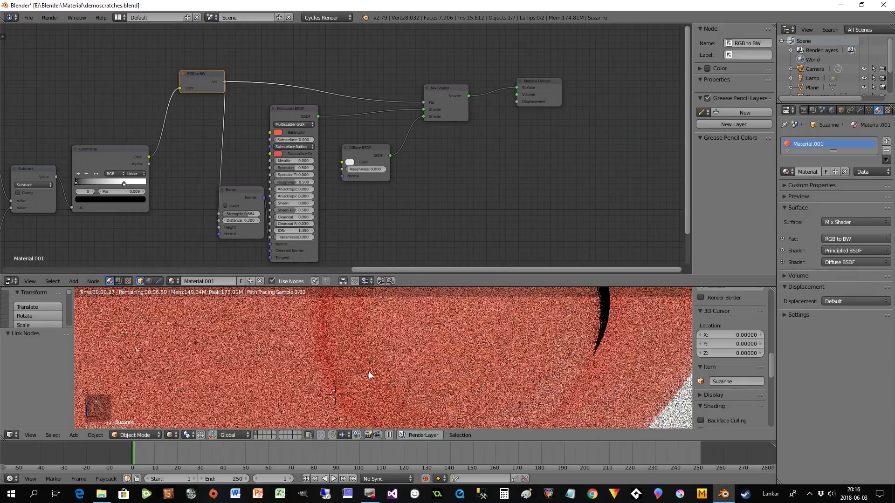
{"action": "scroll", "coordinate": [364, 371], "scroll_direction": "up", "scroll_amount": 1}
{"action": "scroll", "coordinate": [308, 370], "scroll_direction": "down", "scroll_amount": 1}
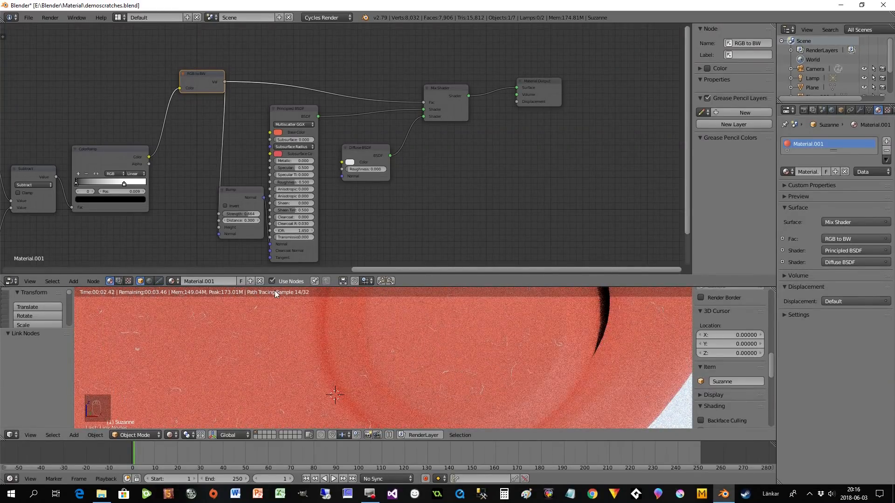
Enable Invert on the Bump node and set its Distance to 0.5 and Strength to about 0.636
{"action": "left_click", "coordinate": [229, 205]}
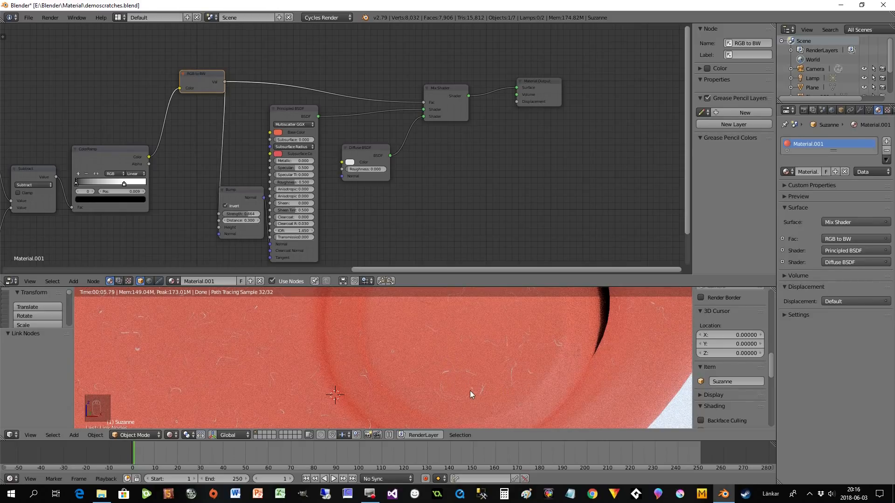
{"action": "left_click", "coordinate": [236, 222]}
{"action": "type", "text": "0.5"}
{"action": "key", "text": "Return"}
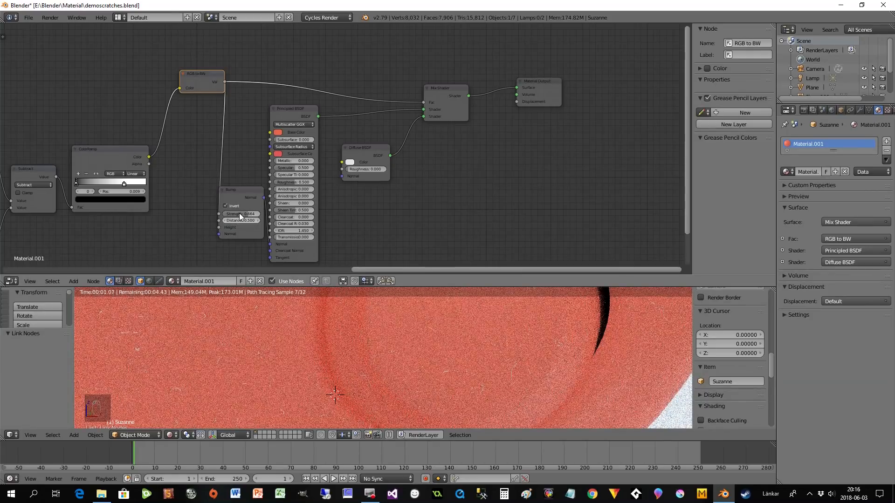
{"action": "left_click_drag", "start_coordinate": [241, 216], "coordinate": [235, 216]}
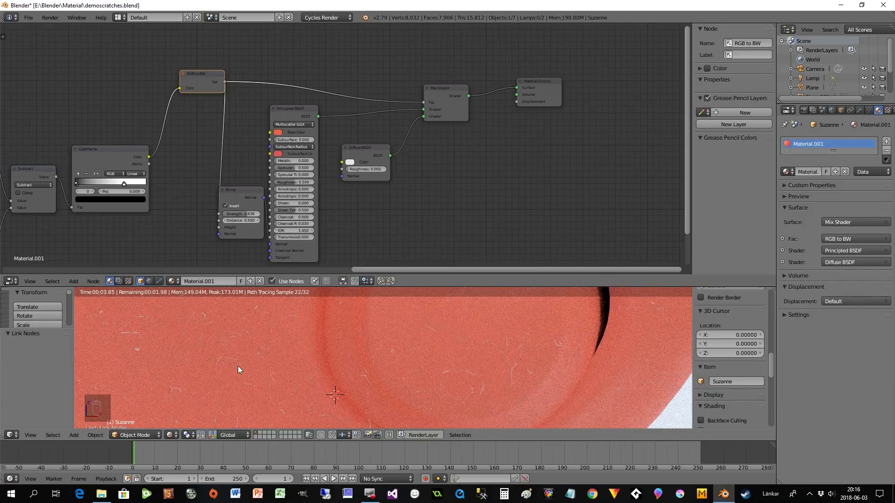
Shift the ColorRamp's white stop to position 0.168
{"action": "scroll", "coordinate": [479, 328], "scroll_direction": "down", "scroll_amount": 2}
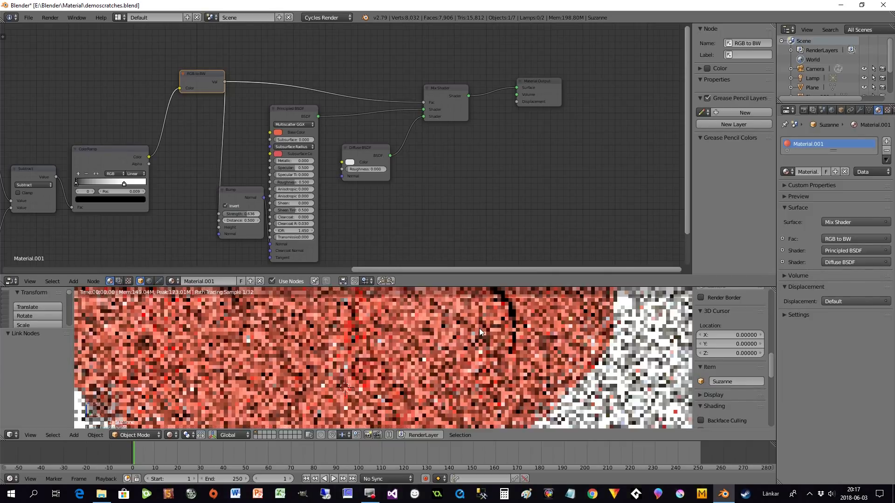
{"action": "scroll", "coordinate": [392, 359], "scroll_direction": "down", "scroll_amount": 2}
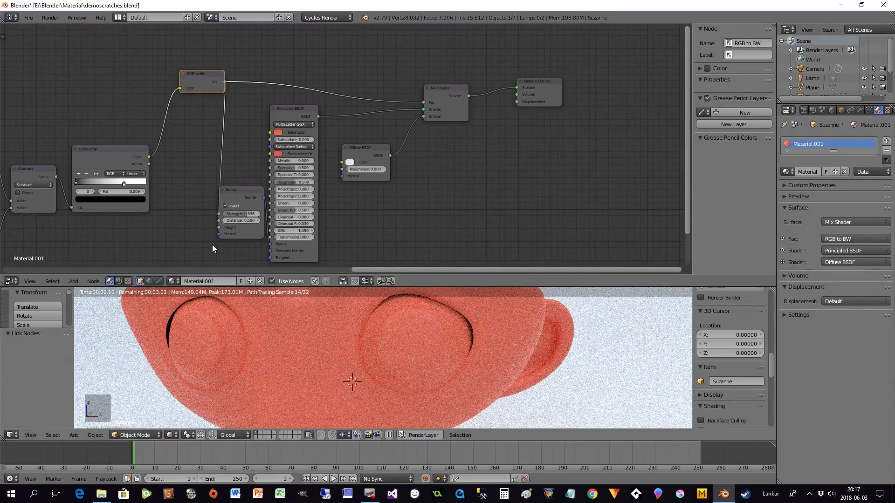
{"action": "middle_click_drag", "start_coordinate": [186, 215], "coordinate": [470, 162]}
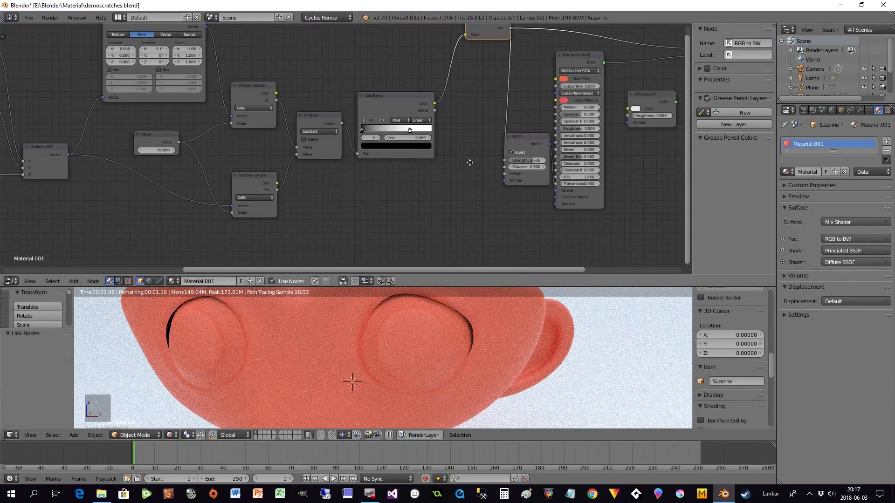
{"action": "left_click_drag", "start_coordinate": [412, 129], "coordinate": [424, 130]}
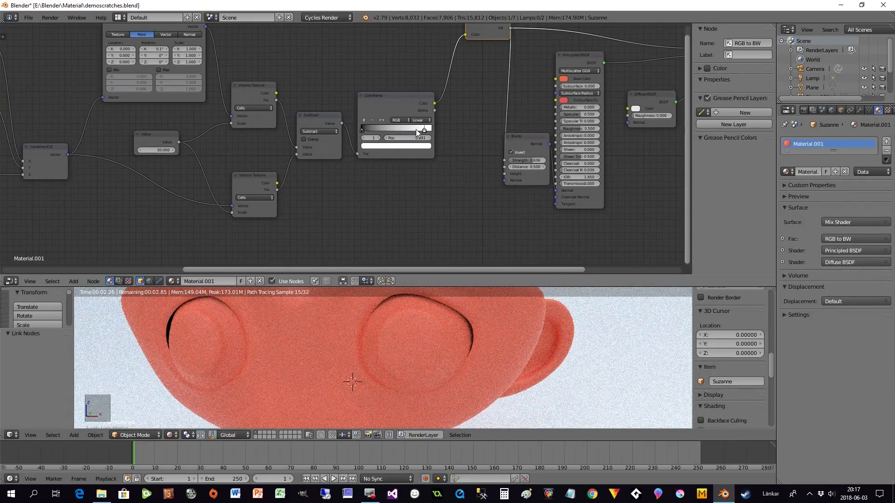
{"action": "left_click_drag", "start_coordinate": [424, 130], "coordinate": [376, 130]}
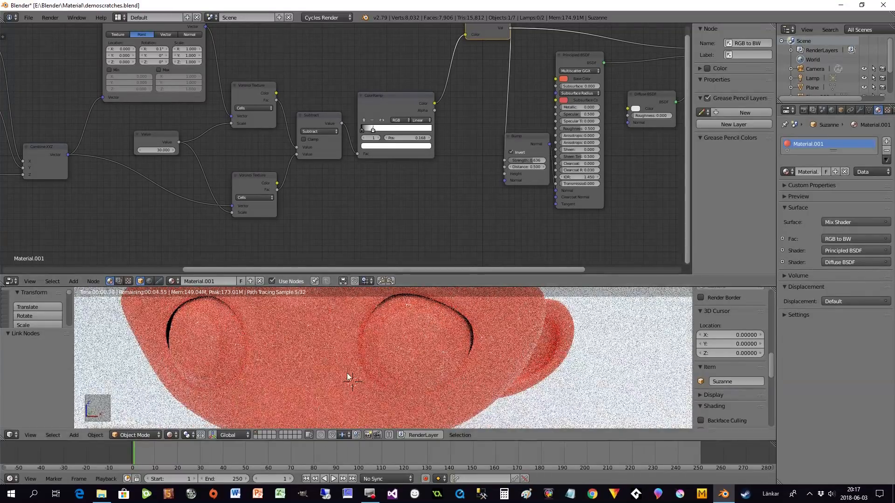
Set the Value node feeding both Voronoi scales to 10 and the Bump node's Strength to about 0.727
{"action": "left_click", "coordinate": [153, 150]}
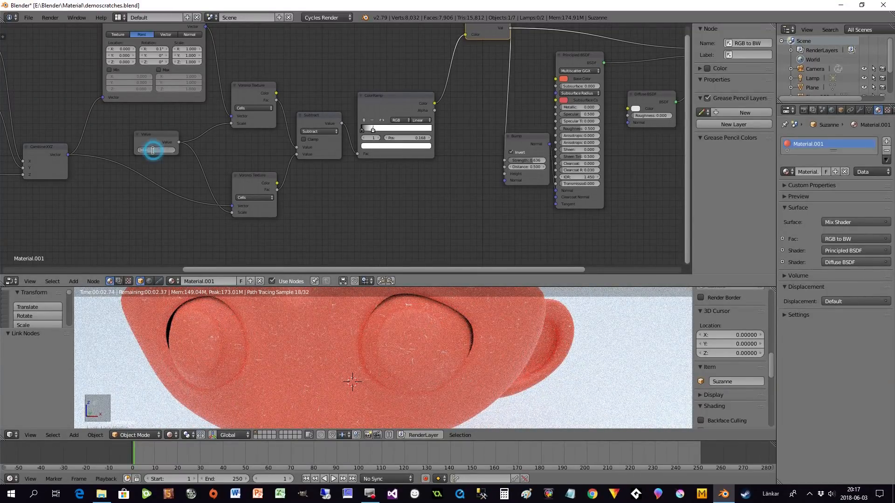
{"action": "type", "text": "10"}
{"action": "key", "text": "Return"}
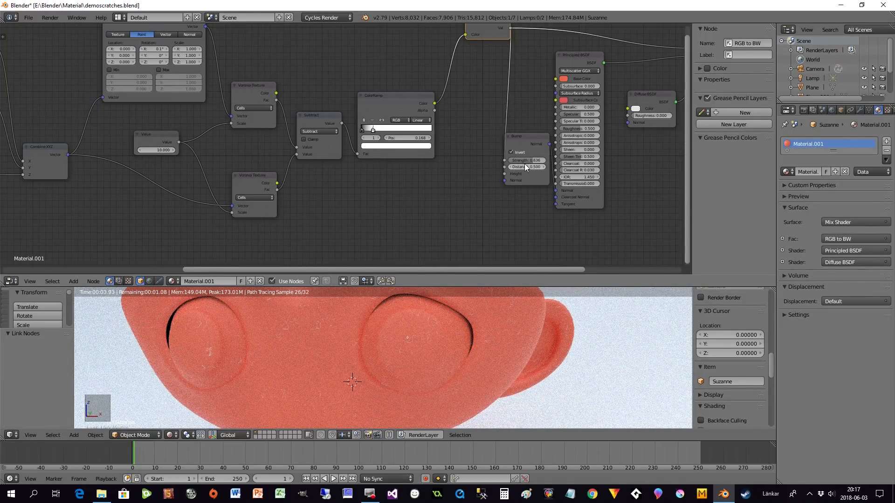
{"action": "left_click_drag", "start_coordinate": [524, 160], "coordinate": [551, 160]}
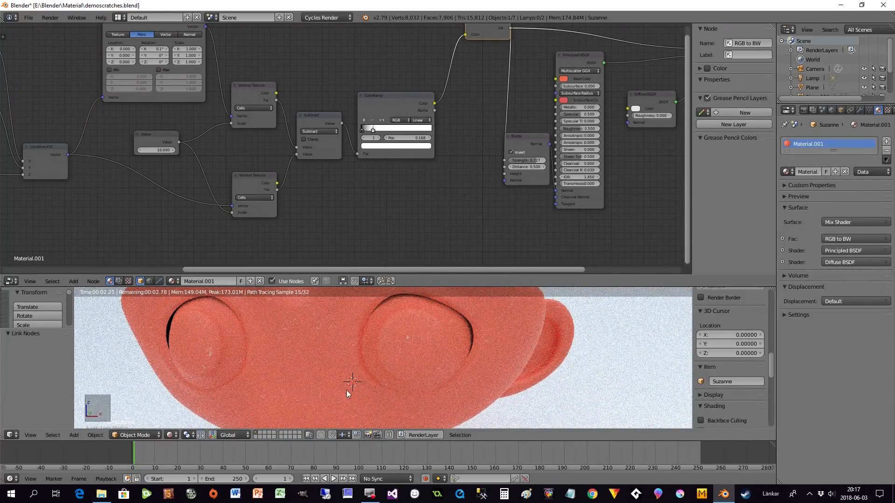
{"action": "scroll", "coordinate": [323, 368], "scroll_direction": "up", "scroll_amount": 3}
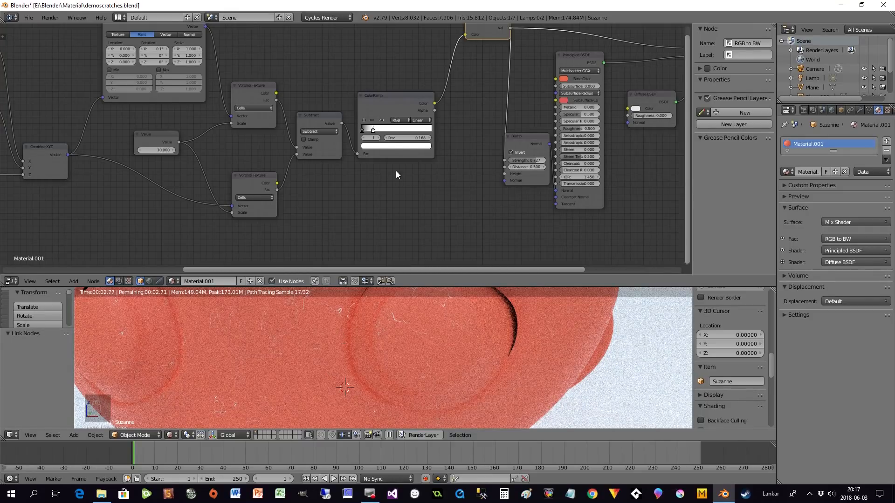
Set the second Value of the lower Multiply node to 0.4
{"action": "middle_click_drag", "start_coordinate": [123, 190], "coordinate": [204, 171]}
{"action": "scroll", "coordinate": [203, 171], "scroll_direction": "down", "scroll_amount": 3}
{"action": "middle_click_drag", "start_coordinate": [248, 195], "coordinate": [428, 199]}
{"action": "scroll", "coordinate": [331, 227], "scroll_direction": "up", "scroll_amount": 4}
{"action": "middle_click_drag", "start_coordinate": [264, 223], "coordinate": [356, 215]}
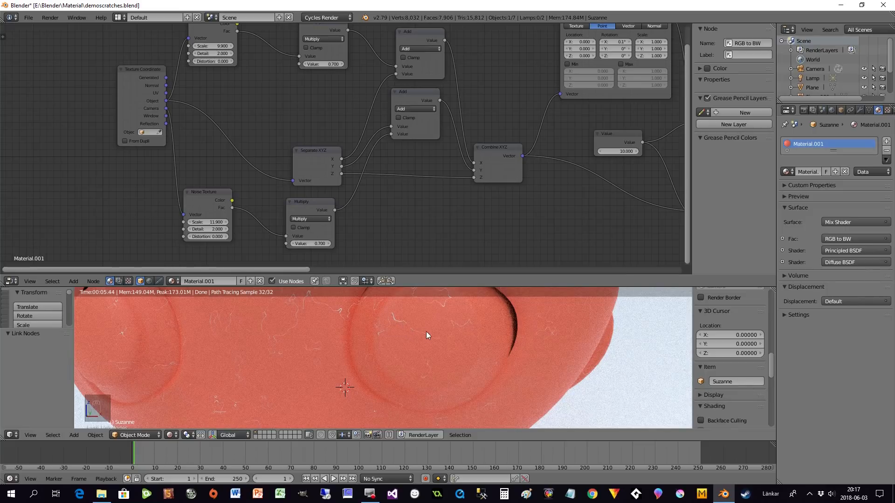
{"action": "left_click", "coordinate": [293, 243]}
{"action": "left_click", "coordinate": [293, 243]}
{"action": "left_click", "coordinate": [293, 243]}
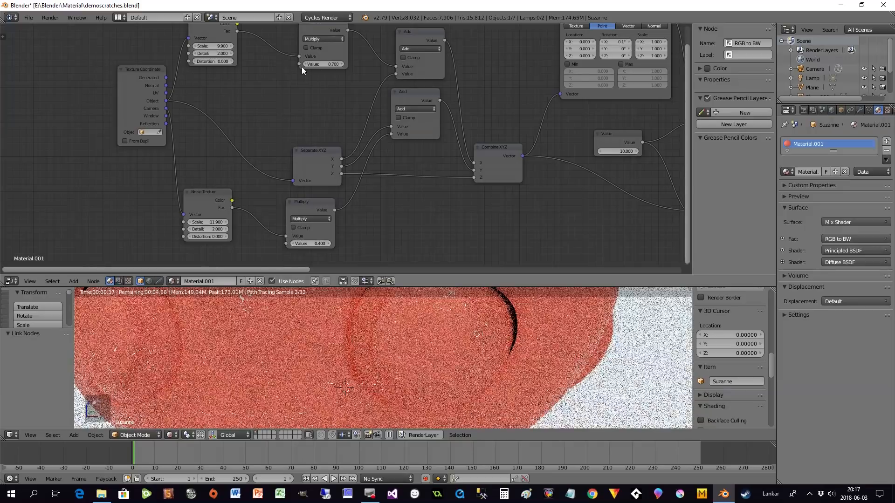
Set the second Value of the upper Multiply node to 0.2
{"action": "left_click", "coordinate": [304, 57]}
{"action": "left_click", "coordinate": [305, 64]}
{"action": "left_click", "coordinate": [305, 64]}
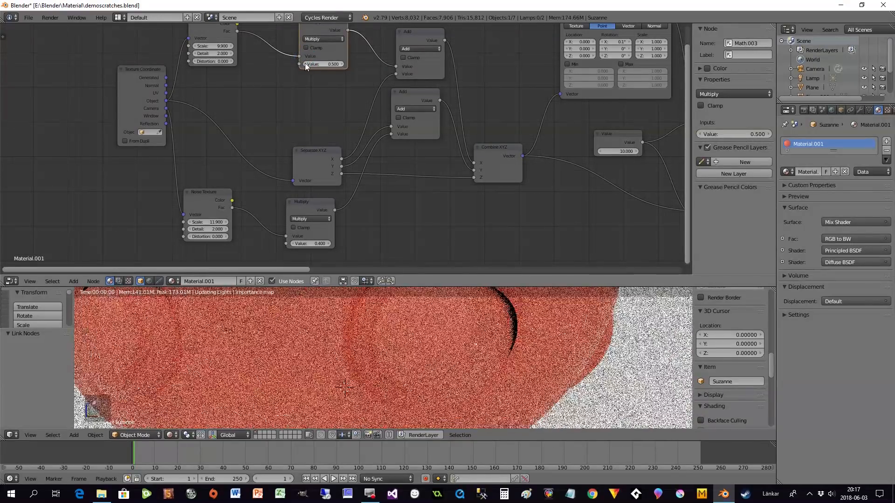
{"action": "left_click", "coordinate": [305, 64]}
{"action": "left_click", "coordinate": [305, 64]}
{"action": "left_click", "coordinate": [306, 64]}
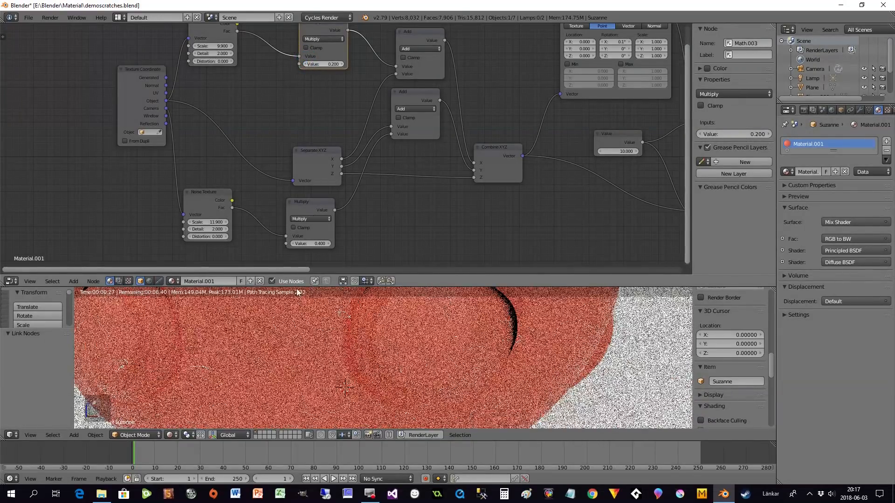
Reduce the second Value of both Multiply nodes to 0.1
{"action": "left_click", "coordinate": [293, 243]}
{"action": "left_click", "coordinate": [293, 243]}
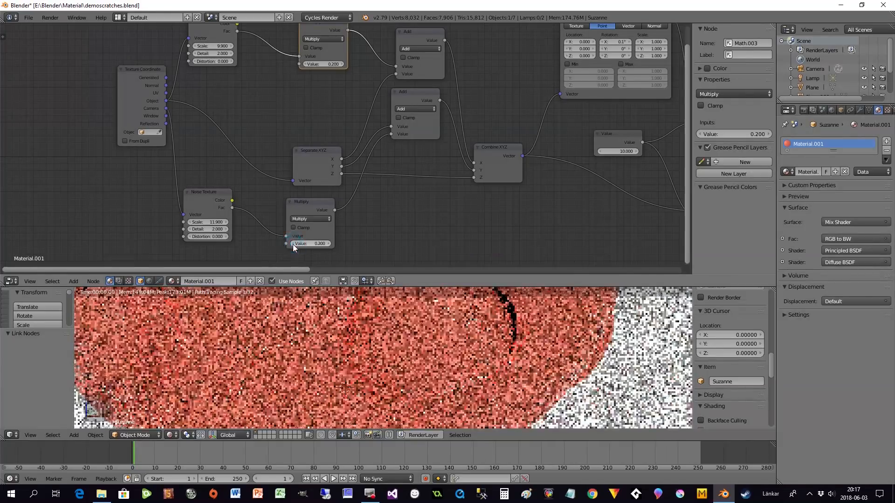
{"action": "left_click", "coordinate": [293, 243]}
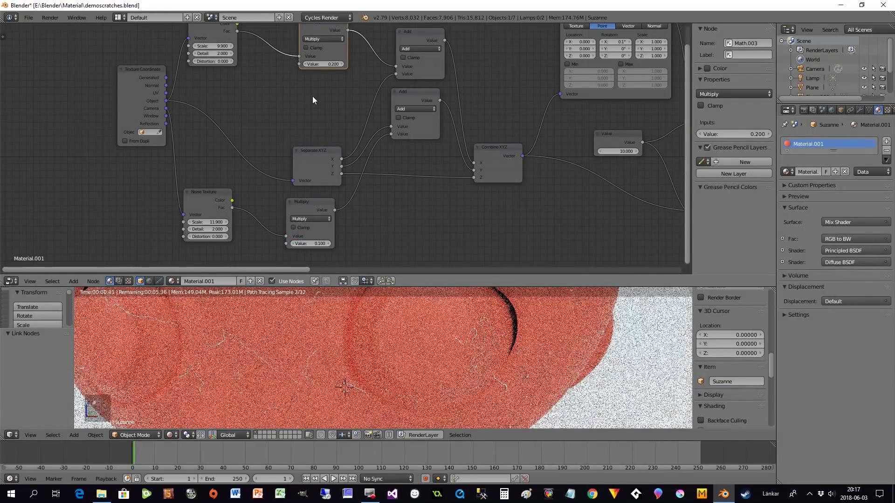
{"action": "left_click", "coordinate": [304, 63]}
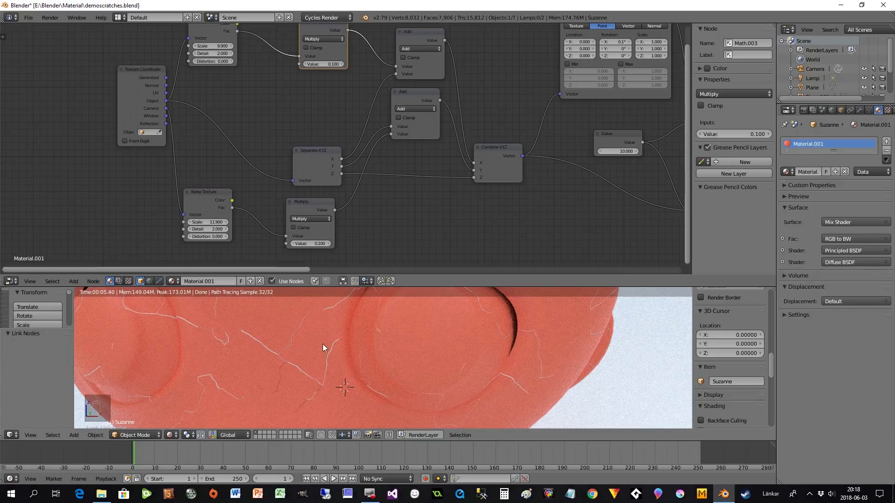
{"action": "scroll", "coordinate": [273, 379], "scroll_direction": "down", "scroll_amount": 2}
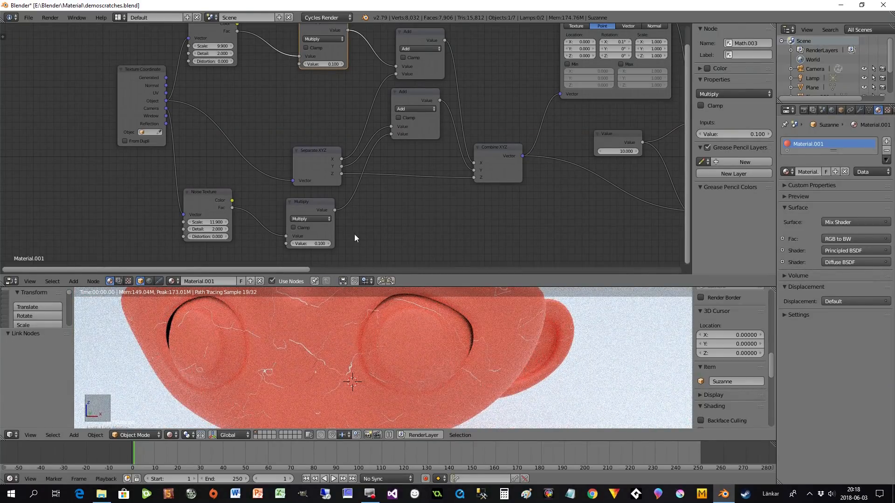
Move the Mapping node up, farther above the Value node
{"action": "middle_click_drag", "start_coordinate": [424, 194], "coordinate": [380, 194]}
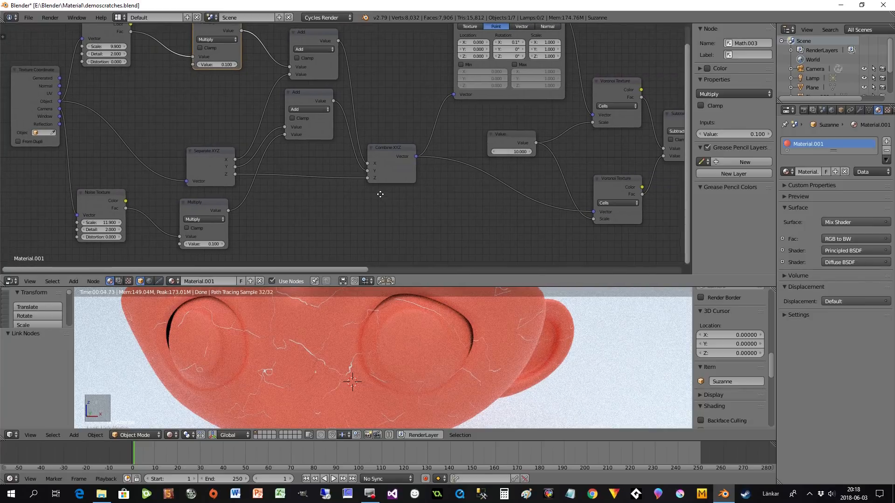
{"action": "middle_click_drag", "start_coordinate": [454, 136], "coordinate": [305, 170]}
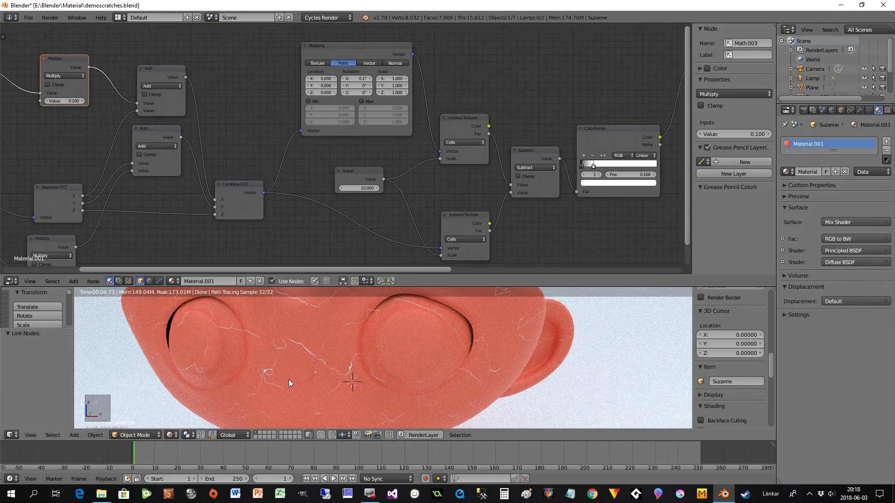
{"action": "middle_click_drag", "start_coordinate": [371, 97], "coordinate": [329, 141]}
{"action": "left_click_drag", "start_coordinate": [311, 91], "coordinate": [319, 70]}
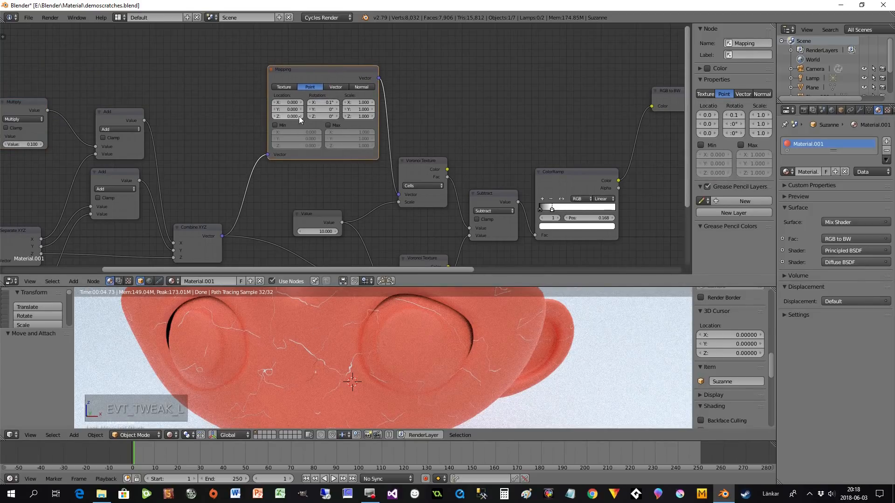
Set the Mapping node's X rotation to 0.5°
{"action": "scroll", "coordinate": [340, 365], "scroll_direction": "down", "scroll_amount": 2}
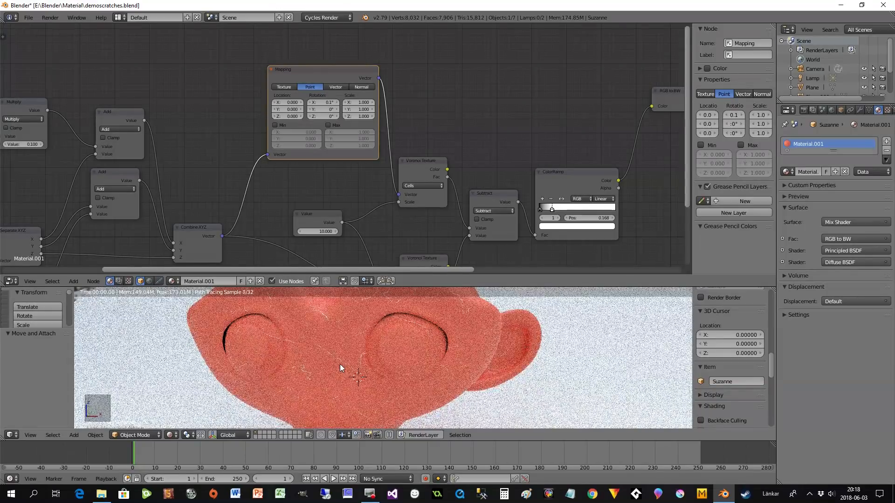
{"action": "scroll", "coordinate": [340, 364], "scroll_direction": "up", "scroll_amount": 2}
{"action": "left_click", "coordinate": [336, 102]}
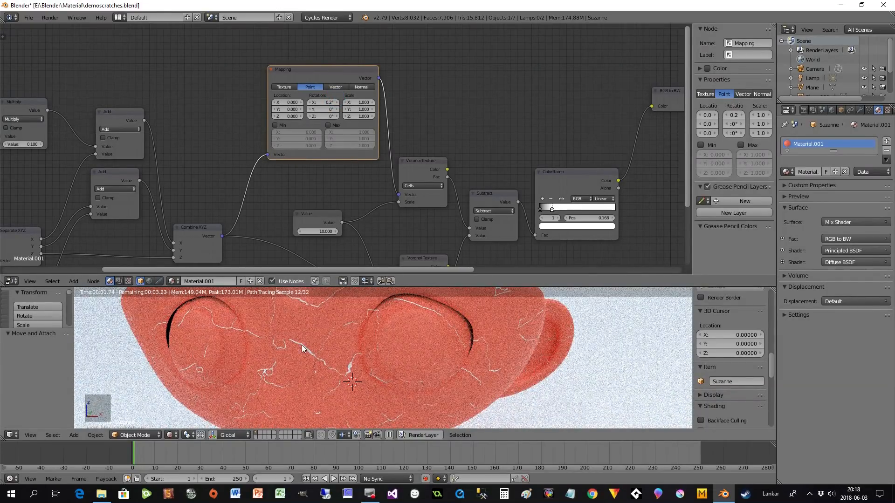
{"action": "left_click", "coordinate": [337, 102]}
{"action": "left_click", "coordinate": [338, 102]}
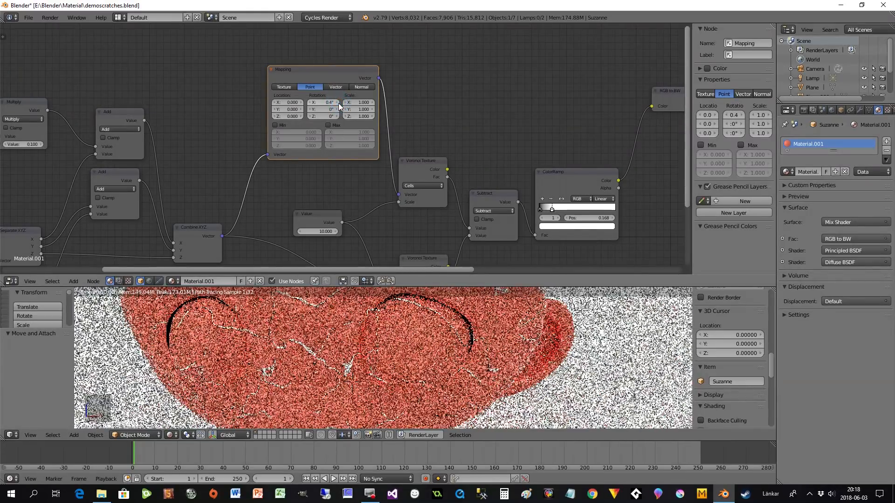
{"action": "left_click", "coordinate": [338, 103]}
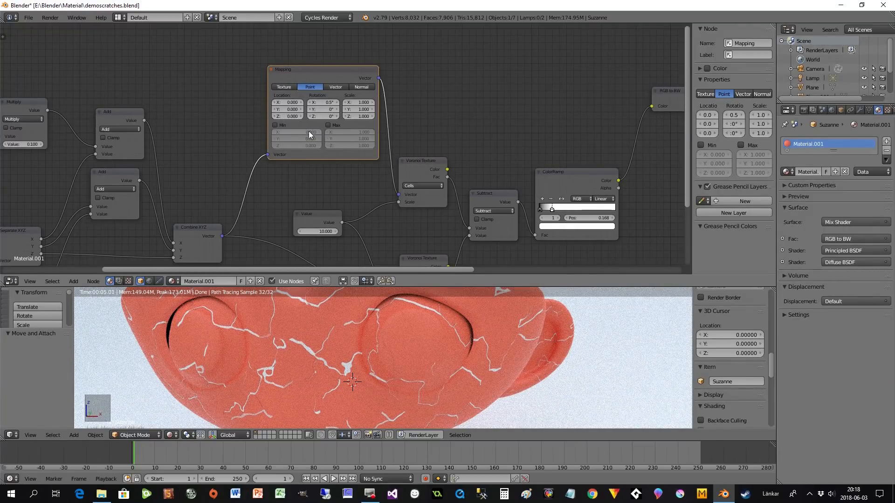
Widen the ColorRamp's gradient by moving its black stop to position 0.214 and its white stop to about two thirds of the ramp
{"action": "left_click_drag", "start_coordinate": [541, 208], "coordinate": [569, 209]}
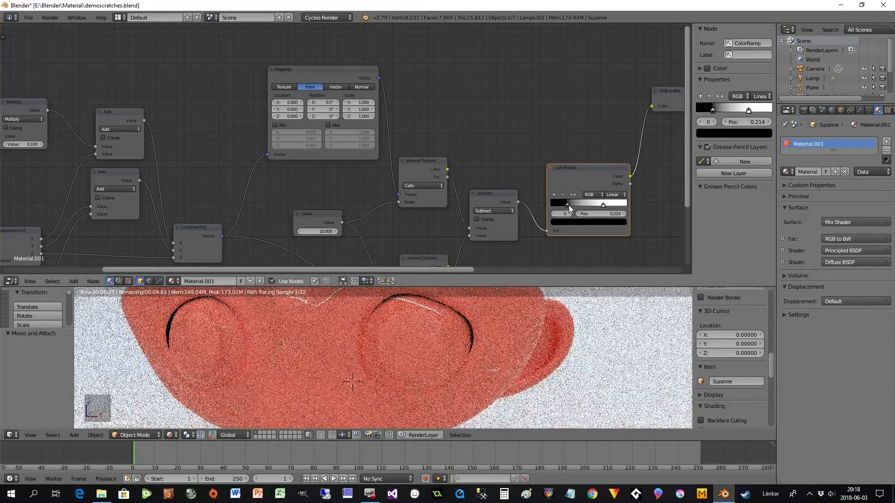
{"action": "scroll", "coordinate": [458, 373], "scroll_direction": "down", "scroll_amount": 2}
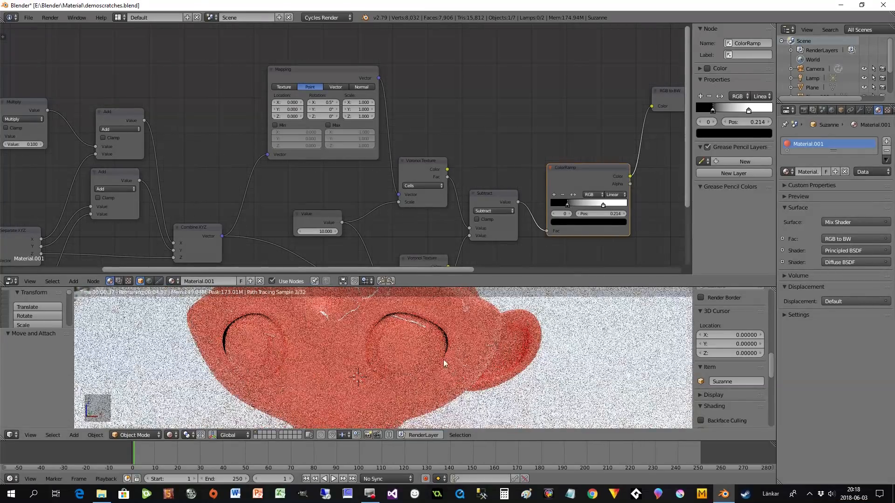
{"action": "middle_click_drag", "start_coordinate": [442, 354], "coordinate": [429, 364]}
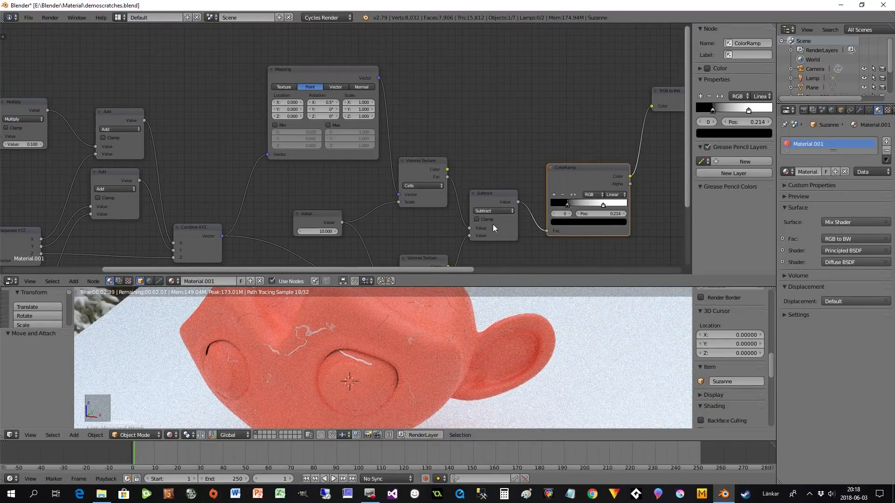
{"action": "middle_click_drag", "start_coordinate": [552, 146], "coordinate": [507, 139]}
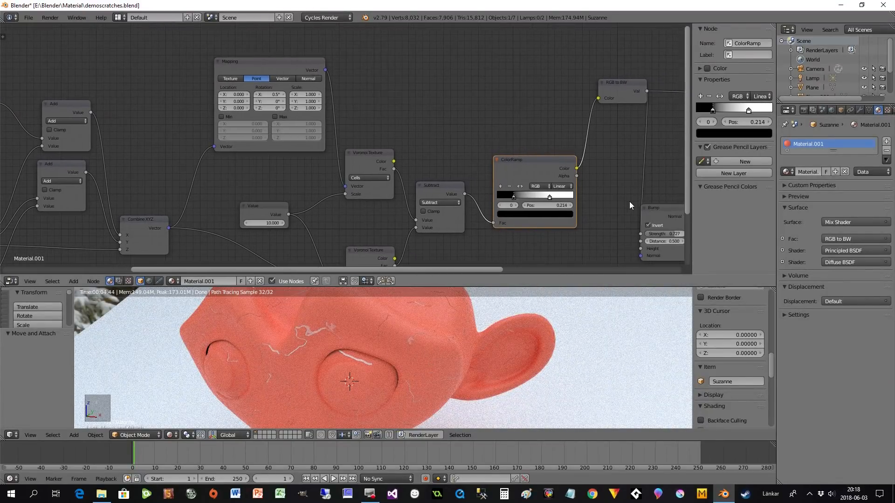
{"action": "scroll", "coordinate": [628, 201], "scroll_direction": "down", "scroll_amount": 1}
{"action": "middle_click_drag", "start_coordinate": [571, 225], "coordinate": [553, 210]}
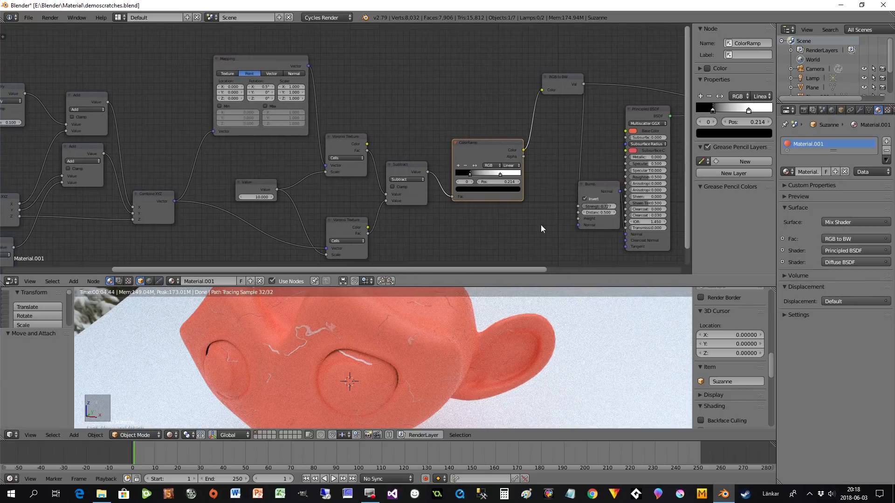
{"action": "scroll", "coordinate": [396, 326], "scroll_direction": "up", "scroll_amount": 2}
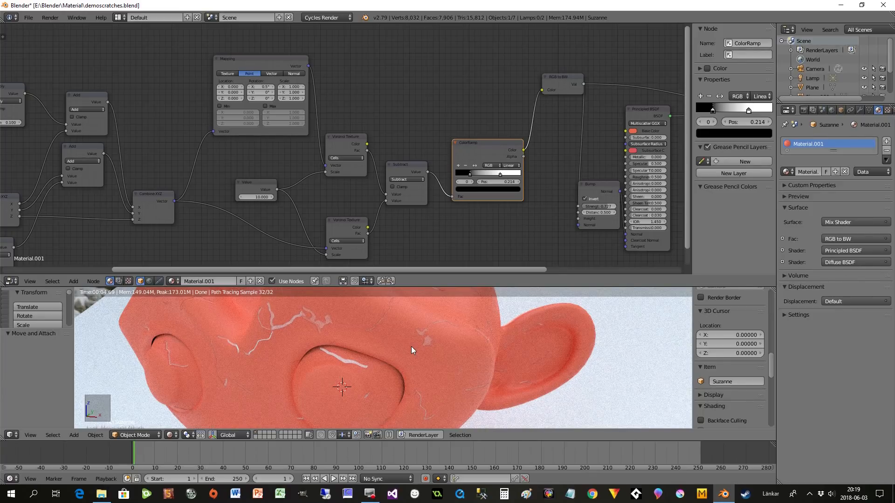
Move the Bump node slightly down and away from the Principled BSDF node
{"action": "scroll", "coordinate": [481, 217], "scroll_direction": "down", "scroll_amount": 1}
{"action": "middle_click_drag", "start_coordinate": [480, 217], "coordinate": [462, 203]}
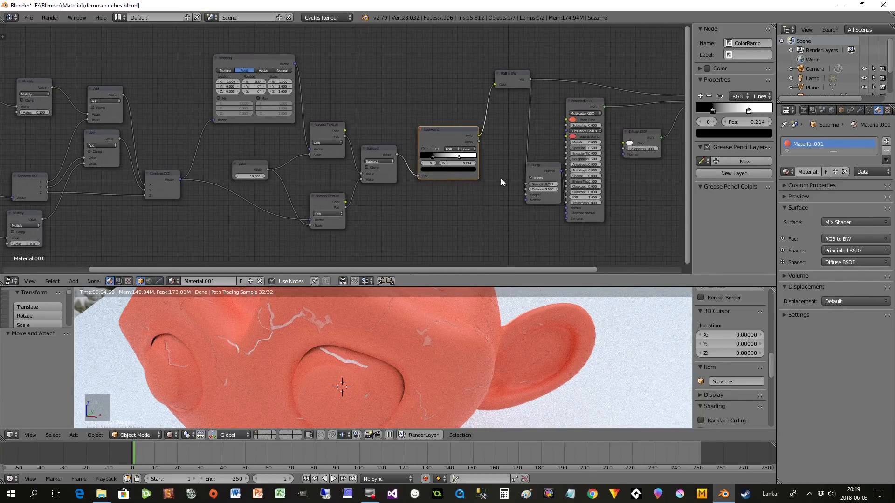
{"action": "left_click_drag", "start_coordinate": [541, 164], "coordinate": [530, 172]}
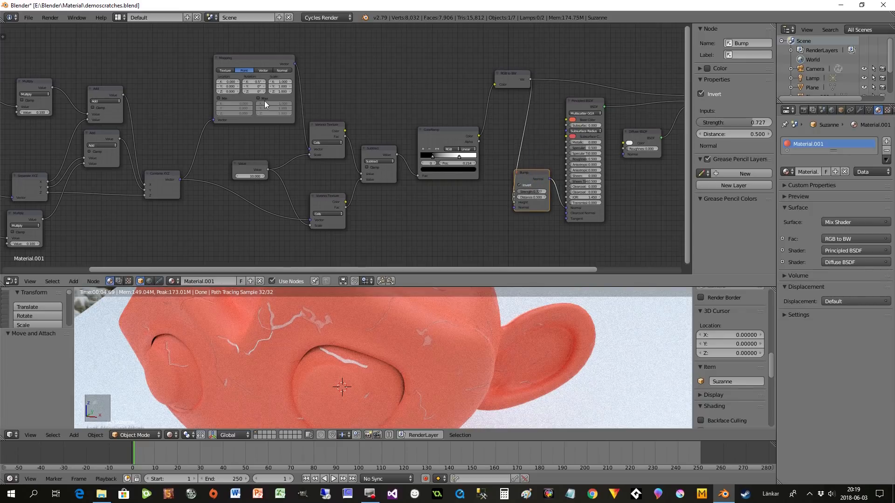
{"action": "middle_click_drag", "start_coordinate": [223, 173], "coordinate": [423, 212]}
{"action": "scroll", "coordinate": [423, 212], "scroll_direction": "down", "scroll_amount": 1}
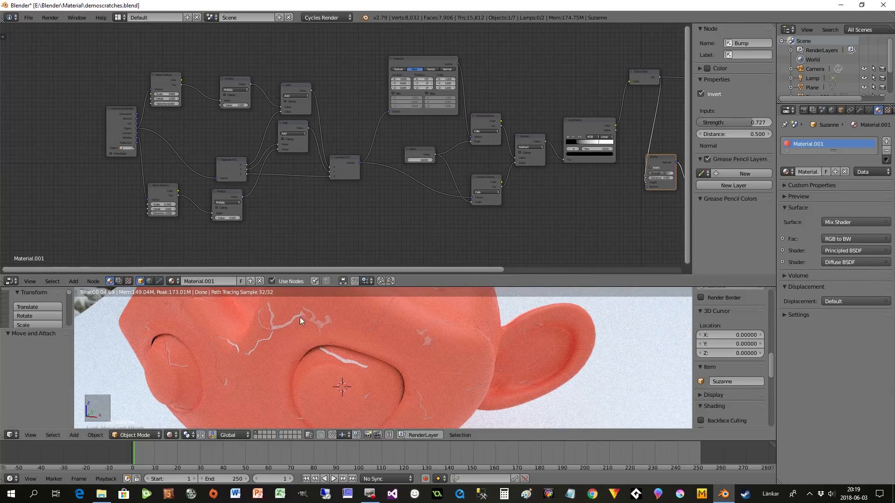
{"action": "middle_click_drag", "start_coordinate": [378, 241], "coordinate": [327, 253]}
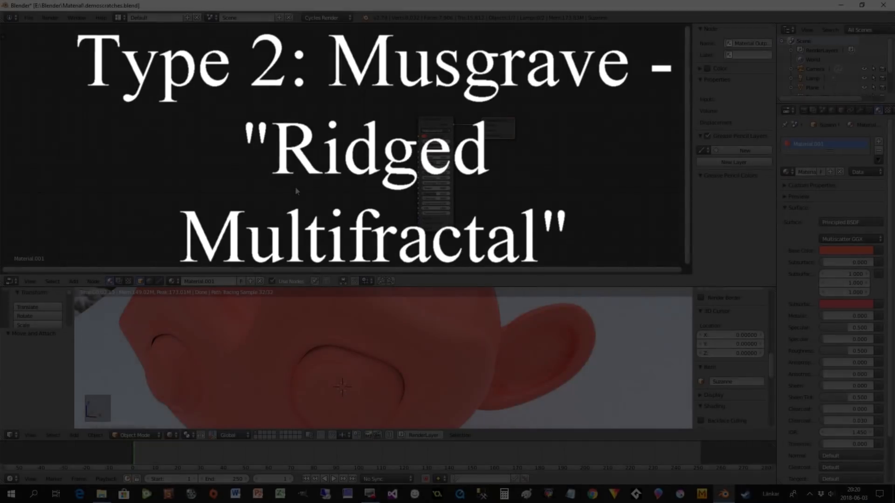
Add a Musgrave Texture node to the left of the Principled BSDF in the simplified material
{"action": "scroll", "coordinate": [316, 181], "scroll_direction": "up", "scroll_amount": 2}
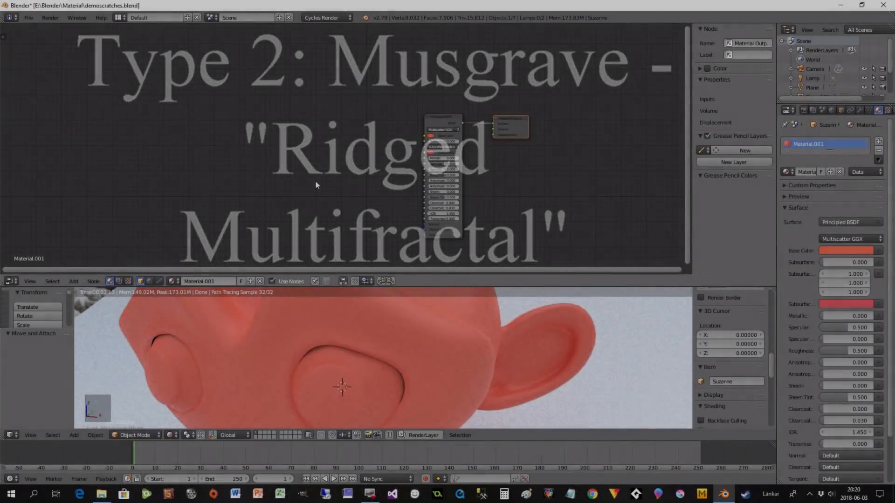
{"action": "scroll", "coordinate": [328, 158], "scroll_direction": "up", "scroll_amount": 3}
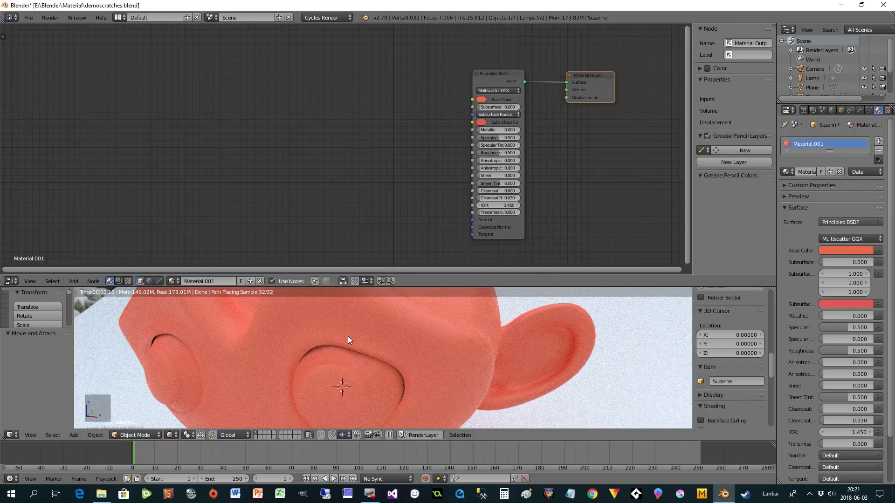
{"action": "scroll", "coordinate": [348, 336], "scroll_direction": "down", "scroll_amount": 2}
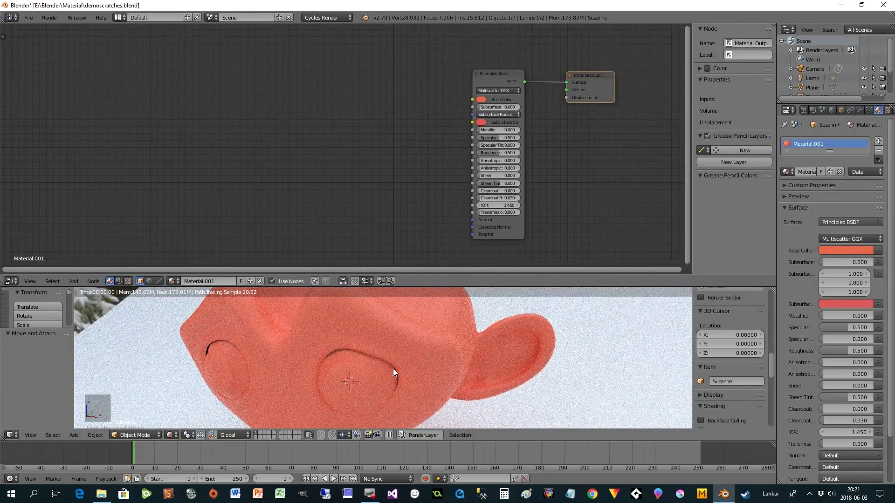
{"action": "middle_click_drag", "start_coordinate": [393, 368], "coordinate": [399, 370]}
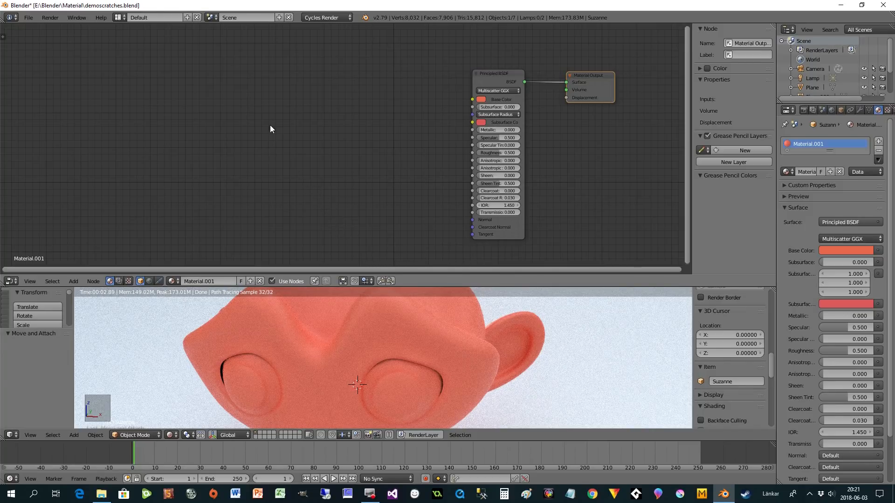
{"action": "key", "text": "shift+a"}
{"action": "mouse_move", "coordinate": [287, 125]}
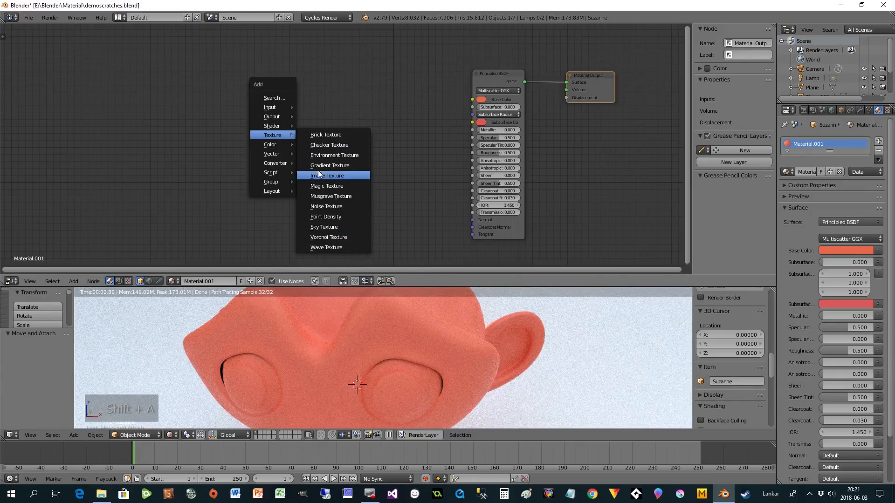
{"action": "left_click", "coordinate": [329, 194]}
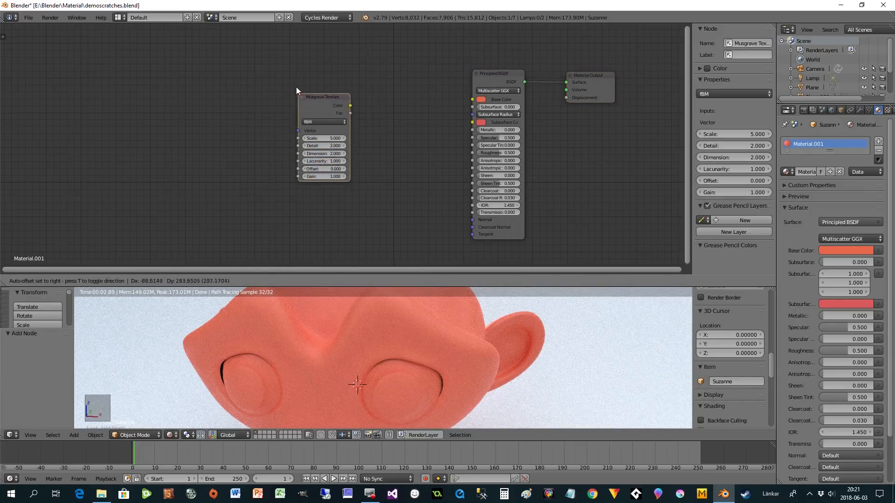
{"action": "left_click", "coordinate": [286, 79]}
Move the Principled BSDF closer to the Musgrave Texture and insert a Mix Shader between it and the Material Output
{"action": "left_click_drag", "start_coordinate": [496, 76], "coordinate": [424, 71]}
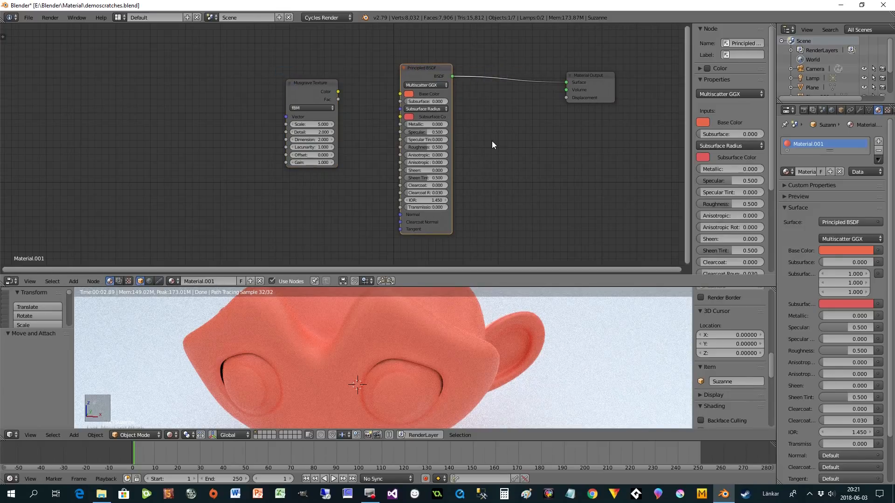
{"action": "key", "text": "shift+a"}
{"action": "mouse_move", "coordinate": [491, 141]}
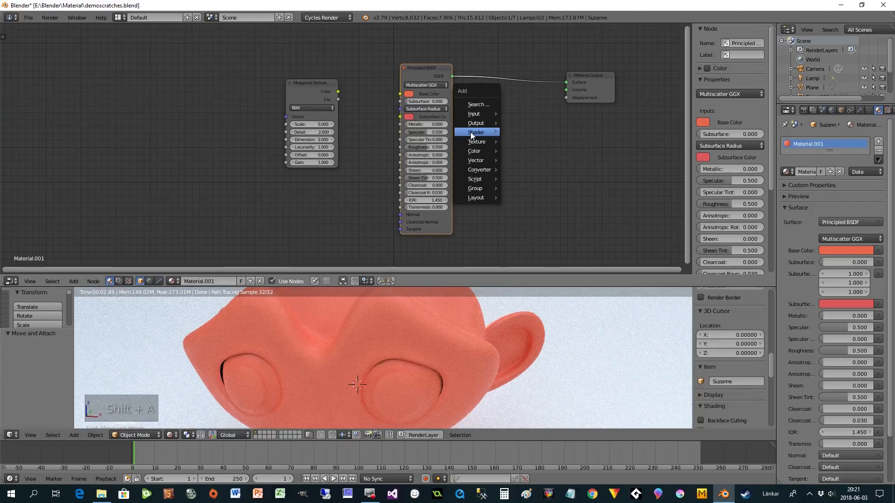
{"action": "left_click", "coordinate": [531, 225]}
{"action": "left_click", "coordinate": [510, 82]}
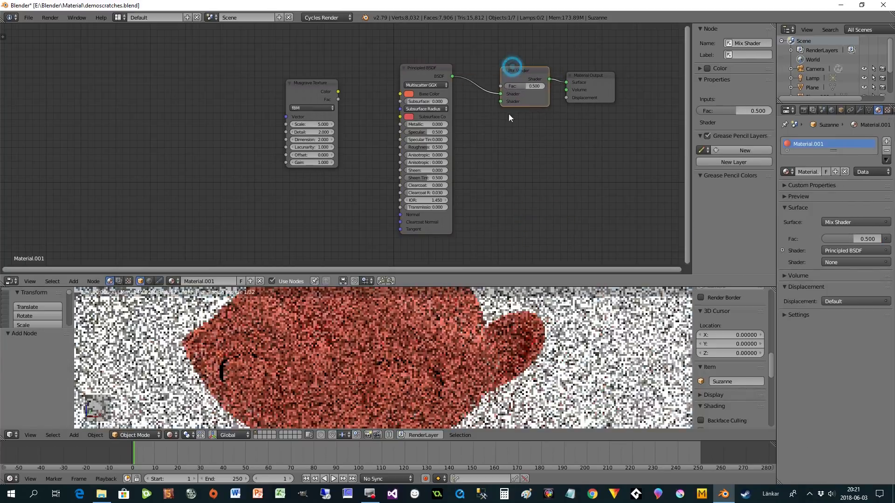
Add a Diffuse BSDF below the Mix Shader and connect its BSDF output to the Mix Shader's second Shader input
{"action": "key", "text": "shift+a"}
{"action": "mouse_move", "coordinate": [499, 178]}
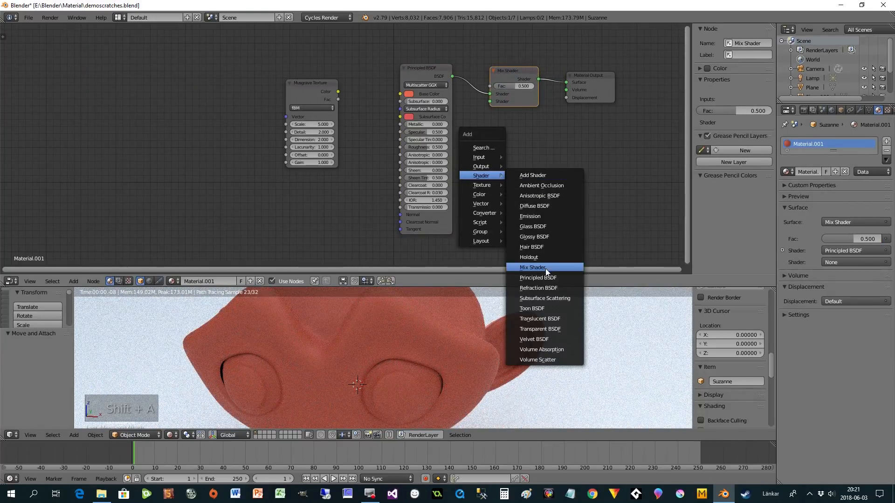
{"action": "left_click", "coordinate": [533, 206]}
{"action": "left_click", "coordinate": [478, 147]}
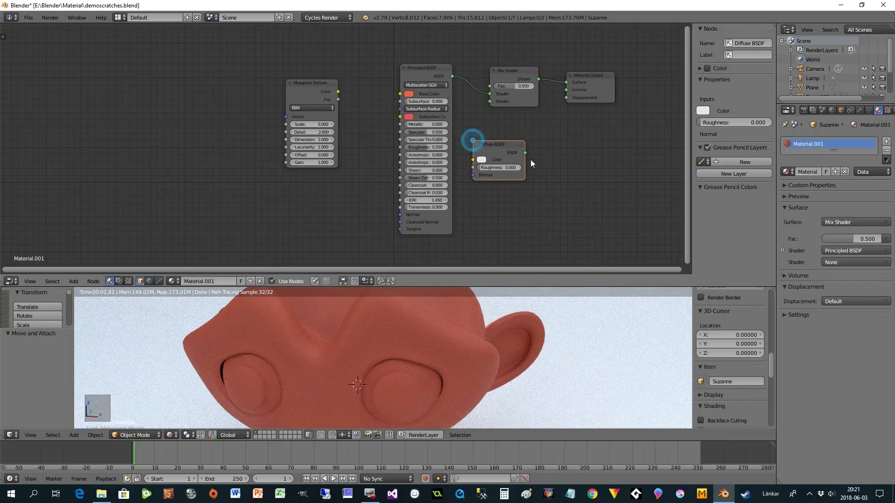
{"action": "left_click_drag", "start_coordinate": [525, 152], "coordinate": [490, 101]}
Connect the Musgrave Texture's Fac output to the Mix Shader's Fac input and rearrange the Musgrave and Principled BSDF nodes
{"action": "left_click_drag", "start_coordinate": [296, 91], "coordinate": [488, 86]}
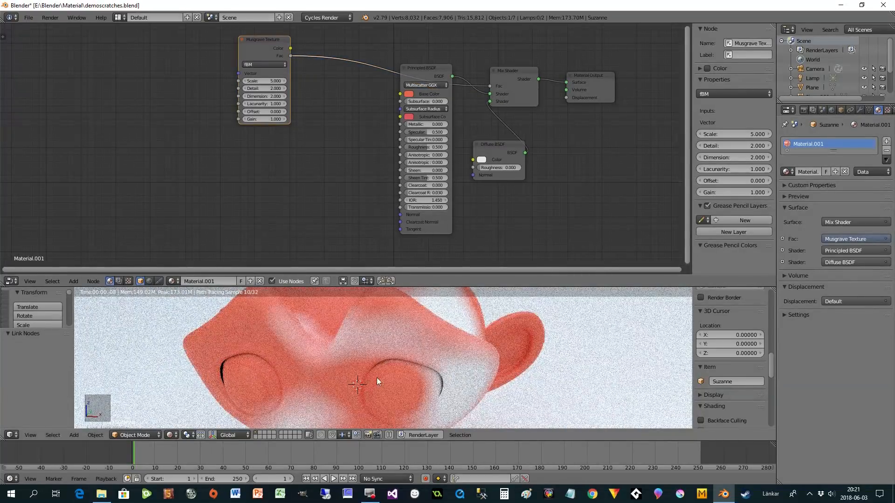
{"action": "scroll", "coordinate": [329, 369], "scroll_direction": "down", "scroll_amount": 1}
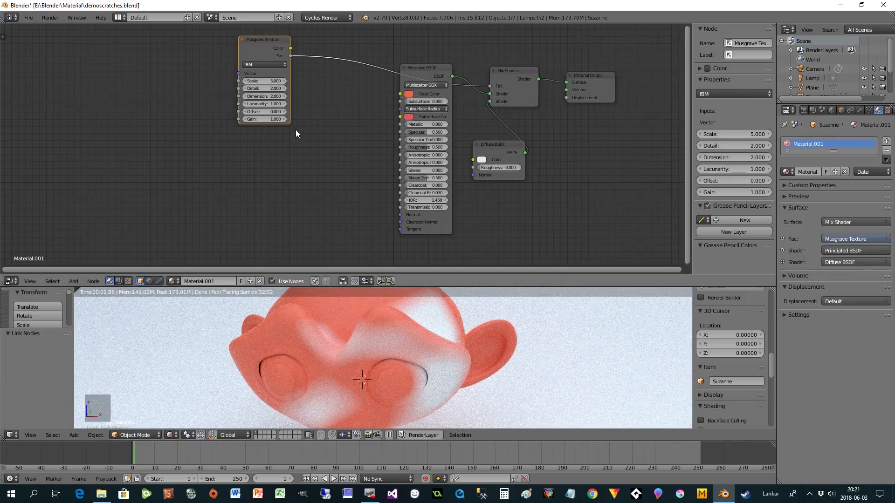
{"action": "left_click_drag", "start_coordinate": [260, 43], "coordinate": [243, 43]}
{"action": "left_click_drag", "start_coordinate": [412, 72], "coordinate": [390, 95]}
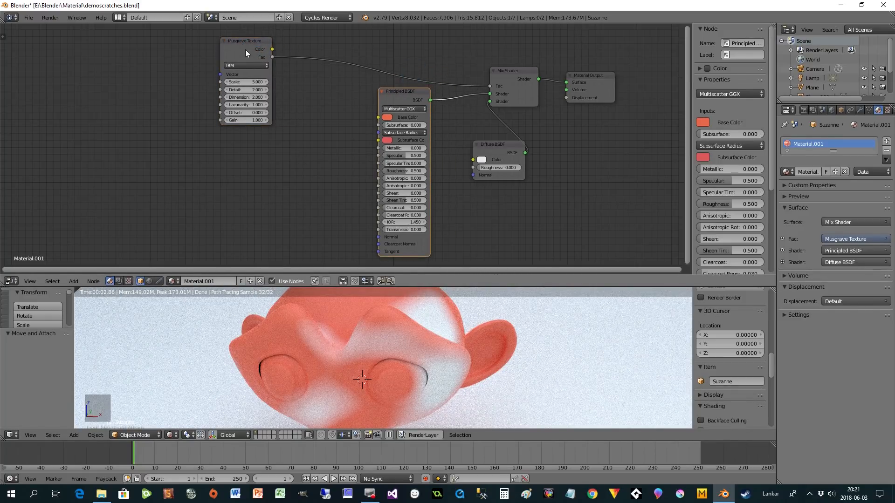
{"action": "left_click_drag", "start_coordinate": [245, 49], "coordinate": [266, 66]}
Set the Musgrave Texture type to Ridged Multifractal
{"action": "scroll", "coordinate": [280, 103], "scroll_direction": "up", "scroll_amount": 2}
{"action": "middle_click_drag", "start_coordinate": [294, 138], "coordinate": [379, 217]}
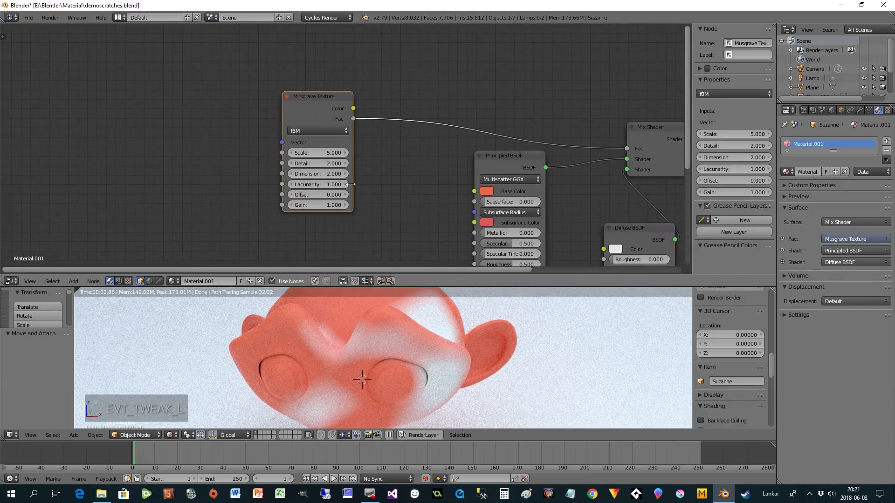
{"action": "left_click", "coordinate": [299, 131]}
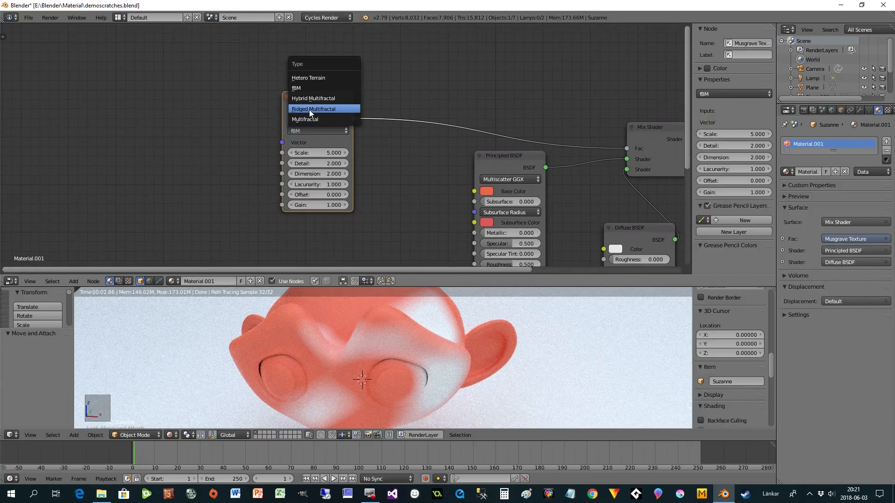
{"action": "left_click", "coordinate": [309, 110]}
{"action": "middle_click_drag", "start_coordinate": [416, 212], "coordinate": [366, 158]}
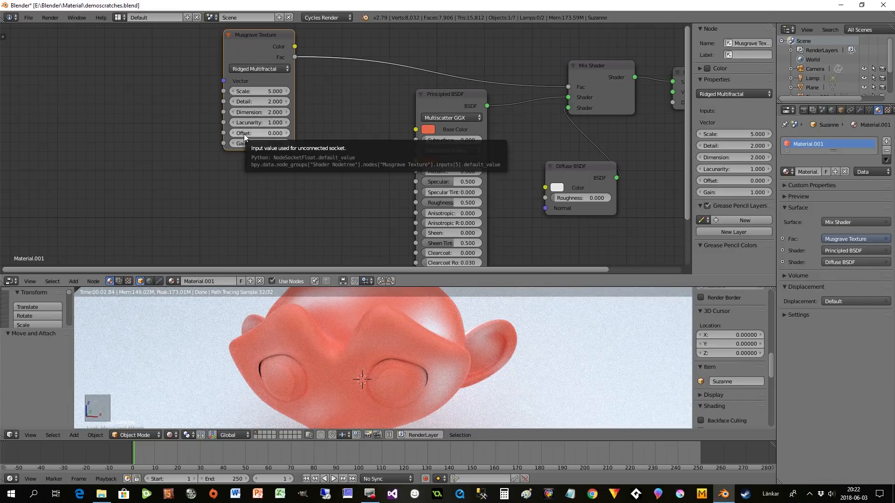
{"action": "left_click", "coordinate": [249, 70]}
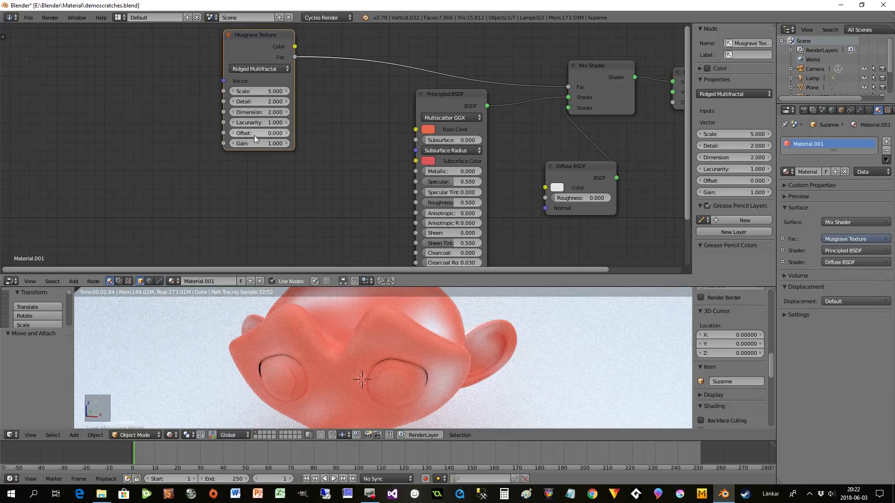
{"action": "left_click", "coordinate": [244, 69]}
Set the Musgrave Texture's Offset to 0.700 and its Gain to 1.800
{"action": "left_click", "coordinate": [284, 133]}
{"action": "left_click", "coordinate": [283, 133]}
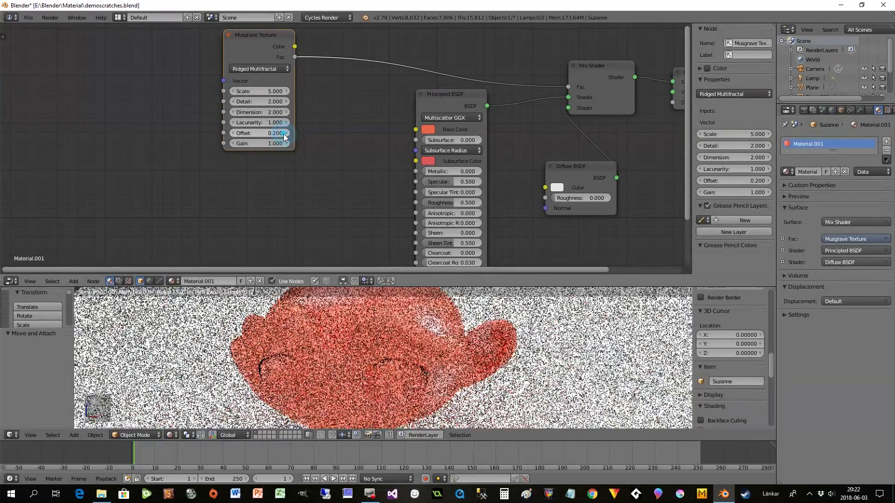
{"action": "left_click", "coordinate": [284, 133]}
{"action": "left_click_drag", "start_coordinate": [284, 133], "coordinate": [261, 135]}
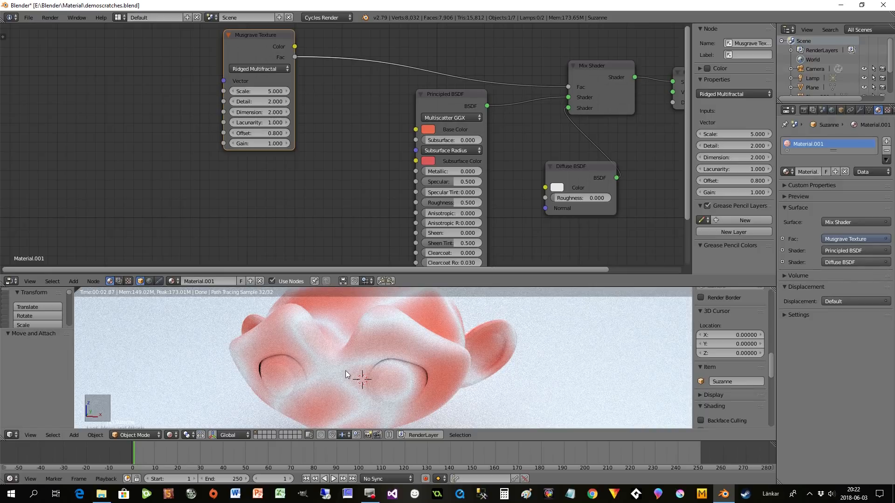
{"action": "mouse_move", "coordinate": [253, 143]}
{"action": "left_mouse_down"}
{"action": "mouse_move", "coordinate": [291, 144]}
{"action": "mouse_move", "coordinate": [238, 133]}
{"action": "mouse_move", "coordinate": [247, 133]}
{"action": "left_mouse_up"}
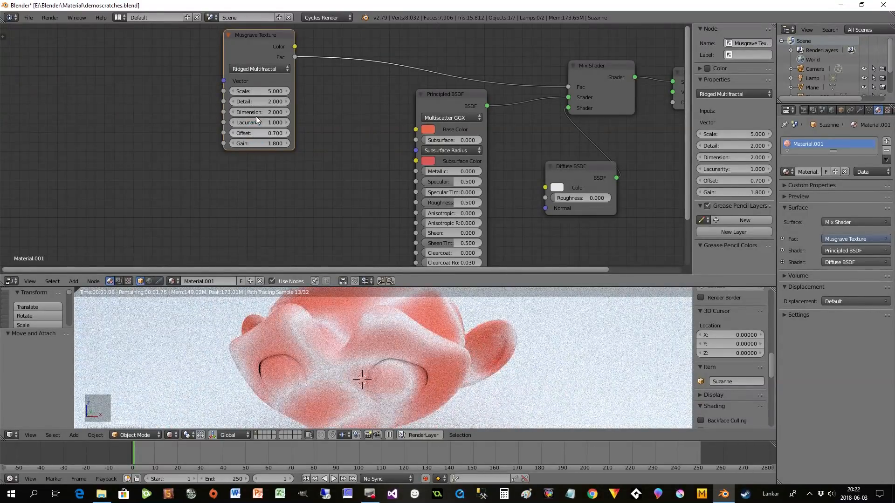
Set the Musgrave Texture's Detail to 3.700, Dimension to 0.000, Lacunarity to 2.100, Offset to 0.500 and Gain to 5.300
{"action": "left_click_drag", "start_coordinate": [252, 102], "coordinate": [222, 112]}
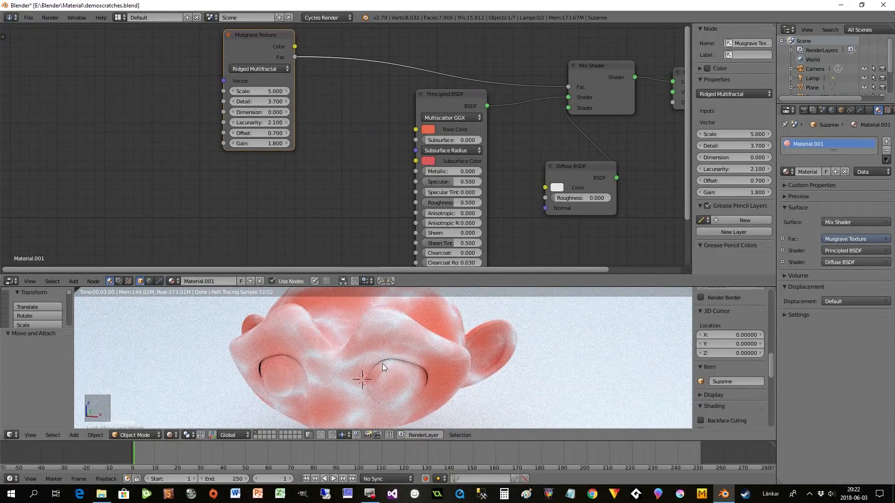
{"action": "scroll", "coordinate": [382, 367], "scroll_direction": "up", "scroll_amount": 2}
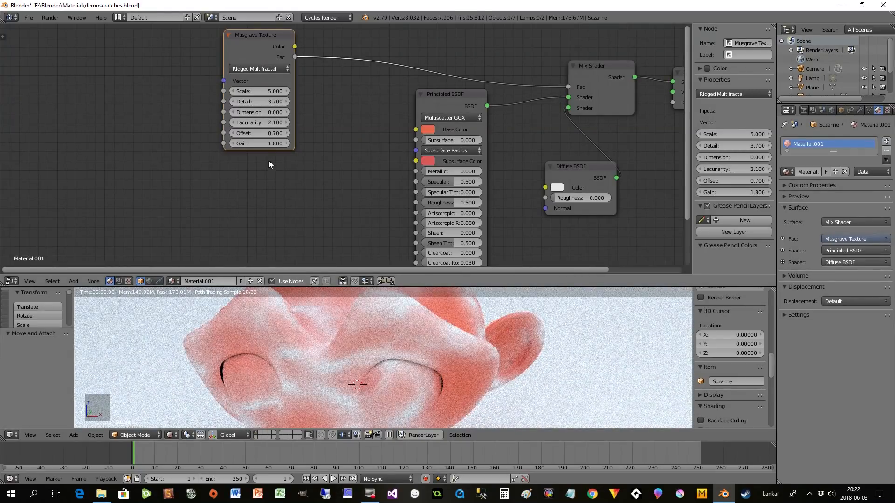
{"action": "mouse_move", "coordinate": [260, 133]}
{"action": "left_mouse_down"}
{"action": "mouse_move", "coordinate": [231, 133]}
{"action": "mouse_move", "coordinate": [280, 143]}
{"action": "mouse_move", "coordinate": [257, 133]}
{"action": "left_mouse_up"}
{"action": "left_click", "coordinate": [286, 134]}
{"action": "left_click", "coordinate": [287, 133]}
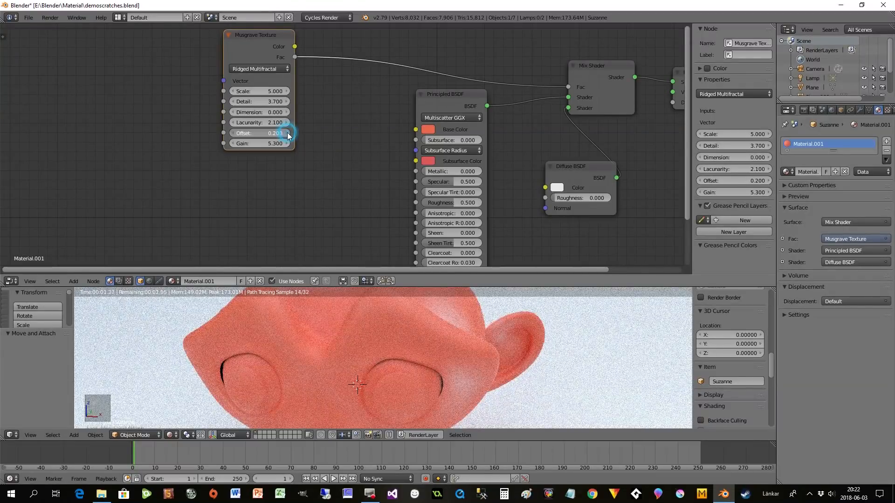
{"action": "left_click", "coordinate": [287, 134]}
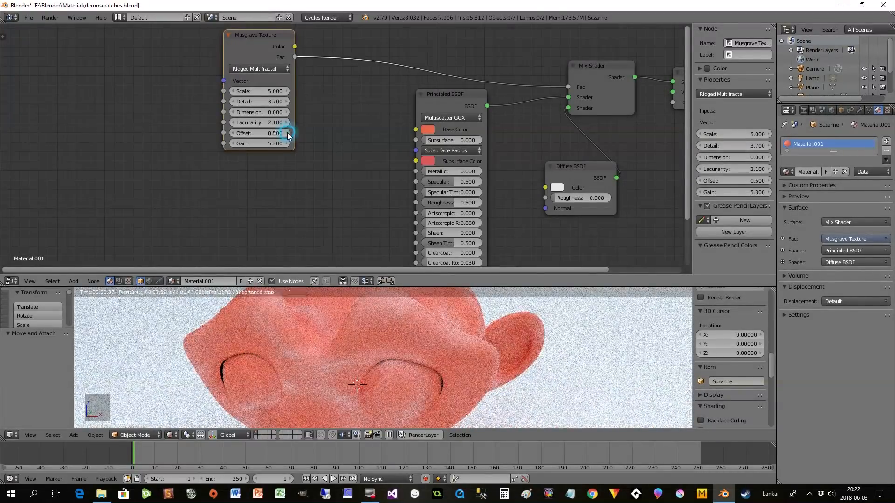
{"action": "left_click", "coordinate": [287, 133]}
Set the Musgrave Texture's Lacunarity to 3, raise it further to 5.400 and check the pattern on Suzanne up close
{"action": "left_click", "coordinate": [269, 122]}
{"action": "type", "text": "3"}
{"action": "key", "text": "Return"}
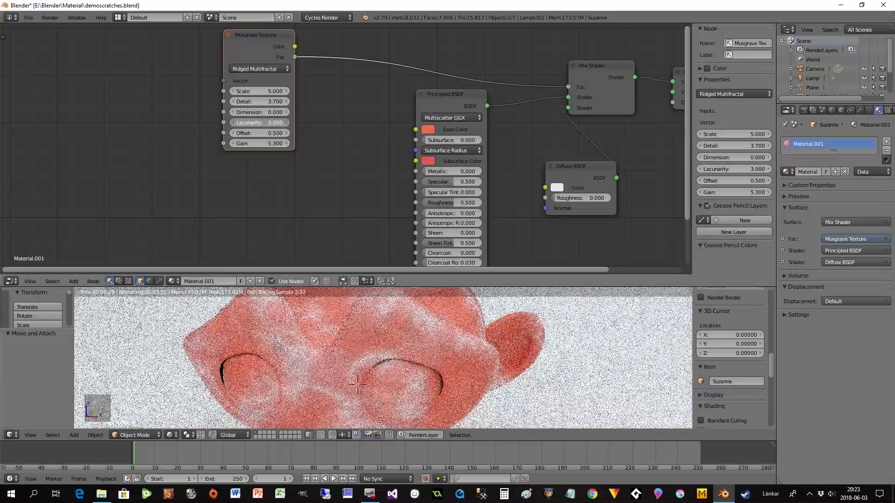
{"action": "mouse_move", "coordinate": [264, 122]}
{"action": "left_mouse_down"}
{"action": "mouse_move", "coordinate": [277, 122]}
{"action": "mouse_move", "coordinate": [267, 122]}
{"action": "left_mouse_up"}
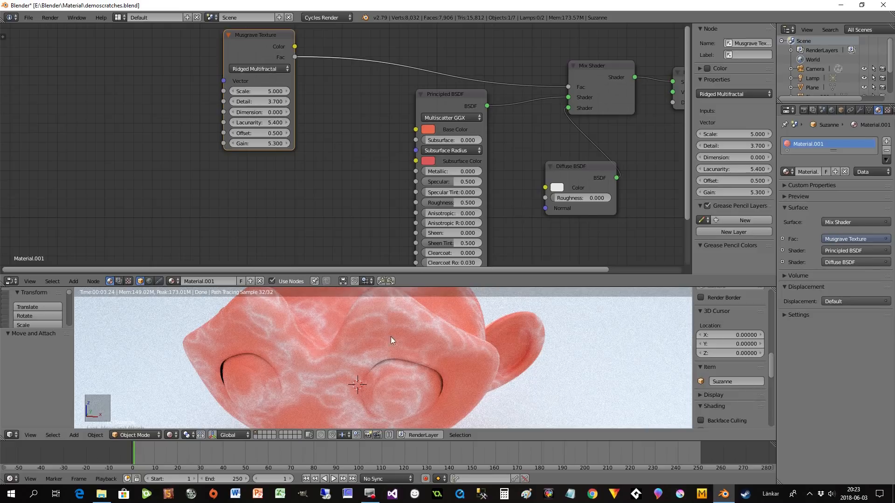
{"action": "scroll", "coordinate": [420, 373], "scroll_direction": "up", "scroll_amount": 2}
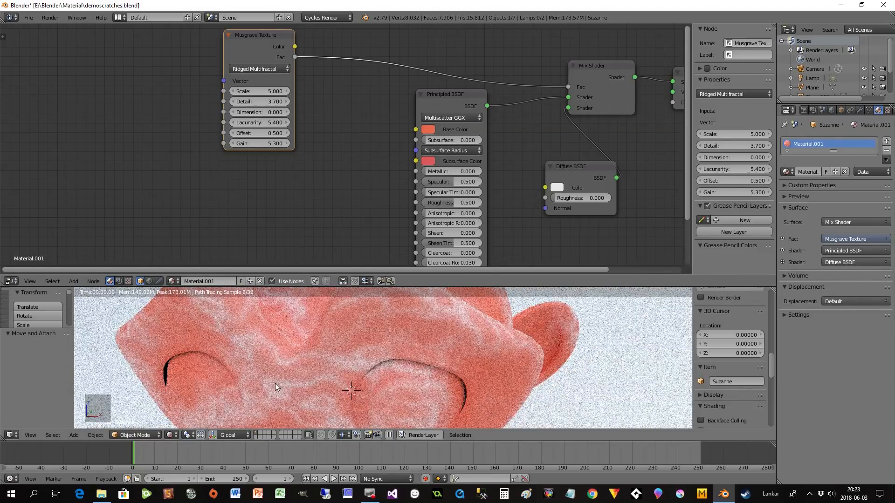
{"action": "scroll", "coordinate": [422, 342], "scroll_direction": "down", "scroll_amount": 2}
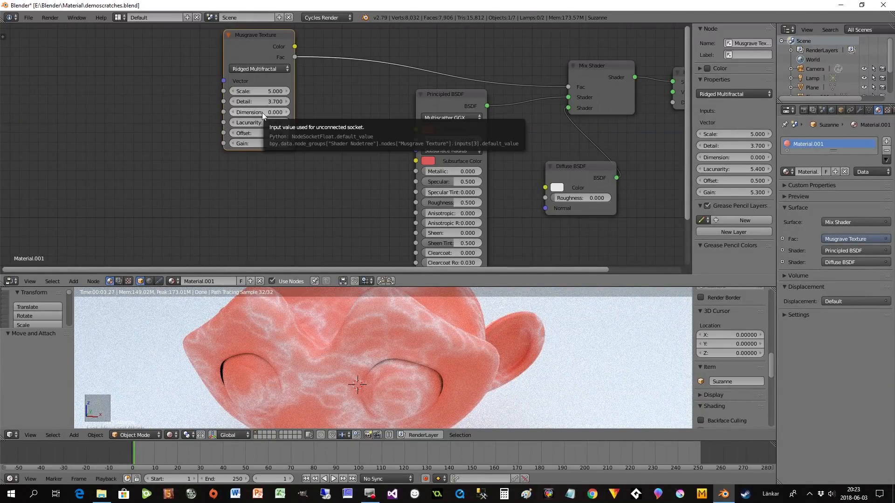
Keep the Musgrave Texture's Dimension at 0.000 and set its Detail to 12.600 and its Gain to 3.200
{"action": "left_click_drag", "start_coordinate": [262, 112], "coordinate": [243, 112]}
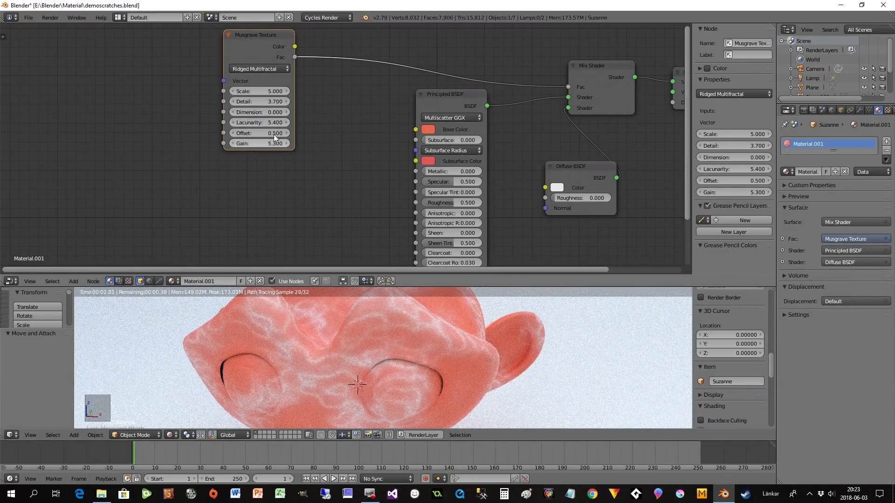
{"action": "left_click_drag", "start_coordinate": [259, 98], "coordinate": [320, 98]}
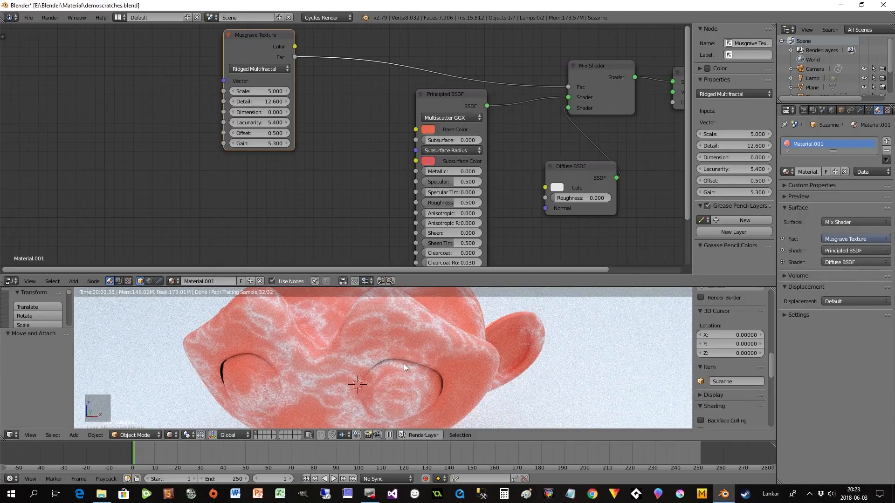
{"action": "mouse_move", "coordinate": [265, 144]}
{"action": "left_mouse_down"}
{"action": "mouse_move", "coordinate": [296, 144]}
{"action": "mouse_move", "coordinate": [276, 144]}
{"action": "left_mouse_up"}
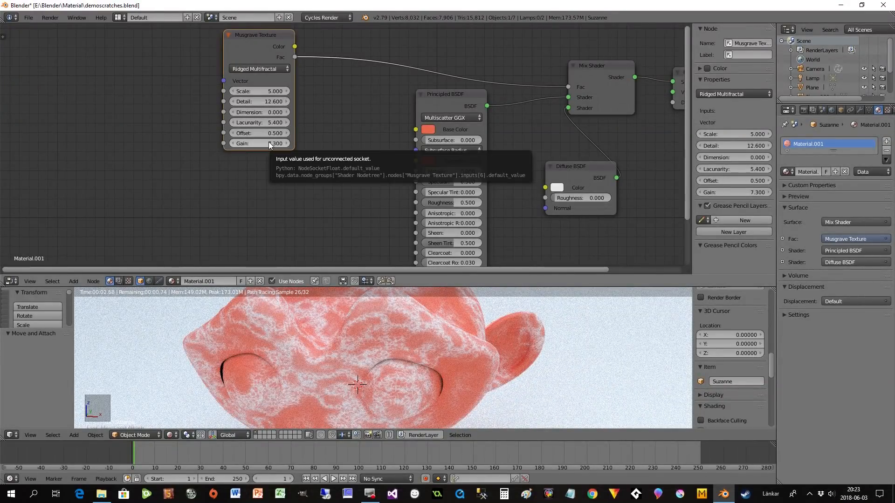
{"action": "left_click_drag", "start_coordinate": [269, 143], "coordinate": [235, 143]}
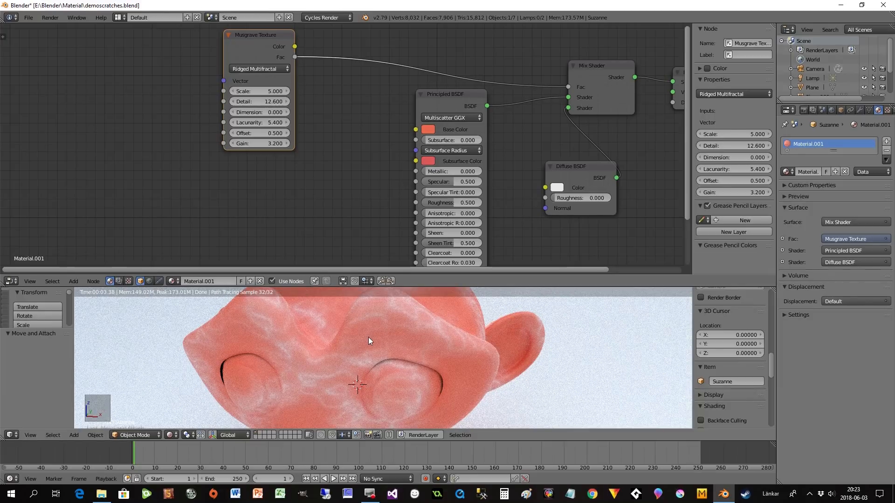
Add a Bump node beside the Principled BSDF and connect its Normal output to the shader's Normal input
{"action": "scroll", "coordinate": [326, 232], "scroll_direction": "down", "scroll_amount": 1}
{"action": "middle_click_drag", "start_coordinate": [326, 231], "coordinate": [327, 164]}
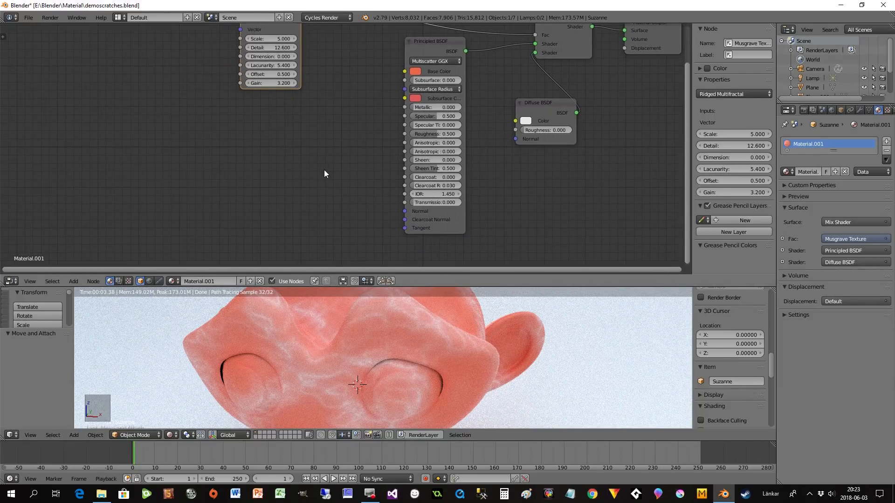
{"action": "key", "text": "shift+a"}
{"action": "mouse_move", "coordinate": [327, 170]}
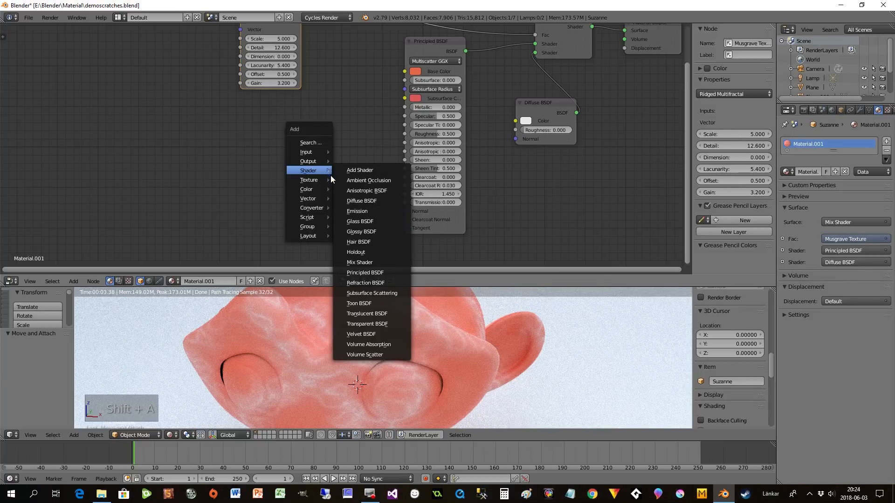
{"action": "mouse_move", "coordinate": [300, 197]}
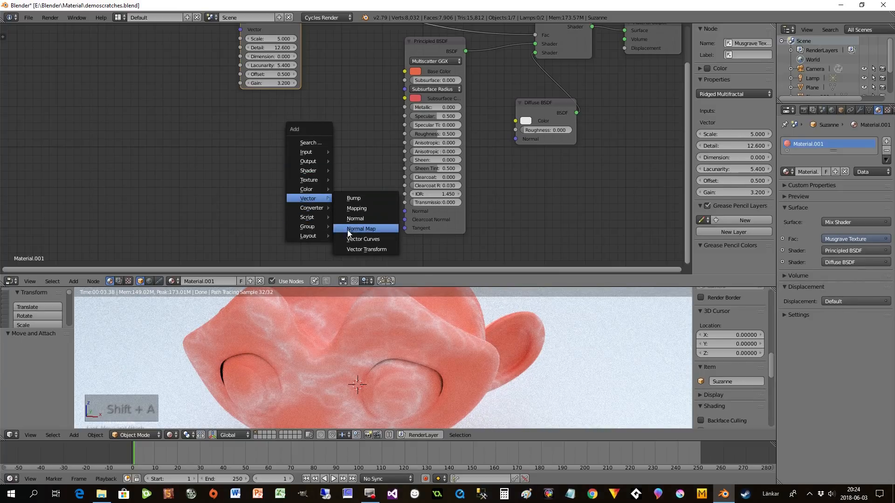
{"action": "left_click", "coordinate": [354, 198]}
{"action": "left_click", "coordinate": [299, 167]}
{"action": "left_click_drag", "start_coordinate": [357, 179], "coordinate": [401, 212]}
{"action": "scroll", "coordinate": [244, 150], "scroll_direction": "down", "scroll_amount": 1}
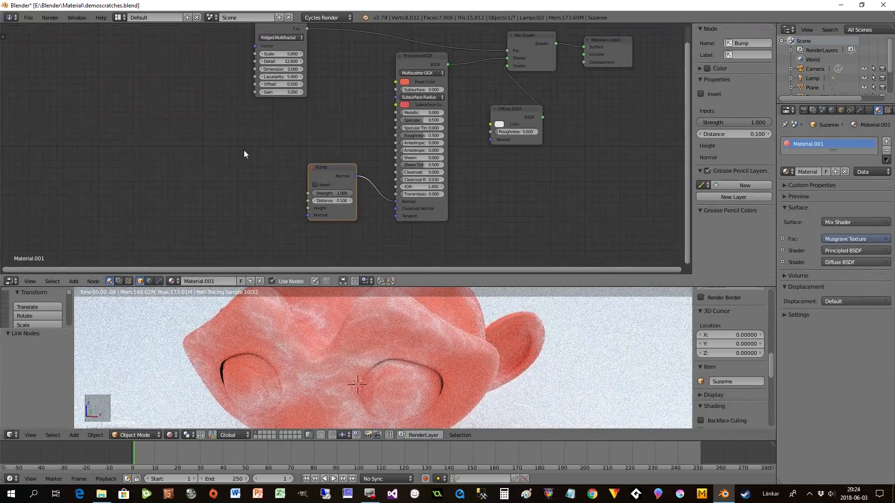
Move the Musgrave Texture away to make room, add an RGB to BW node and connect its Val output to the Bump node's Height input
{"action": "middle_click_drag", "start_coordinate": [244, 150], "coordinate": [250, 161]}
{"action": "left_click_drag", "start_coordinate": [281, 31], "coordinate": [57, 48]}
{"action": "key", "text": "shift+a"}
{"action": "mouse_move", "coordinate": [159, 124]}
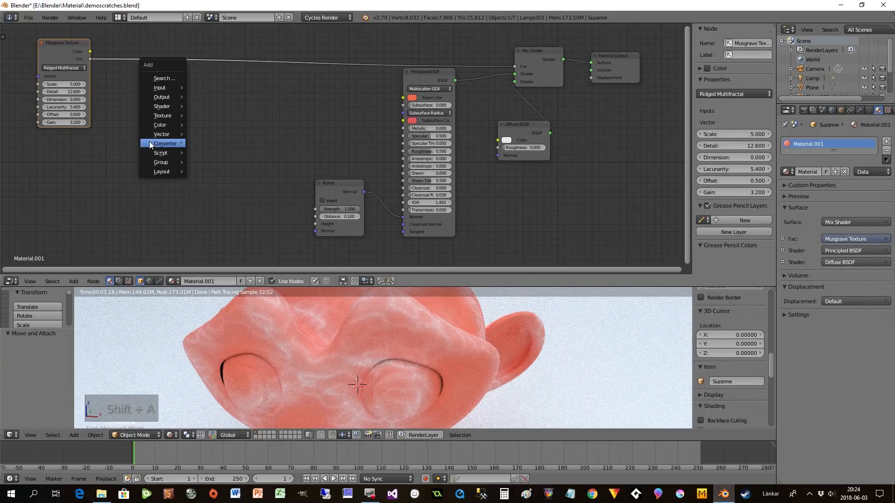
{"action": "mouse_move", "coordinate": [149, 144]}
{"action": "left_click", "coordinate": [215, 202]}
{"action": "left_click", "coordinate": [209, 133]}
{"action": "left_click_drag", "start_coordinate": [257, 146], "coordinate": [309, 224]}
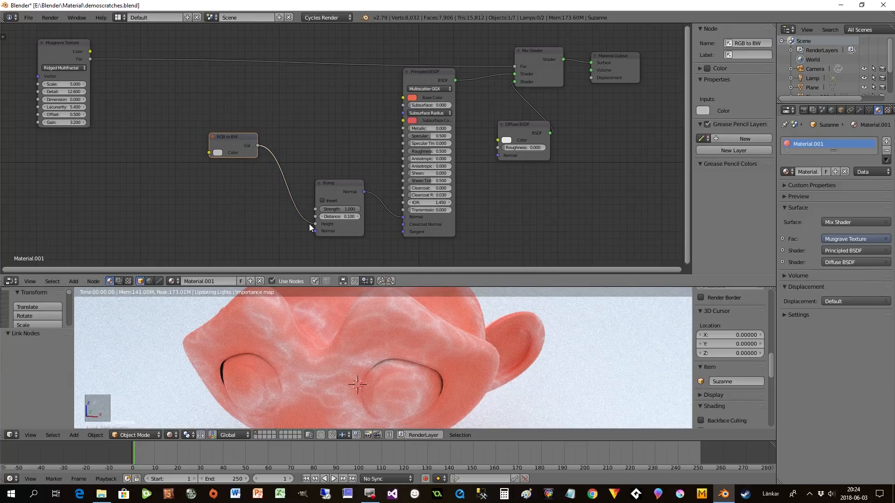
{"action": "left_click_drag", "start_coordinate": [226, 141], "coordinate": [257, 144]}
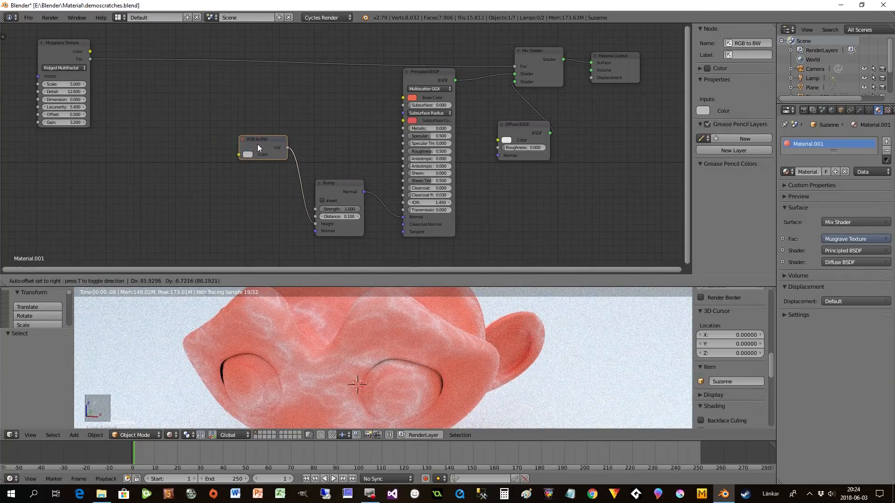
Add a ColorRamp, connect its Color output to the RGB to BW node and feed its Fac input from the Musgrave Texture's Fac output
{"action": "key", "text": "shift+a"}
{"action": "mouse_move", "coordinate": [161, 169]}
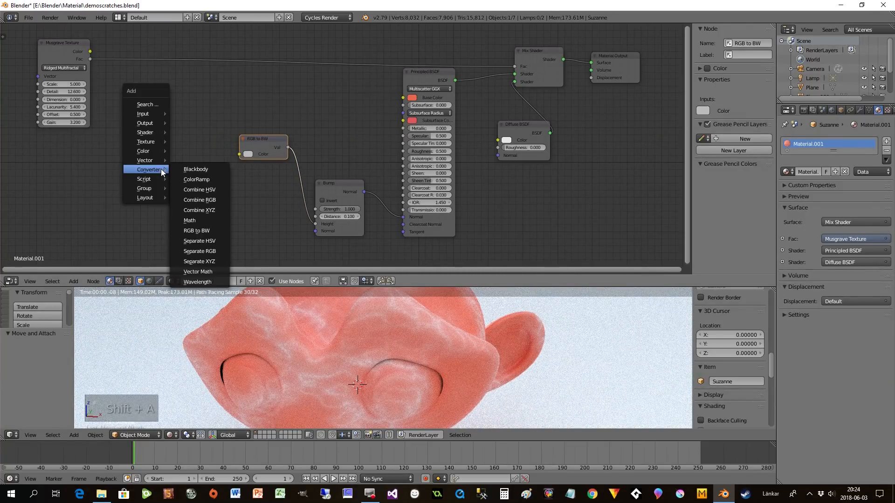
{"action": "left_click", "coordinate": [192, 180]}
{"action": "left_click", "coordinate": [130, 131]}
{"action": "left_click_drag", "start_coordinate": [214, 144], "coordinate": [239, 154]}
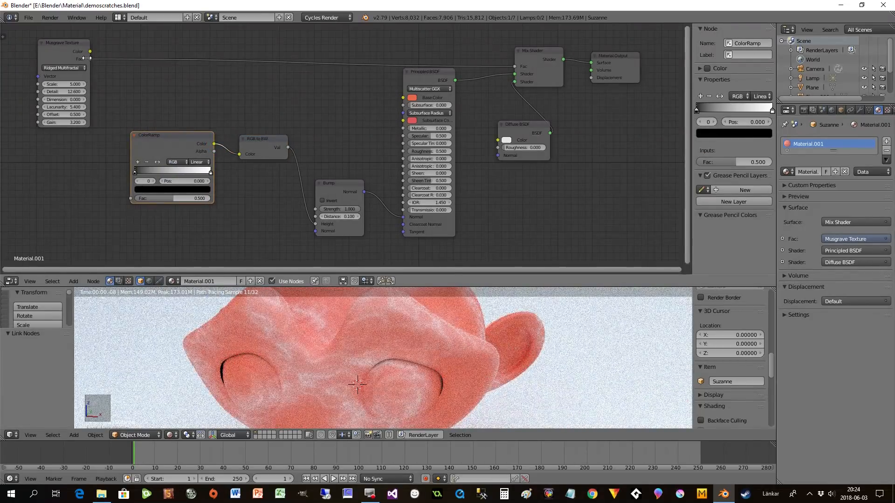
{"action": "left_click_drag", "start_coordinate": [90, 59], "coordinate": [132, 199]}
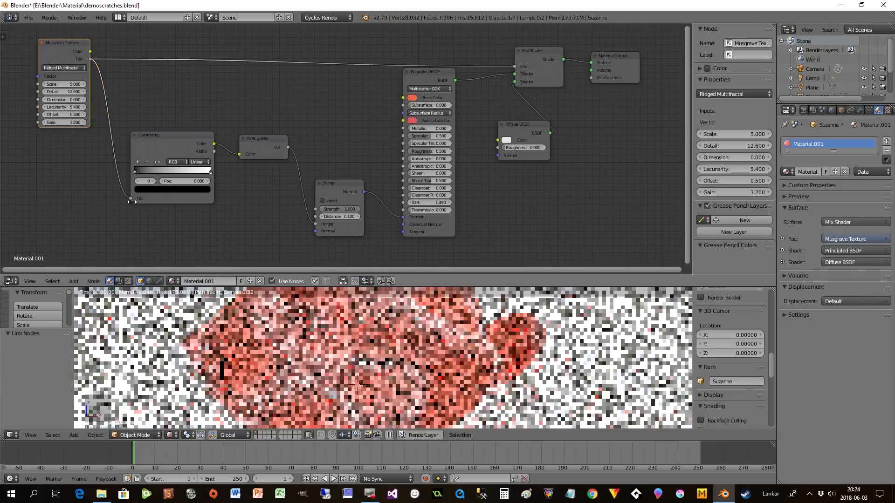
Enable Invert on the Bump node and inspect the relief around Suzanne's eye and ear
{"action": "left_click", "coordinate": [322, 200]}
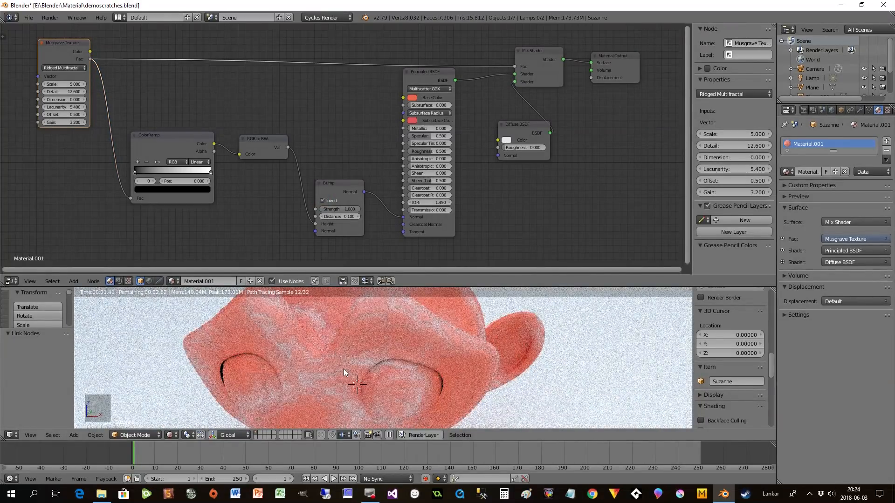
{"action": "scroll", "coordinate": [344, 370], "scroll_direction": "up", "scroll_amount": 2}
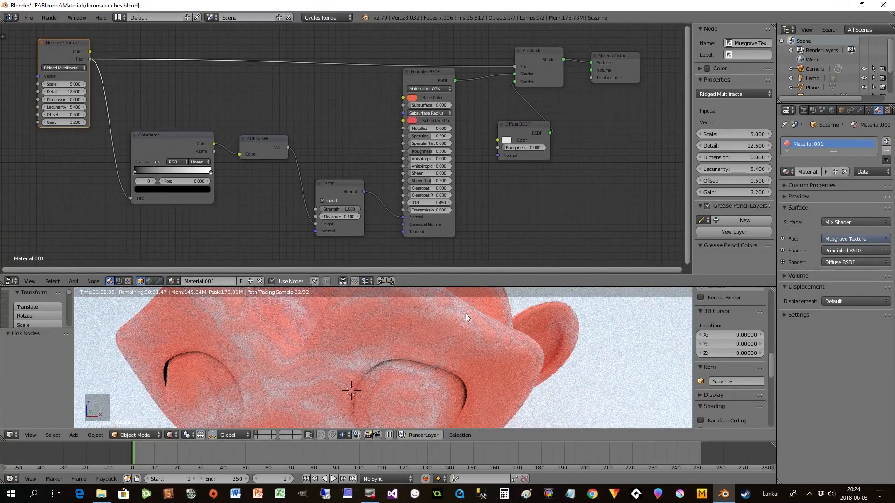
{"action": "scroll", "coordinate": [340, 366], "scroll_direction": "down", "scroll_amount": 2}
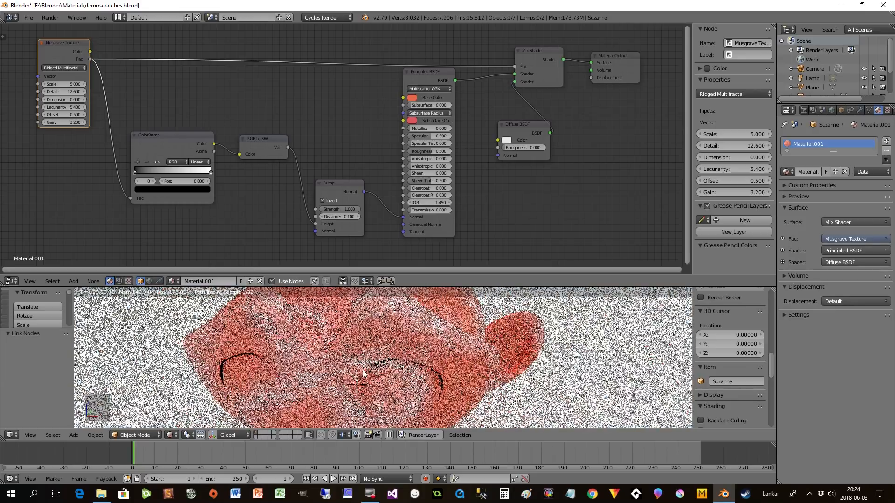
{"action": "middle_click_drag", "start_coordinate": [452, 344], "coordinate": [416, 358]}
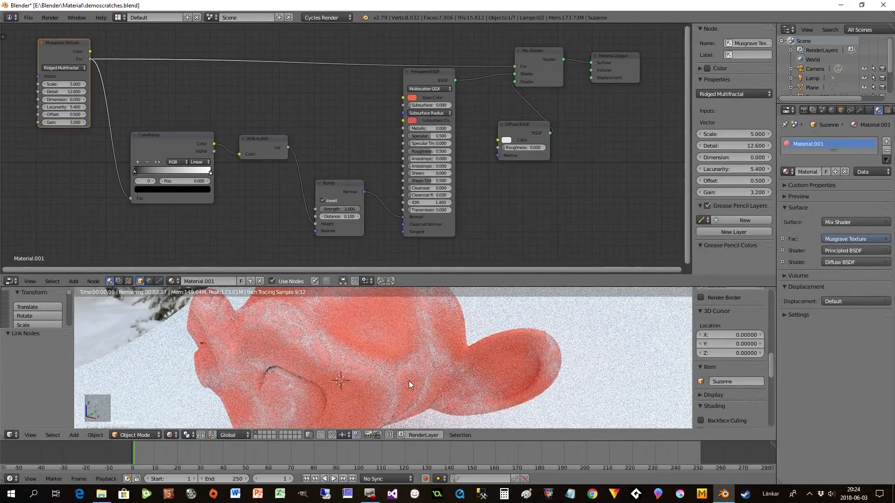
{"action": "scroll", "coordinate": [409, 381], "scroll_direction": "up", "scroll_amount": 2}
{"action": "scroll", "coordinate": [409, 382], "scroll_direction": "up", "scroll_amount": 1}
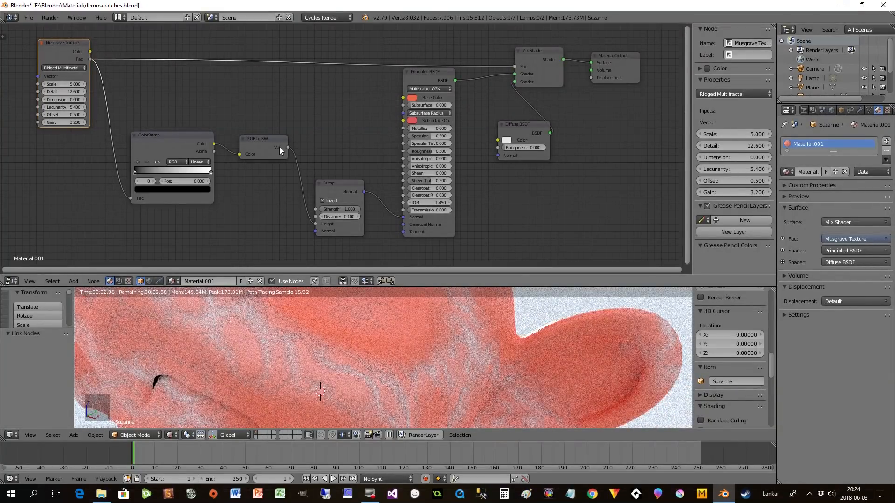
Connect the RGB to BW node's Val output to the Bump node's Distance input as well and turn off Invert
{"action": "left_click_drag", "start_coordinate": [252, 123], "coordinate": [252, 135]}
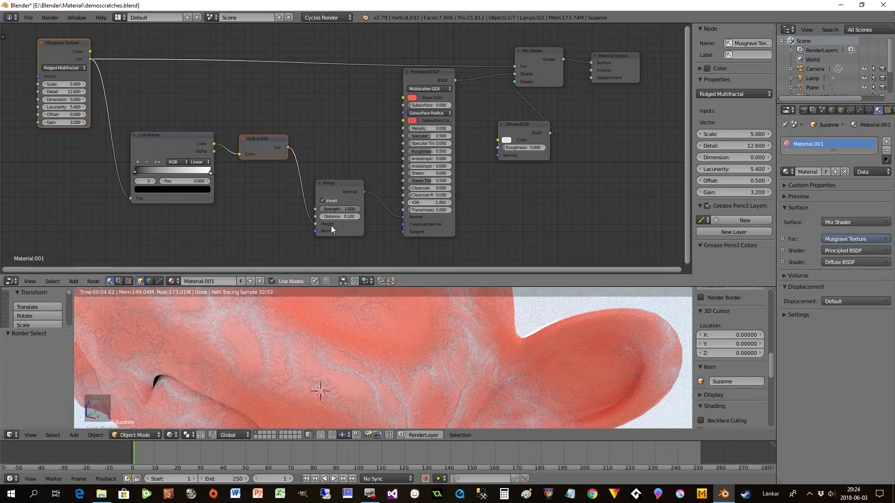
{"action": "left_click_drag", "start_coordinate": [287, 148], "coordinate": [315, 216]}
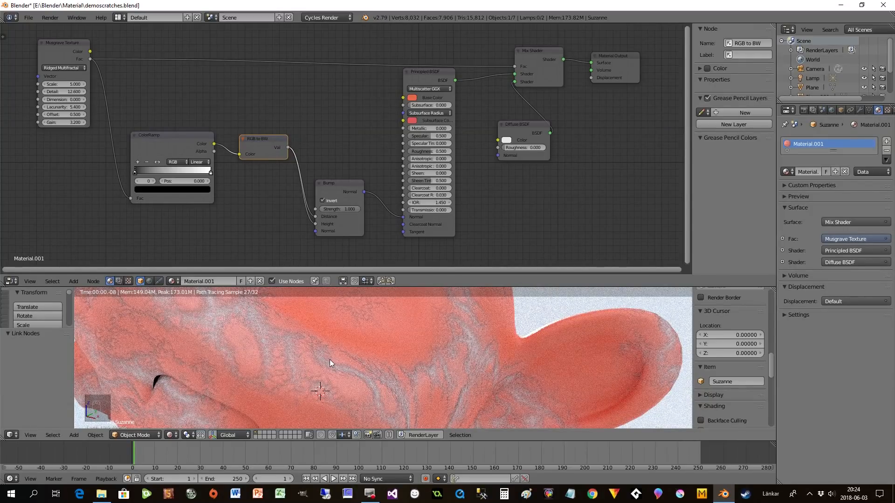
{"action": "left_click", "coordinate": [322, 201]}
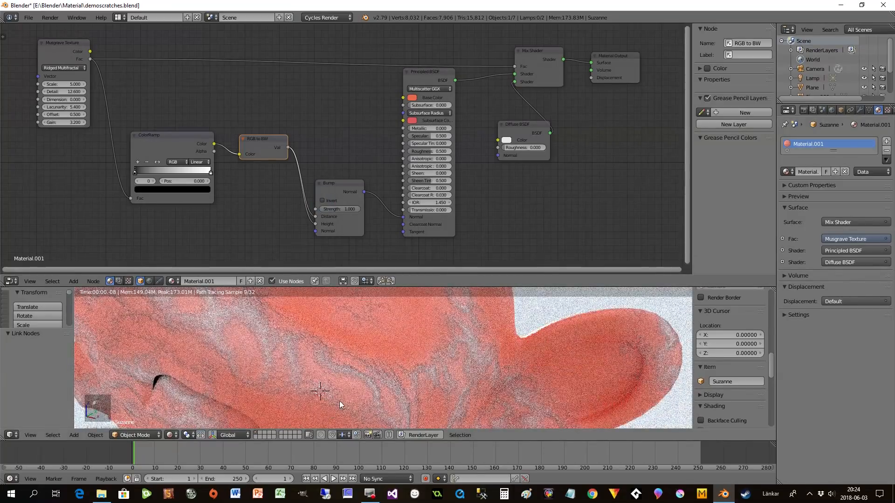
{"action": "middle_click_drag", "start_coordinate": [342, 395], "coordinate": [349, 395]}
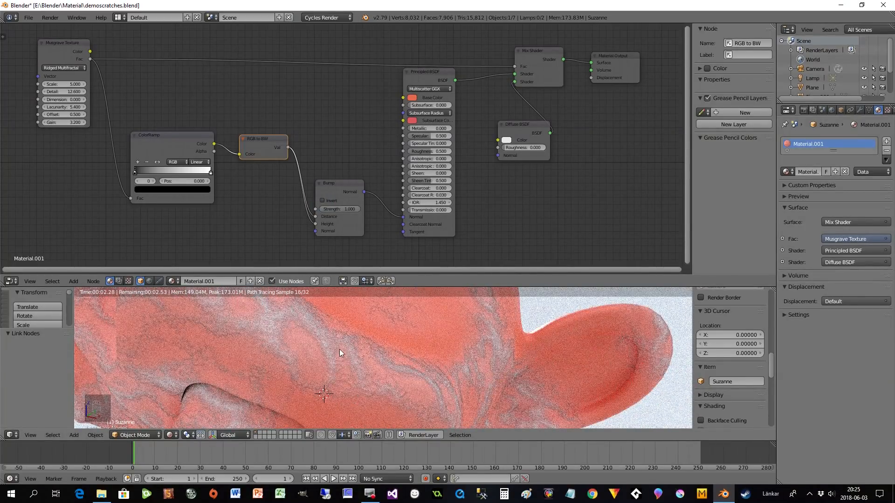
Set the Bump node's Strength to 0.609 with Invert on for comparison, and turn Invert back off
{"action": "left_click", "coordinate": [322, 200]}
{"action": "left_click_drag", "start_coordinate": [348, 208], "coordinate": [345, 209]}
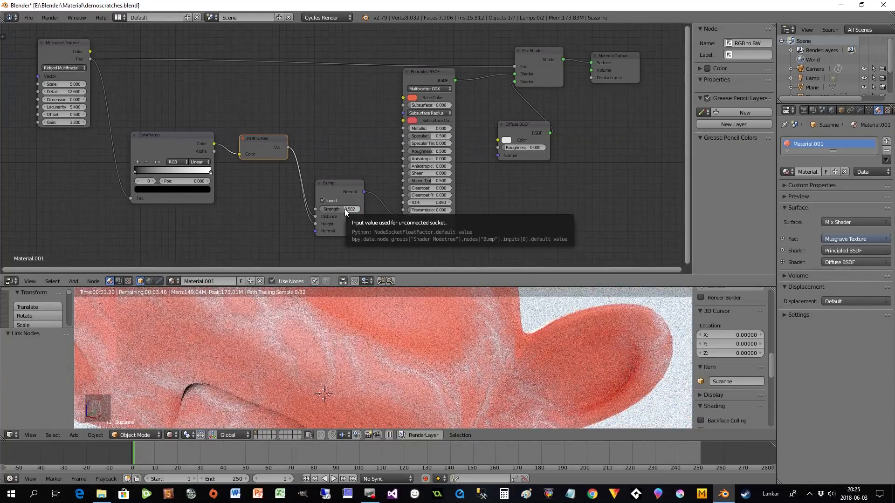
{"action": "left_click_drag", "start_coordinate": [345, 209], "coordinate": [345, 209]}
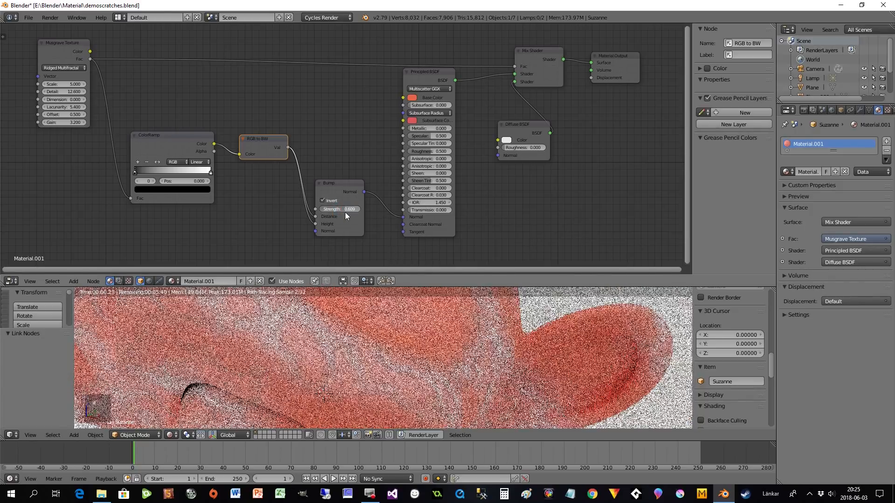
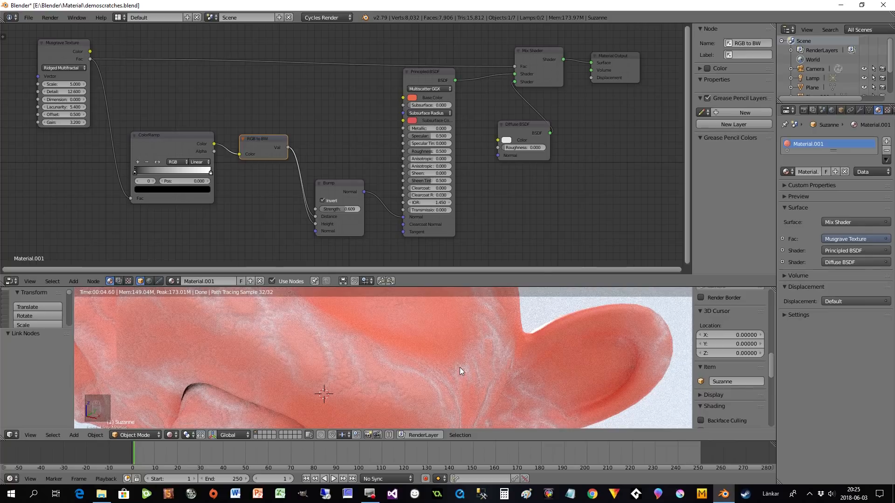
{"action": "left_click", "coordinate": [322, 200]}
{"action": "scroll", "coordinate": [251, 212], "scroll_direction": "down", "scroll_amount": 2}
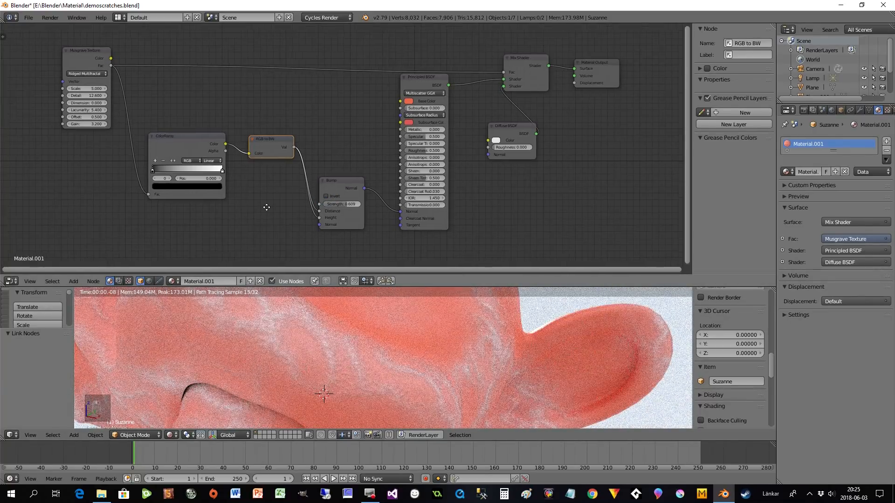
Try the ColorRamp's black stop at 0.545, return it to 0.000, and set it to 0.359 with the white stop moved inward
{"action": "scroll", "coordinate": [283, 325], "scroll_direction": "down", "scroll_amount": 4}
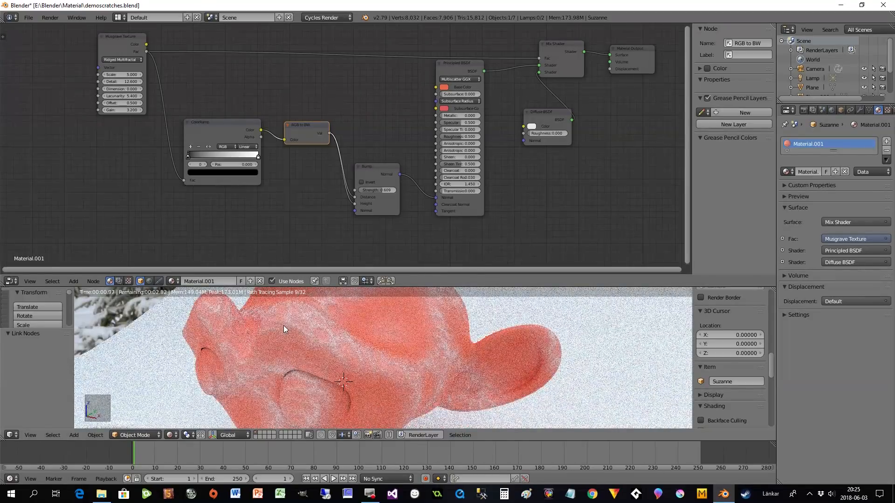
{"action": "left_click_drag", "start_coordinate": [189, 157], "coordinate": [228, 159]}
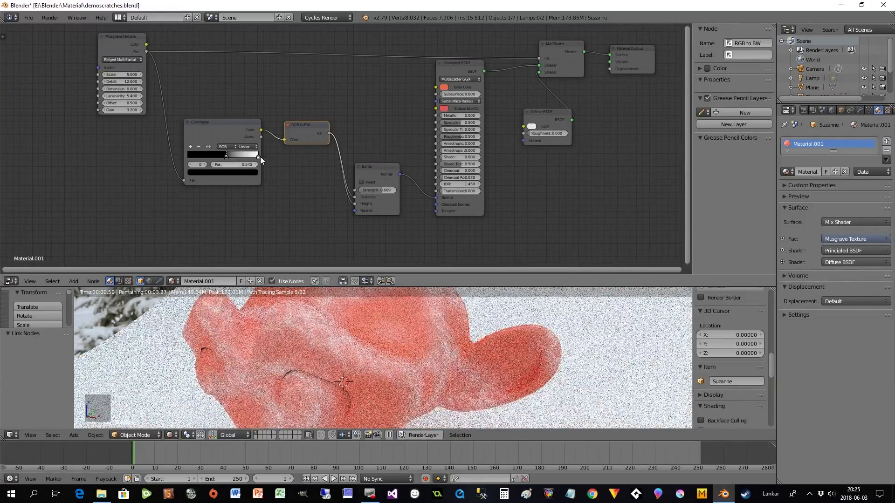
{"action": "left_click_drag", "start_coordinate": [226, 156], "coordinate": [180, 154]}
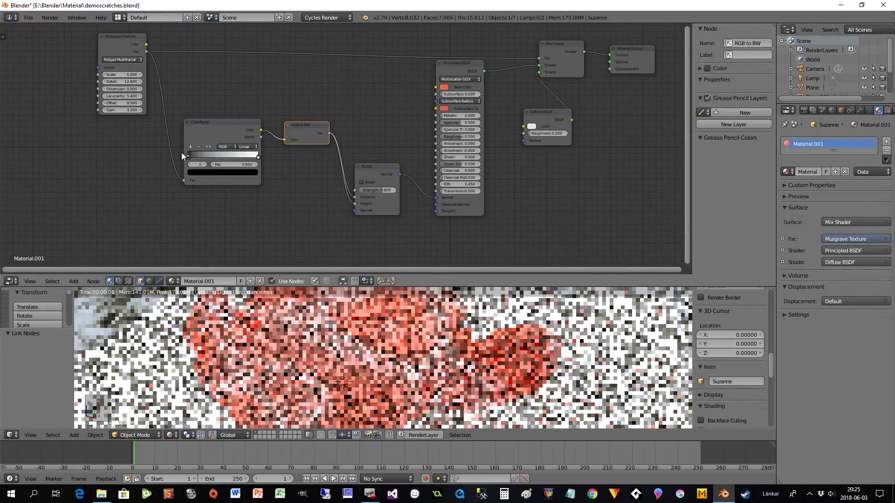
{"action": "left_click_drag", "start_coordinate": [256, 158], "coordinate": [205, 152]}
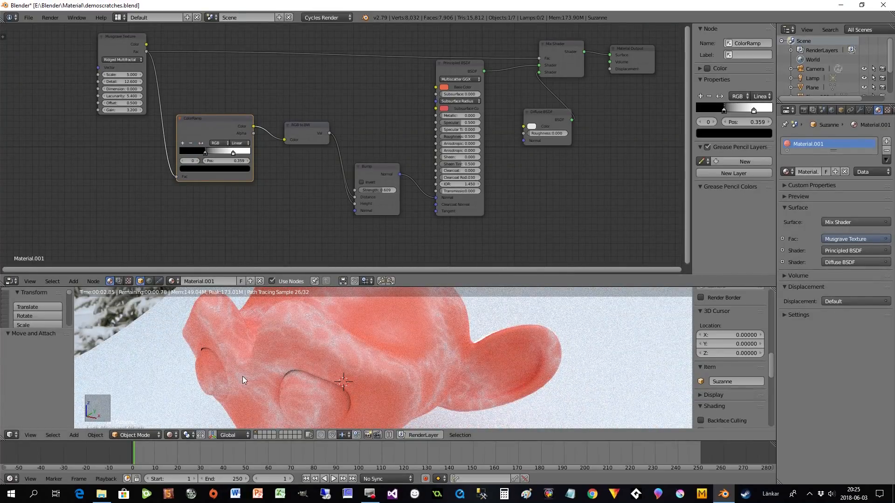
Move the Musgrave Texture node away from the ColorRamp and place a duplicate of it directly below
{"action": "left_click_drag", "start_coordinate": [114, 41], "coordinate": [66, 55]}
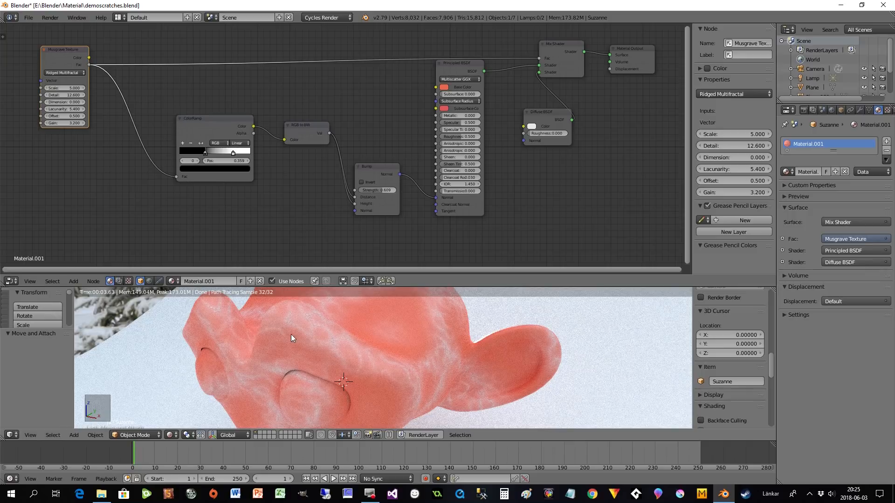
{"action": "middle_click_drag", "start_coordinate": [121, 187], "coordinate": [335, 233]}
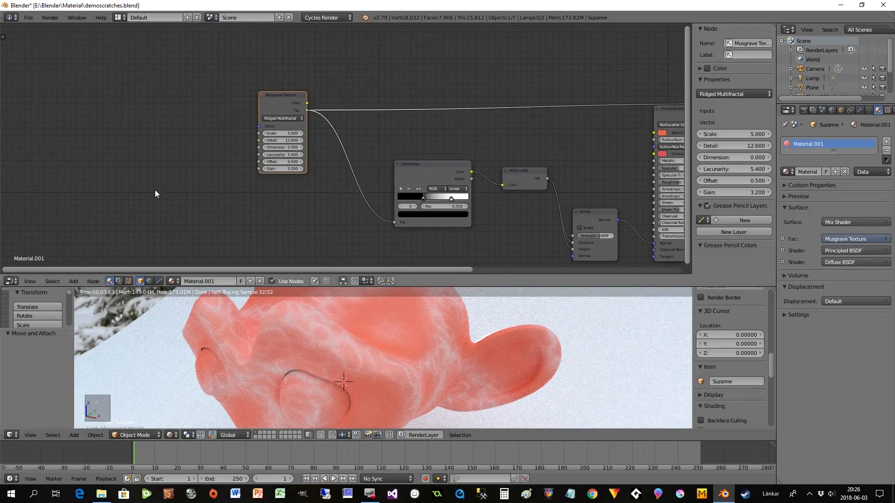
{"action": "scroll", "coordinate": [289, 353], "scroll_direction": "up", "scroll_amount": 3}
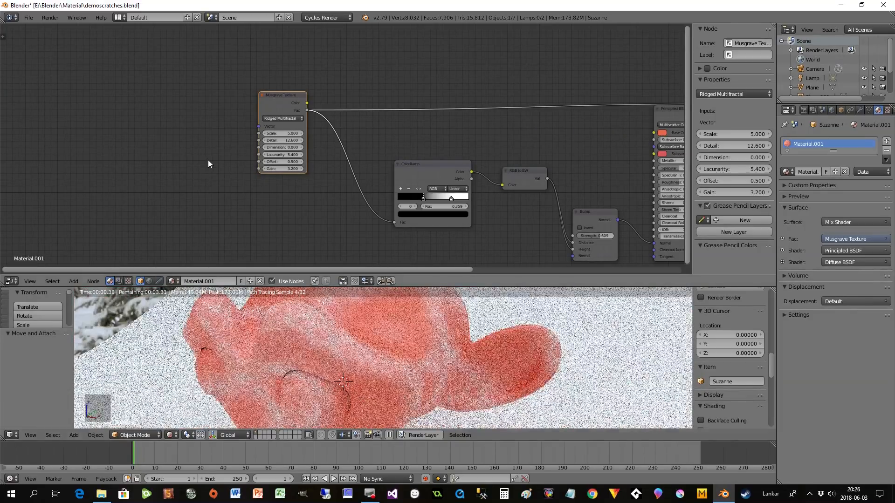
{"action": "scroll", "coordinate": [206, 161], "scroll_direction": "down", "scroll_amount": 1}
{"action": "scroll", "coordinate": [182, 163], "scroll_direction": "down", "scroll_amount": 1}
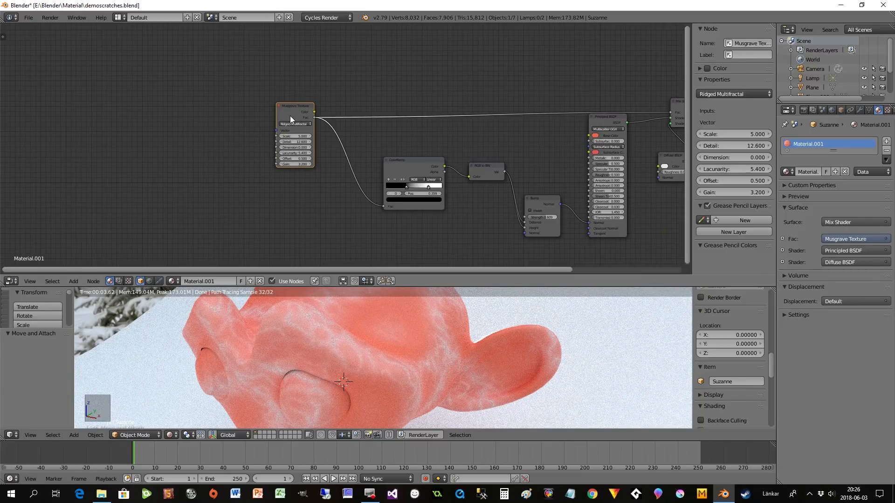
{"action": "key", "text": "shift+d"}
{"action": "left_click", "coordinate": [291, 190]}
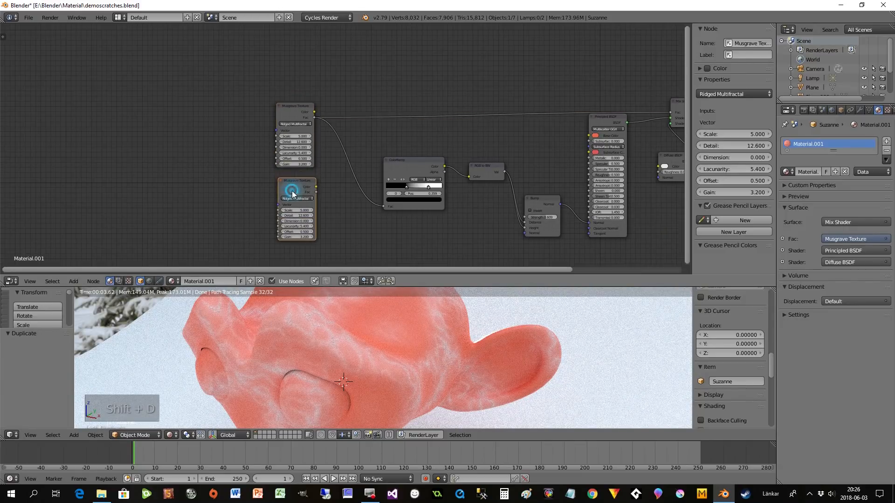
Add a Texture Coordinate node and a Mapping node ahead of the two Musgrave Texture nodes
{"action": "key", "text": "shift+a"}
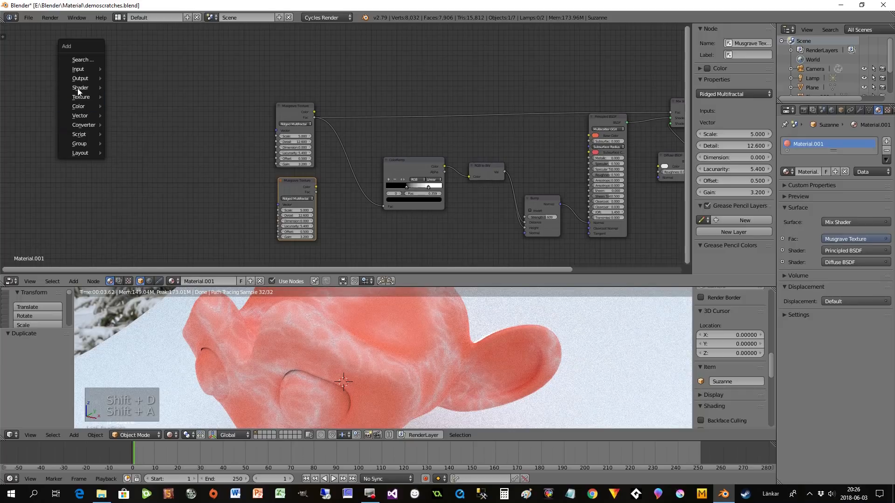
{"action": "mouse_move", "coordinate": [90, 69]}
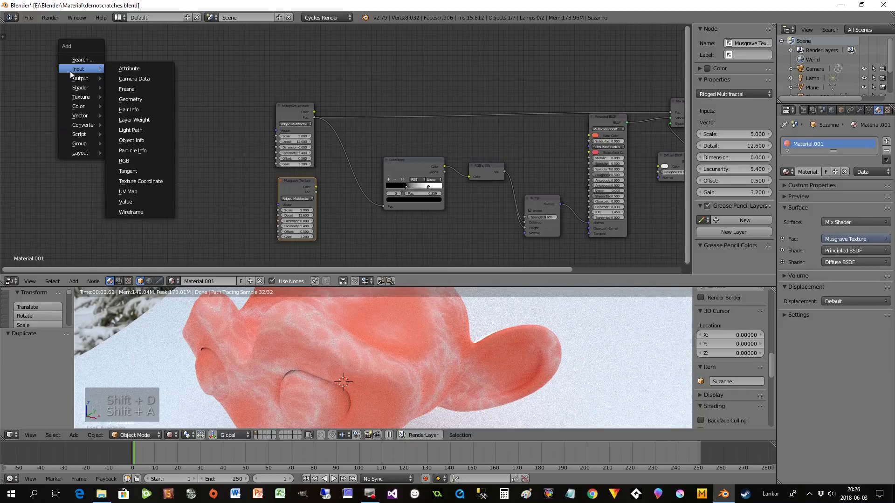
{"action": "left_click", "coordinate": [142, 181]}
{"action": "left_click", "coordinate": [49, 108]}
{"action": "key", "text": "shift+a"}
{"action": "mouse_move", "coordinate": [166, 177]}
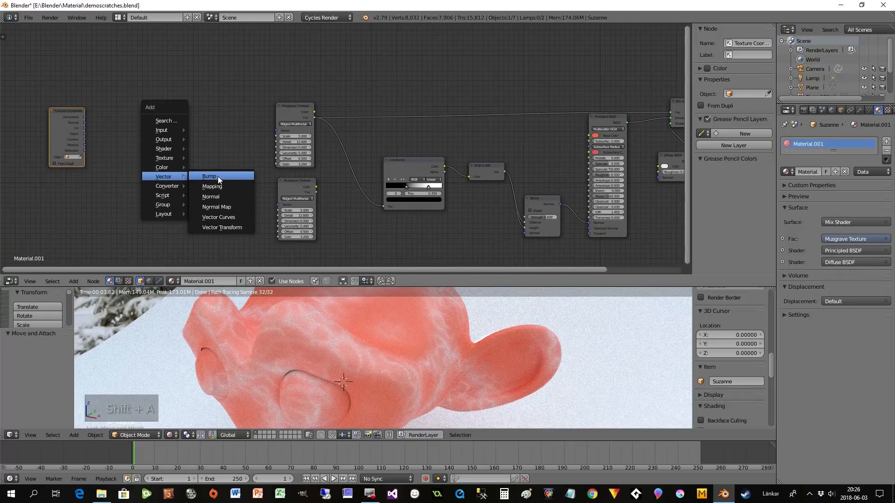
{"action": "left_click", "coordinate": [215, 186]}
{"action": "left_click", "coordinate": [124, 72]}
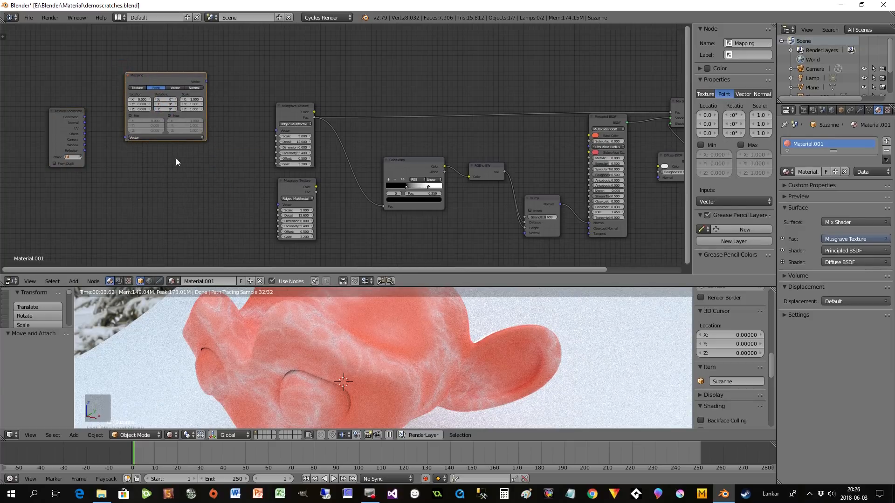
Add a Math node beside the duplicated Musgrave Texture and set its operation to Subtract
{"action": "key", "text": "shift+a"}
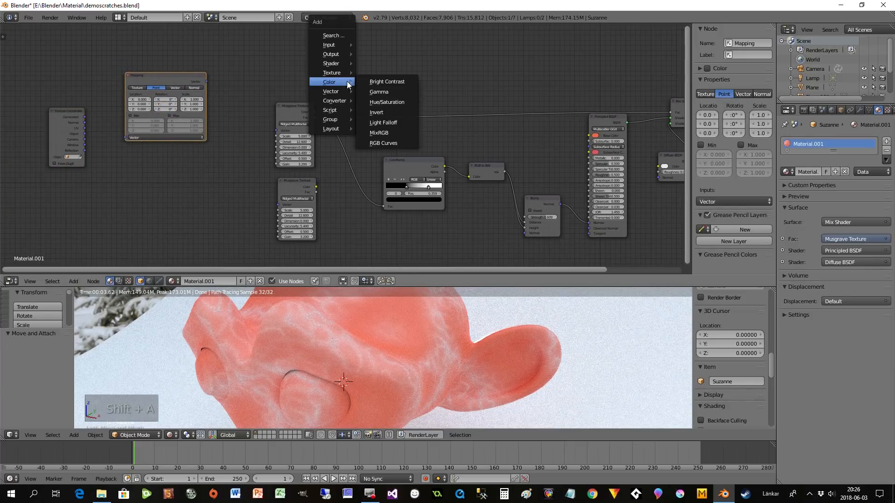
{"action": "mouse_move", "coordinate": [337, 102]}
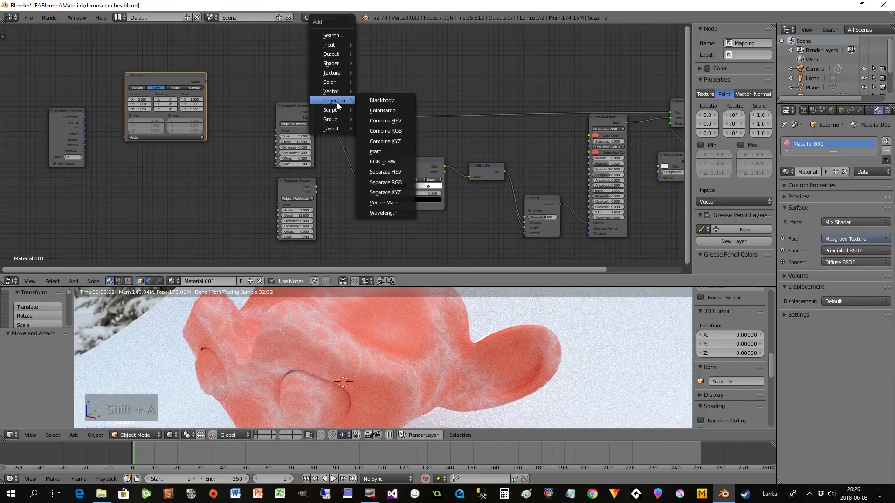
{"action": "left_click", "coordinate": [378, 151]}
{"action": "left_click", "coordinate": [317, 178]}
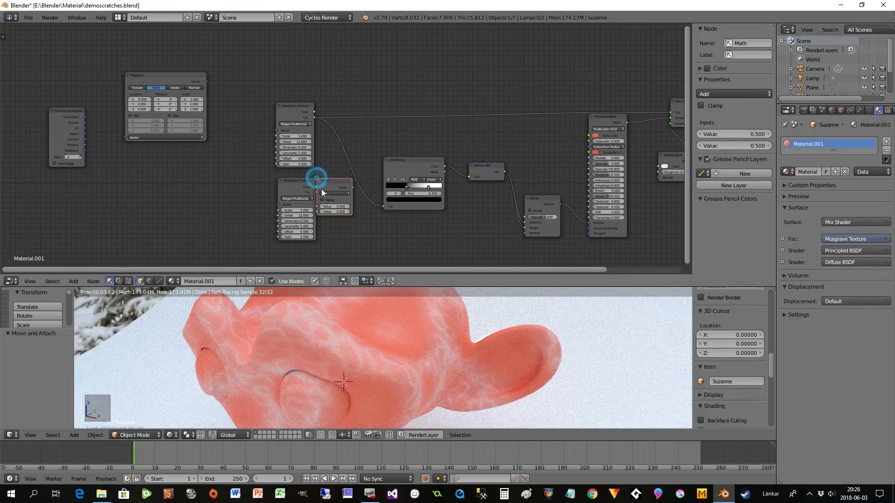
{"action": "left_click", "coordinate": [325, 193]}
{"action": "left_click", "coordinate": [329, 183]}
Rearrange both Musgrave Texture nodes and insert the Subtract node into the link from the upper one's Fac output to the Mix Shader
{"action": "left_click_drag", "start_coordinate": [292, 125], "coordinate": [280, 98]}
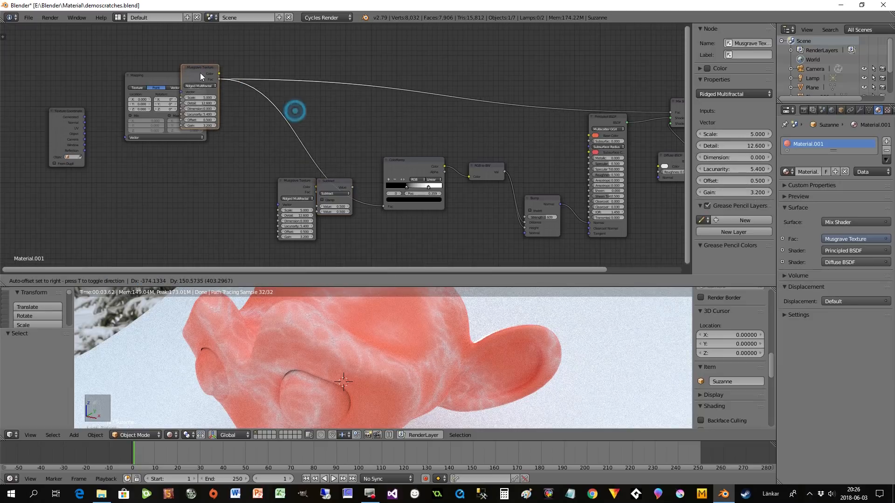
{"action": "left_click_drag", "start_coordinate": [301, 193], "coordinate": [261, 177]}
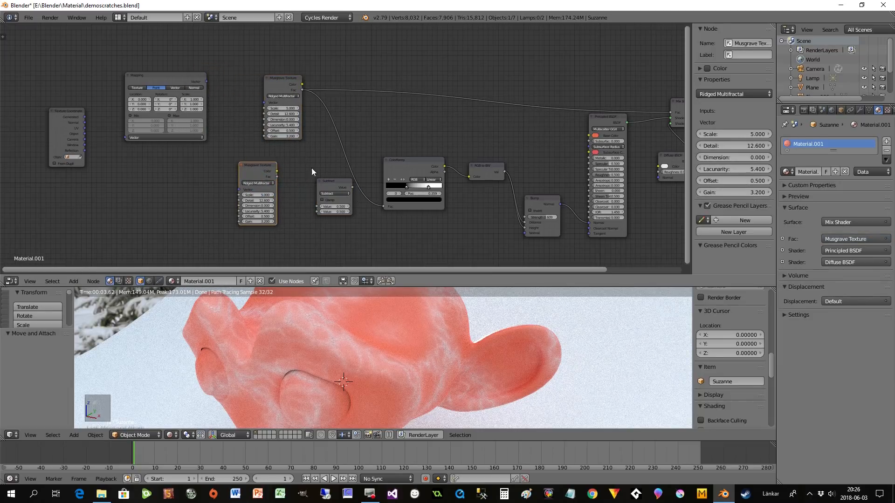
{"action": "left_click_drag", "start_coordinate": [280, 86], "coordinate": [257, 93]}
{"action": "mouse_move", "coordinate": [325, 186]}
{"action": "left_mouse_down"}
{"action": "mouse_move", "coordinate": [295, 163]}
{"action": "mouse_move", "coordinate": [296, 77]}
{"action": "mouse_move", "coordinate": [306, 77]}
{"action": "left_mouse_up"}
Feed the ColorRamp's Fac from the Subtract node instead of the Musgrave, and connect the RGB to BW Val output to the Mix Shader's Fac
{"action": "right_click_drag", "start_coordinate": [382, 203], "coordinate": [344, 205], "text": "ctrl"}
{"action": "mouse_move", "coordinate": [384, 206]}
{"action": "left_mouse_down"}
{"action": "mouse_move", "coordinate": [323, 99]}
{"action": "mouse_move", "coordinate": [381, 202]}
{"action": "left_mouse_up"}
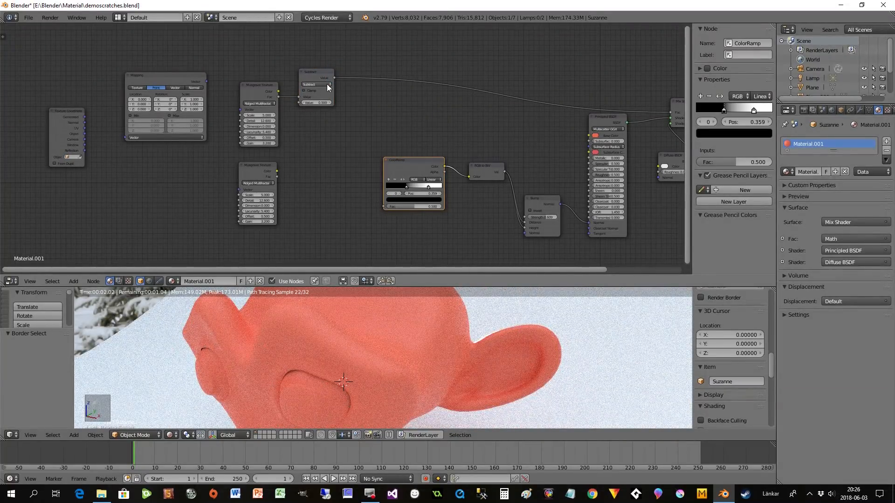
{"action": "left_click_drag", "start_coordinate": [337, 81], "coordinate": [381, 205]}
{"action": "left_click_drag", "start_coordinate": [333, 77], "coordinate": [386, 207]}
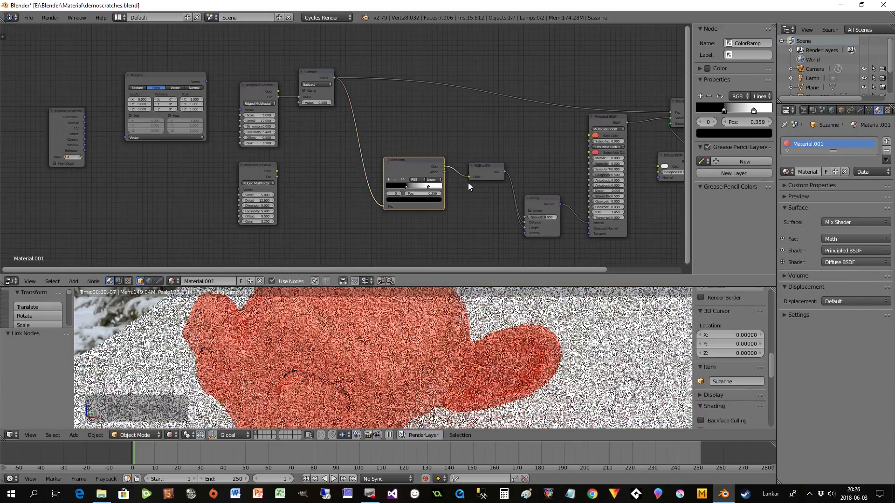
{"action": "middle_click_drag", "start_coordinate": [530, 176], "coordinate": [474, 175]}
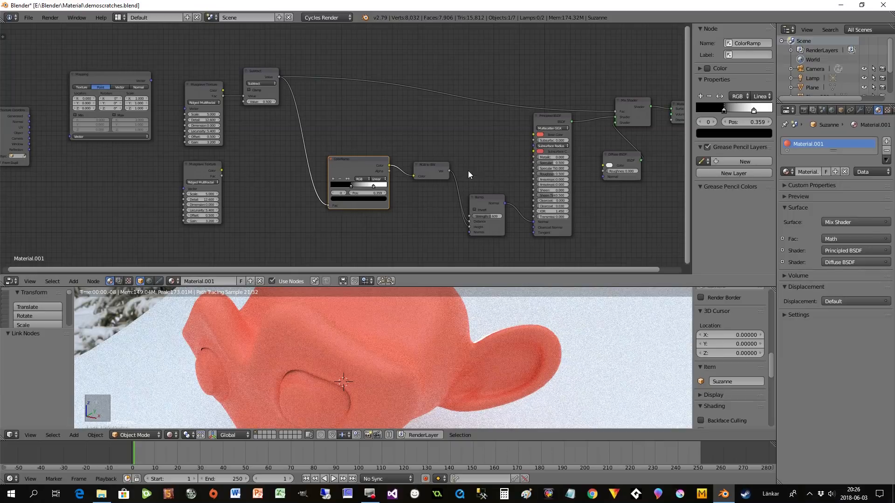
{"action": "left_click_drag", "start_coordinate": [451, 171], "coordinate": [615, 110]}
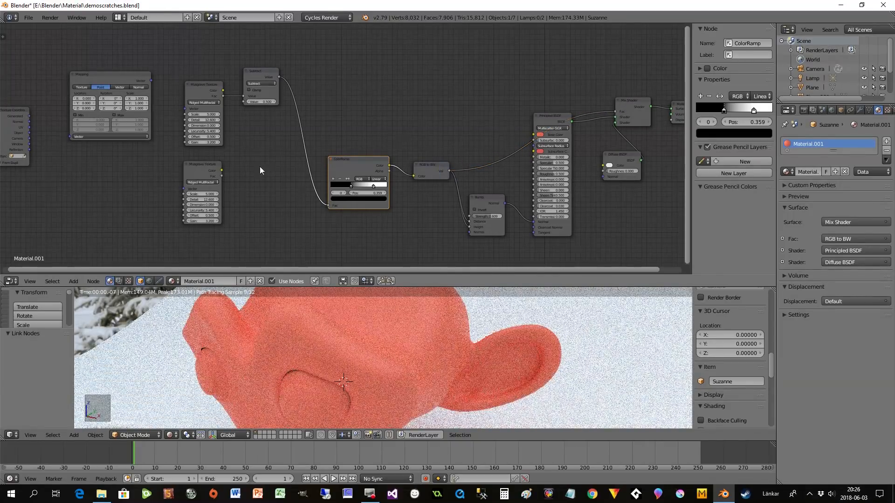
Connect the lower Musgrave's Fac to Subtract's second Value and feed both Musgraves with Object coordinates, the upper one through the Mapping node
{"action": "left_click_drag", "start_coordinate": [223, 177], "coordinate": [243, 102]}
{"action": "left_click_drag", "start_coordinate": [150, 93], "coordinate": [186, 109]}
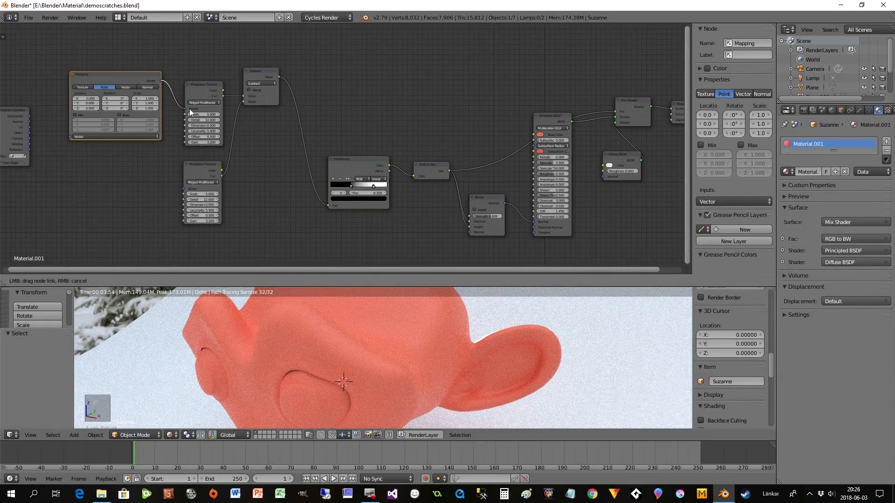
{"action": "left_click_drag", "start_coordinate": [29, 132], "coordinate": [186, 190]}
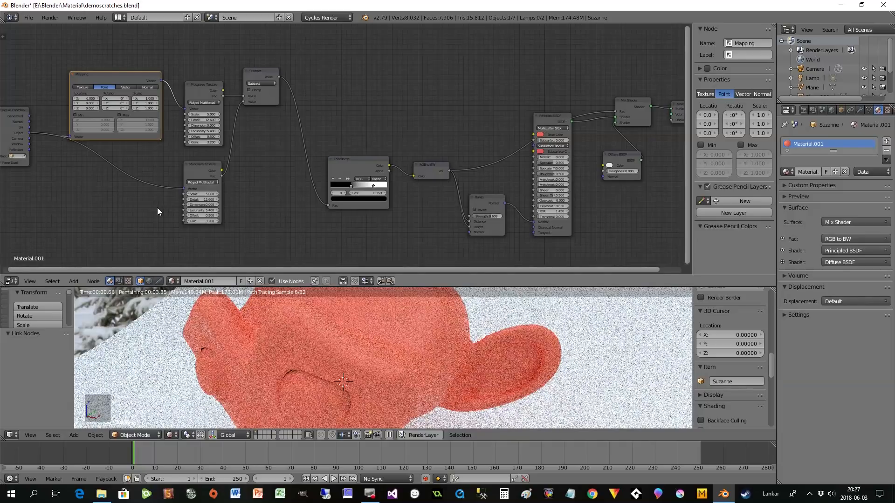
Set the Mapping node's X rotation to 0.1° and space out the Texture Coordinate, Mapping and lower Musgrave Texture nodes
{"action": "middle_click_drag", "start_coordinate": [191, 207], "coordinate": [346, 212]}
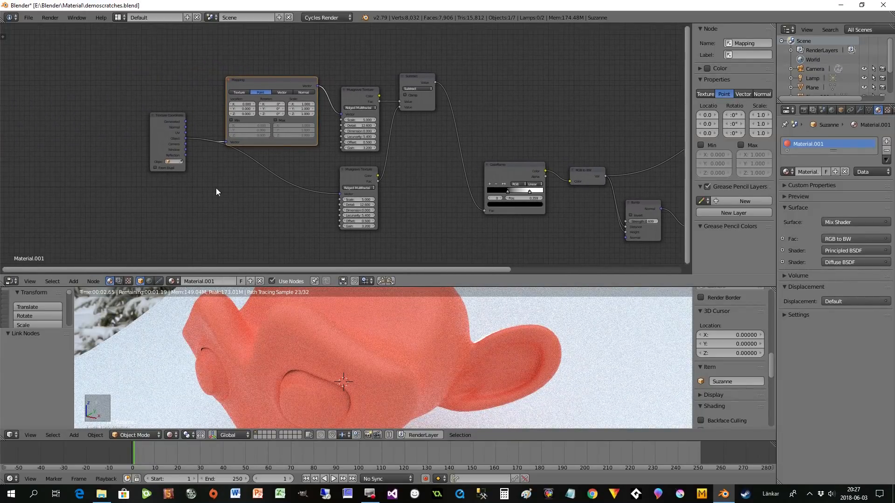
{"action": "left_click_drag", "start_coordinate": [166, 142], "coordinate": [158, 152]}
{"action": "scroll", "coordinate": [291, 121], "scroll_direction": "up", "scroll_amount": 2}
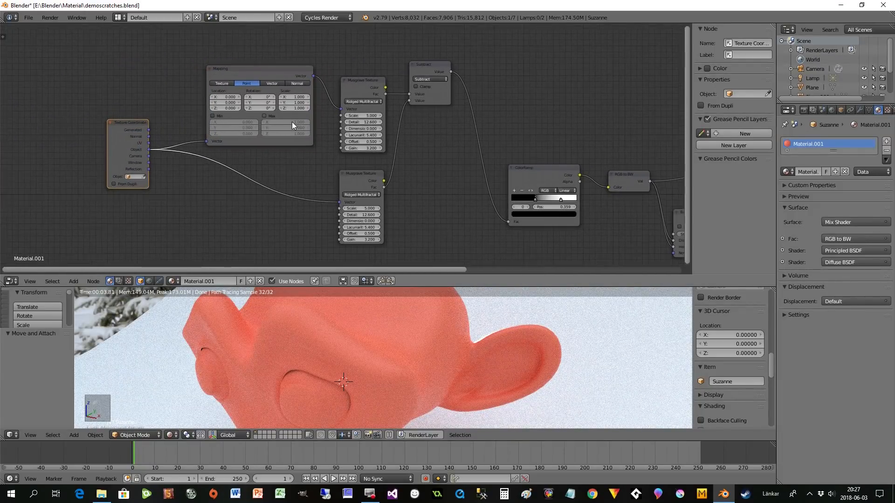
{"action": "left_click", "coordinate": [262, 88]}
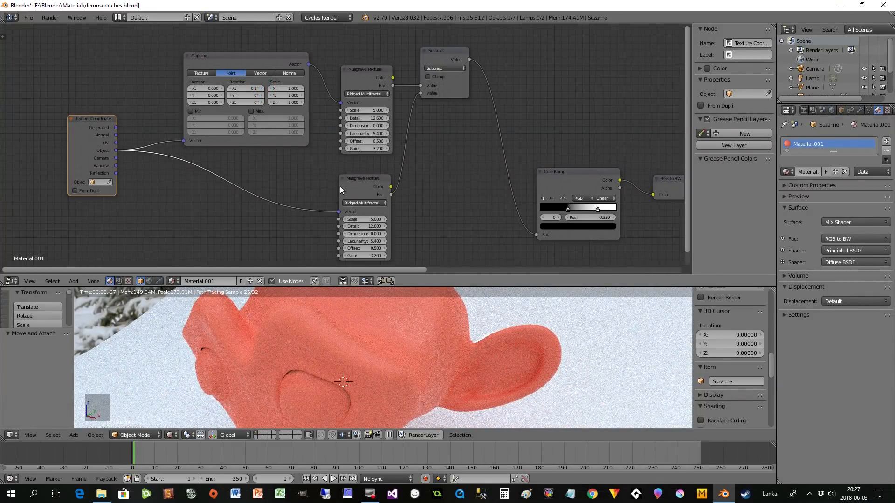
{"action": "left_click_drag", "start_coordinate": [353, 183], "coordinate": [356, 174]}
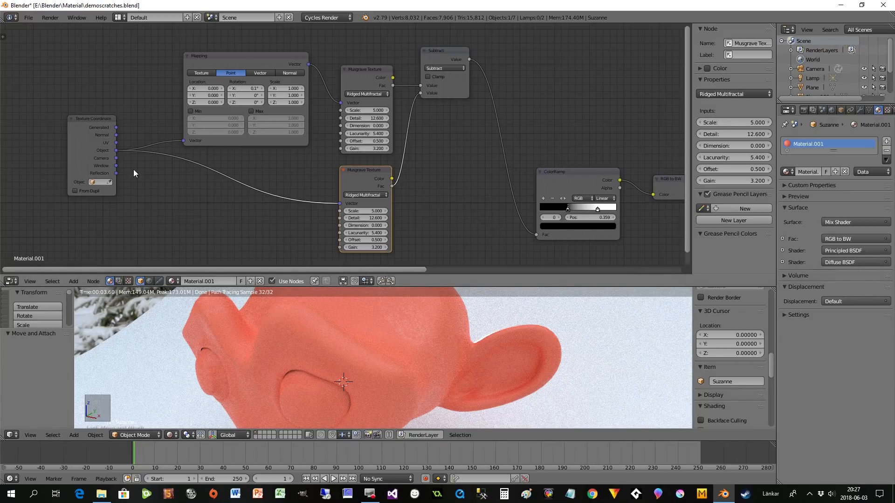
{"action": "mouse_move", "coordinate": [87, 150]}
{"action": "left_mouse_down"}
{"action": "mouse_move", "coordinate": [70, 144]}
{"action": "mouse_move", "coordinate": [77, 150]}
{"action": "left_mouse_up"}
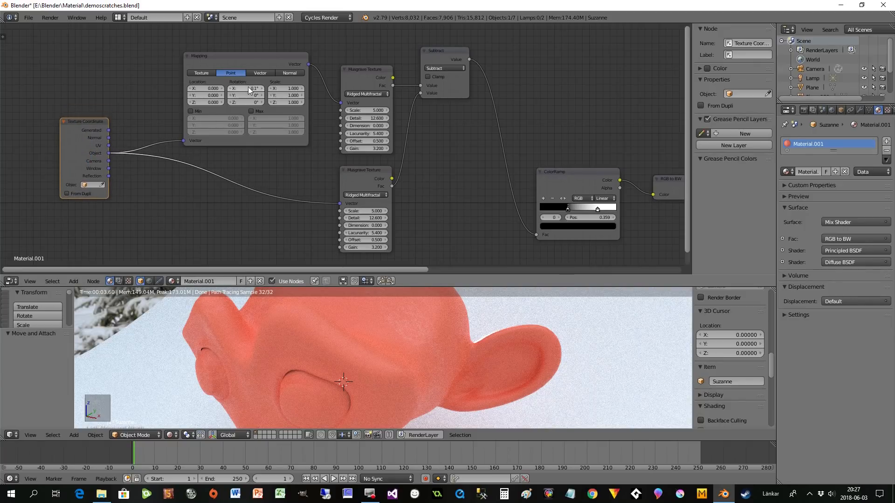
{"action": "left_click_drag", "start_coordinate": [249, 61], "coordinate": [249, 51]}
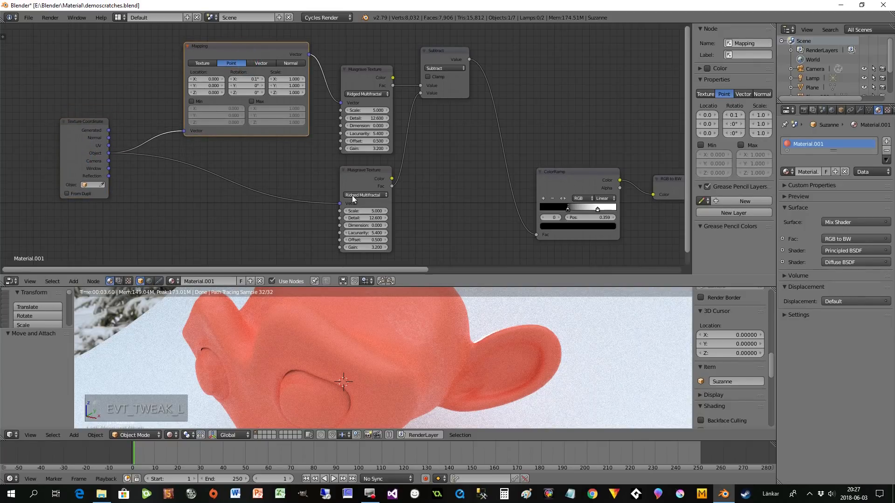
Try the ColorRamp's white stop at 0.173 and black stop at 0.559, and return black to 0.000 with white at the far end
{"action": "middle_click_drag", "start_coordinate": [453, 190], "coordinate": [374, 195]}
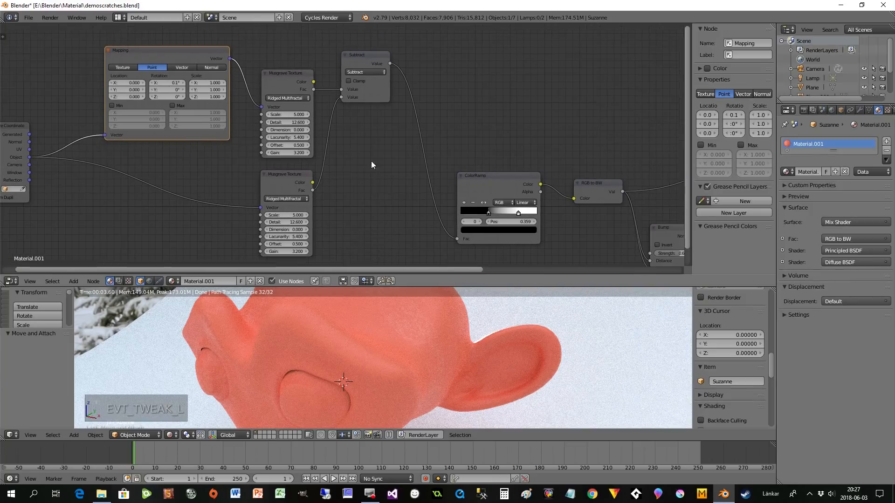
{"action": "middle_click_drag", "start_coordinate": [397, 225], "coordinate": [248, 201]}
{"action": "scroll", "coordinate": [384, 359], "scroll_direction": "up", "scroll_amount": 3}
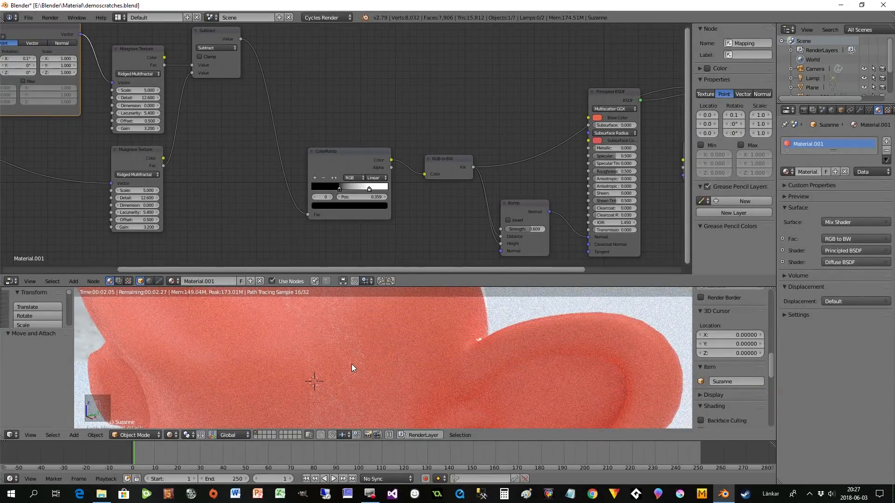
{"action": "left_click_drag", "start_coordinate": [339, 187], "coordinate": [293, 183]}
{"action": "left_click_drag", "start_coordinate": [373, 188], "coordinate": [323, 185]}
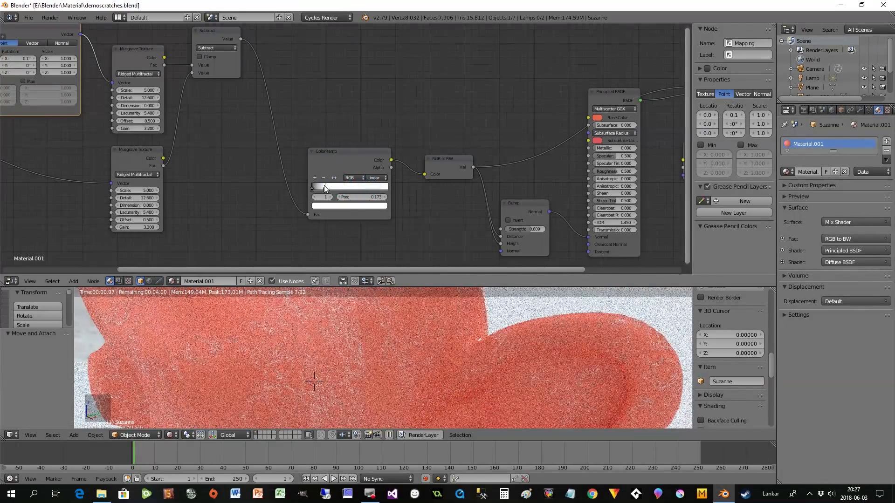
{"action": "left_click_drag", "start_coordinate": [325, 186], "coordinate": [391, 193]}
{"action": "left_click_drag", "start_coordinate": [313, 188], "coordinate": [359, 198]}
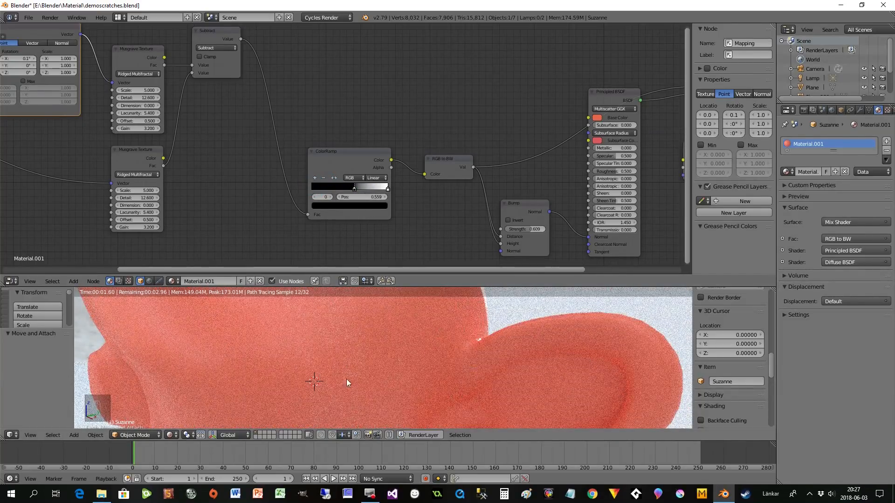
{"action": "left_click_drag", "start_coordinate": [353, 187], "coordinate": [298, 183]}
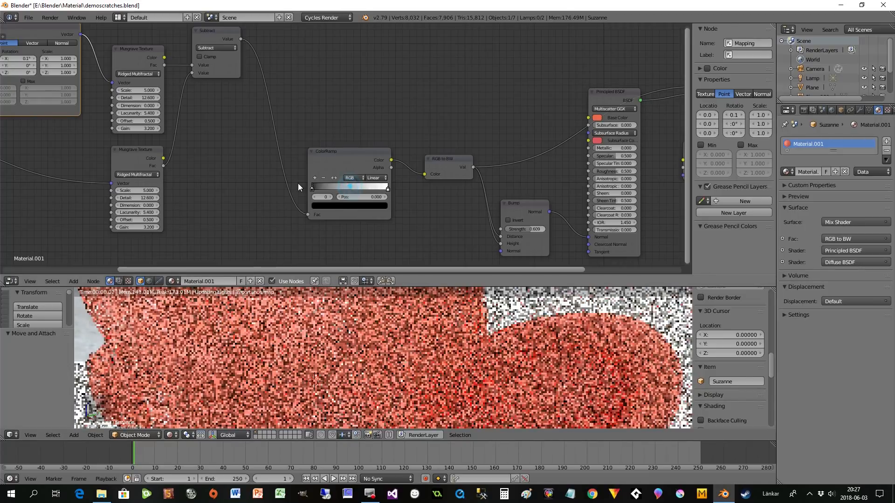
Set the ColorRamp's white stop to position 0.478 and the Bump node's strength to 1.000
{"action": "left_click_drag", "start_coordinate": [390, 187], "coordinate": [345, 189]}
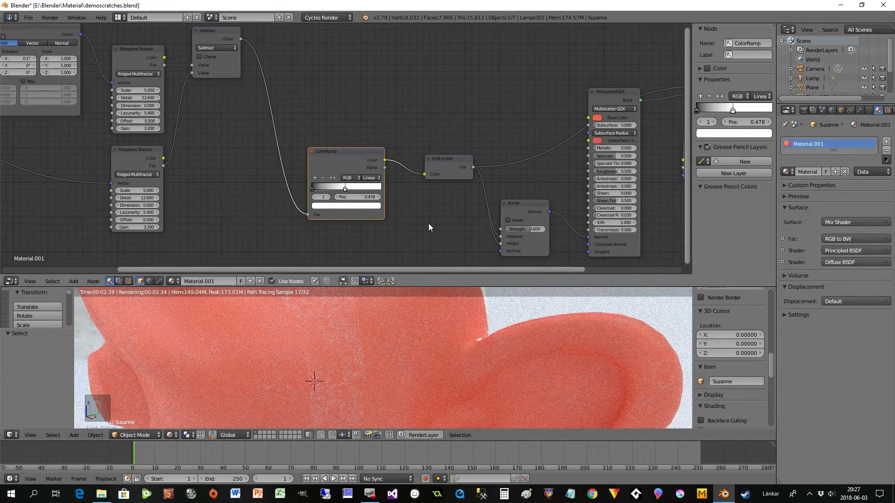
{"action": "mouse_move", "coordinate": [529, 229]}
{"action": "left_mouse_down"}
{"action": "mouse_move", "coordinate": [503, 228]}
{"action": "mouse_move", "coordinate": [545, 229]}
{"action": "left_mouse_up"}
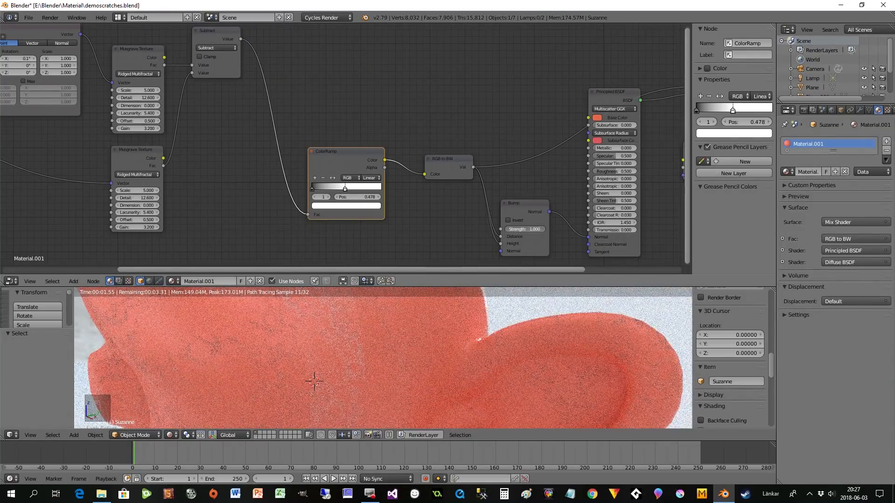
{"action": "scroll", "coordinate": [231, 359], "scroll_direction": "up", "scroll_amount": 2}
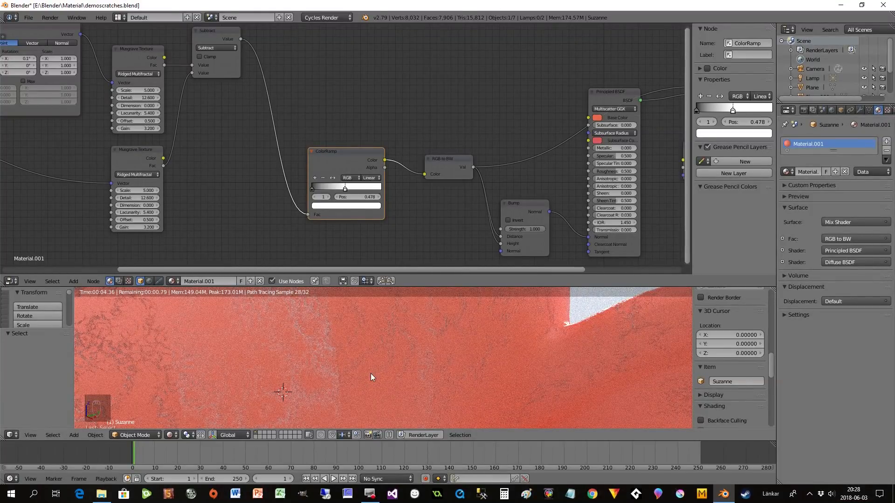
{"action": "scroll", "coordinate": [320, 347], "scroll_direction": "down", "scroll_amount": 2}
Move the Mapping node clear of the others, add a Value node and connect it to the Offset of both Musgrave Textures
{"action": "middle_click_drag", "start_coordinate": [264, 194], "coordinate": [397, 216]}
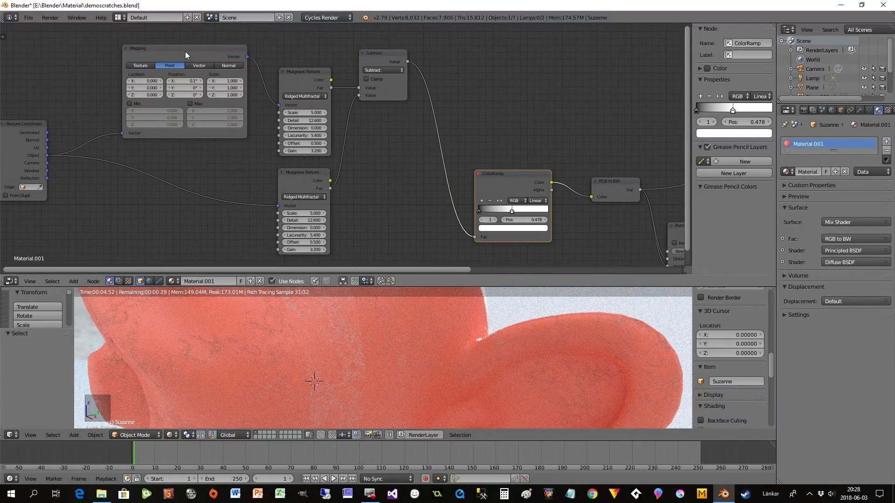
{"action": "left_click_drag", "start_coordinate": [185, 52], "coordinate": [159, 40]}
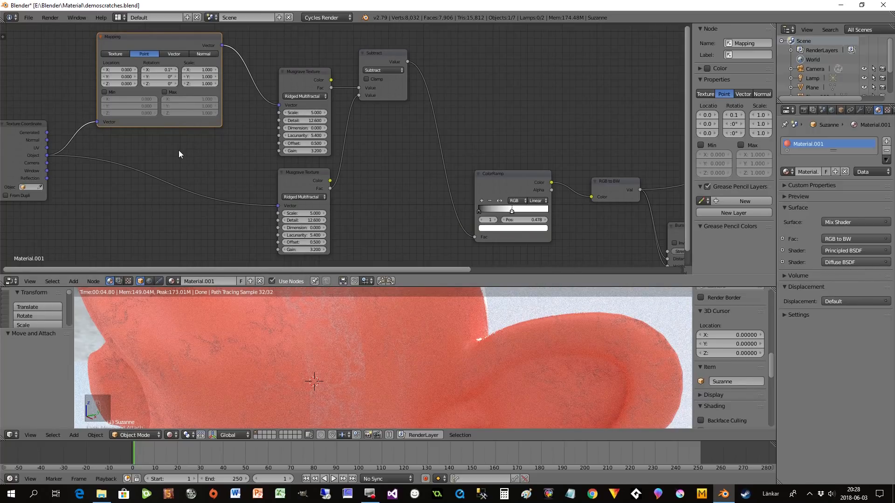
{"action": "key", "text": "shift+a"}
{"action": "mouse_move", "coordinate": [152, 98]}
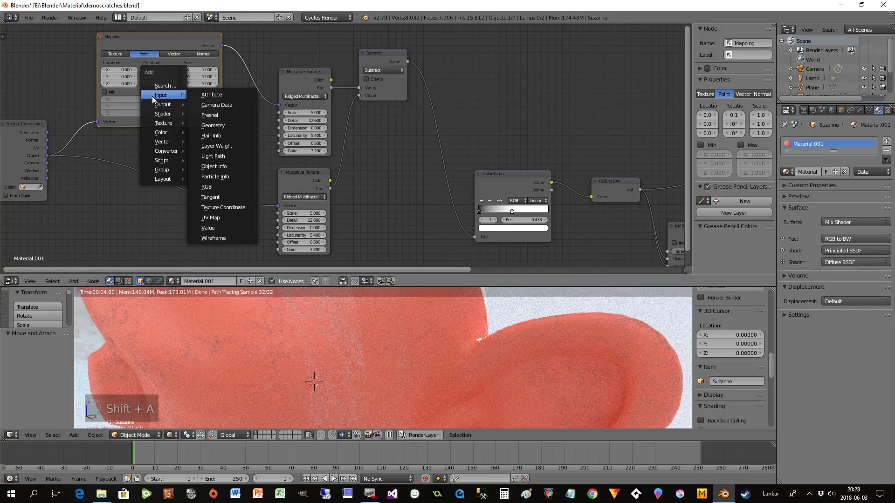
{"action": "left_click", "coordinate": [208, 227]}
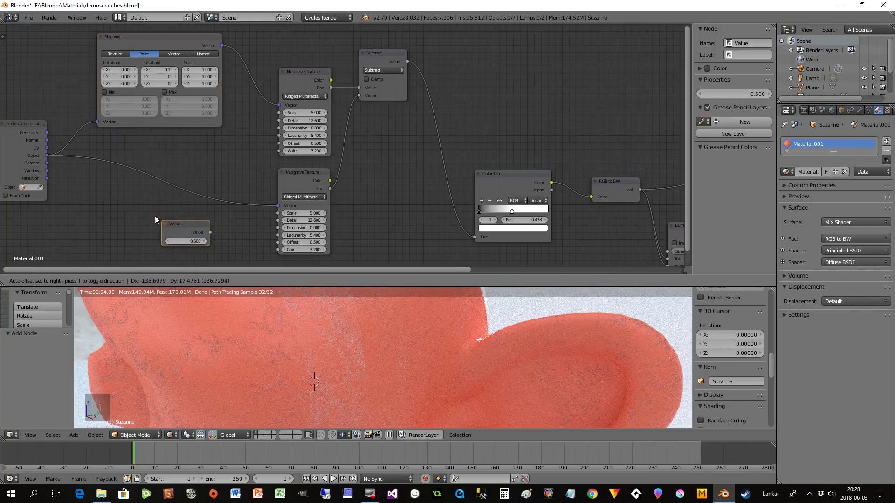
{"action": "left_click", "coordinate": [137, 217]}
{"action": "left_click_drag", "start_coordinate": [186, 228], "coordinate": [279, 143]}
{"action": "left_click_drag", "start_coordinate": [187, 229], "coordinate": [278, 242]}
Set the Value node to 0.600 and the lower Musgrave Texture's Detail to 12.300
{"action": "left_click_drag", "start_coordinate": [158, 238], "coordinate": [117, 239]}
{"action": "left_click", "coordinate": [180, 237]}
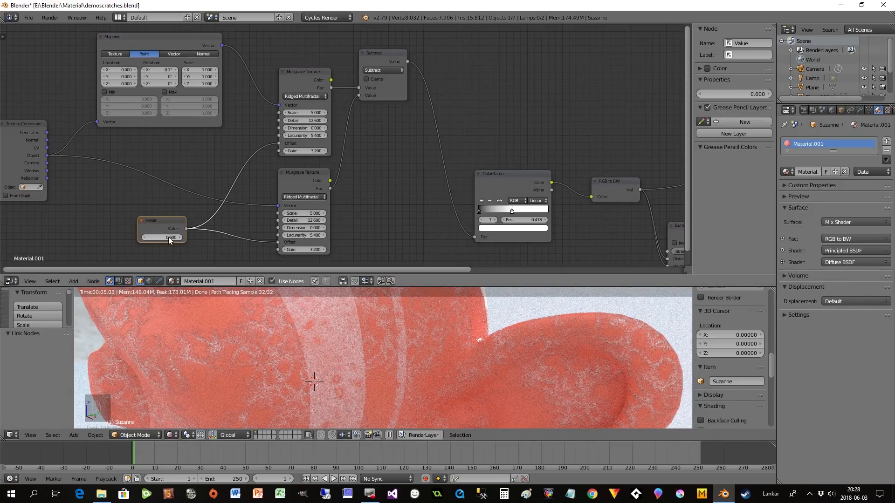
{"action": "mouse_move", "coordinate": [306, 222]}
{"action": "left_mouse_down"}
{"action": "mouse_move", "coordinate": [282, 222]}
{"action": "mouse_move", "coordinate": [303, 223]}
{"action": "left_mouse_up"}
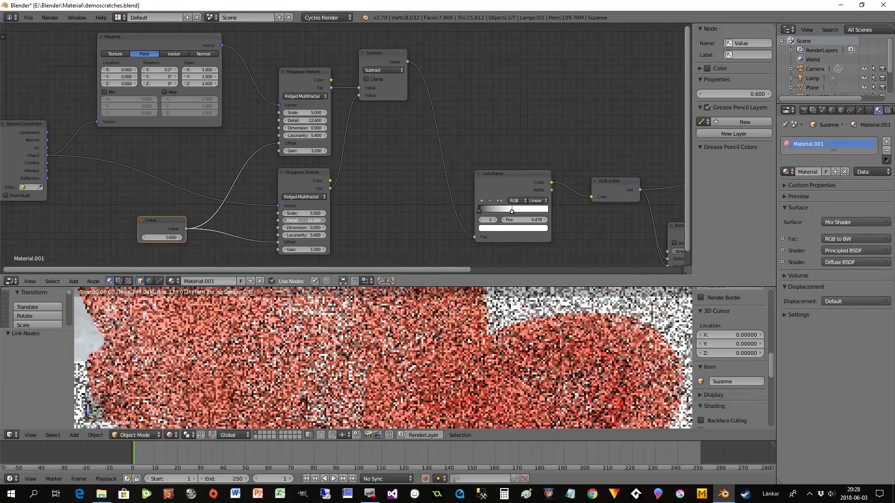
Label the Value node "Offset" and place it beneath the Mapping node, leaving room below it
{"action": "left_click", "coordinate": [166, 220]}
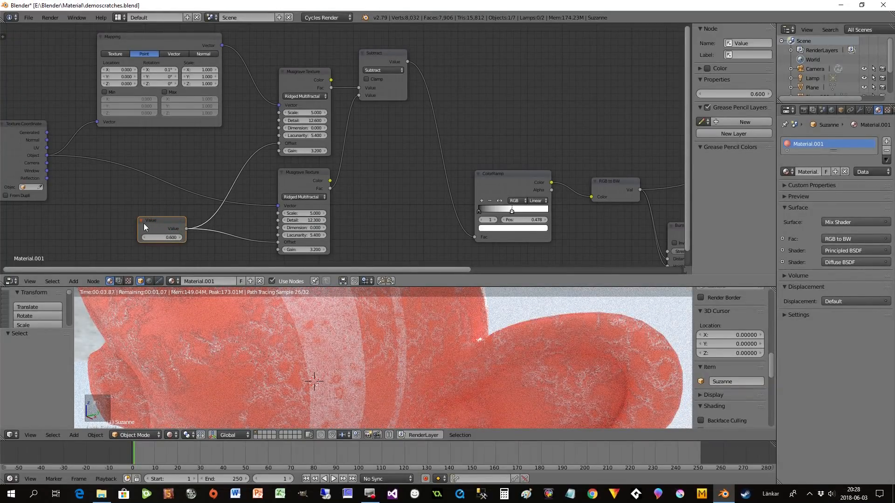
{"action": "left_click_drag", "start_coordinate": [143, 223], "coordinate": [155, 213]}
{"action": "left_click", "coordinate": [153, 213]}
{"action": "key", "text": "n"}
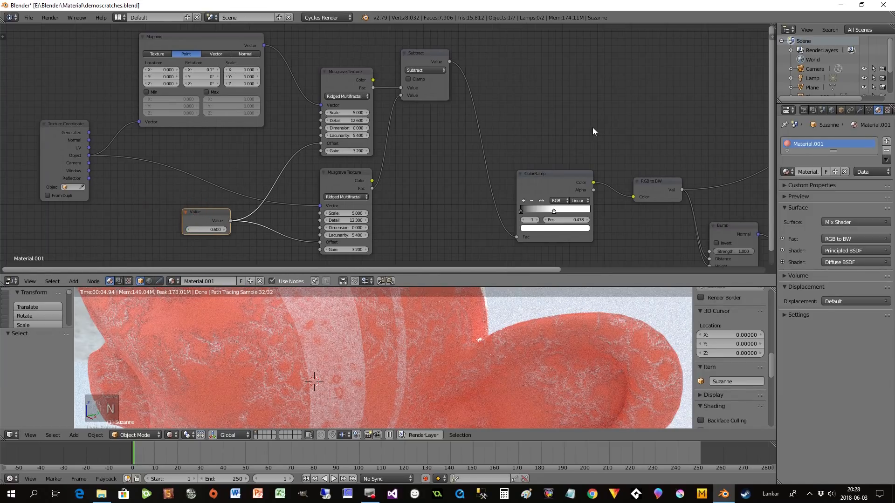
{"action": "key", "text": "n"}
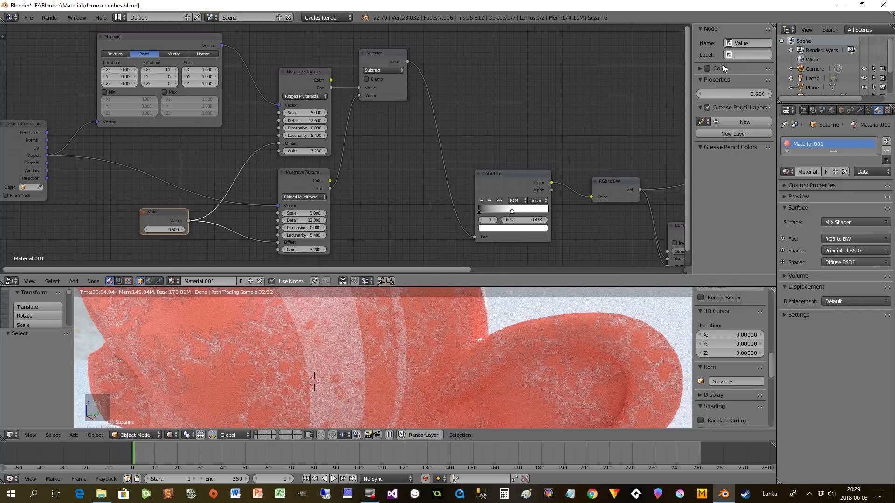
{"action": "left_click", "coordinate": [732, 54]}
{"action": "type", "text": "Offset"}
{"action": "key", "text": "Return"}
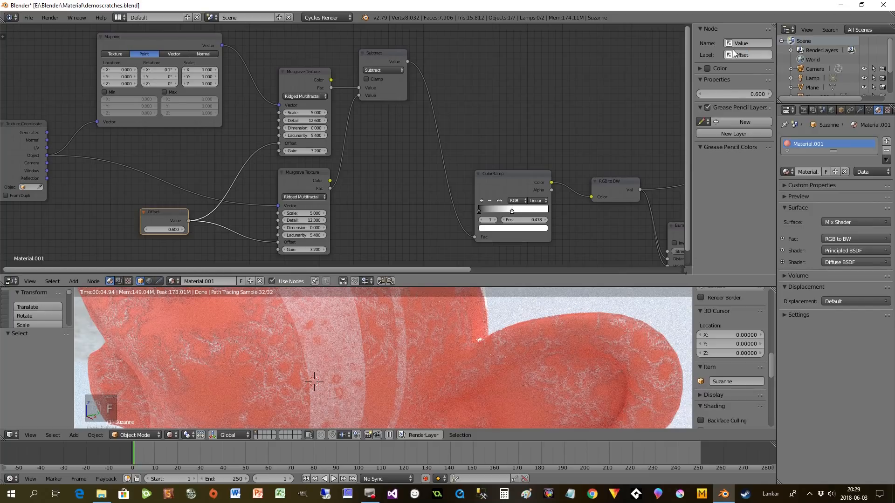
{"action": "left_click_drag", "start_coordinate": [175, 208], "coordinate": [160, 184]}
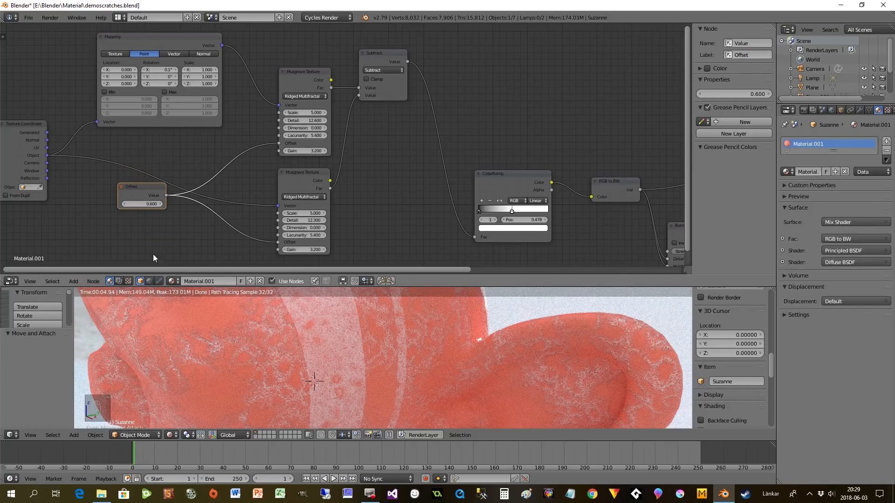
Add a second Value node below the Offset node and connect it to the Gain of both Musgrave Textures
{"action": "key", "text": "shift+a"}
{"action": "mouse_move", "coordinate": [151, 235]}
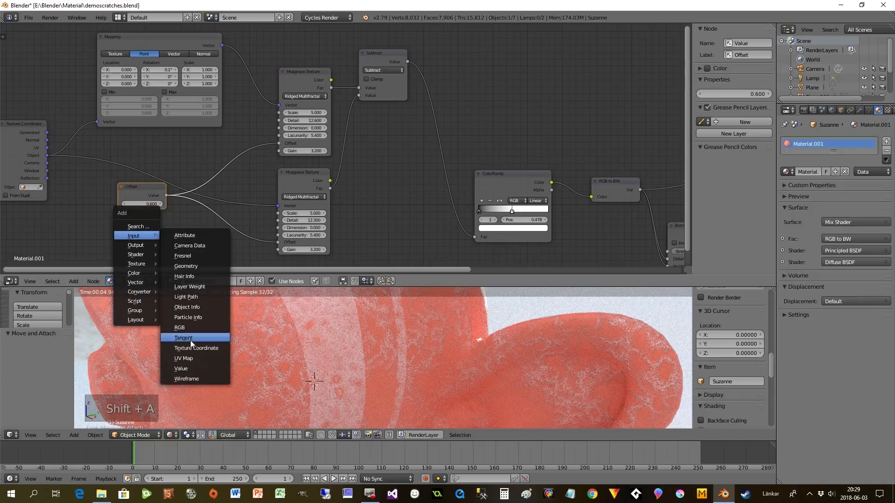
{"action": "left_click", "coordinate": [188, 370]}
{"action": "left_click", "coordinate": [117, 230]}
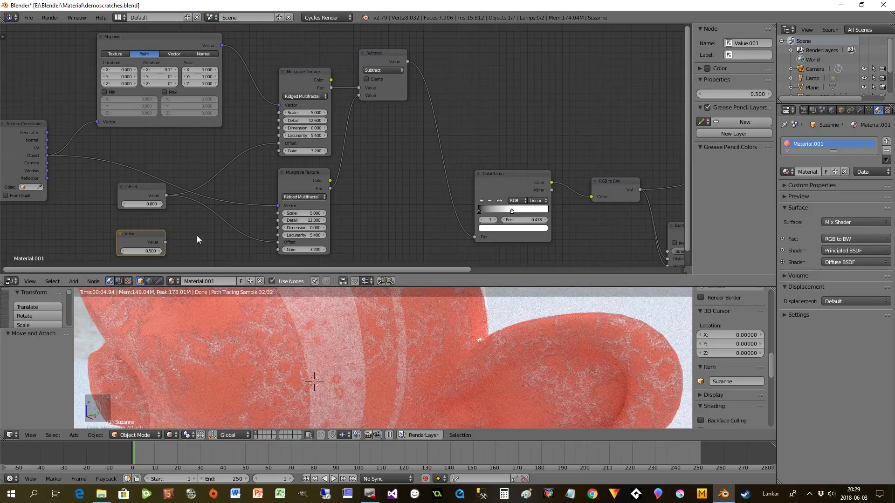
{"action": "left_click_drag", "start_coordinate": [165, 242], "coordinate": [279, 150]}
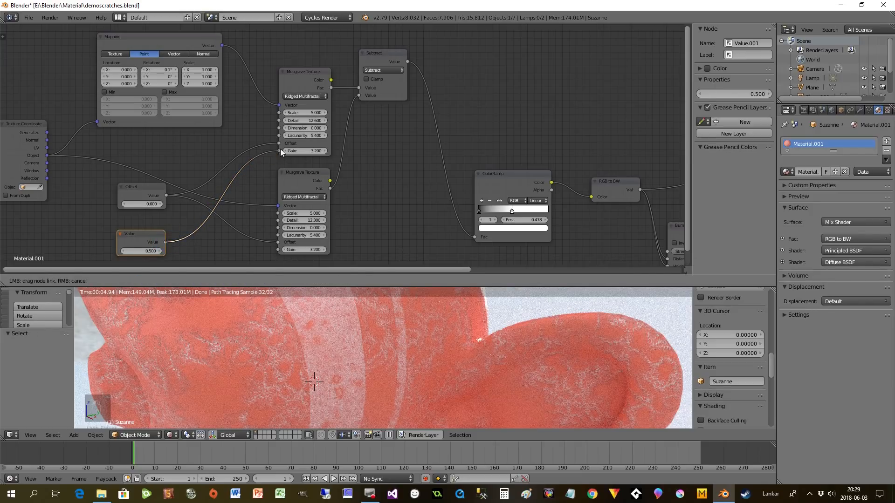
{"action": "left_click_drag", "start_coordinate": [165, 243], "coordinate": [280, 249]}
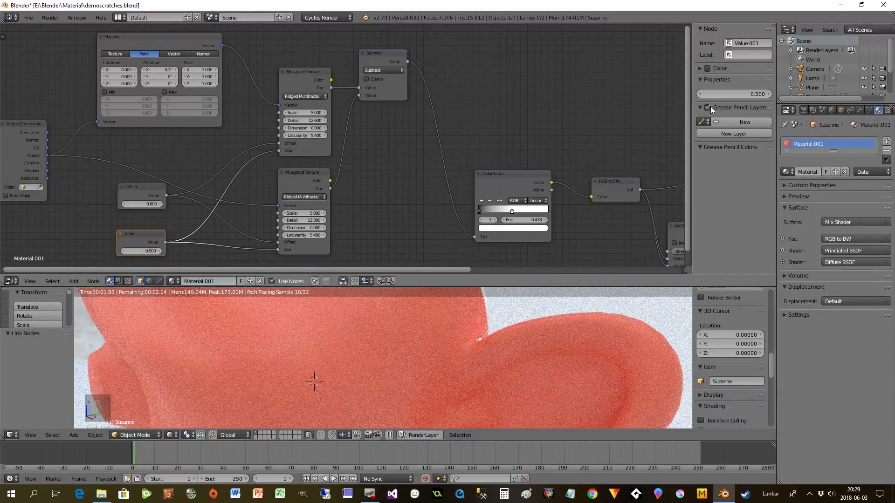
Label the second Value node "Gain" and set its value to 2.200
{"action": "left_click", "coordinate": [736, 54]}
{"action": "type", "text": "Gain"}
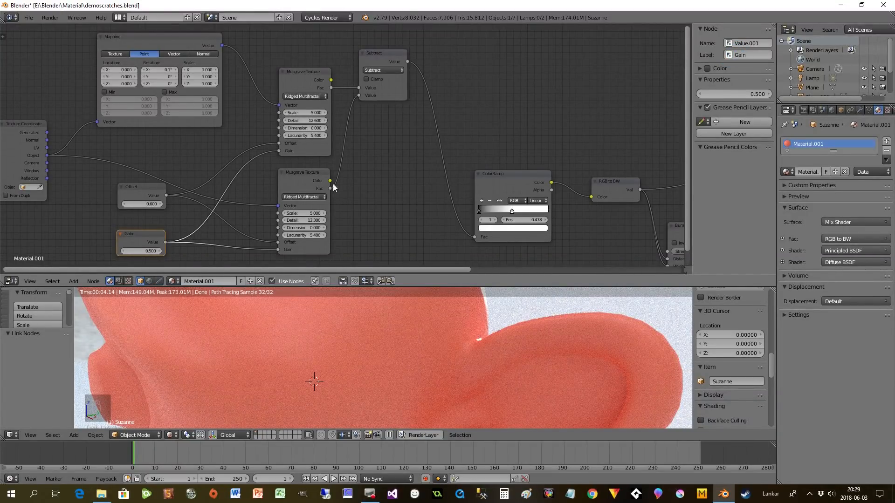
{"action": "left_click_drag", "start_coordinate": [158, 247], "coordinate": [238, 247]}
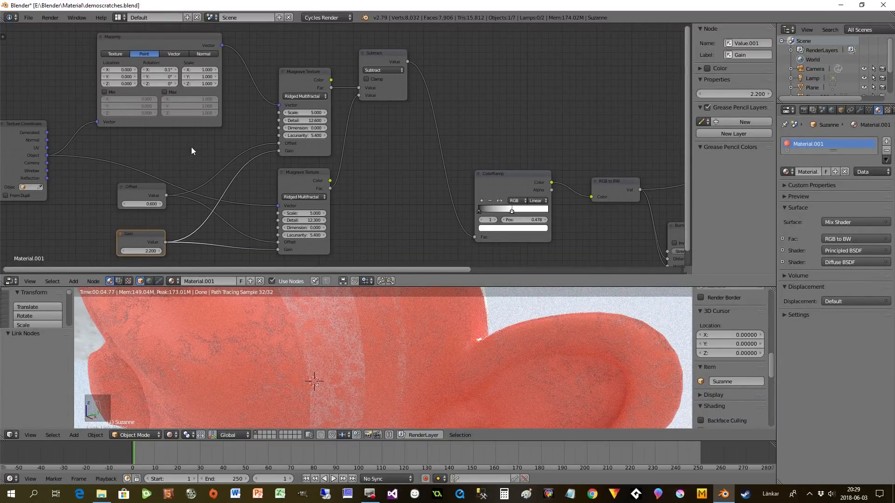
Add a third Value node between the Mapping and Offset nodes and connect it to the Detail of both Musgrave Textures
{"action": "key", "text": "shift+a"}
{"action": "mouse_move", "coordinate": [191, 148]}
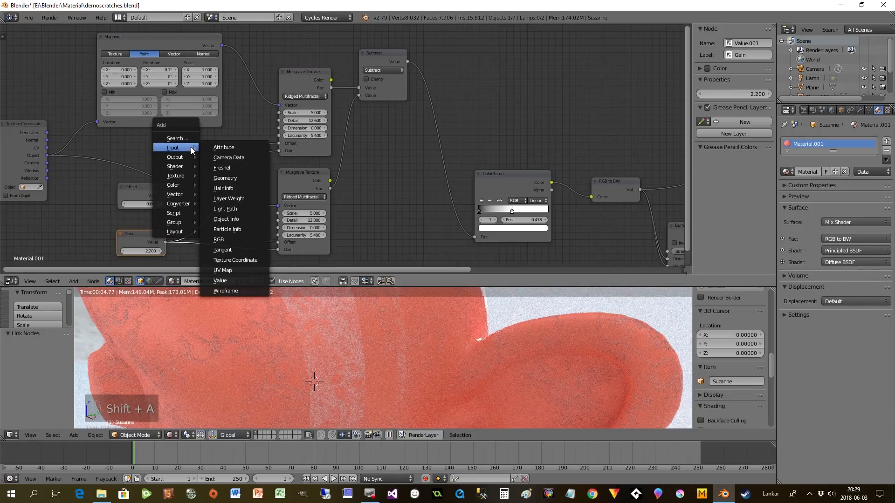
{"action": "left_click", "coordinate": [222, 280]}
{"action": "left_click", "coordinate": [125, 137]}
{"action": "left_click_drag", "start_coordinate": [172, 149], "coordinate": [279, 121]}
{"action": "left_click_drag", "start_coordinate": [171, 146], "coordinate": [278, 219]}
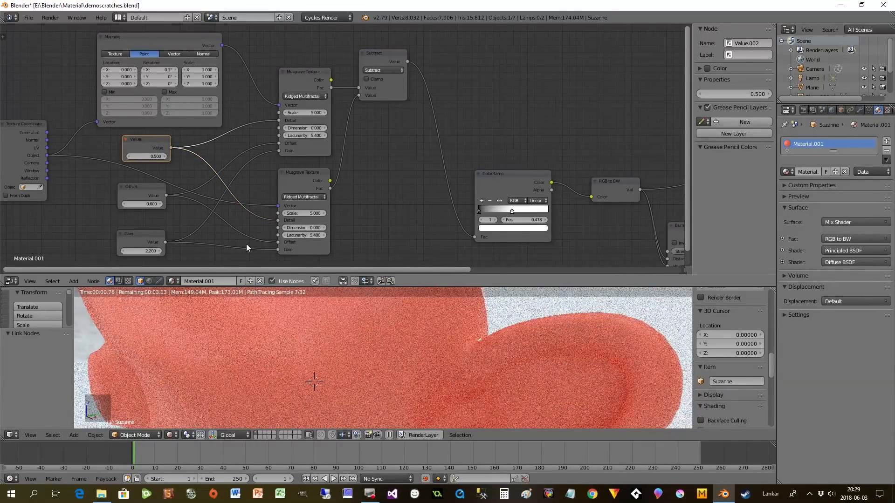
Label the third Value node "Detail" and set its value to 4.200
{"action": "left_click", "coordinate": [739, 54]}
{"action": "type", "text": "Detail"}
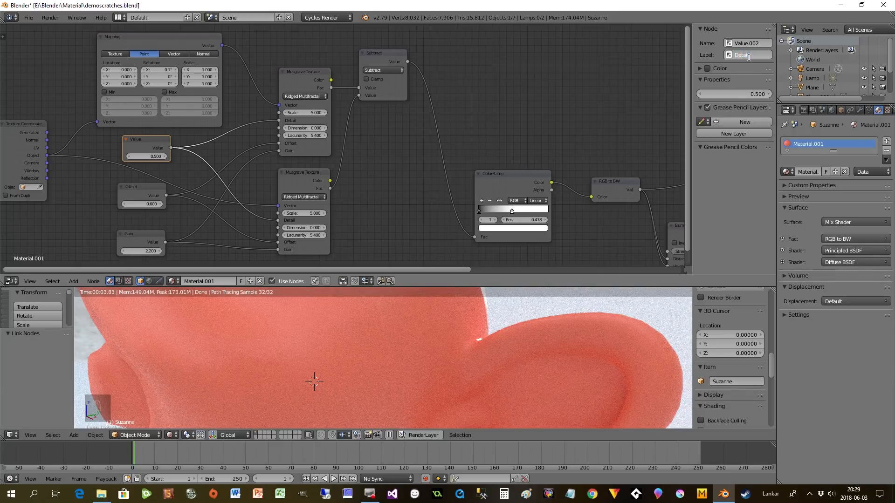
{"action": "left_click_drag", "start_coordinate": [147, 155], "coordinate": [191, 156]}
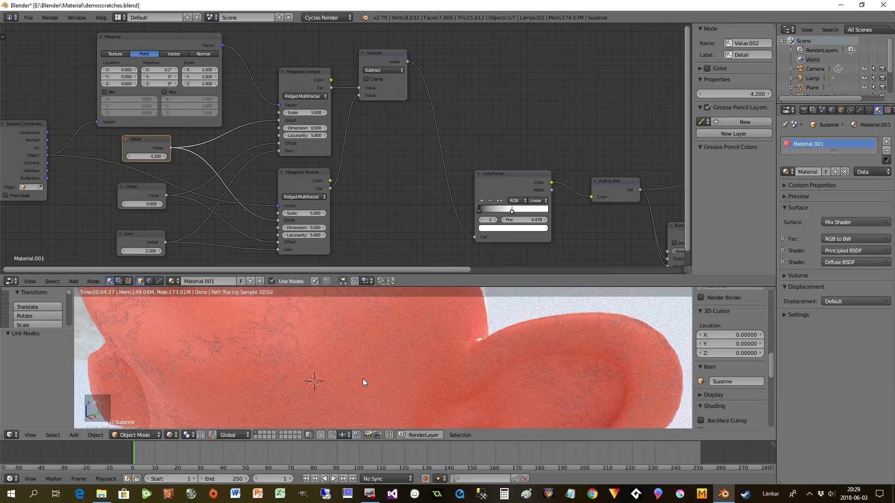
Set the Detail value node feeding both Musgrave textures to 9.9
{"action": "scroll", "coordinate": [362, 378], "scroll_direction": "down", "scroll_amount": 2}
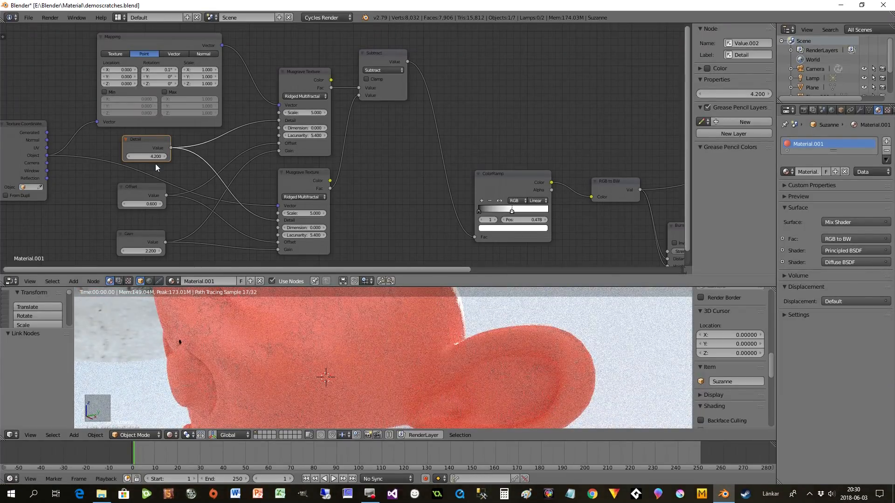
{"action": "left_click_drag", "start_coordinate": [147, 156], "coordinate": [253, 156]}
{"action": "left_click_drag", "start_coordinate": [155, 156], "coordinate": [139, 154]}
{"action": "scroll", "coordinate": [311, 356], "scroll_direction": "down", "scroll_amount": 1}
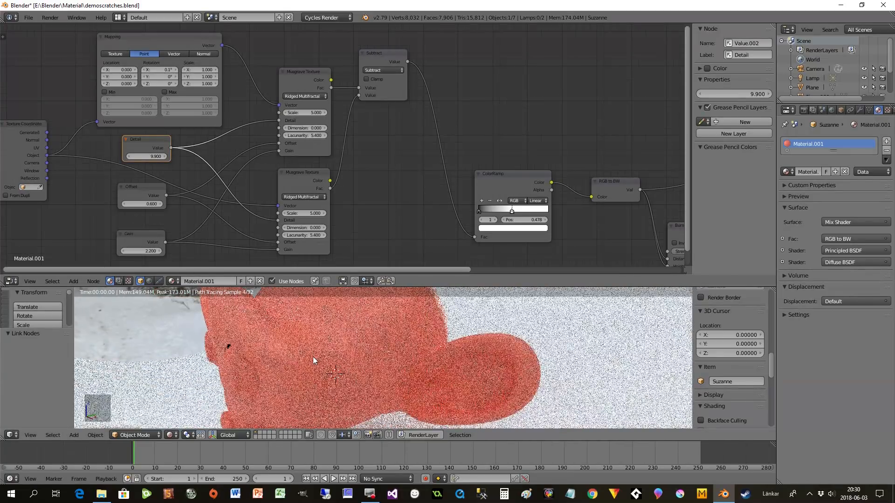
Examine the rendered scratches around Suzanne's eyes and the node network that produces them
{"action": "middle_click_drag", "start_coordinate": [313, 358], "coordinate": [383, 407]}
{"action": "scroll", "coordinate": [384, 408], "scroll_direction": "up", "scroll_amount": 2}
{"action": "scroll", "coordinate": [383, 407], "scroll_direction": "up", "scroll_amount": 2}
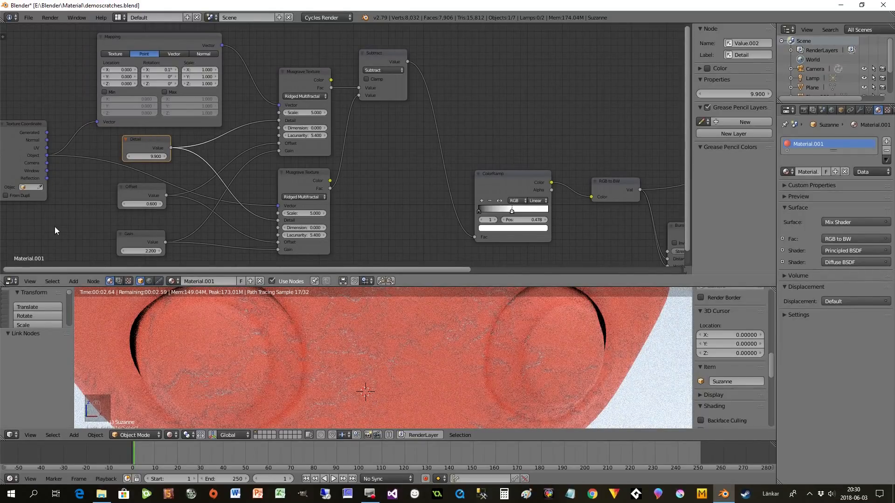
{"action": "mouse_move", "coordinate": [74, 227]}
{"action": "middle_mouse_down"}
{"action": "mouse_move", "coordinate": [84, 226]}
{"action": "mouse_move", "coordinate": [66, 219]}
{"action": "mouse_move", "coordinate": [73, 227]}
{"action": "middle_mouse_up"}
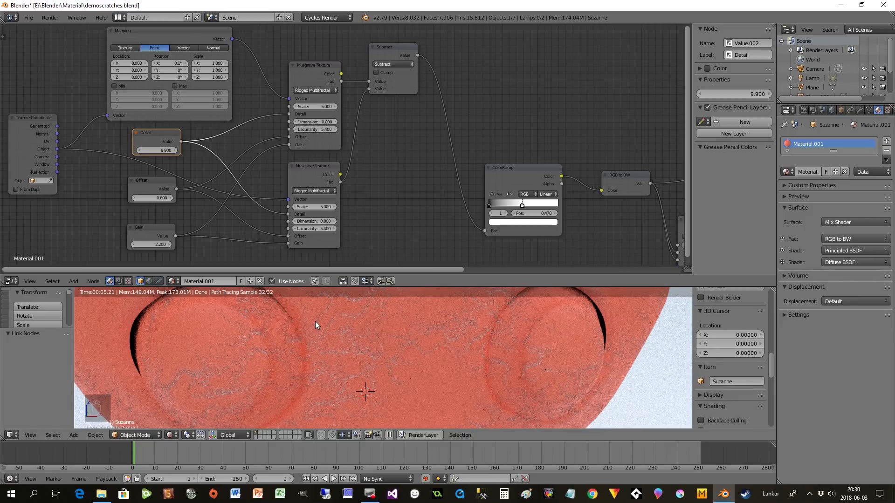
{"action": "scroll", "coordinate": [378, 200], "scroll_direction": "down", "scroll_amount": 1}
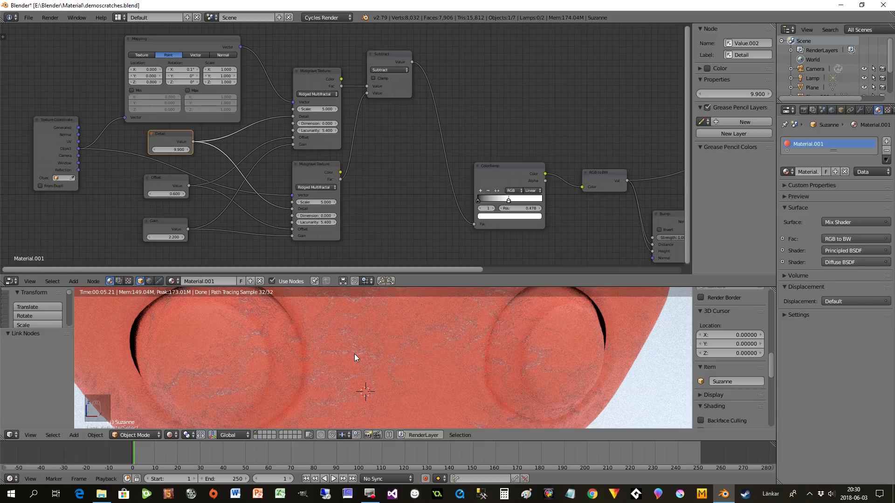
{"action": "scroll", "coordinate": [354, 355], "scroll_direction": "down", "scroll_amount": 1}
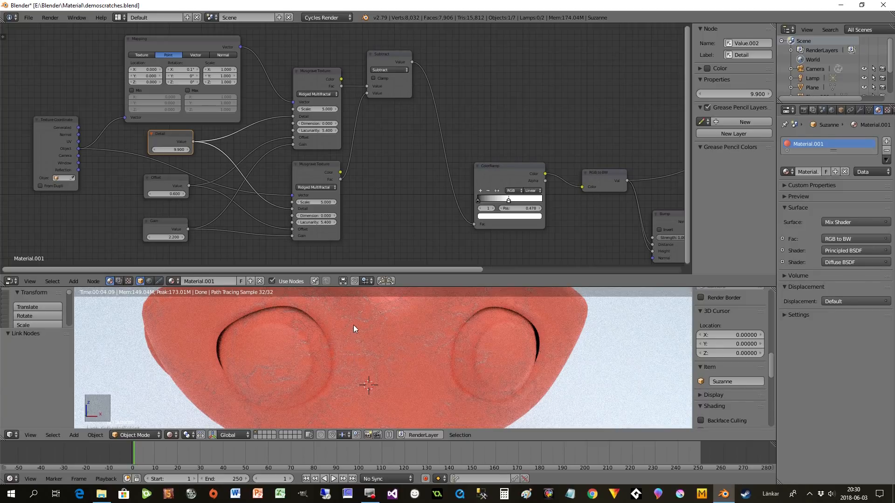
{"action": "middle_click_drag", "start_coordinate": [384, 240], "coordinate": [359, 194]}
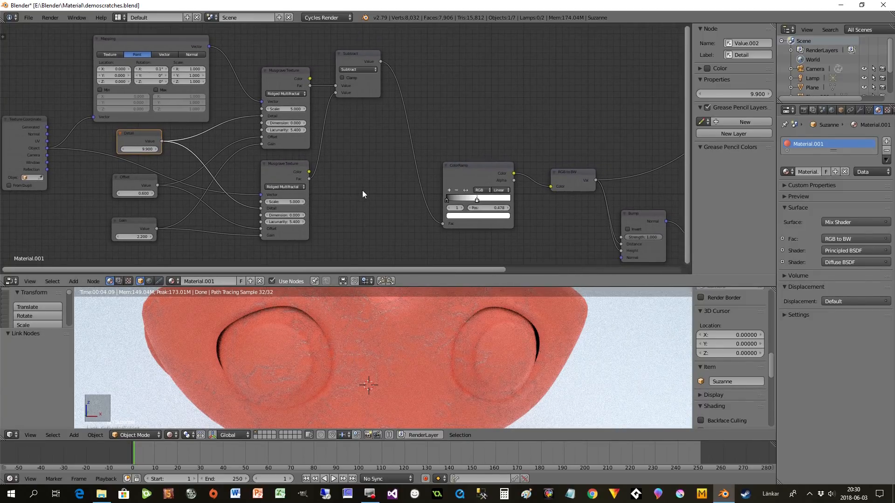
{"action": "scroll", "coordinate": [363, 189], "scroll_direction": "up", "scroll_amount": 2}
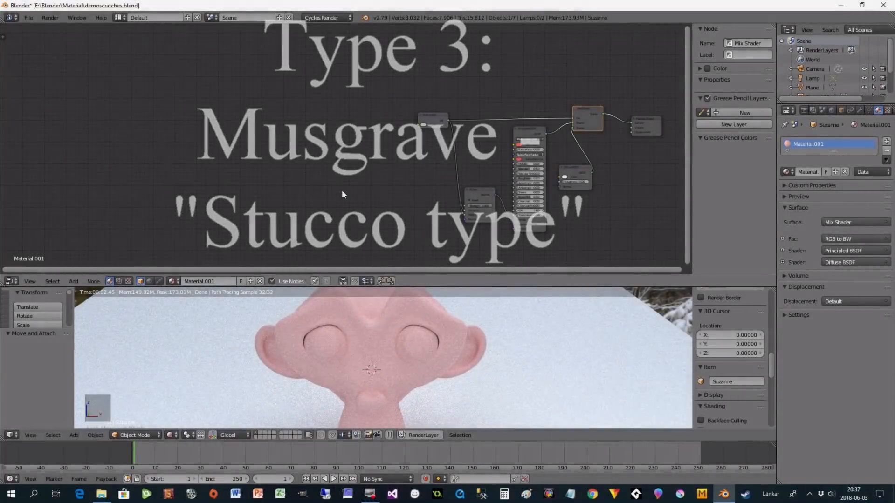
Examine the basic shader network of RGB to BW, Bump, Principled BSDF, Diffuse BSDF and Mix Shader nodes
{"action": "scroll", "coordinate": [342, 190], "scroll_direction": "up", "scroll_amount": 1}
{"action": "scroll", "coordinate": [389, 214], "scroll_direction": "up", "scroll_amount": 1}
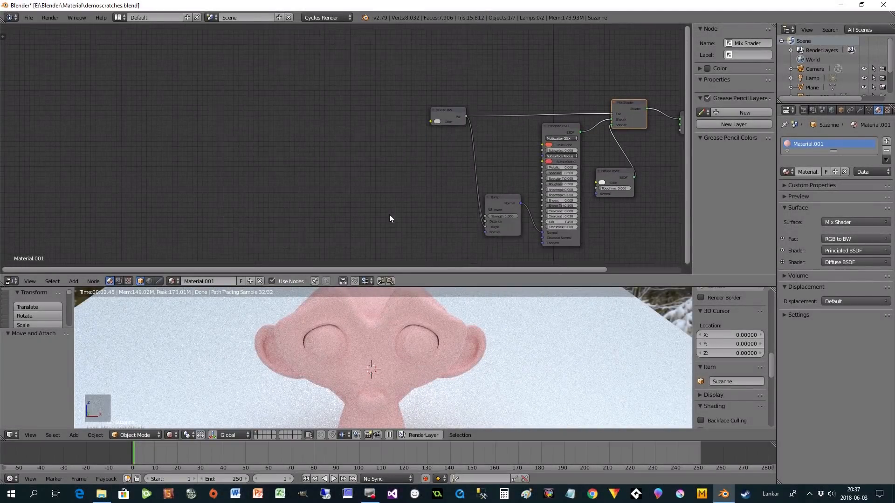
{"action": "scroll", "coordinate": [390, 218], "scroll_direction": "up", "scroll_amount": 1}
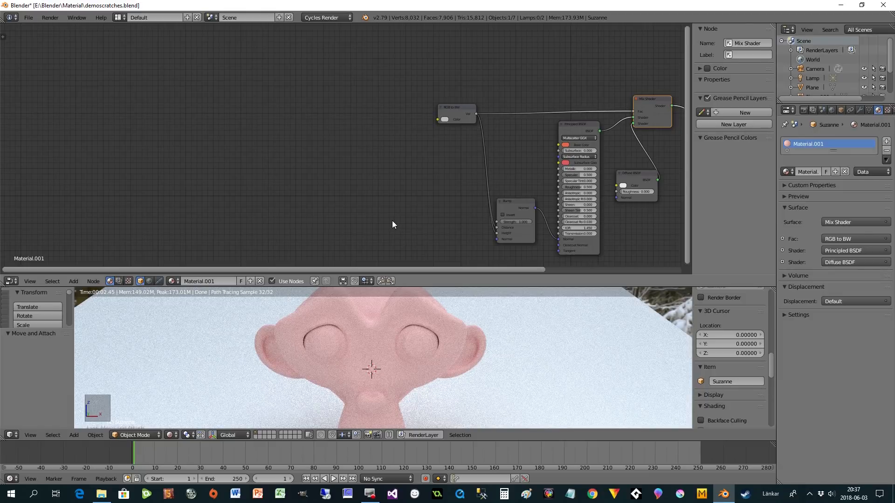
{"action": "scroll", "coordinate": [392, 221], "scroll_direction": "up", "scroll_amount": 1}
{"action": "middle_click_drag", "start_coordinate": [409, 204], "coordinate": [365, 199]}
{"action": "scroll", "coordinate": [395, 351], "scroll_direction": "up", "scroll_amount": 3}
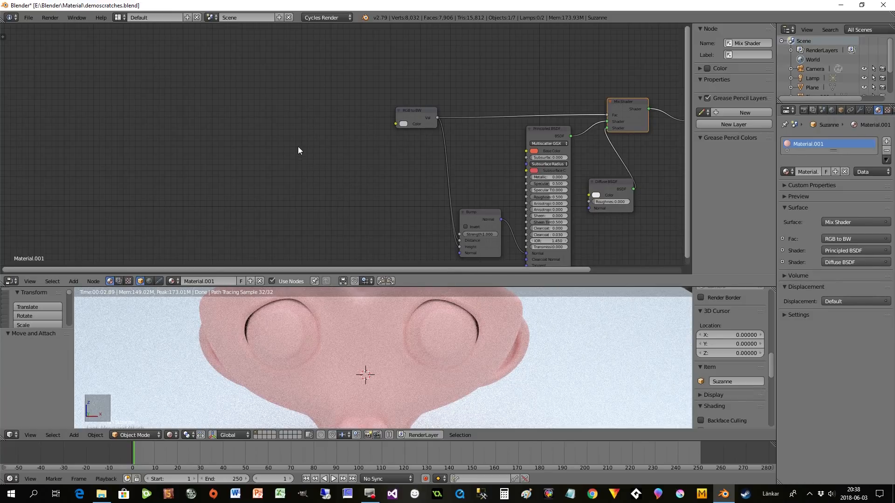
{"action": "middle_click_drag", "start_coordinate": [424, 160], "coordinate": [334, 145]}
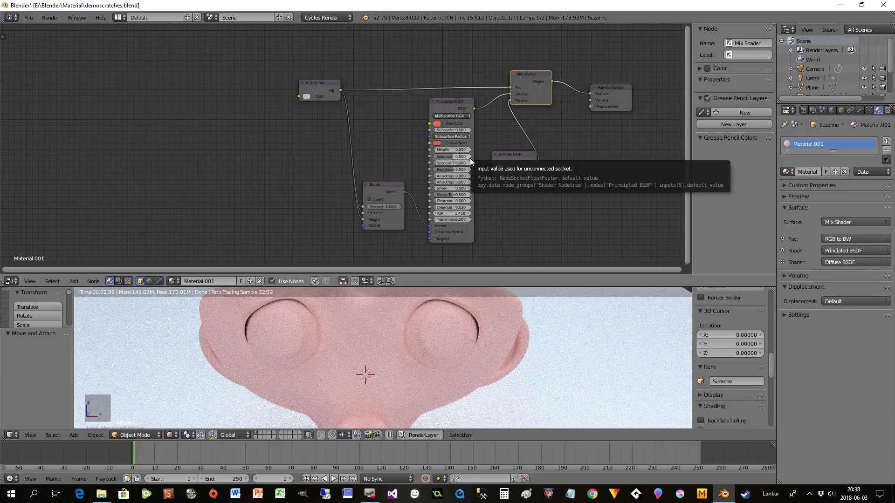
{"action": "scroll", "coordinate": [260, 147], "scroll_direction": "left", "scroll_amount": 5, "text": "ctrl"}
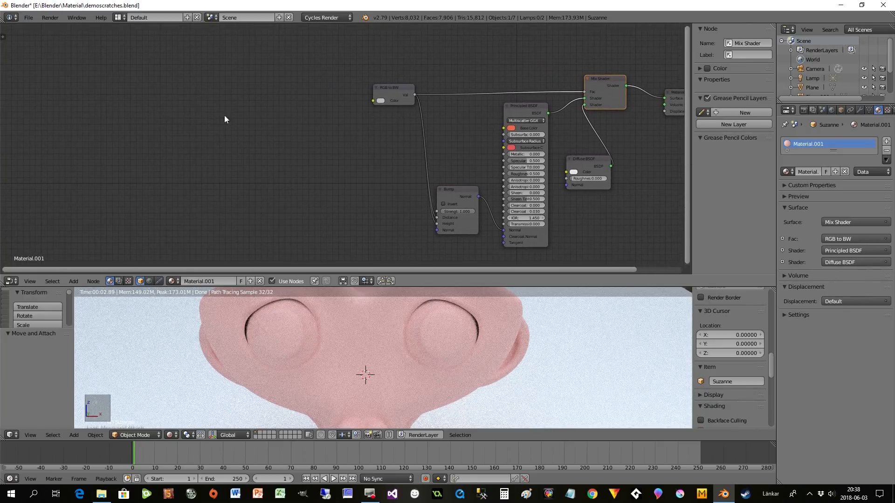
Add a Musgrave Texture node in the empty space ahead of the RGB to BW node
{"action": "key", "text": "shift+a"}
{"action": "mouse_move", "coordinate": [221, 133]}
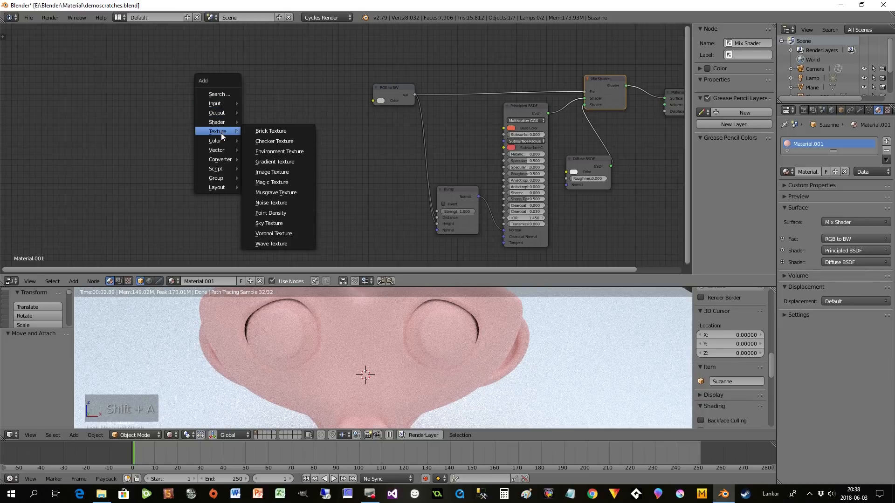
{"action": "left_click", "coordinate": [288, 194]}
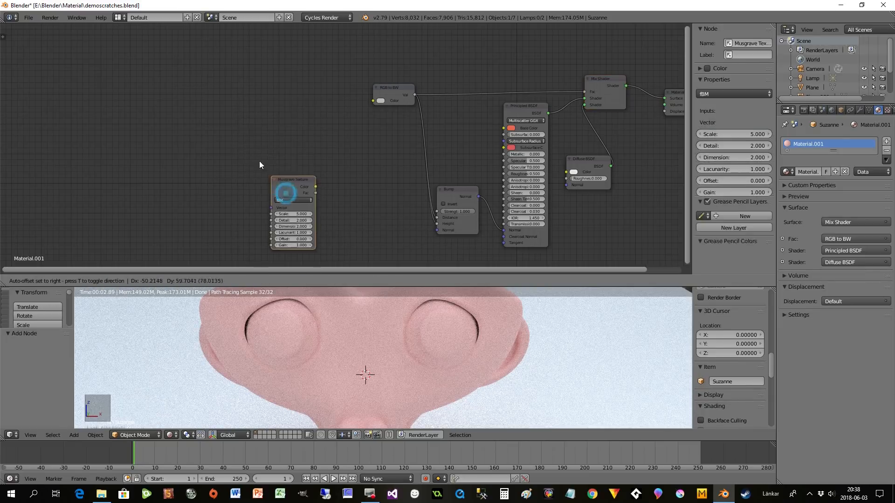
{"action": "left_click", "coordinate": [216, 76]}
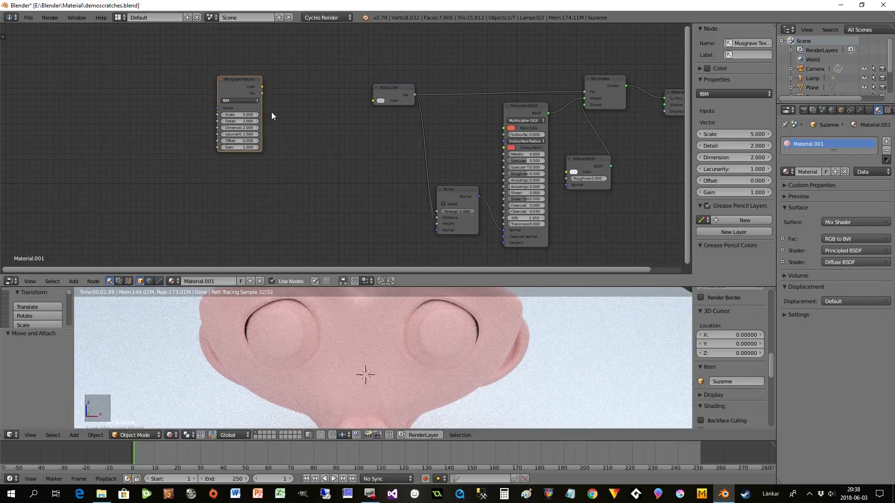
Add a Math node beside the Musgrave Texture and set its operation to Greater Than
{"action": "left_click_drag", "start_coordinate": [391, 89], "coordinate": [396, 82]}
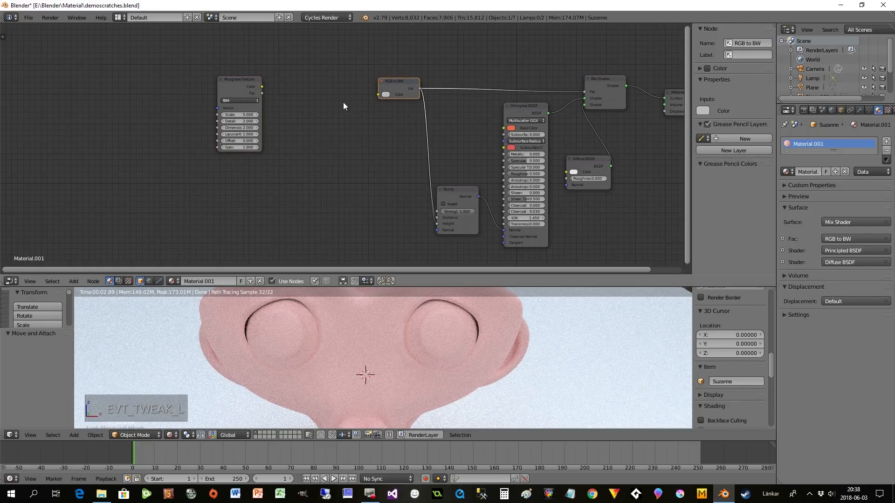
{"action": "key", "text": "shift+a"}
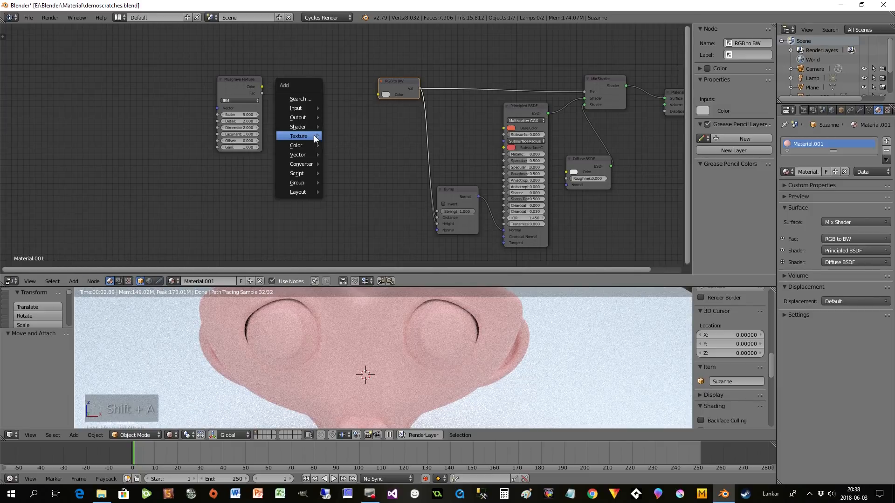
{"action": "mouse_move", "coordinate": [314, 136]}
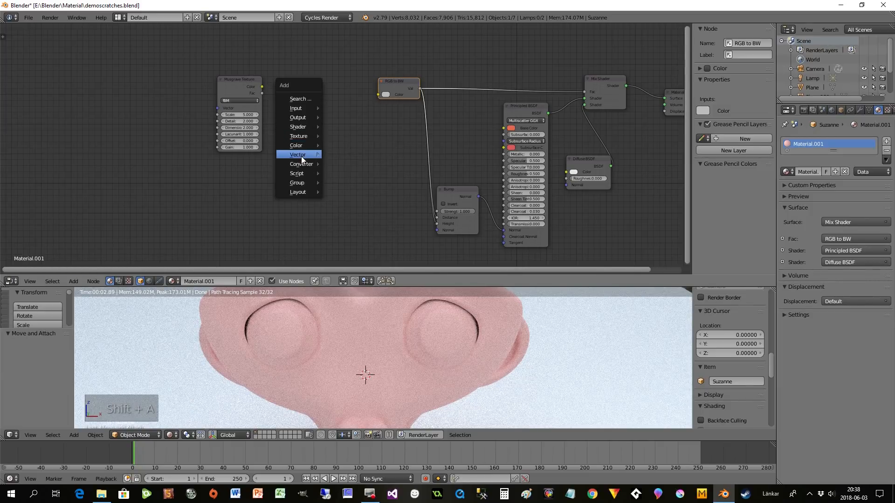
{"action": "mouse_move", "coordinate": [301, 163]}
{"action": "left_click", "coordinate": [354, 214]}
{"action": "left_click", "coordinate": [289, 96]}
{"action": "left_click", "coordinate": [289, 93]}
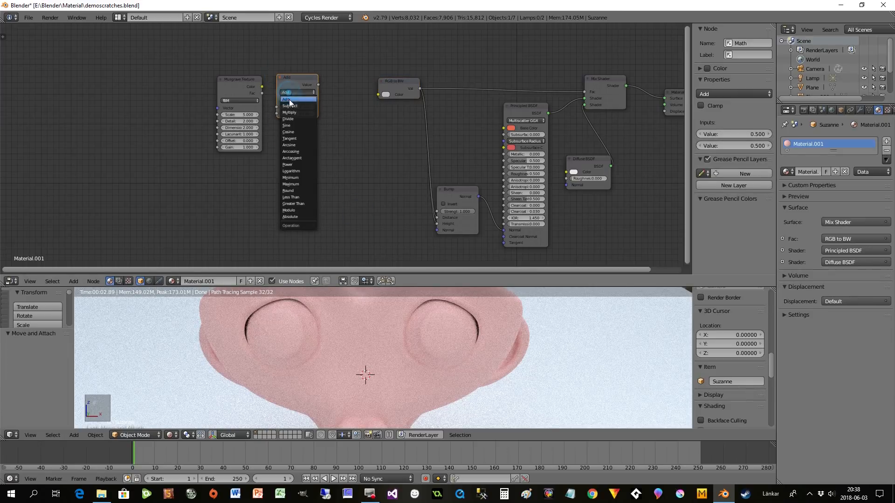
{"action": "left_click", "coordinate": [297, 203]}
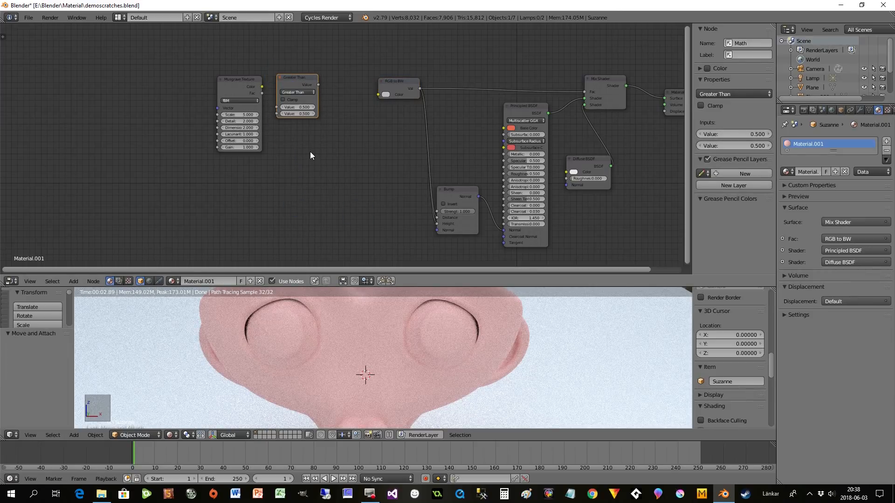
Add a second Math node after the Greater Than node and set its operation to Multiply
{"action": "key", "text": "shift+a"}
{"action": "mouse_move", "coordinate": [310, 151]}
{"action": "left_click", "coordinate": [343, 202]}
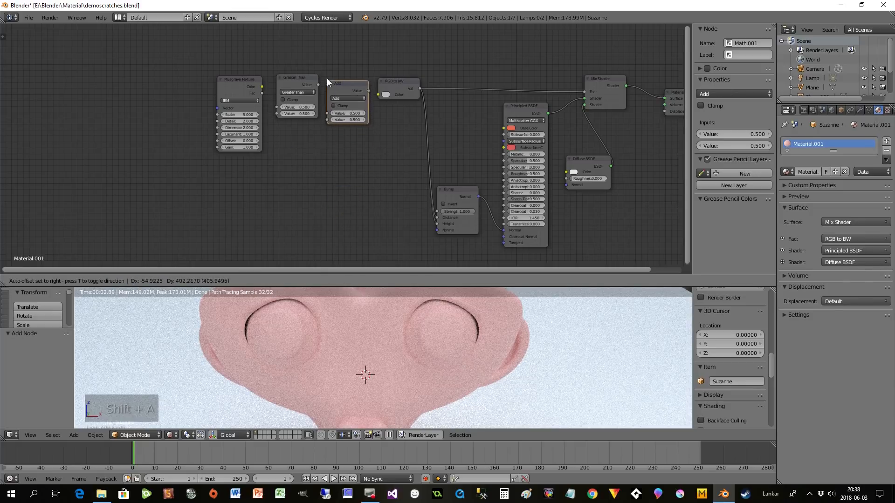
{"action": "left_click", "coordinate": [336, 80]}
{"action": "left_click", "coordinate": [337, 83]}
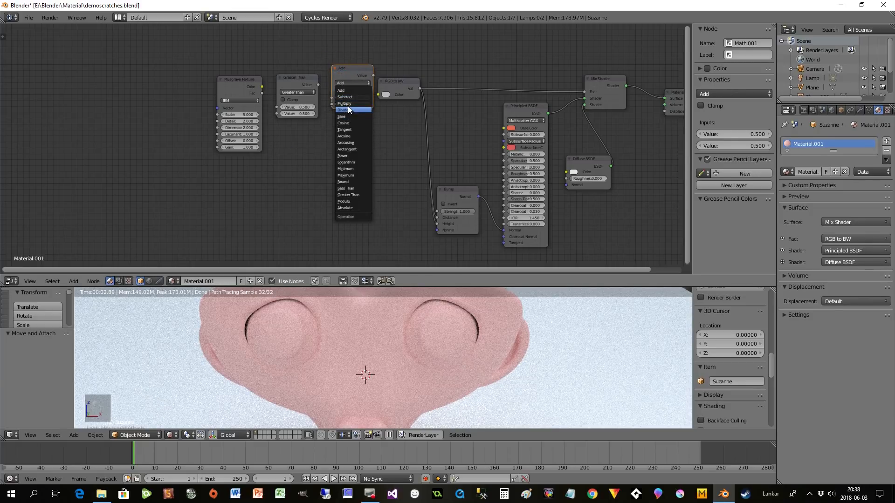
{"action": "left_click", "coordinate": [346, 103]}
Move the RGB to BW node above the Math nodes and connect the Musgrave Texture's Color output to it
{"action": "mouse_move", "coordinate": [393, 81]}
{"action": "left_mouse_down"}
{"action": "mouse_move", "coordinate": [415, 74]}
{"action": "mouse_move", "coordinate": [407, 73]}
{"action": "left_mouse_up"}
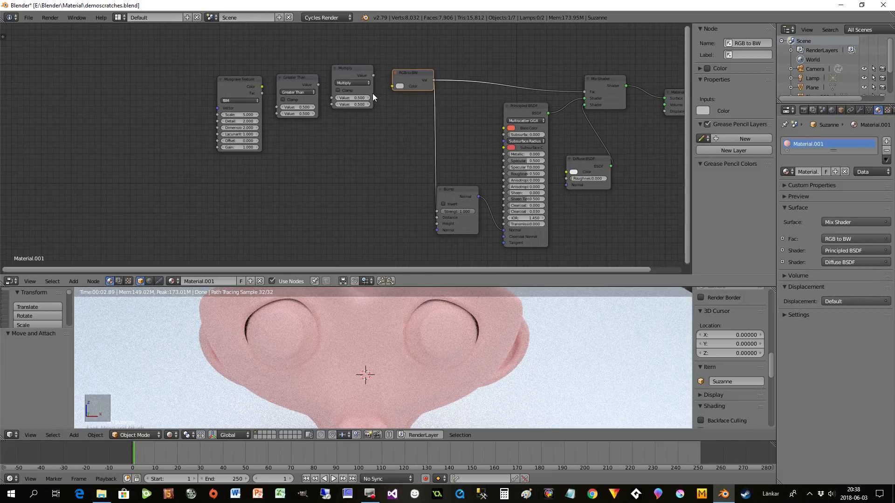
{"action": "left_click_drag", "start_coordinate": [419, 75], "coordinate": [268, 52]}
{"action": "left_click_drag", "start_coordinate": [243, 86], "coordinate": [245, 66]}
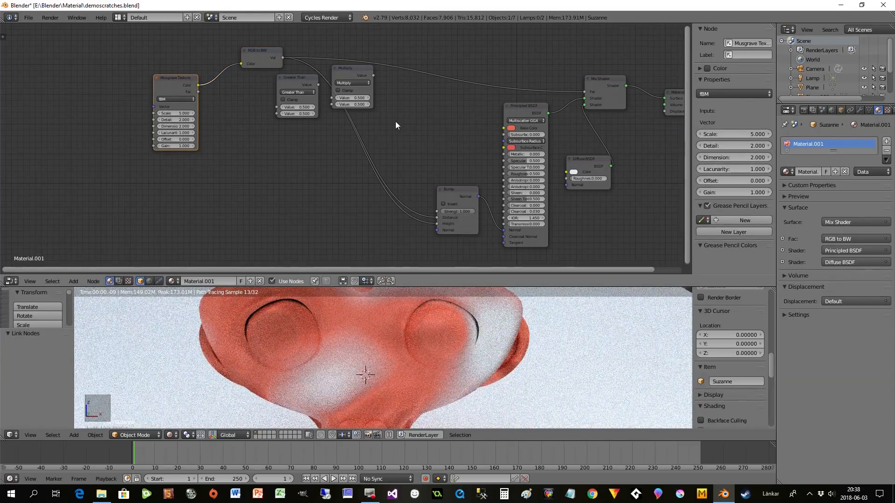
Replace the Bump node's Distance and Height inputs with links from the Multiply node's output
{"action": "left_click_drag", "start_coordinate": [437, 217], "coordinate": [379, 211]}
{"action": "left_click_drag", "start_coordinate": [359, 66], "coordinate": [437, 211]}
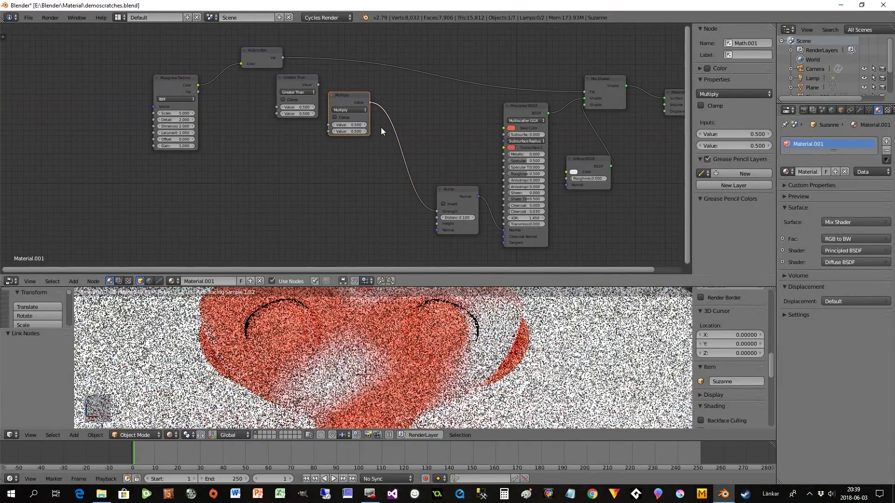
{"action": "left_click_drag", "start_coordinate": [370, 103], "coordinate": [437, 218]}
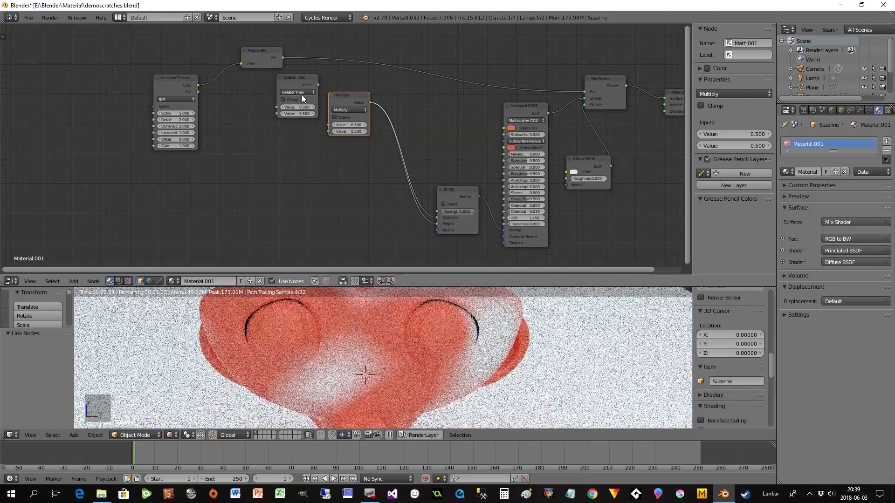
Connect the Greater Than output to the Multiply node's first Value input and align the two nodes
{"action": "left_click_drag", "start_coordinate": [349, 94], "coordinate": [376, 84]}
{"action": "left_click_drag", "start_coordinate": [320, 83], "coordinate": [355, 115]}
{"action": "left_click_drag", "start_coordinate": [308, 82], "coordinate": [324, 90]}
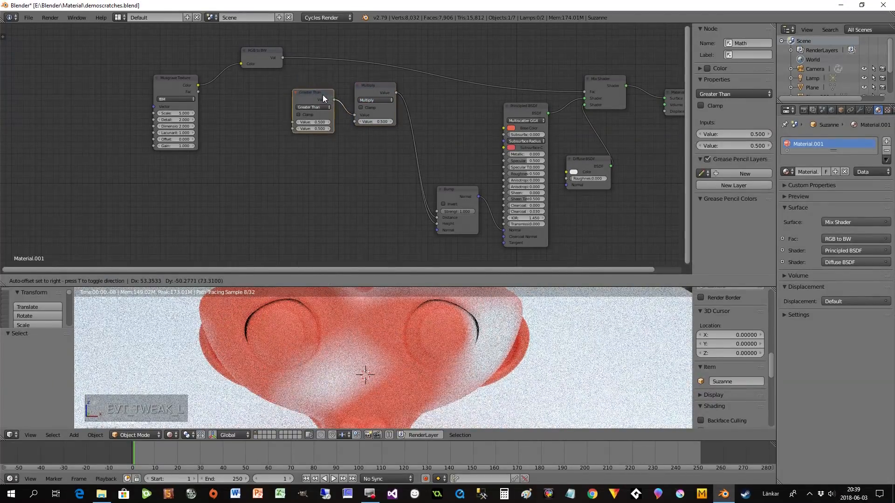
Route RGB to BW into Greater Than's first Value and Multiply's output into the Mix Shader's Fac, tidying the node layout
{"action": "left_click_drag", "start_coordinate": [584, 92], "coordinate": [296, 115]}
{"action": "left_click_drag", "start_coordinate": [397, 92], "coordinate": [584, 92]}
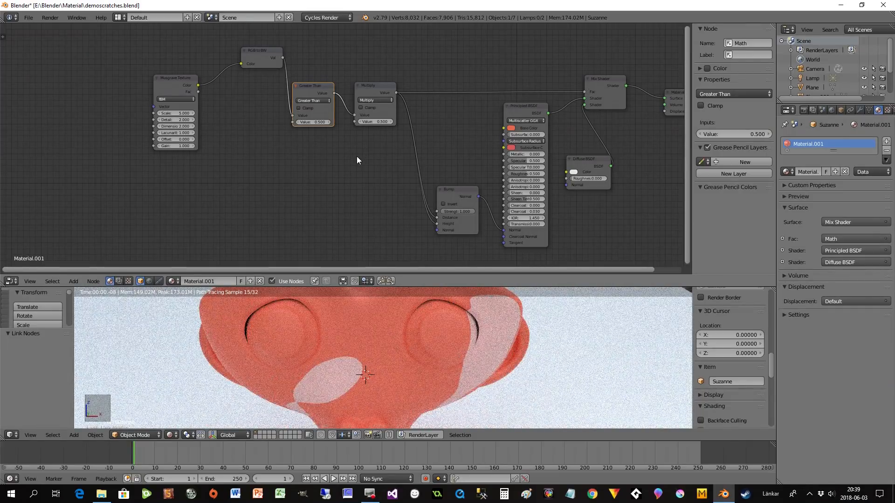
{"action": "left_click_drag", "start_coordinate": [266, 52], "coordinate": [246, 55]}
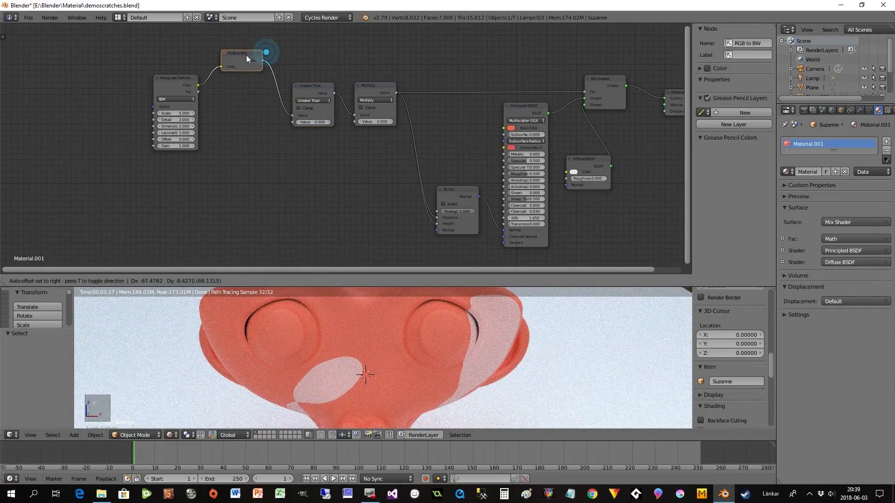
{"action": "left_click_drag", "start_coordinate": [310, 85], "coordinate": [308, 62]}
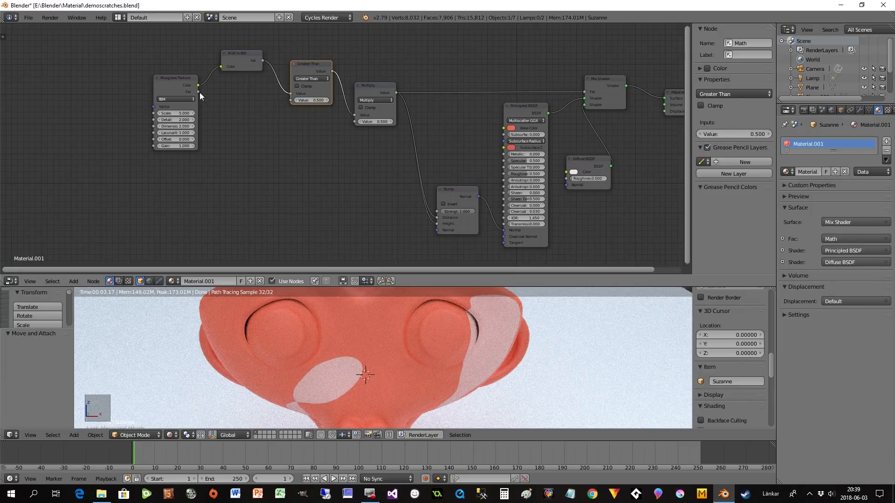
Delete the RGB to BW node and link the Musgrave Fac output to Greater Than's first Value and Multiply's second Value
{"action": "left_click_drag", "start_coordinate": [199, 92], "coordinate": [293, 98]}
{"action": "left_click", "coordinate": [244, 57]}
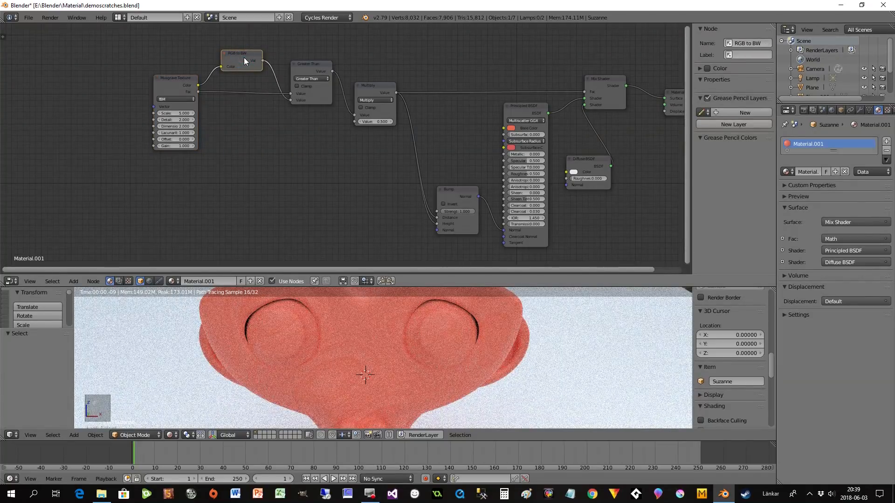
{"action": "key", "text": "Delete"}
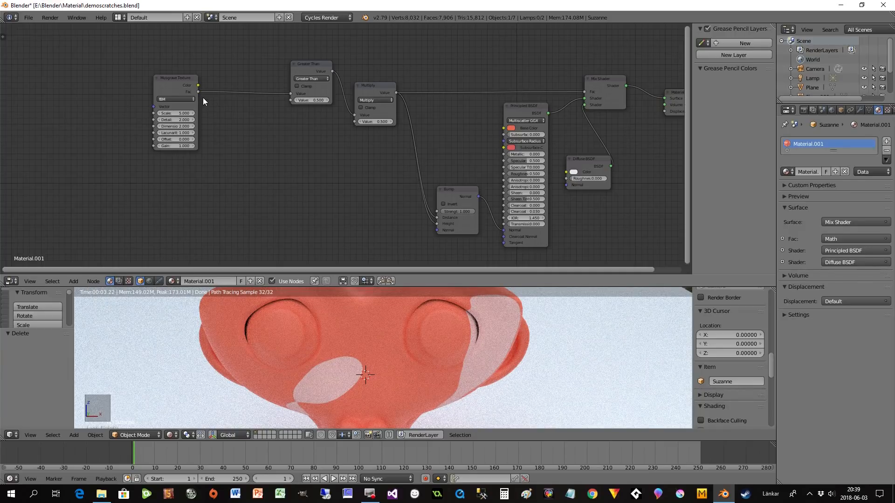
{"action": "left_click_drag", "start_coordinate": [198, 92], "coordinate": [354, 122]}
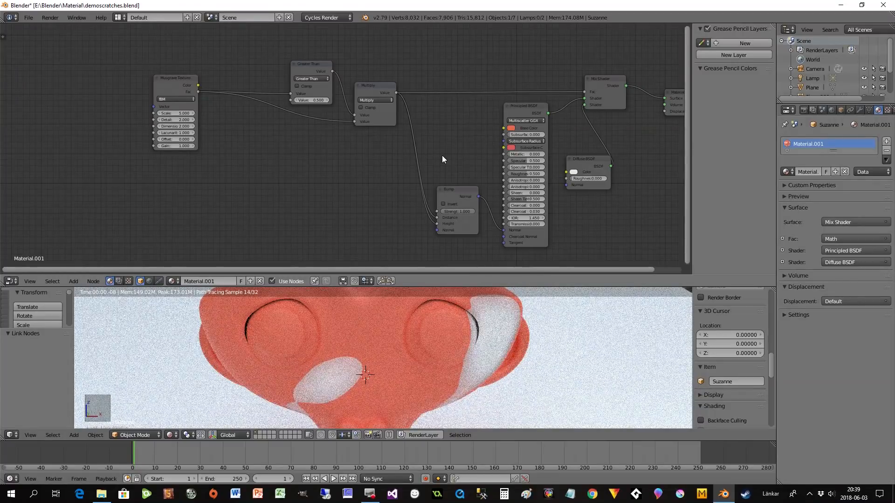
{"action": "middle_click_drag", "start_coordinate": [650, 208], "coordinate": [534, 218]}
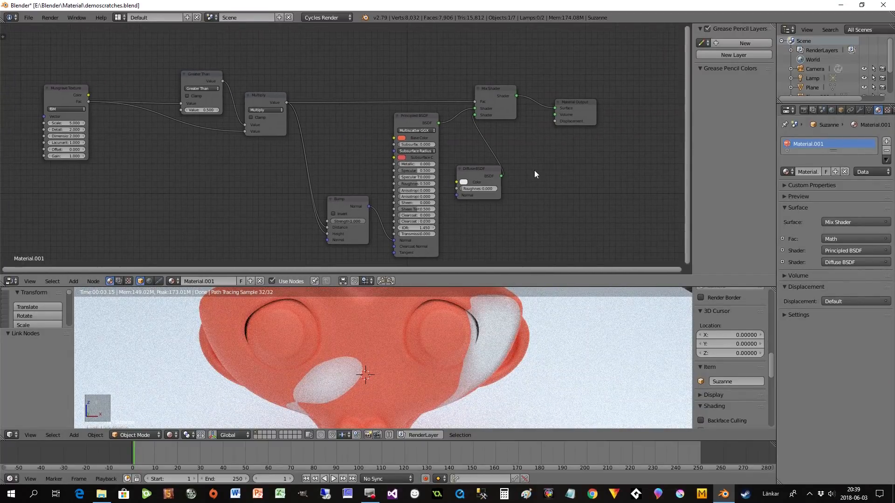
Space out the Mix Shader, Diffuse BSDF, Bump and Multiply nodes in the material's node graph
{"action": "left_click_drag", "start_coordinate": [494, 97], "coordinate": [508, 97]}
{"action": "scroll", "coordinate": [535, 156], "scroll_direction": "up", "scroll_amount": 3}
{"action": "middle_click_drag", "start_coordinate": [566, 156], "coordinate": [513, 180]}
{"action": "left_click_drag", "start_coordinate": [464, 203], "coordinate": [456, 172]}
{"action": "left_click", "coordinate": [385, 133]}
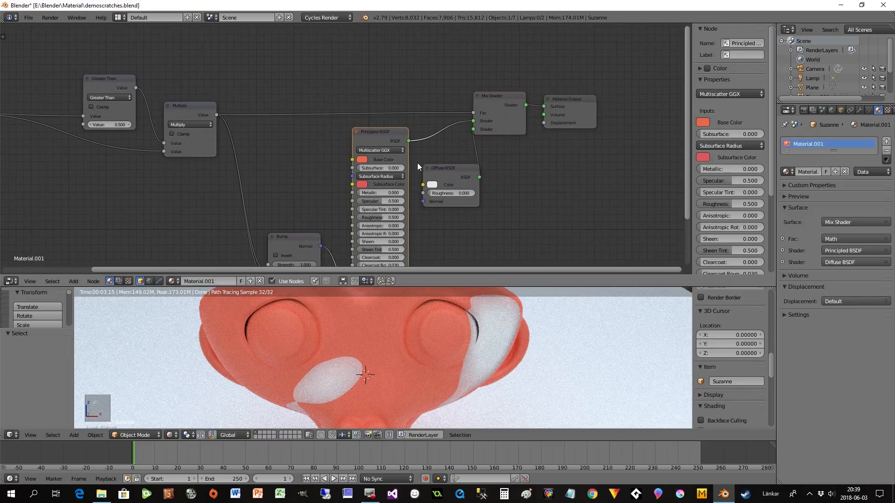
{"action": "middle_click_drag", "start_coordinate": [318, 170], "coordinate": [395, 149]}
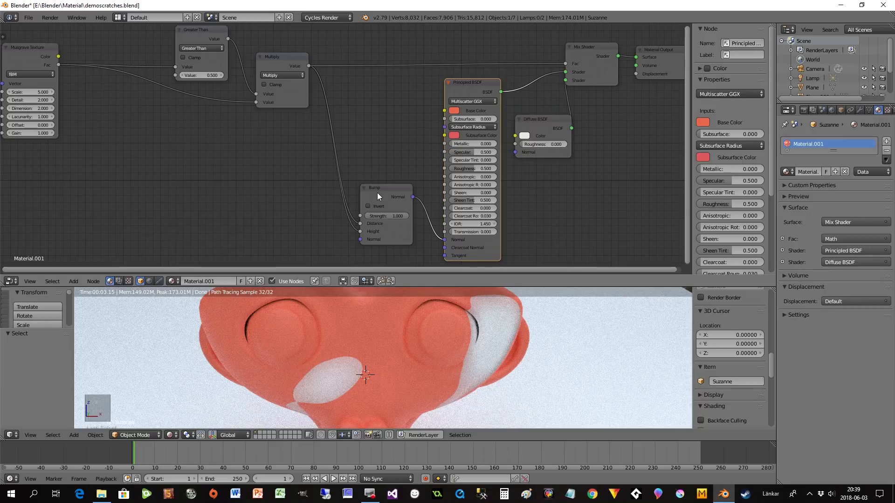
{"action": "left_click_drag", "start_coordinate": [377, 192], "coordinate": [392, 194]}
{"action": "left_click_drag", "start_coordinate": [279, 61], "coordinate": [317, 81]}
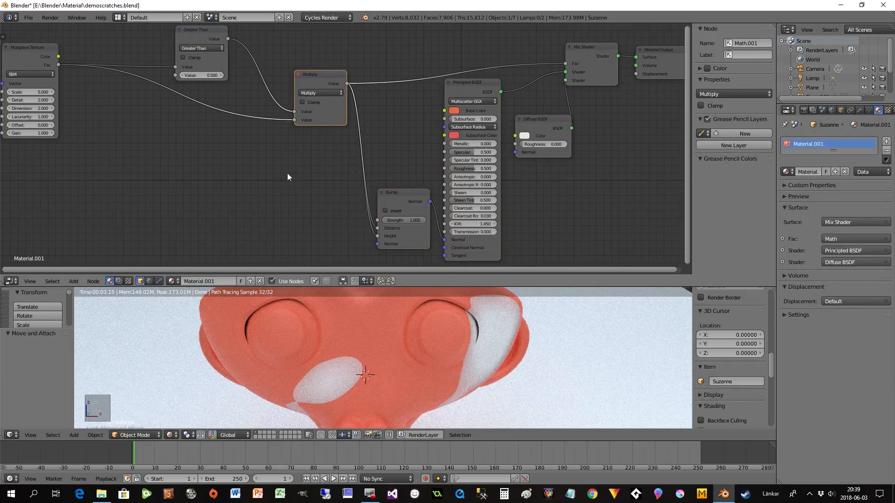
Move the Greater Than and Musgrave Texture nodes closer to the Multiply node
{"action": "middle_click_drag", "start_coordinate": [281, 171], "coordinate": [396, 200]}
{"action": "left_click_drag", "start_coordinate": [299, 56], "coordinate": [325, 61]}
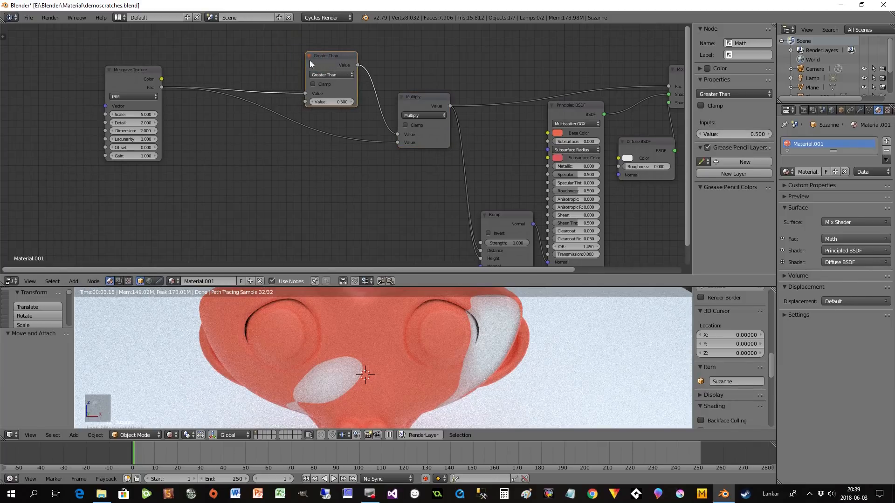
{"action": "left_click_drag", "start_coordinate": [119, 73], "coordinate": [200, 93]}
{"action": "middle_click_drag", "start_coordinate": [380, 195], "coordinate": [356, 171]}
{"action": "scroll", "coordinate": [391, 310], "scroll_direction": "up", "scroll_amount": 2}
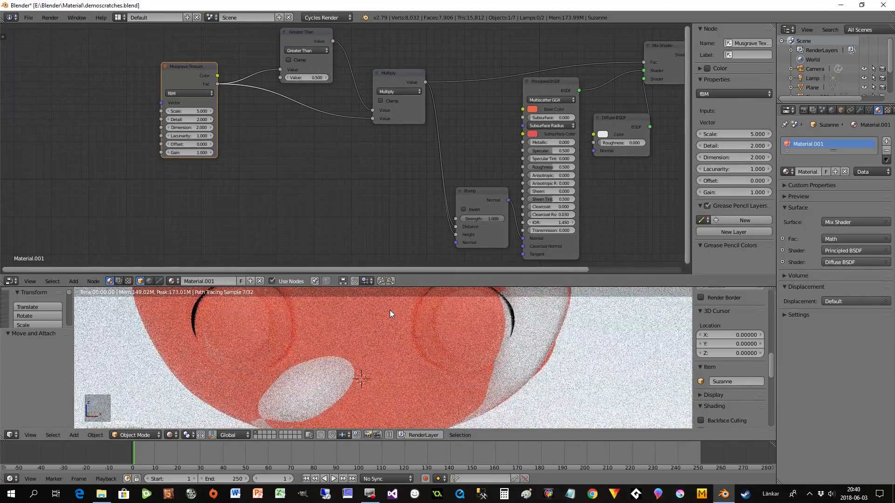
Fine-tune the positions of the Bump, Greater Than and Musgrave Texture nodes so their links are easy to follow
{"action": "middle_click_drag", "start_coordinate": [371, 163], "coordinate": [387, 171]}
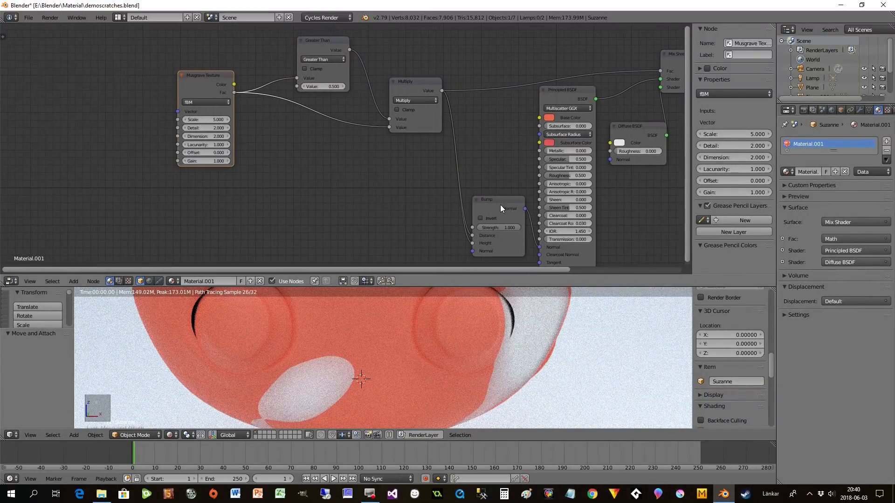
{"action": "left_click_drag", "start_coordinate": [496, 203], "coordinate": [492, 188]}
{"action": "left_click_drag", "start_coordinate": [314, 42], "coordinate": [320, 45]}
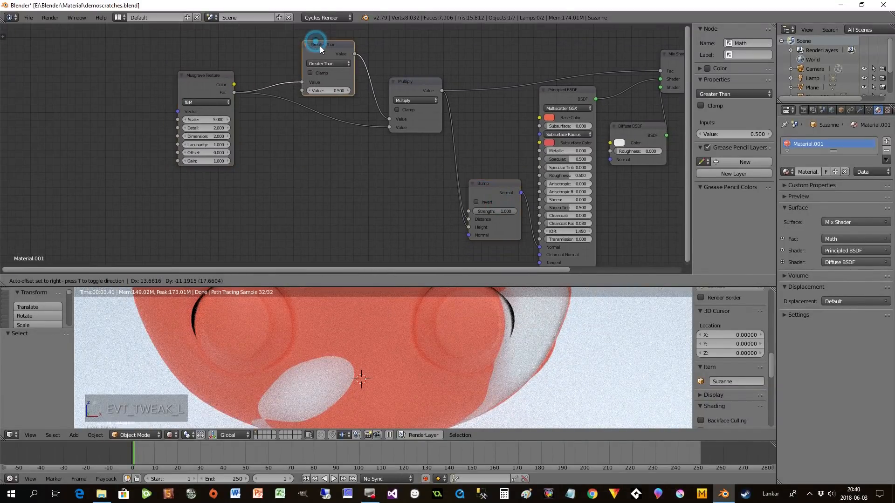
{"action": "left_click_drag", "start_coordinate": [196, 86], "coordinate": [196, 82]}
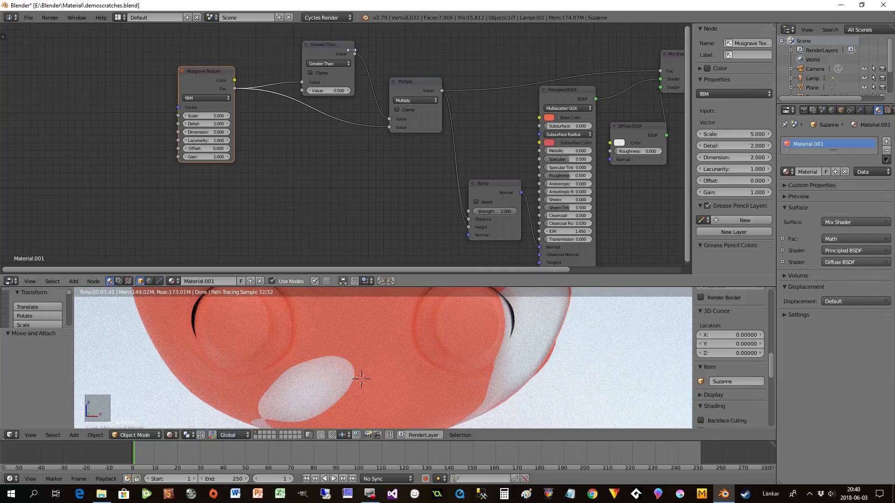
{"action": "left_click_drag", "start_coordinate": [208, 82], "coordinate": [218, 105]}
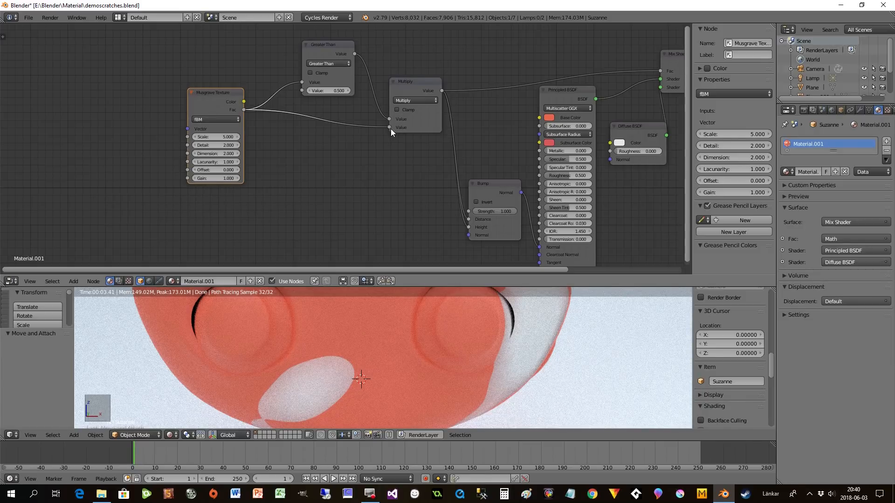
{"action": "left_click_drag", "start_coordinate": [329, 53], "coordinate": [326, 49]}
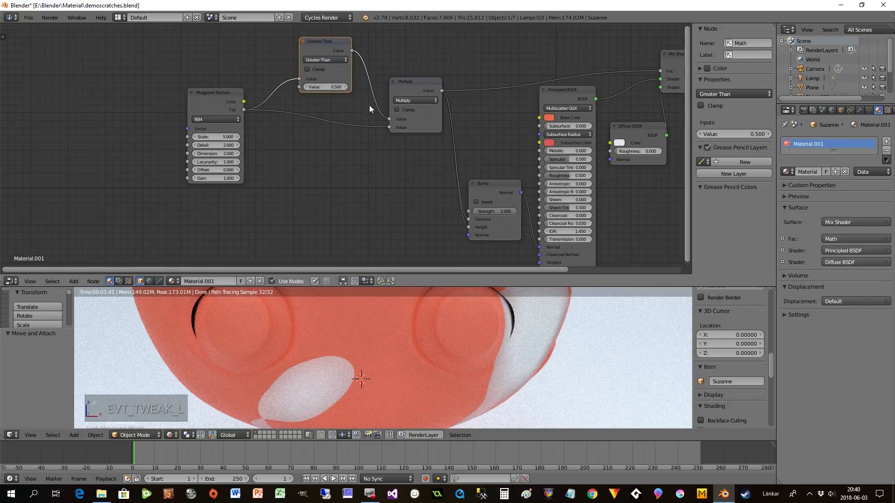
{"action": "left_click_drag", "start_coordinate": [205, 115], "coordinate": [204, 103]}
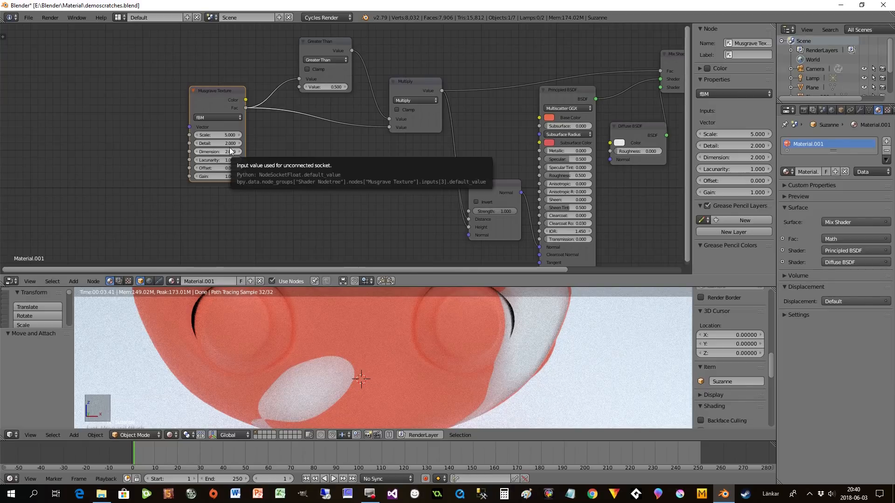
Set the Musgrave Texture's Dimension to 0, Lacunarity to 2.3 and Detail to 5, and inspect the patches on Suzanne
{"action": "left_click_drag", "start_coordinate": [231, 153], "coordinate": [275, 161]}
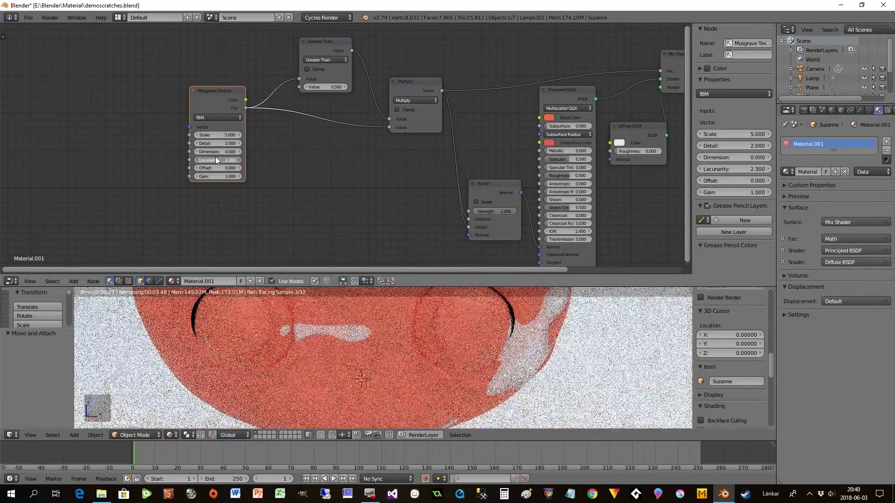
{"action": "left_click_drag", "start_coordinate": [217, 144], "coordinate": [261, 143]}
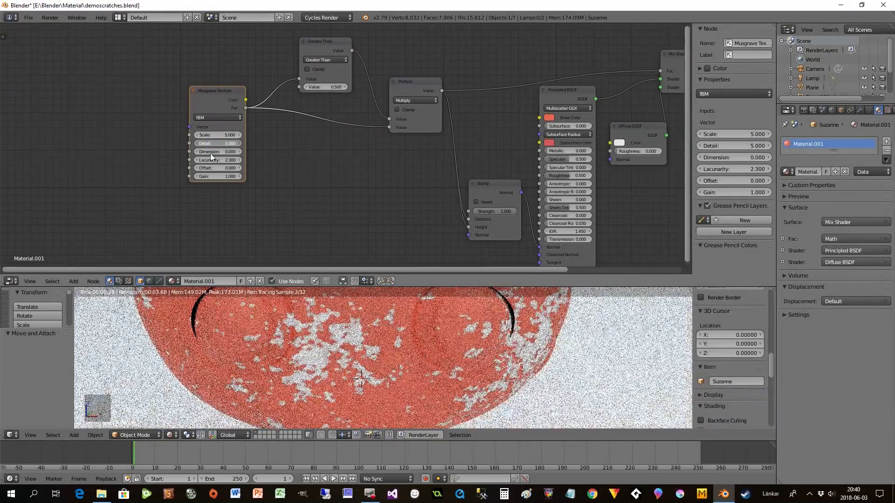
{"action": "middle_click_drag", "start_coordinate": [384, 371], "coordinate": [364, 370]}
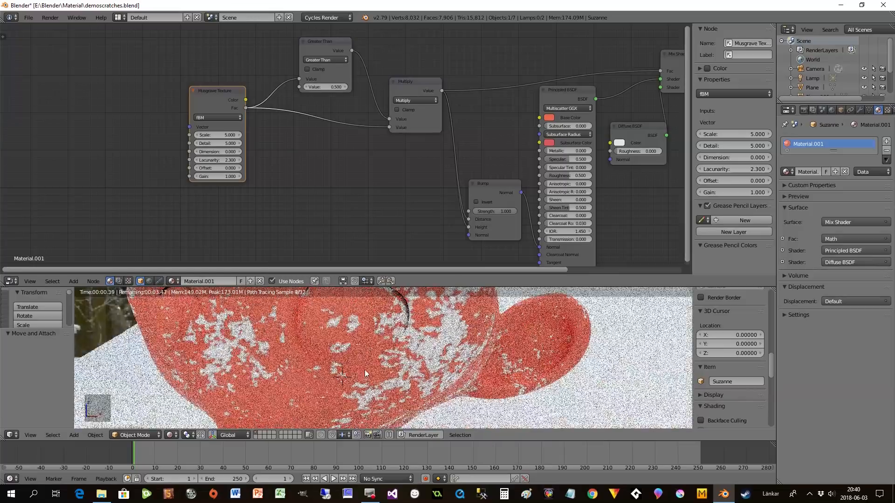
{"action": "scroll", "coordinate": [426, 359], "scroll_direction": "up", "scroll_amount": 1}
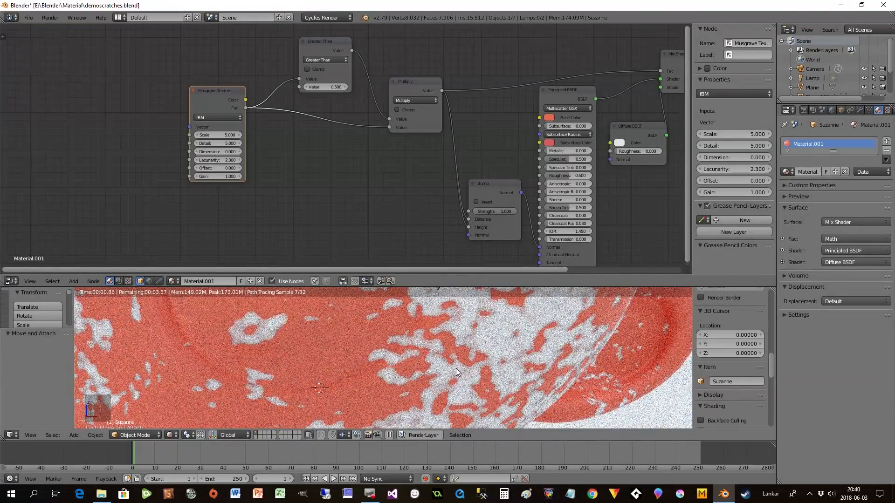
{"action": "scroll", "coordinate": [456, 369], "scroll_direction": "down", "scroll_amount": 1}
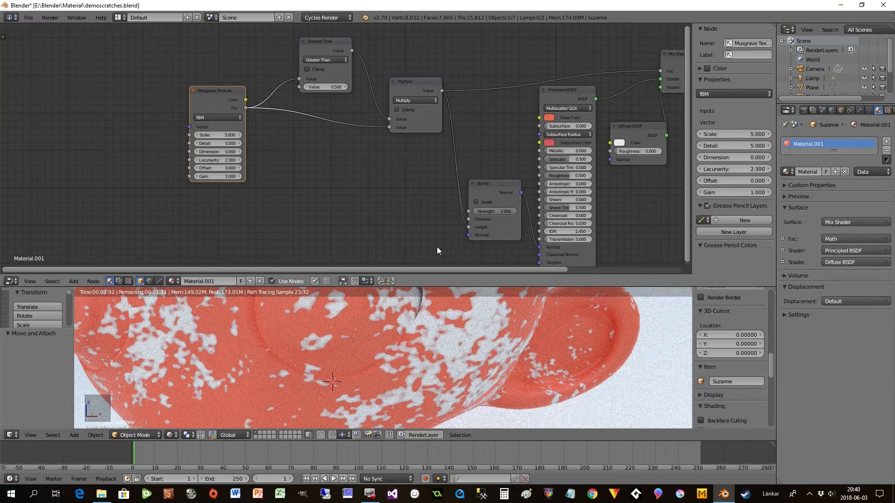
Try 1.5 as the Greater Than node's threshold value and reduce it to 0.8
{"action": "left_click_drag", "start_coordinate": [323, 87], "coordinate": [349, 88]}
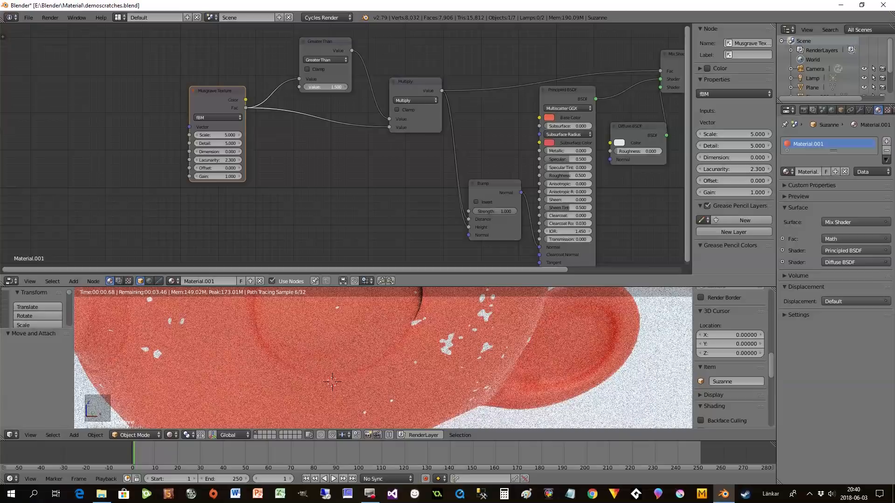
{"action": "scroll", "coordinate": [360, 326], "scroll_direction": "down", "scroll_amount": 2}
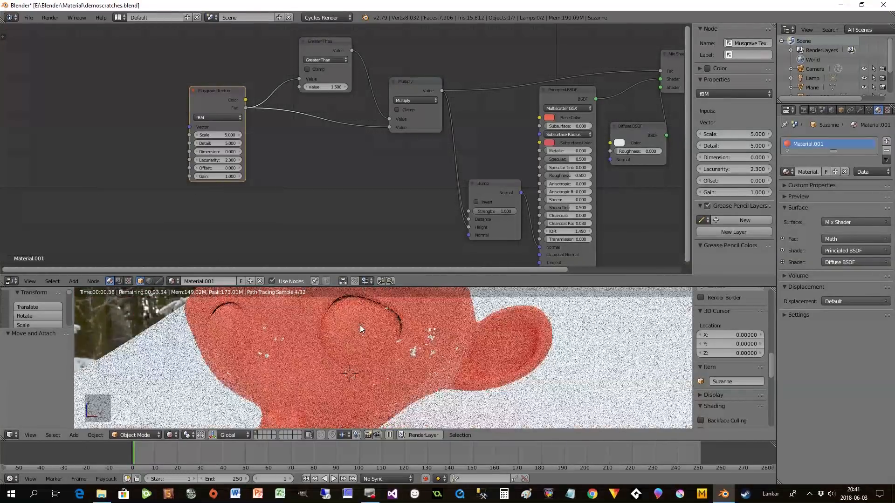
{"action": "scroll", "coordinate": [360, 326], "scroll_direction": "up", "scroll_amount": 1}
{"action": "mouse_move", "coordinate": [337, 87]}
{"action": "left_mouse_down"}
{"action": "mouse_move", "coordinate": [303, 87]}
{"action": "mouse_move", "coordinate": [347, 87]}
{"action": "left_mouse_up"}
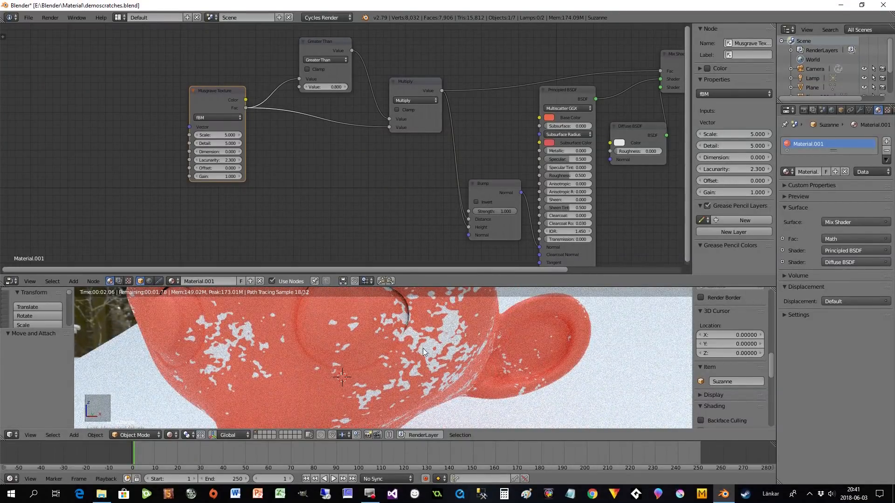
Link the Bump node's Normal output to the Diffuse BSDF's Normal input and enable Invert on the Bump node
{"action": "middle_click_drag", "start_coordinate": [413, 231], "coordinate": [392, 223]}
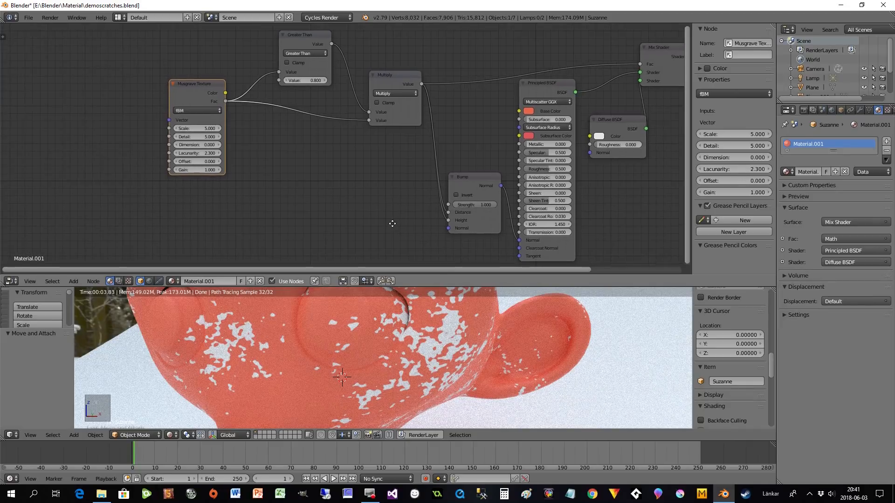
{"action": "left_click_drag", "start_coordinate": [503, 186], "coordinate": [591, 153]}
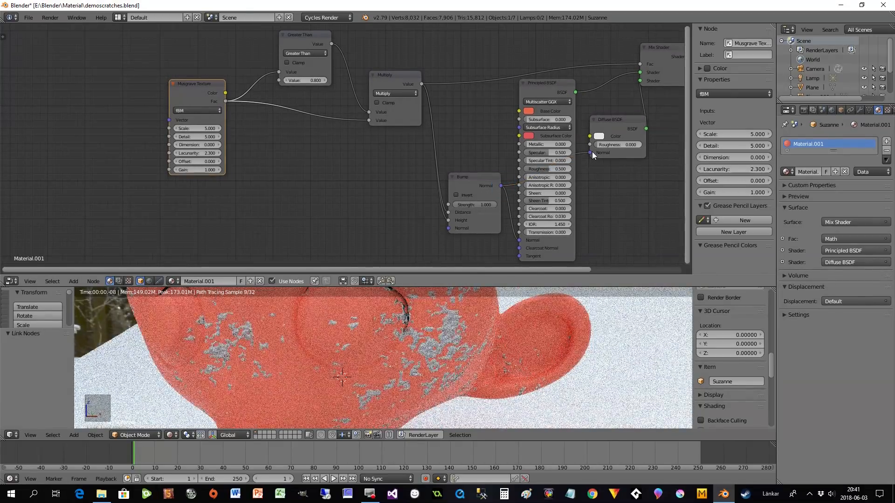
{"action": "left_click", "coordinate": [457, 194]}
{"action": "middle_click_drag", "start_coordinate": [370, 345], "coordinate": [409, 362]}
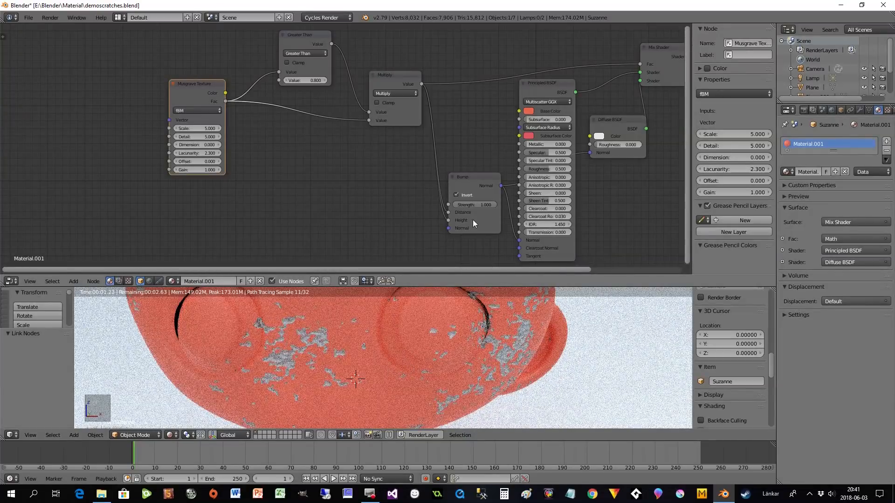
Compare the render with the Bump node's Invert off and on, leave it enabled, and set its Strength to 0.564
{"action": "left_click_drag", "start_coordinate": [485, 203], "coordinate": [445, 204]}
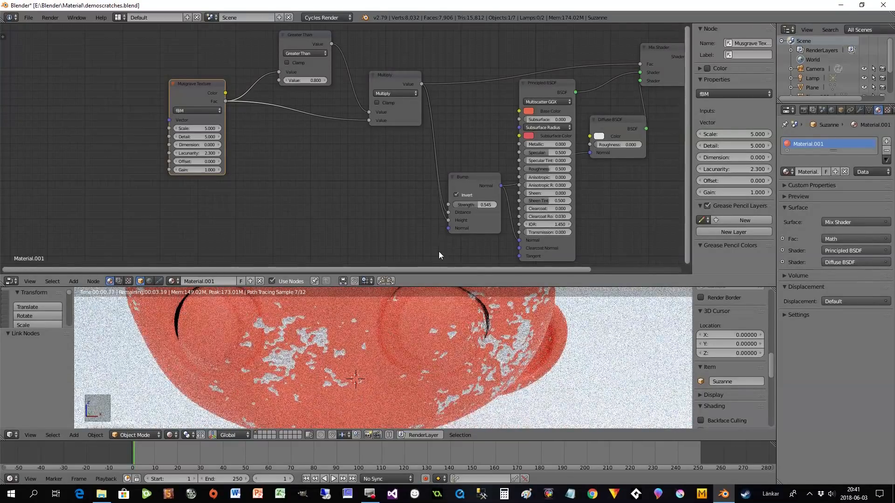
{"action": "left_click", "coordinate": [456, 195]}
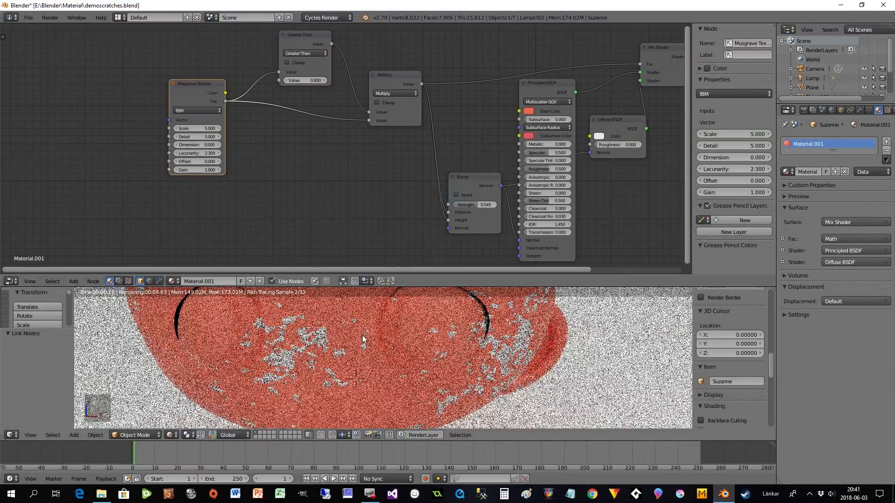
{"action": "left_click", "coordinate": [456, 195]}
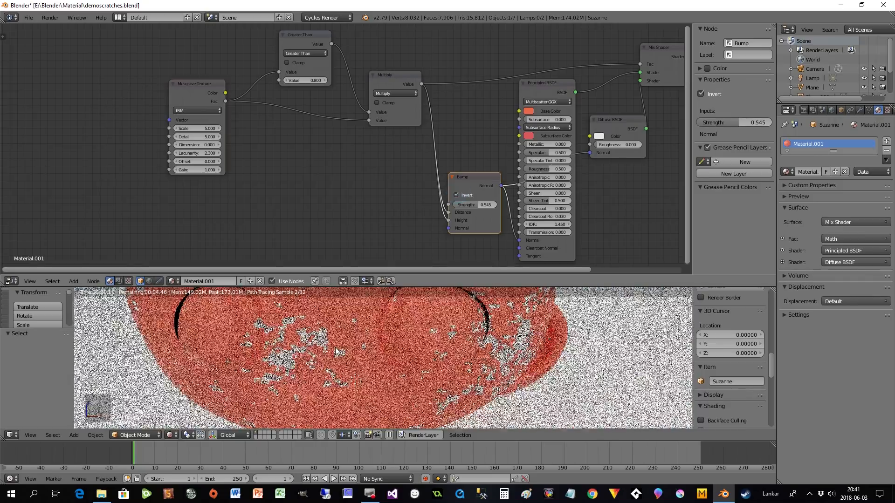
{"action": "scroll", "coordinate": [335, 355], "scroll_direction": "down", "scroll_amount": 3}
{"action": "middle_click_drag", "start_coordinate": [332, 357], "coordinate": [360, 379]}
{"action": "scroll", "coordinate": [376, 386], "scroll_direction": "up", "scroll_amount": 5}
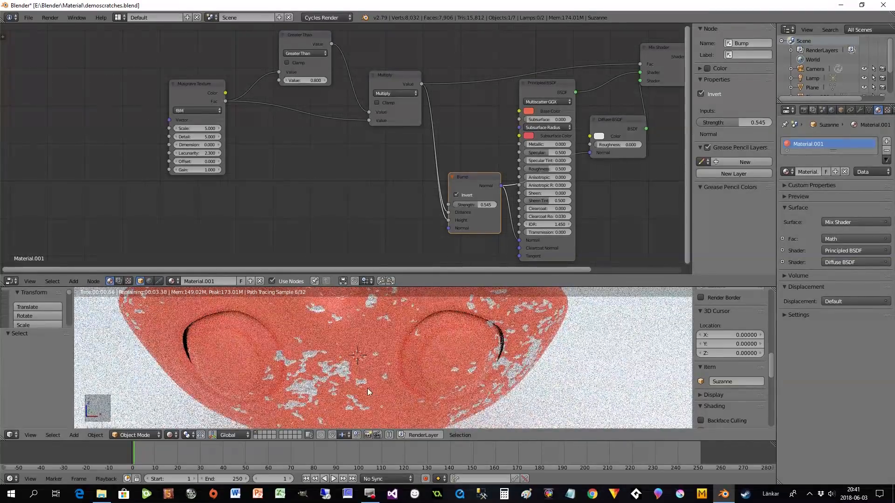
{"action": "middle_click_drag", "start_coordinate": [363, 388], "coordinate": [375, 378]}
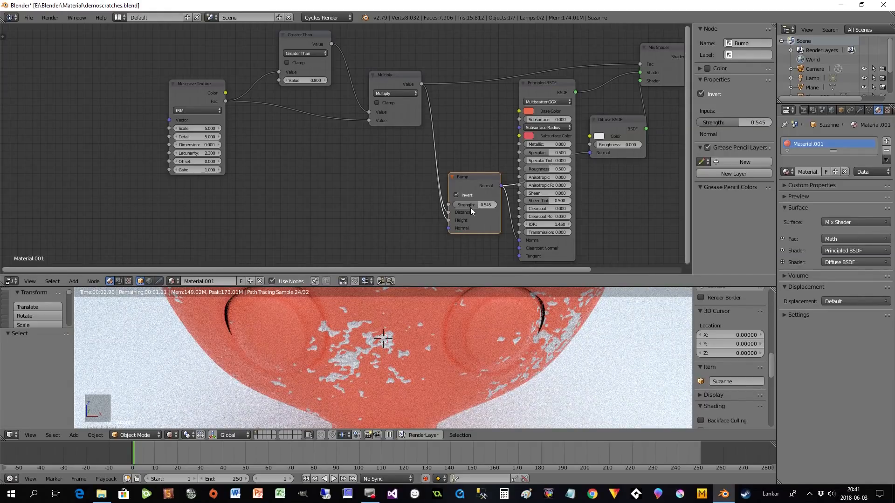
{"action": "left_click_drag", "start_coordinate": [474, 204], "coordinate": [485, 204]}
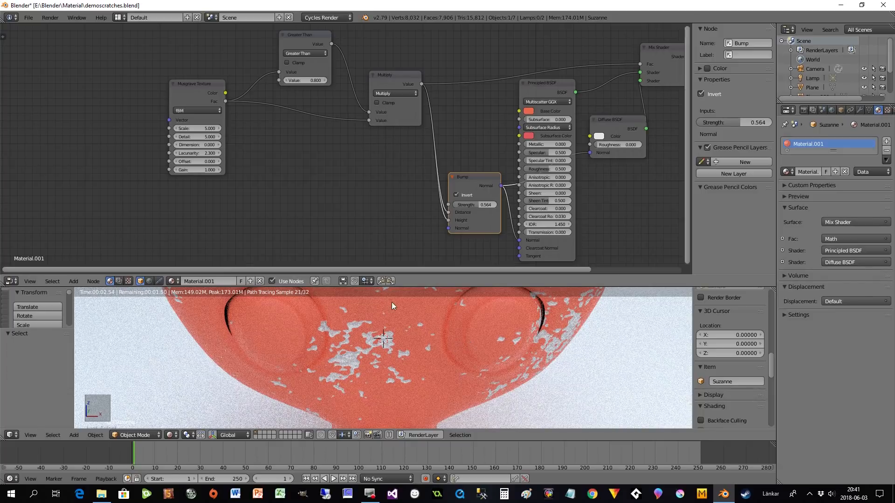
Reposition the Musgrave Texture and Multiply nodes and set the Greater Than threshold value to 0.5
{"action": "left_click_drag", "start_coordinate": [186, 95], "coordinate": [155, 120]}
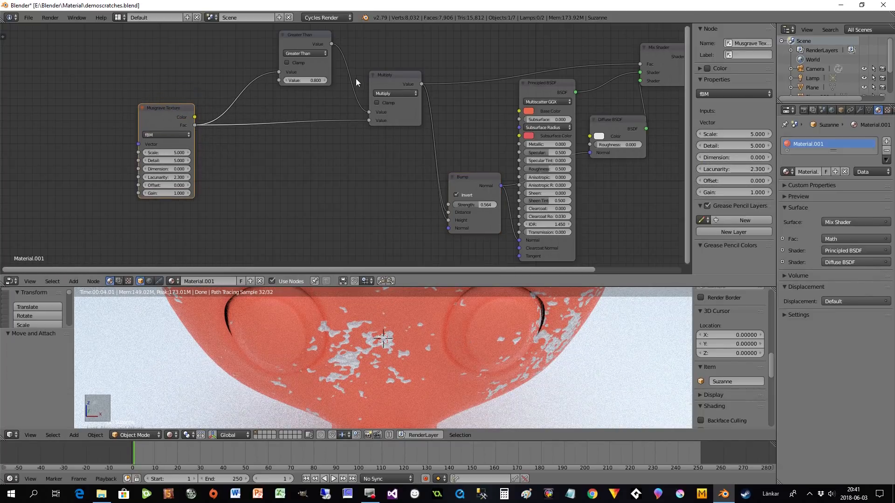
{"action": "left_click_drag", "start_coordinate": [376, 82], "coordinate": [390, 84]}
{"action": "left_click_drag", "start_coordinate": [164, 115], "coordinate": [197, 120]}
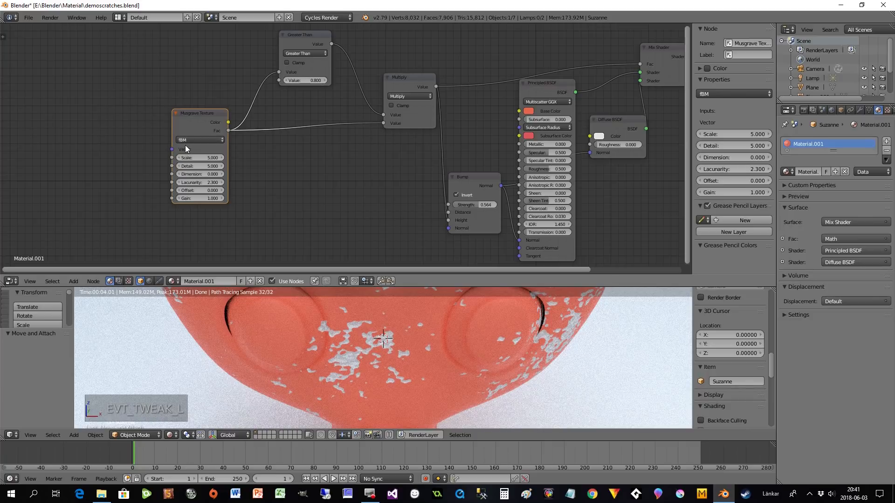
{"action": "mouse_move", "coordinate": [306, 80]}
{"action": "left_mouse_down"}
{"action": "mouse_move", "coordinate": [286, 80]}
{"action": "mouse_move", "coordinate": [317, 80]}
{"action": "mouse_move", "coordinate": [306, 80]}
{"action": "left_mouse_up"}
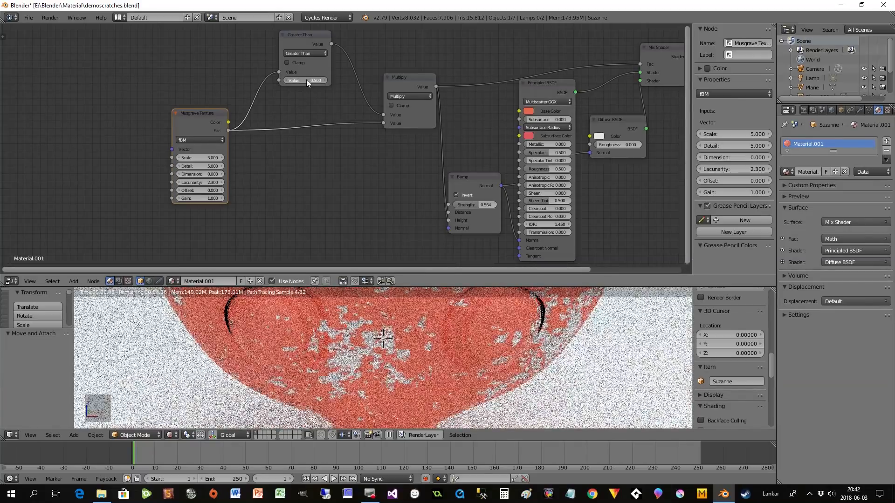
{"action": "mouse_move", "coordinate": [417, 364]}
{"action": "middle_mouse_down"}
{"action": "mouse_move", "coordinate": [405, 372]}
{"action": "mouse_move", "coordinate": [409, 364]}
{"action": "middle_mouse_up"}
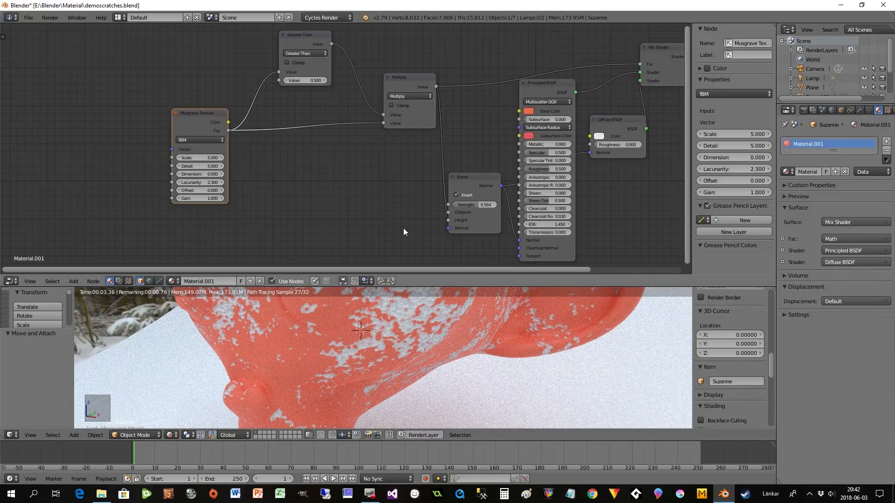
Move the Musgrave Texture, Greater Than and Multiply nodes away from the Bump node to open up space between them
{"action": "left_click_drag", "start_coordinate": [198, 119], "coordinate": [110, 113]}
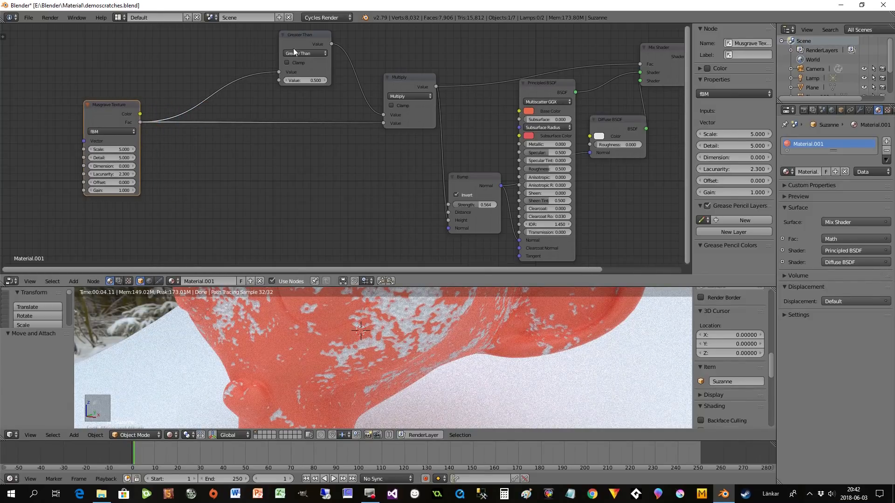
{"action": "left_click_drag", "start_coordinate": [288, 48], "coordinate": [224, 52]}
{"action": "left_click_drag", "start_coordinate": [403, 86], "coordinate": [323, 93]}
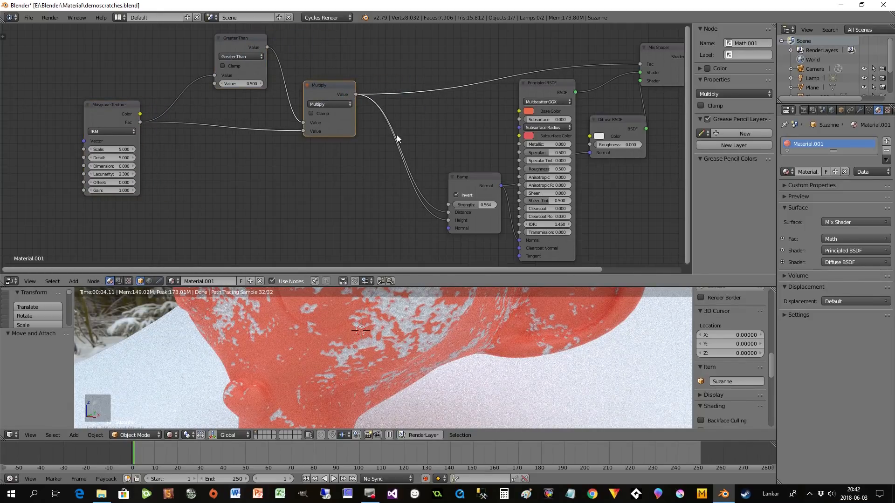
{"action": "middle_click_drag", "start_coordinate": [397, 193], "coordinate": [373, 234]}
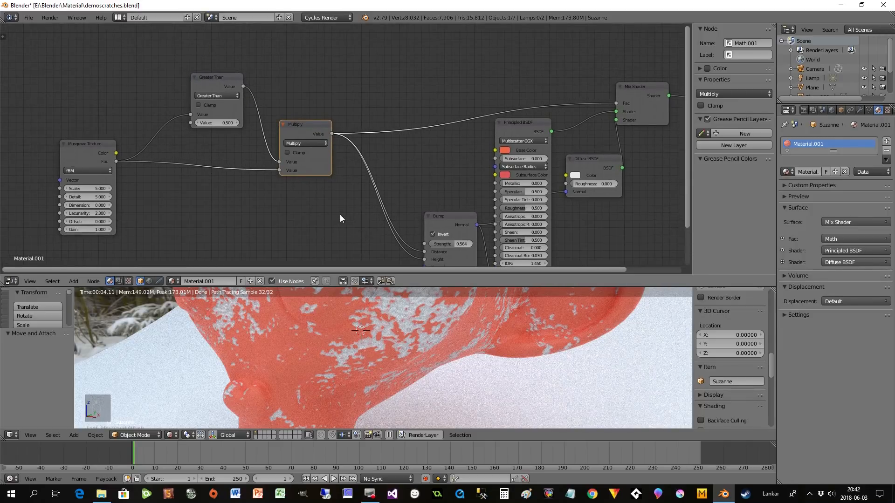
Add a ColorRamp node above the Multiply node and disconnect the link feeding the Mix Shader's Fac input
{"action": "key", "text": "shift+a"}
{"action": "mouse_move", "coordinate": [324, 203]}
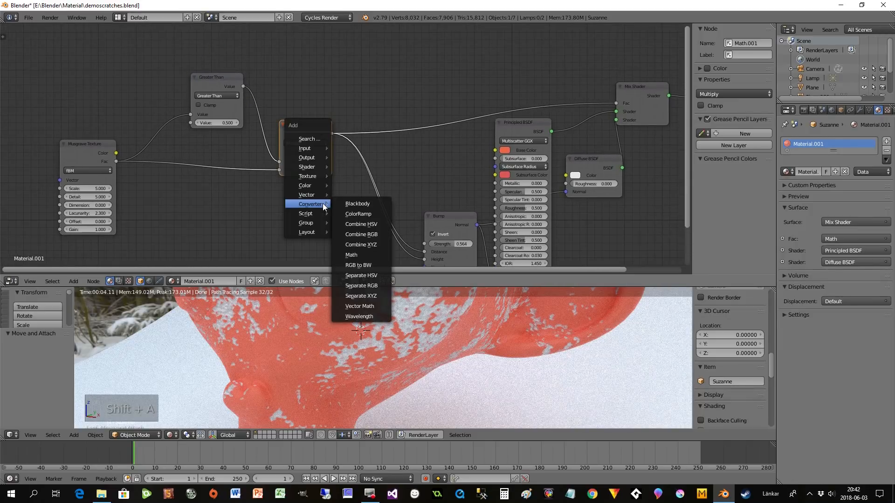
{"action": "left_click", "coordinate": [359, 217]}
{"action": "left_click", "coordinate": [357, 45]}
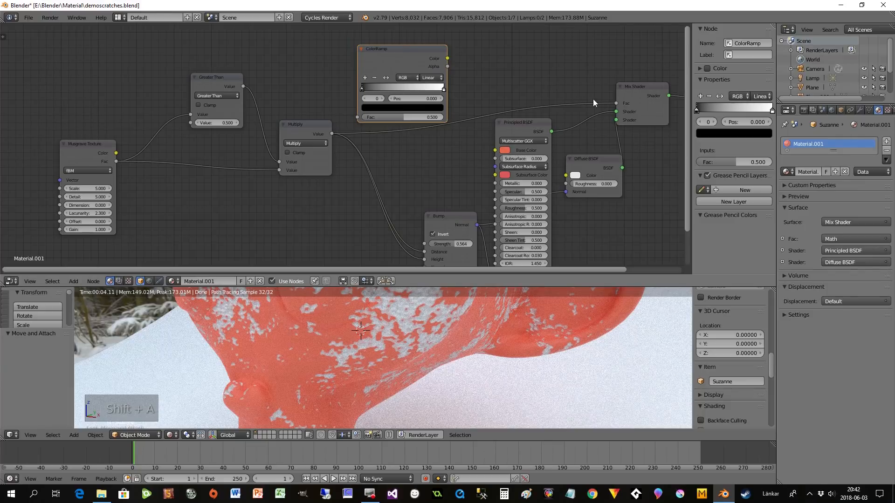
{"action": "left_click_drag", "start_coordinate": [616, 103], "coordinate": [463, 62]}
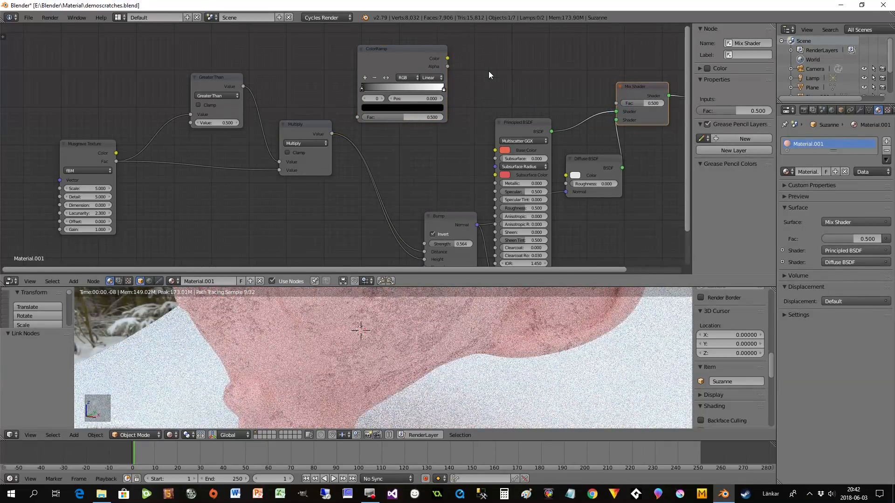
Add an RGB to BW node, fed by the ColorRamp's Color output, and link its Val output to the Mix Shader's Fac
{"action": "key", "text": "shift+a"}
{"action": "mouse_move", "coordinate": [482, 99]}
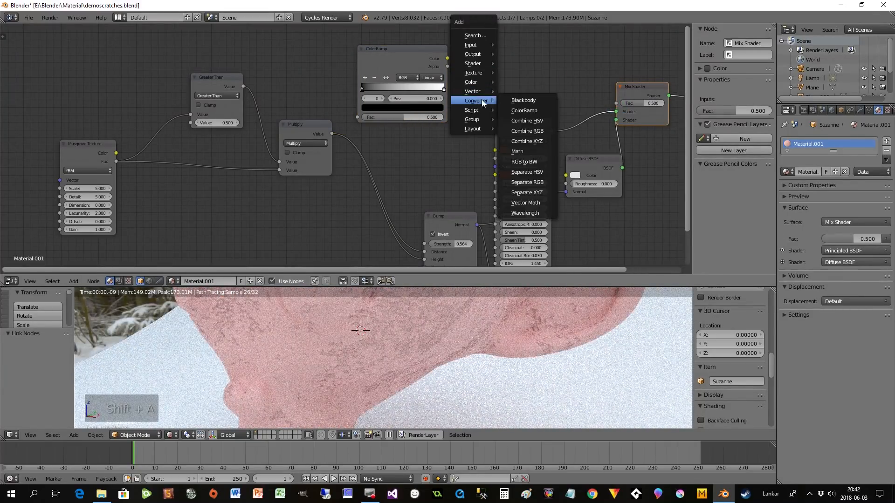
{"action": "left_click", "coordinate": [523, 162]}
{"action": "left_click", "coordinate": [477, 52]}
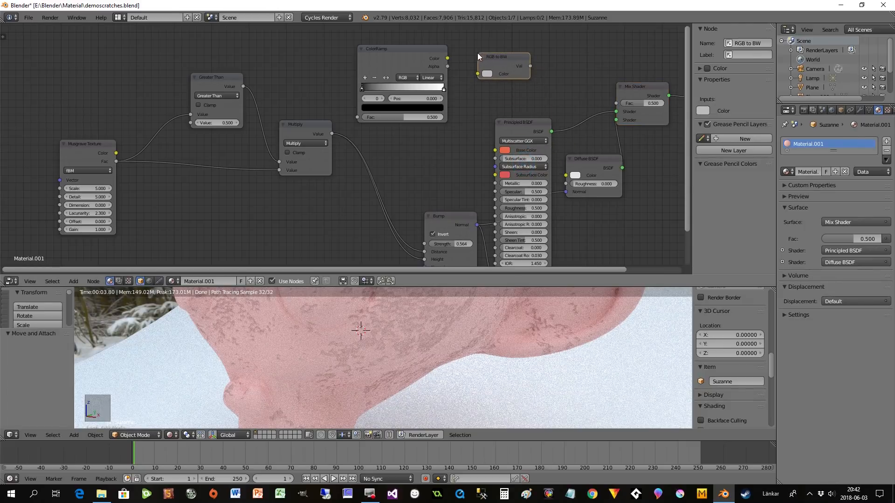
{"action": "left_click_drag", "start_coordinate": [407, 52], "coordinate": [616, 104]}
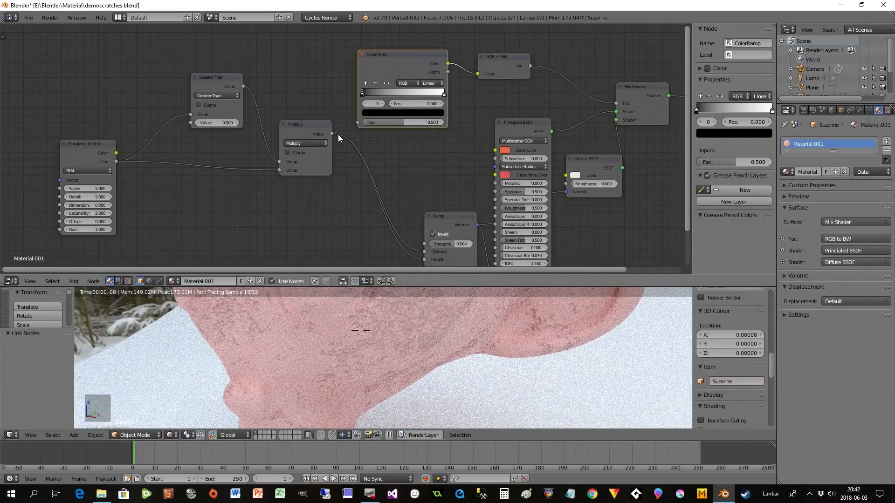
Rearrange the Greater Than, Multiply and ColorRamp nodes so the ColorRamp sits just after the Multiply node
{"action": "left_click_drag", "start_coordinate": [429, 61], "coordinate": [350, 37]}
{"action": "left_click_drag", "start_coordinate": [219, 80], "coordinate": [171, 79]}
{"action": "left_click_drag", "start_coordinate": [302, 128], "coordinate": [272, 141]}
{"action": "left_click_drag", "start_coordinate": [173, 155], "coordinate": [236, 167]}
{"action": "left_click_drag", "start_coordinate": [325, 26], "coordinate": [343, 81]}
{"action": "left_click_drag", "start_coordinate": [322, 35], "coordinate": [341, 88]}
Reroute the Multiply output from the Bump's Distance and Height to the ColorRamp's Fac, and place RGB to BW beside the ColorRamp
{"action": "left_click_drag", "start_coordinate": [422, 252], "coordinate": [295, 151]}
{"action": "left_click_drag", "start_coordinate": [423, 261], "coordinate": [258, 176]}
{"action": "left_click", "coordinate": [311, 95]}
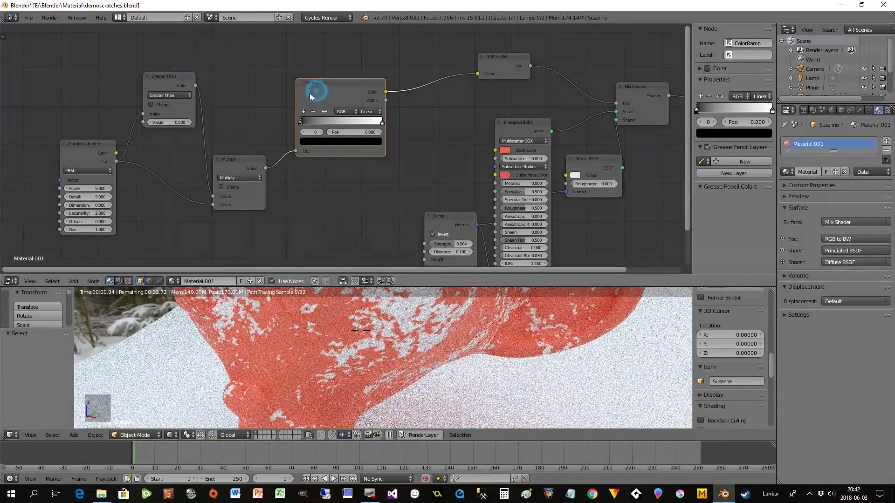
{"action": "left_click_drag", "start_coordinate": [311, 95], "coordinate": [303, 97]}
{"action": "left_click_drag", "start_coordinate": [495, 70], "coordinate": [452, 94]}
Link the RGB to BW node's Val output to the Bump node's Distance and Height inputs, and move the Bump node slightly up
{"action": "left_click_drag", "start_coordinate": [396, 234], "coordinate": [424, 252]}
{"action": "left_click_drag", "start_coordinate": [443, 80], "coordinate": [422, 257]}
{"action": "left_click", "coordinate": [450, 219]}
{"action": "left_click_drag", "start_coordinate": [450, 219], "coordinate": [460, 200]}
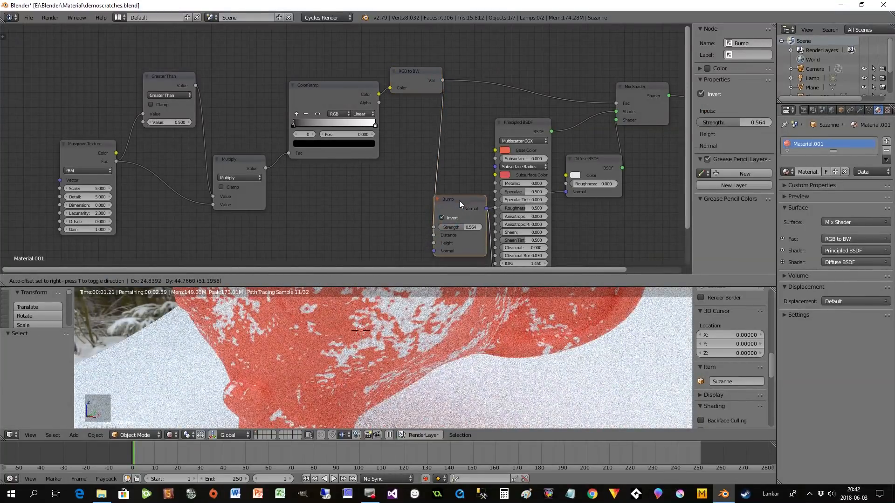
{"action": "left_click_drag", "start_coordinate": [443, 80], "coordinate": [435, 243]}
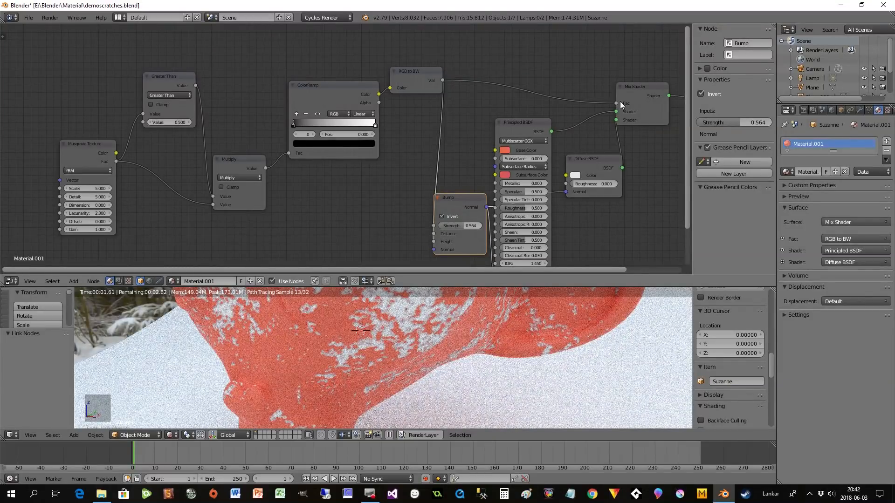
Spread the Material Output, Mix Shader, Diffuse BSDF and Principled BSDF nodes farther away from the Bump node
{"action": "left_click_drag", "start_coordinate": [556, 269], "coordinate": [611, 270]}
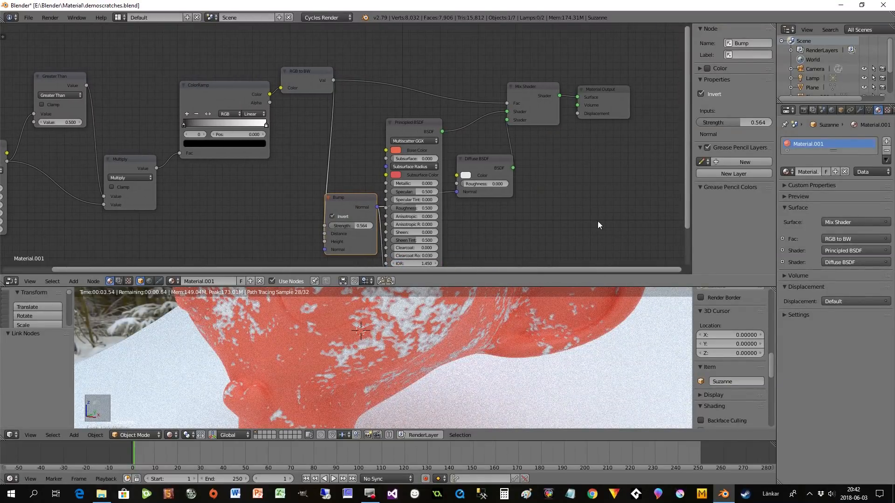
{"action": "left_click_drag", "start_coordinate": [594, 104], "coordinate": [656, 105]}
{"action": "left_click_drag", "start_coordinate": [531, 90], "coordinate": [601, 96]}
{"action": "left_click_drag", "start_coordinate": [482, 164], "coordinate": [561, 162]}
{"action": "left_click_drag", "start_coordinate": [414, 123], "coordinate": [460, 114]}
Try the ColorRamp's black stop at positions 0.709 and 0.909, and return it to 0
{"action": "middle_click_drag", "start_coordinate": [254, 177], "coordinate": [388, 180]}
{"action": "scroll", "coordinate": [353, 160], "scroll_direction": "up", "scroll_amount": 1}
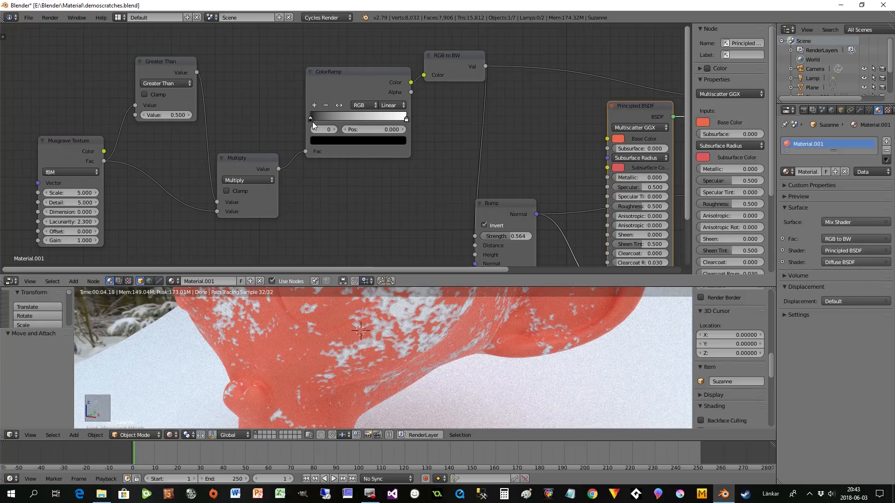
{"action": "left_click_drag", "start_coordinate": [311, 119], "coordinate": [381, 125]}
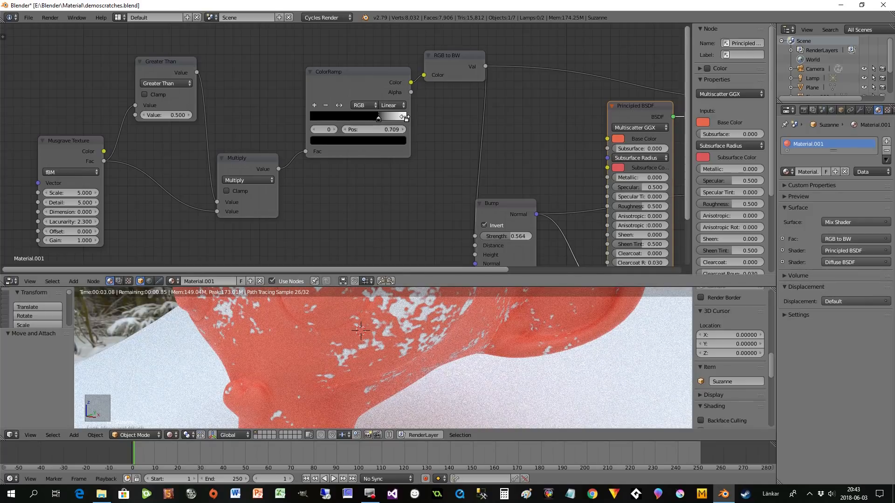
{"action": "left_click_drag", "start_coordinate": [379, 117], "coordinate": [399, 126]}
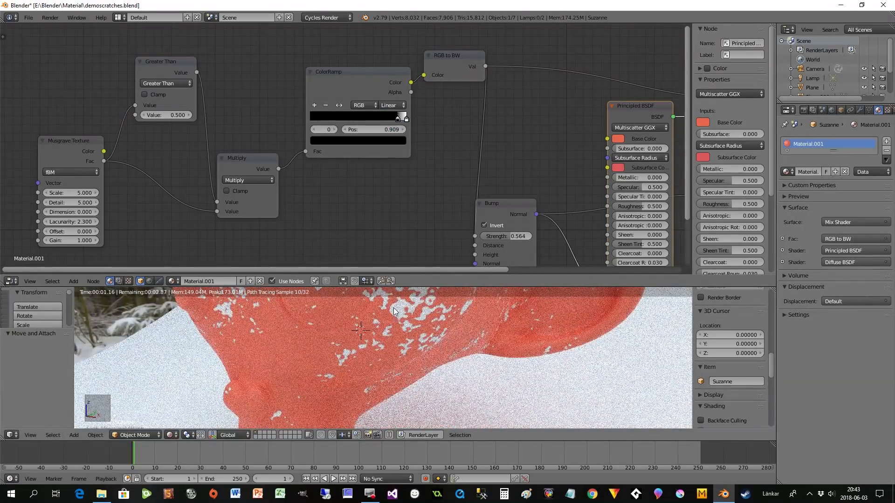
{"action": "scroll", "coordinate": [392, 325], "scroll_direction": "up", "scroll_amount": 1}
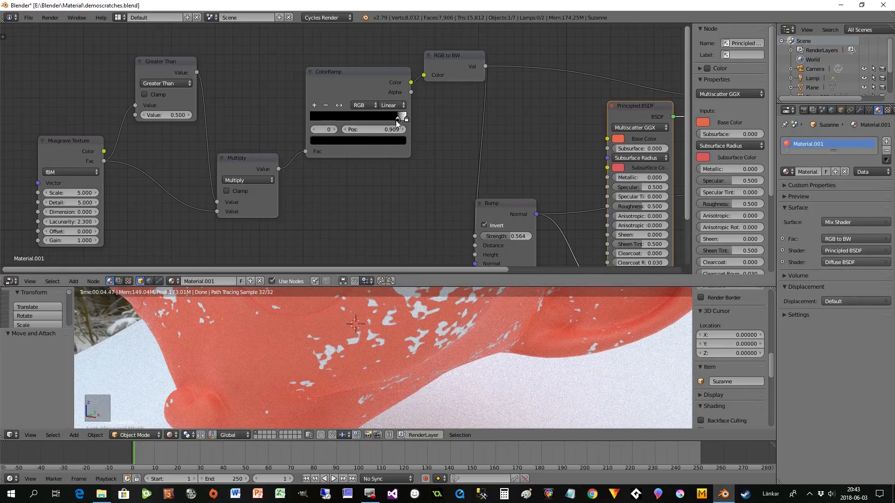
{"action": "left_click_drag", "start_coordinate": [396, 118], "coordinate": [286, 116]}
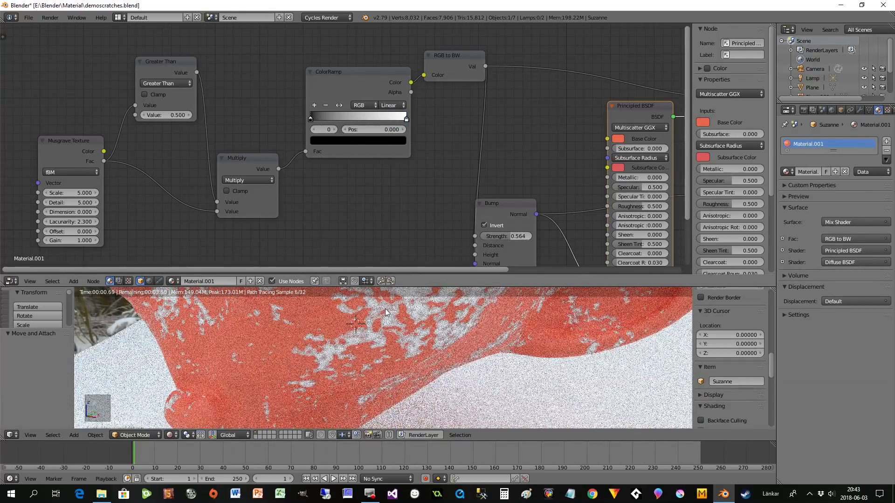
Set the ColorRamp's interpolation to Ease and the Bump node's Strength to 0.573
{"action": "mouse_move", "coordinate": [406, 120]}
{"action": "left_mouse_down"}
{"action": "mouse_move", "coordinate": [326, 117]}
{"action": "mouse_move", "coordinate": [409, 119]}
{"action": "left_mouse_up"}
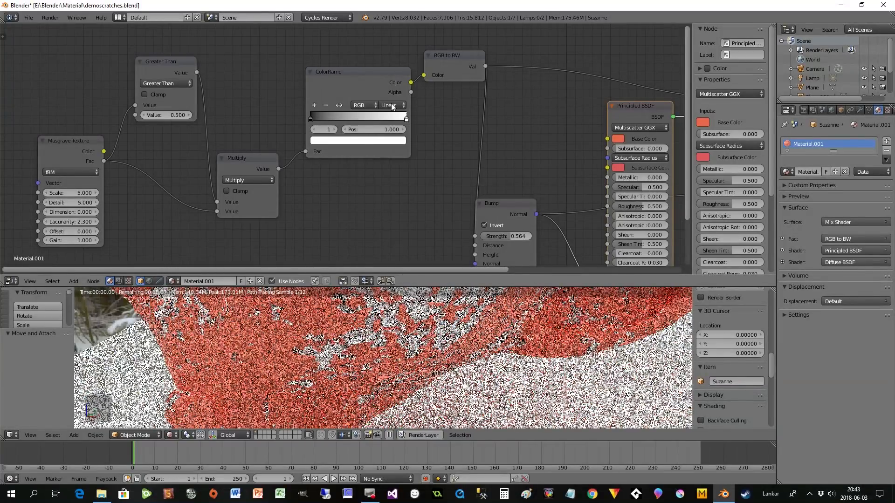
{"action": "left_click", "coordinate": [390, 105]}
{"action": "left_click", "coordinate": [388, 95]}
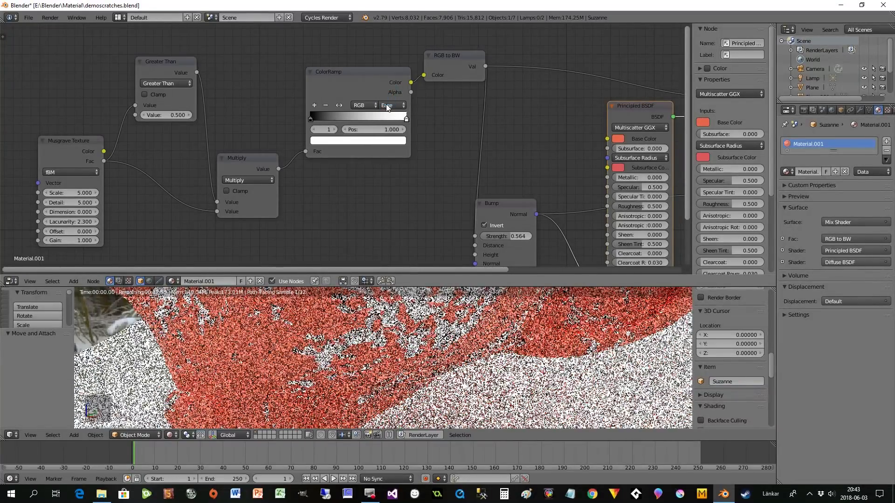
{"action": "left_click_drag", "start_coordinate": [507, 236], "coordinate": [511, 236]}
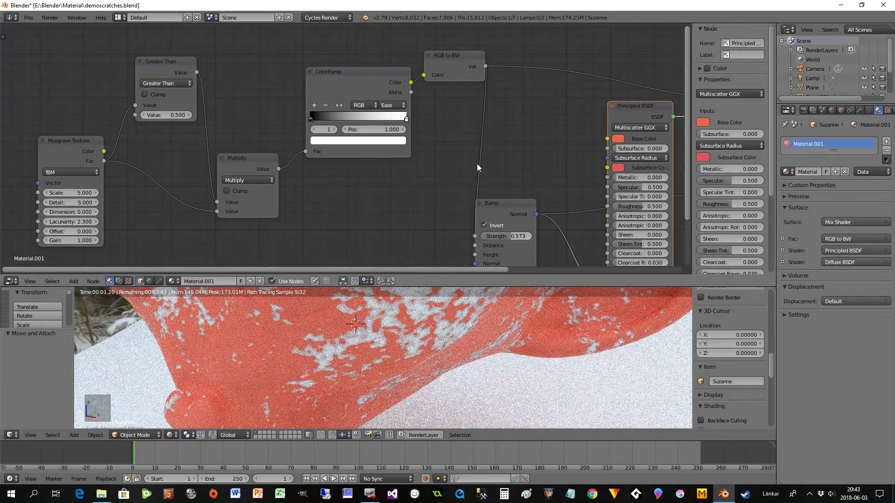
Move the Bump node closer to the Principled BSDF and add a Math node set to Multiply below the RGB to BW node
{"action": "left_click_drag", "start_coordinate": [517, 214], "coordinate": [560, 184]}
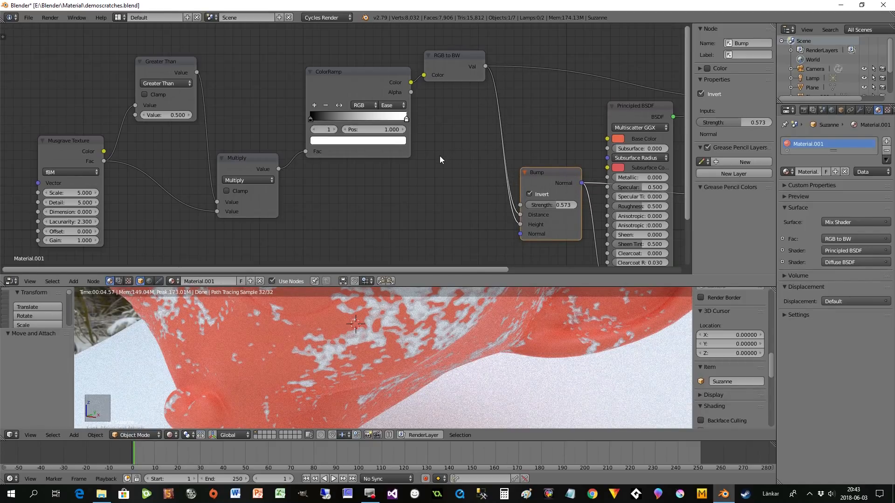
{"action": "key", "text": "shift+a"}
{"action": "mouse_move", "coordinate": [440, 158]}
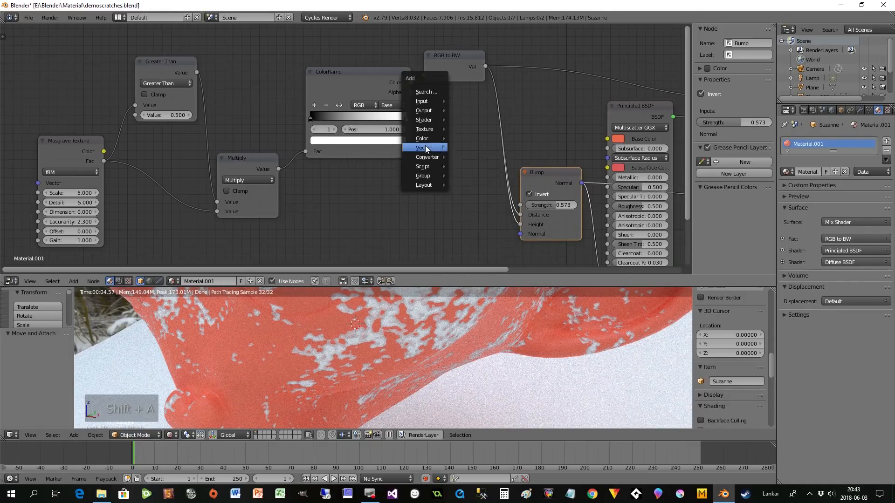
{"action": "left_click", "coordinate": [476, 207]}
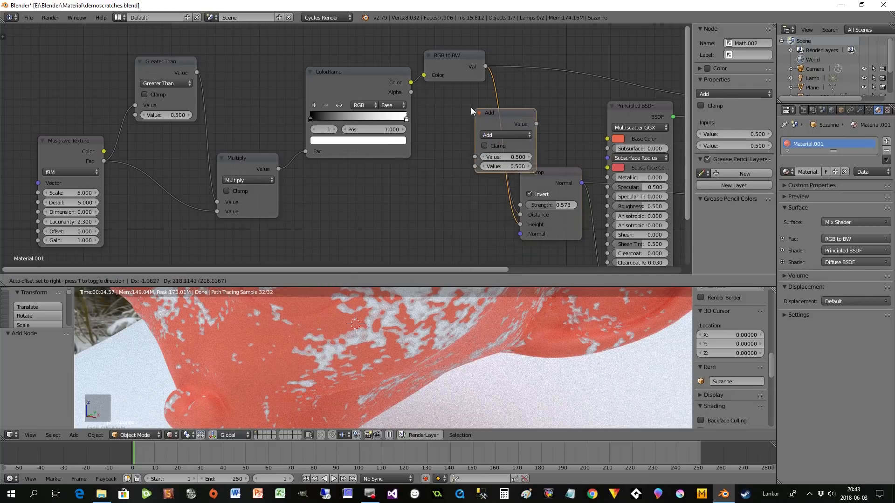
{"action": "left_click", "coordinate": [426, 114]}
{"action": "left_click", "coordinate": [452, 140]}
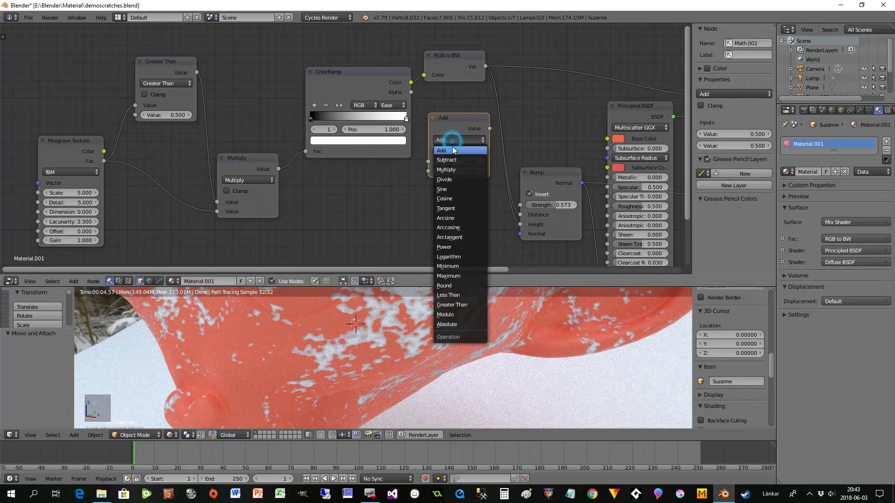
{"action": "left_click", "coordinate": [445, 170]}
Shift the ColorRamp, first Multiply and RGB to BW nodes to make room around the new Multiply node
{"action": "left_click_drag", "start_coordinate": [381, 76], "coordinate": [367, 69]}
{"action": "left_click_drag", "start_coordinate": [261, 156], "coordinate": [237, 153]}
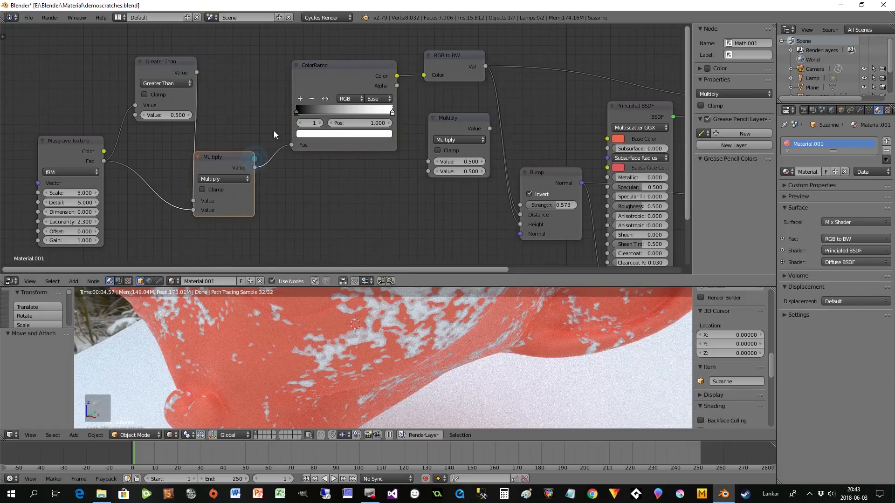
{"action": "left_click_drag", "start_coordinate": [438, 70], "coordinate": [443, 65]}
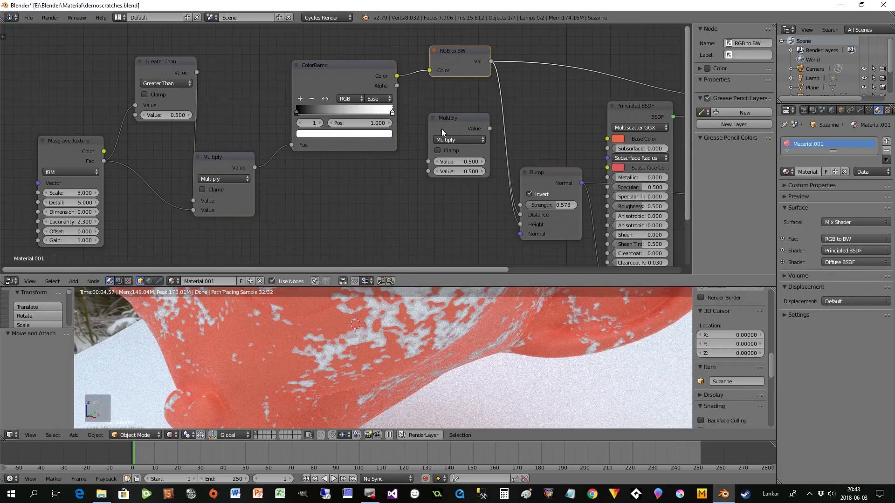
Replace the links into the Bump node's Distance and Height with the new Multiply node's Value output
{"action": "left_click_drag", "start_coordinate": [520, 214], "coordinate": [490, 129]}
{"action": "left_click_drag", "start_coordinate": [507, 207], "coordinate": [520, 214]}
{"action": "left_click_drag", "start_coordinate": [489, 128], "coordinate": [520, 215]}
{"action": "left_click", "coordinate": [521, 225]}
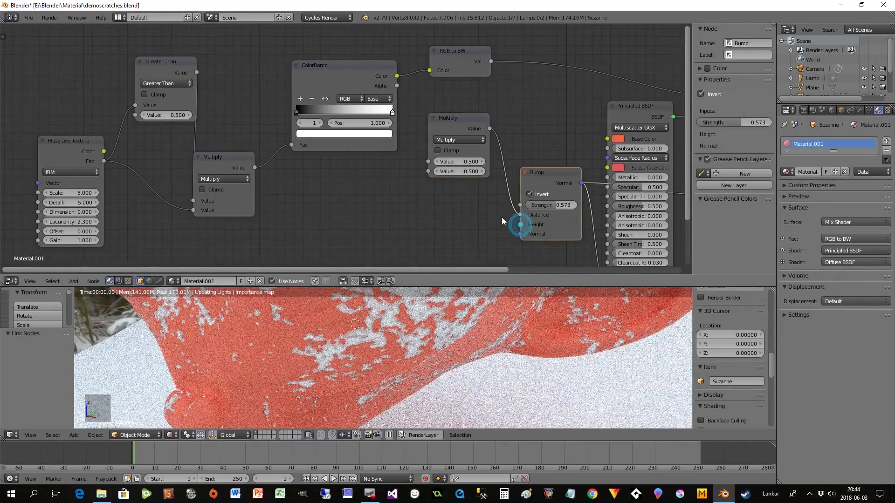
{"action": "left_click_drag", "start_coordinate": [493, 167], "coordinate": [505, 220]}
{"action": "left_click_drag", "start_coordinate": [490, 127], "coordinate": [520, 224]}
Feed the RGB to BW node's Val output into the new Multiply node's first value and set its second value to 9.6
{"action": "left_click_drag", "start_coordinate": [396, 76], "coordinate": [421, 159]}
{"action": "left_click_drag", "start_coordinate": [491, 88], "coordinate": [492, 62]}
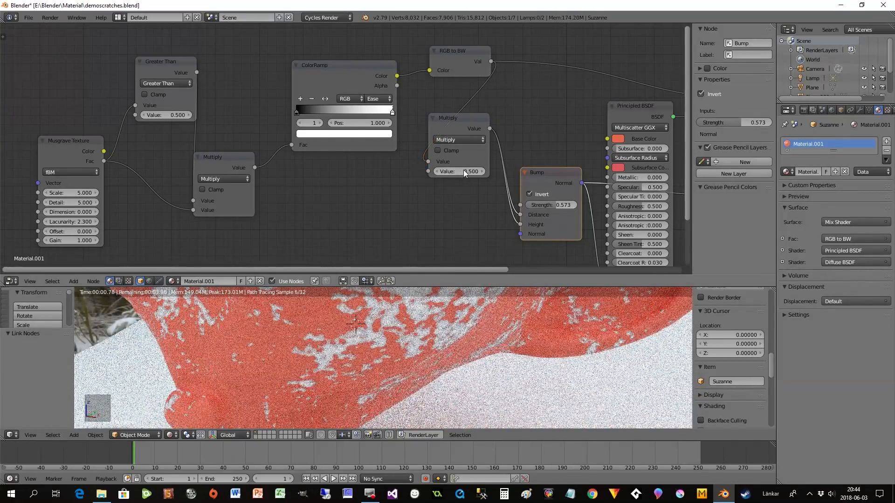
{"action": "left_click_drag", "start_coordinate": [458, 171], "coordinate": [476, 172]}
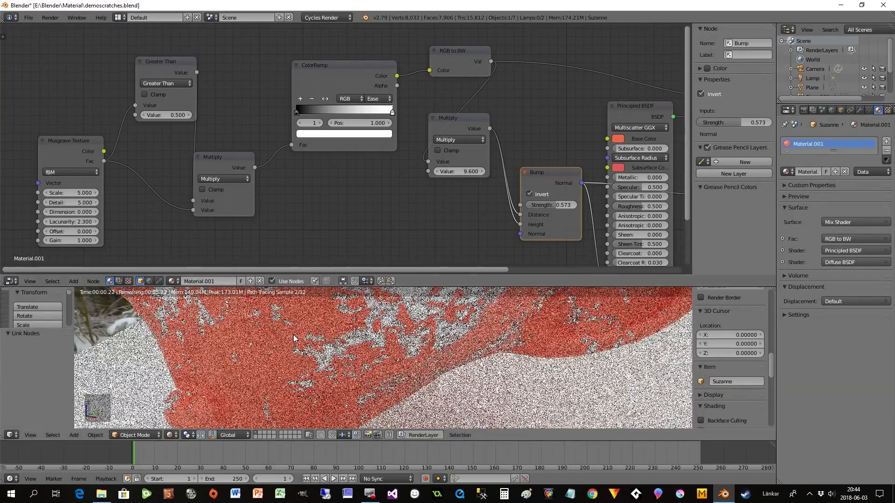
Disconnect the Bump normal from the Principled BSDF and link it only to the Diffuse BSDF's Normal input
{"action": "scroll", "coordinate": [467, 206], "scroll_direction": "down", "scroll_amount": 1}
{"action": "middle_click_drag", "start_coordinate": [467, 206], "coordinate": [387, 182]}
{"action": "left_click_drag", "start_coordinate": [615, 170], "coordinate": [605, 176]}
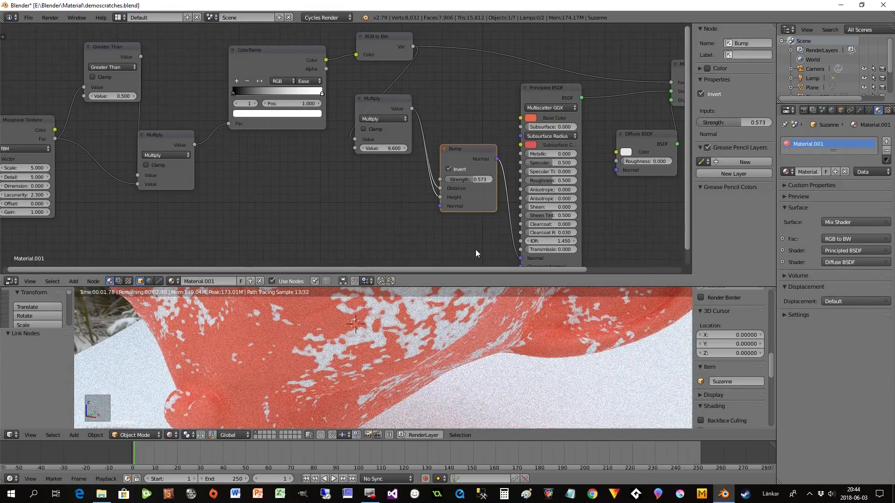
{"action": "scroll", "coordinate": [479, 248], "scroll_direction": "down", "scroll_amount": 1, "text": "shift"}
{"action": "left_click_drag", "start_coordinate": [518, 233], "coordinate": [619, 145]}
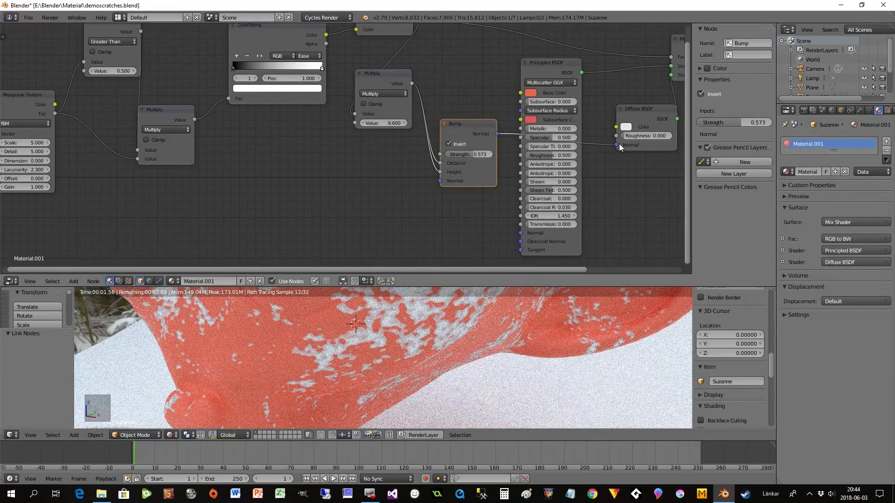
Set the Musgrave Texture's Scale to 13.7 and Lacunarity to 3.3, and inspect the chipped paint on the model
{"action": "middle_click_drag", "start_coordinate": [230, 343], "coordinate": [431, 365]}
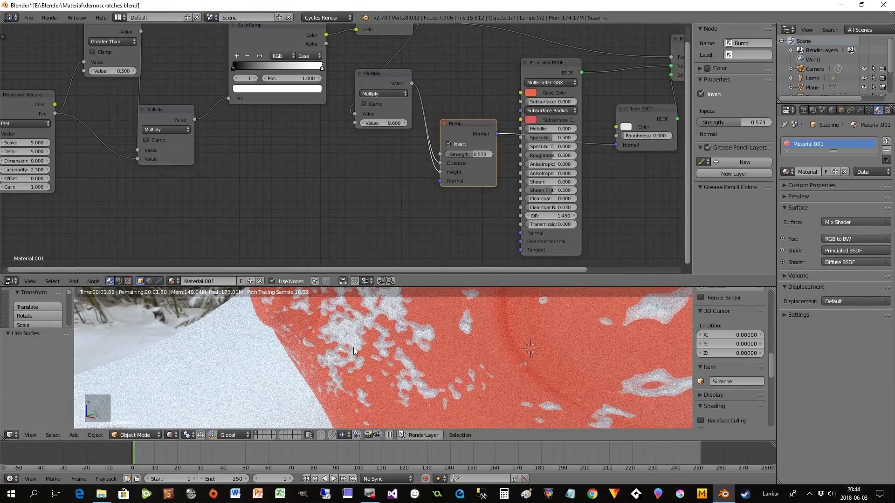
{"action": "middle_click_drag", "start_coordinate": [68, 174], "coordinate": [282, 200]}
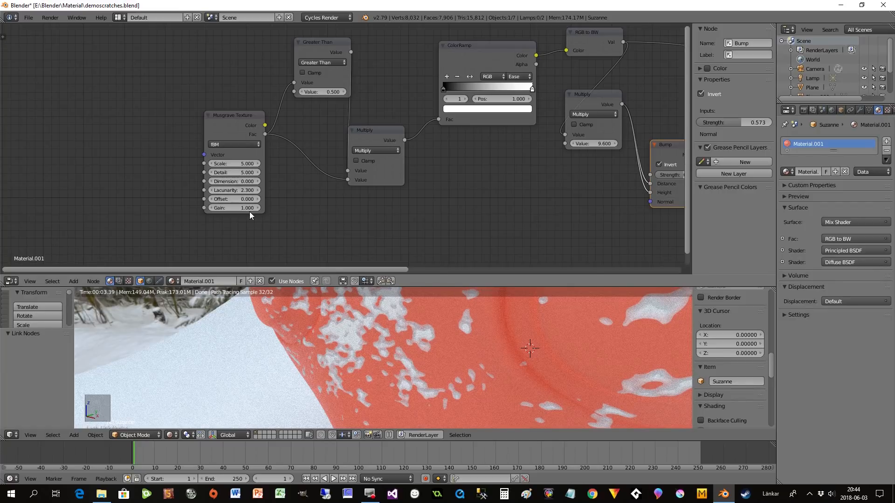
{"action": "left_click_drag", "start_coordinate": [237, 164], "coordinate": [307, 163]}
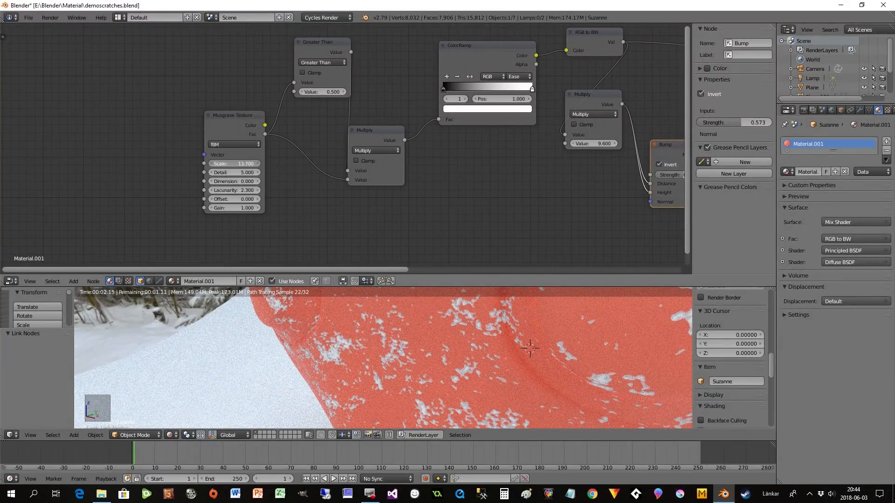
{"action": "left_click_drag", "start_coordinate": [228, 190], "coordinate": [242, 190]}
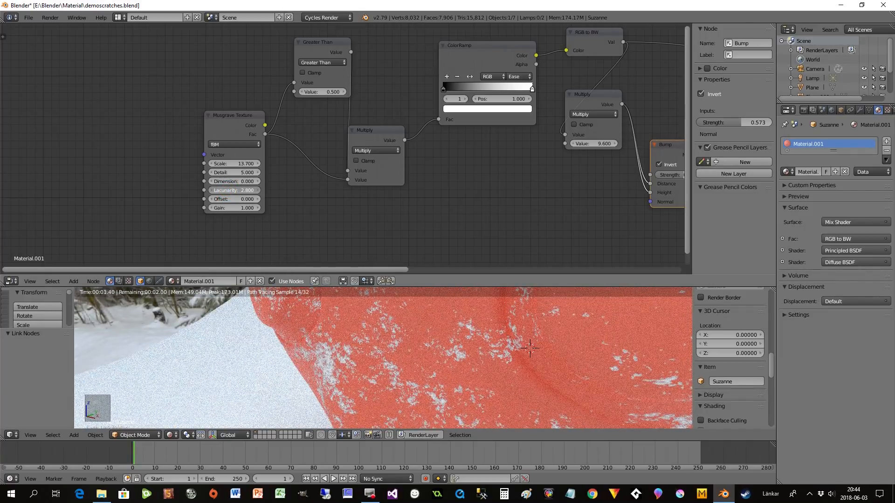
{"action": "left_click_drag", "start_coordinate": [233, 191], "coordinate": [246, 191]}
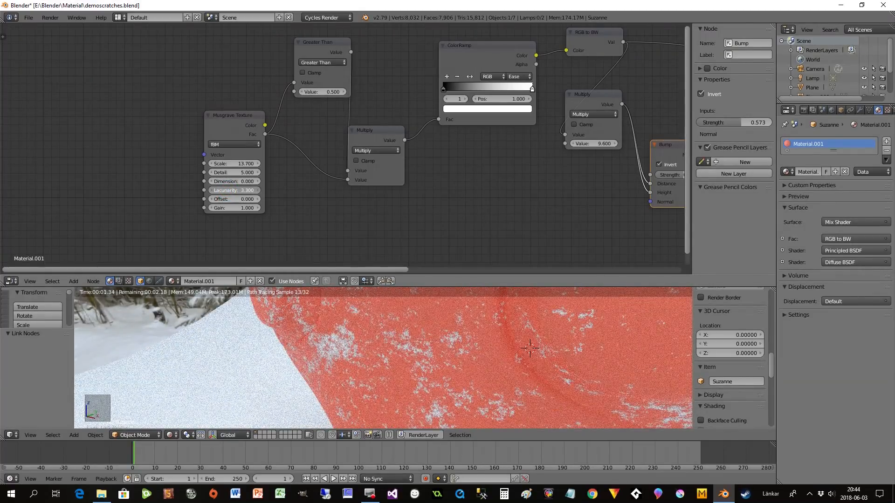
{"action": "scroll", "coordinate": [501, 346], "scroll_direction": "down", "scroll_amount": 1}
{"action": "mouse_move", "coordinate": [501, 346]}
{"action": "middle_mouse_down"}
{"action": "mouse_move", "coordinate": [478, 345]}
{"action": "mouse_move", "coordinate": [513, 352]}
{"action": "middle_mouse_up"}
{"action": "middle_click_drag", "start_coordinate": [452, 375], "coordinate": [487, 373]}
{"action": "scroll", "coordinate": [467, 372], "scroll_direction": "up", "scroll_amount": 2}
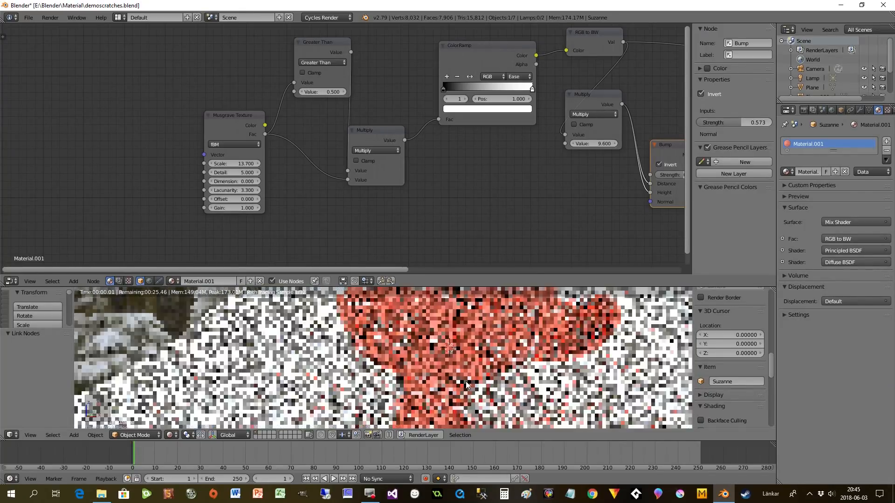
Set the second value of the Multiply node feeding the Bump node to 8.8 and check the chipped paint
{"action": "scroll", "coordinate": [464, 381], "scroll_direction": "up", "scroll_amount": 1}
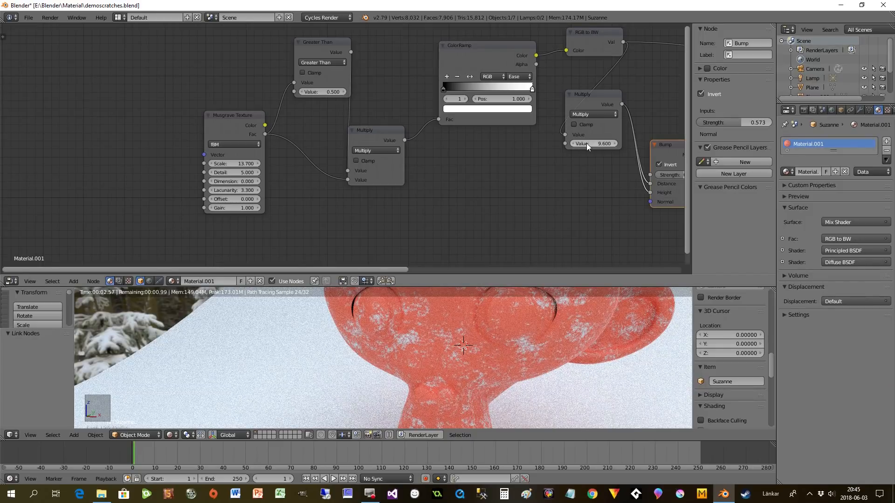
{"action": "left_click_drag", "start_coordinate": [601, 144], "coordinate": [582, 144]}
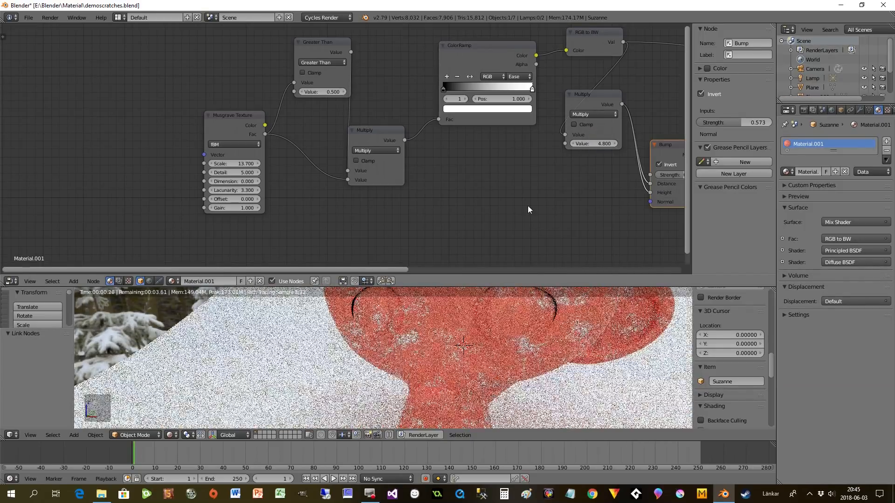
{"action": "left_click_drag", "start_coordinate": [379, 270], "coordinate": [454, 312]}
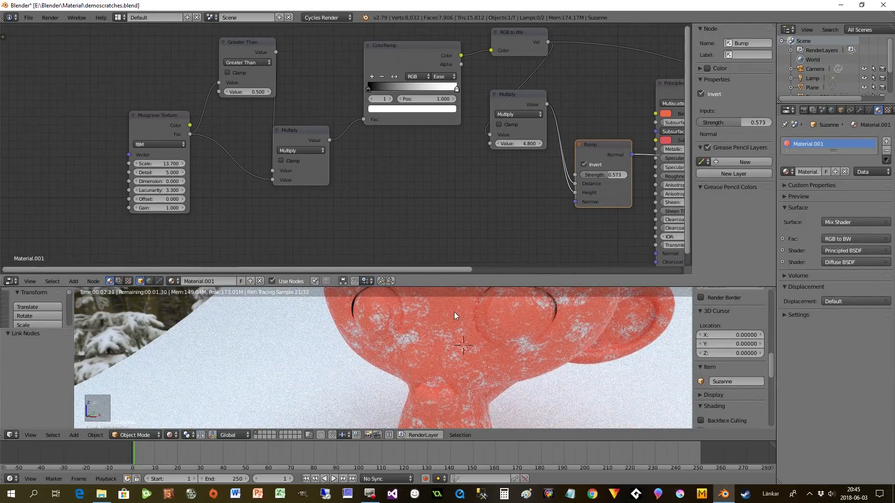
{"action": "left_click_drag", "start_coordinate": [519, 144], "coordinate": [537, 144]}
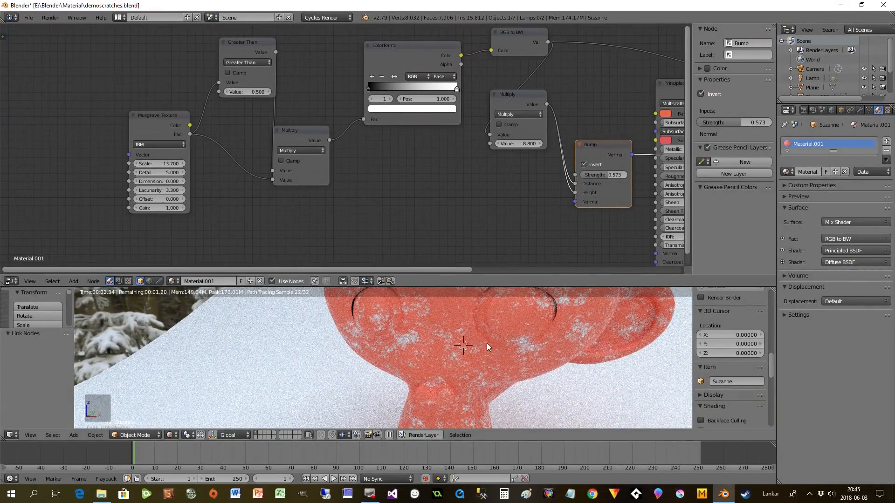
Try tightening the ColorRamp gradient by moving its black and white stops inward, and restore both stops to the ends
{"action": "left_click_drag", "start_coordinate": [370, 87], "coordinate": [440, 90]}
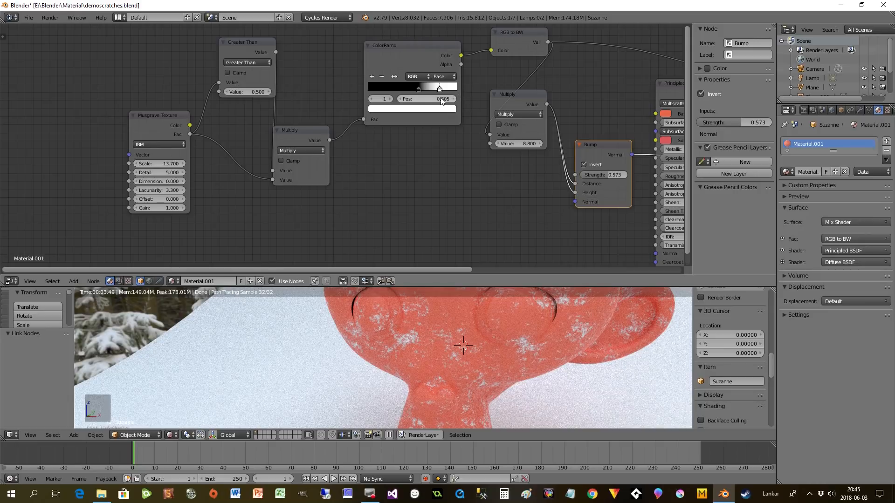
{"action": "left_click_drag", "start_coordinate": [440, 89], "coordinate": [343, 86]}
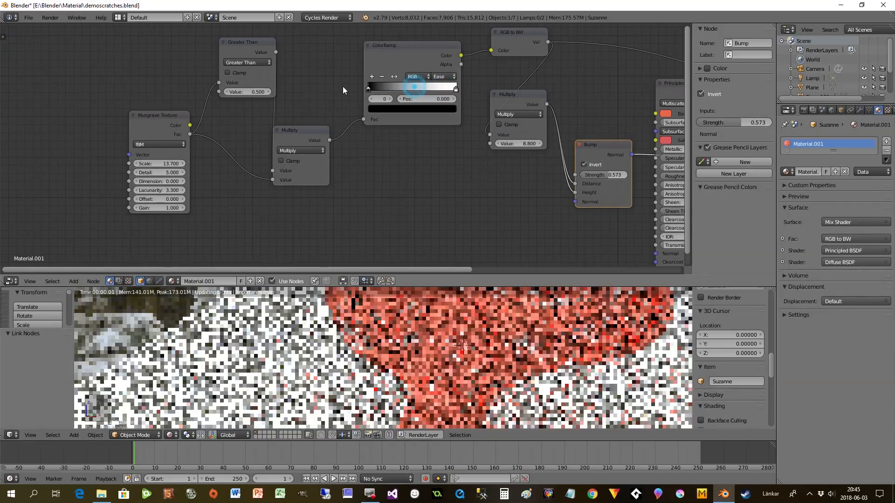
Shift the ColorRamp node slightly for more room and set the Greater Than node's threshold to 1.4
{"action": "left_click_drag", "start_coordinate": [381, 48], "coordinate": [396, 73]}
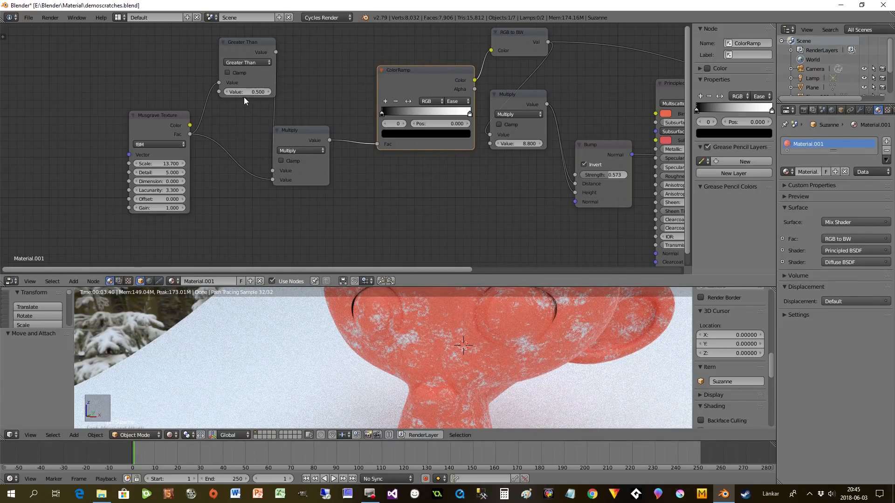
{"action": "left_click_drag", "start_coordinate": [245, 90], "coordinate": [261, 90]}
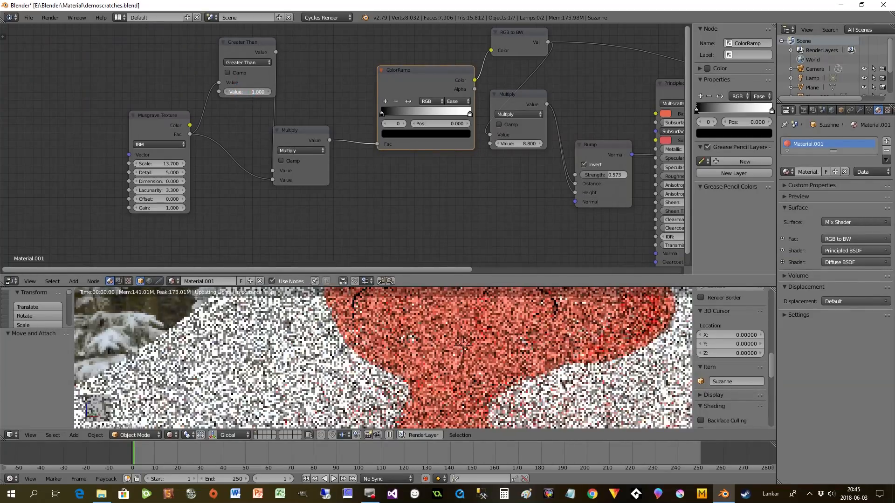
{"action": "mouse_move", "coordinate": [261, 90]}
{"action": "left_mouse_down"}
{"action": "mouse_move", "coordinate": [228, 90]}
{"action": "mouse_move", "coordinate": [270, 90]}
{"action": "left_mouse_up"}
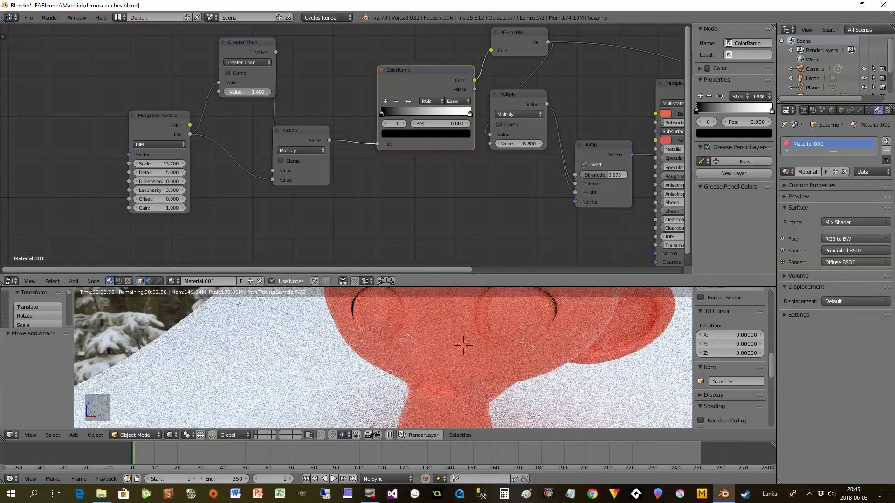
Rearrange the Greater Than, Musgrave Texture and first Multiply nodes so their links are easier to follow
{"action": "left_click_drag", "start_coordinate": [235, 41], "coordinate": [230, 48]}
{"action": "left_click_drag", "start_coordinate": [177, 111], "coordinate": [166, 113]}
{"action": "left_click_drag", "start_coordinate": [296, 140], "coordinate": [317, 136]}
{"action": "scroll", "coordinate": [443, 374], "scroll_direction": "up", "scroll_amount": 1}
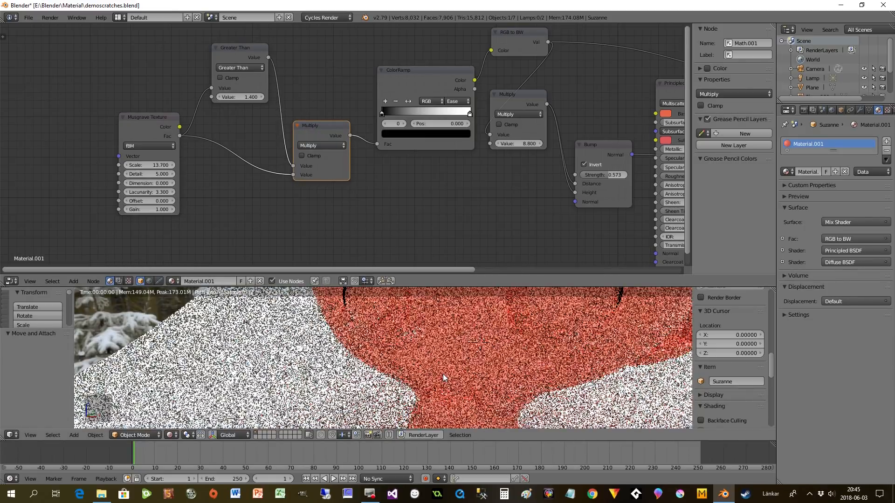
{"action": "scroll", "coordinate": [443, 374], "scroll_direction": "down", "scroll_amount": 1}
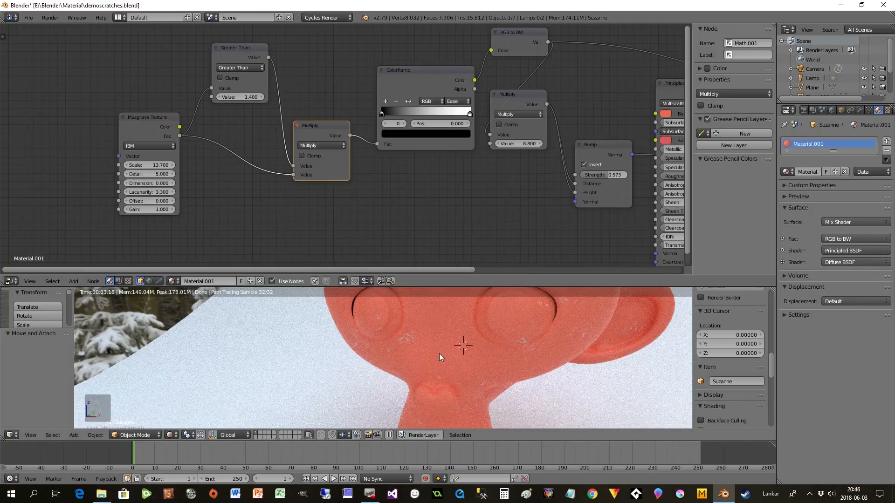
Switch the Musgrave Texture type to Ridged Multifractal and set the Greater Than threshold to 0.4
{"action": "left_click", "coordinate": [146, 147]}
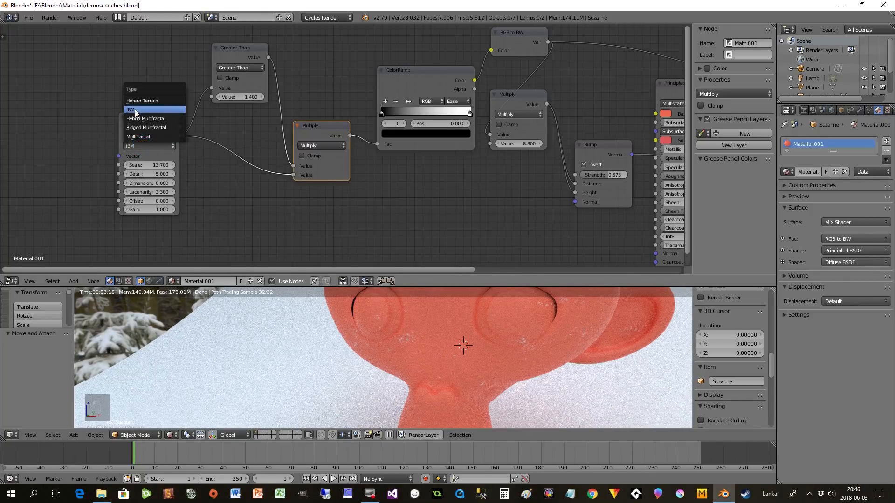
{"action": "left_click", "coordinate": [149, 128]}
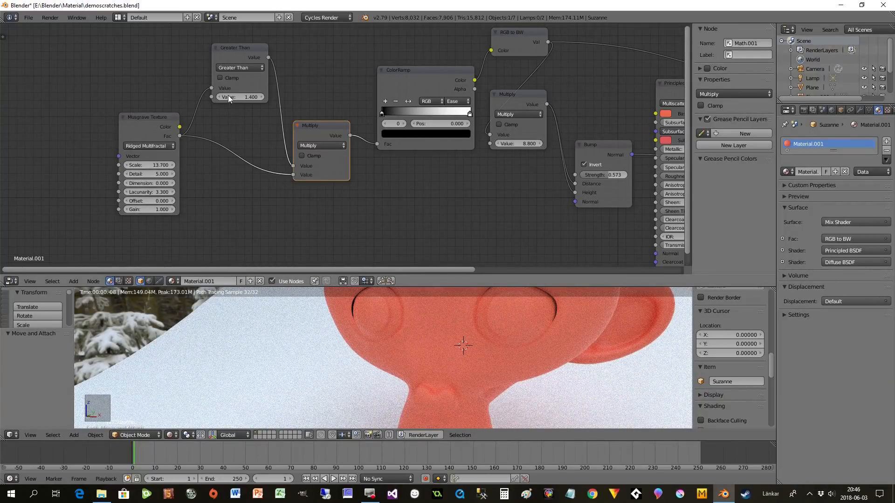
{"action": "left_click_drag", "start_coordinate": [241, 97], "coordinate": [219, 97]}
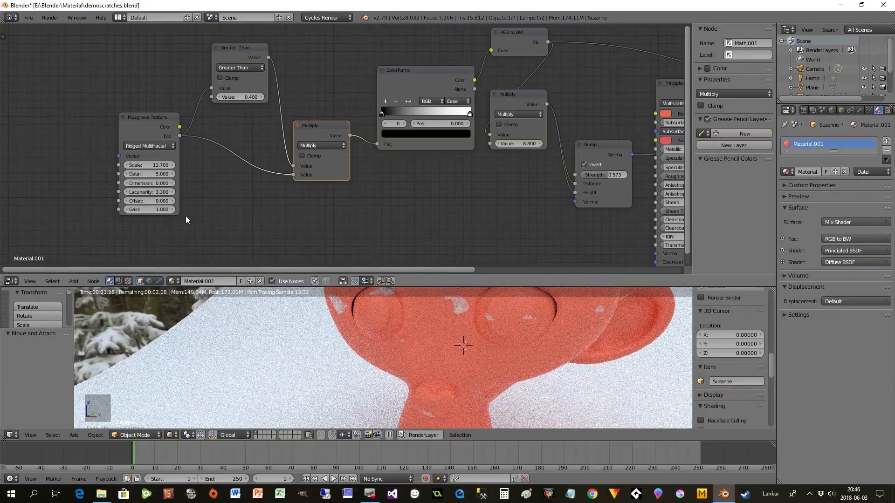
Tune the Musgrave Texture's Offset and Gain to 0.8 each, with the Greater Than threshold at 1.0, for thin scratches
{"action": "mouse_move", "coordinate": [149, 202]}
{"action": "left_mouse_down"}
{"action": "mouse_move", "coordinate": [164, 202]}
{"action": "mouse_move", "coordinate": [138, 207]}
{"action": "left_mouse_up"}
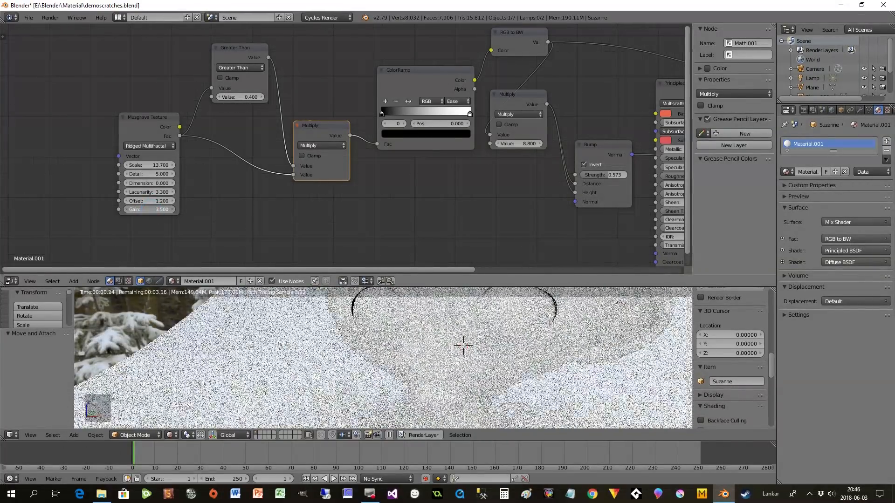
{"action": "mouse_move", "coordinate": [247, 100]}
{"action": "left_mouse_down"}
{"action": "mouse_move", "coordinate": [226, 100]}
{"action": "mouse_move", "coordinate": [261, 99]}
{"action": "left_mouse_up"}
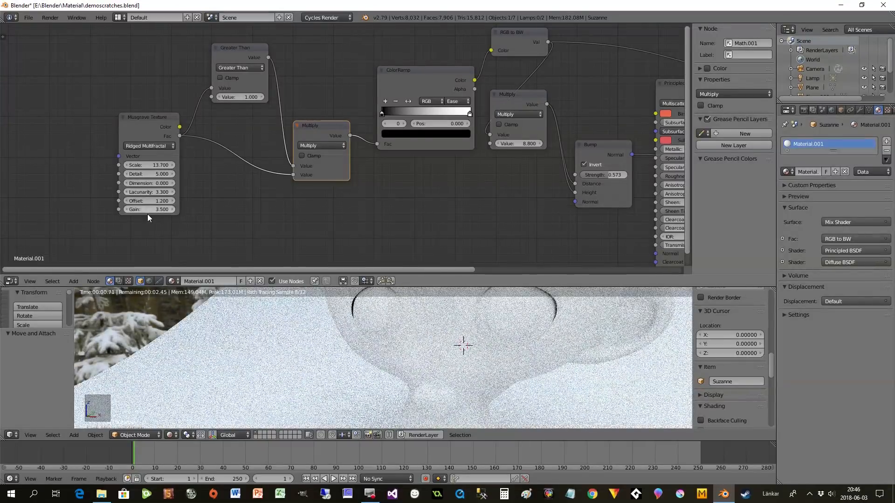
{"action": "left_click_drag", "start_coordinate": [157, 209], "coordinate": [138, 209]}
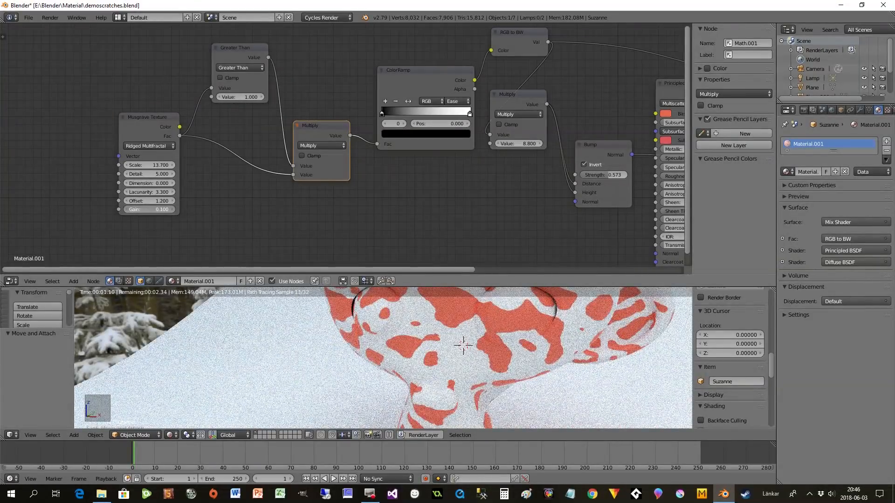
{"action": "key", "text": "ctrl+z"}
{"action": "left_click_drag", "start_coordinate": [159, 199], "coordinate": [139, 199]}
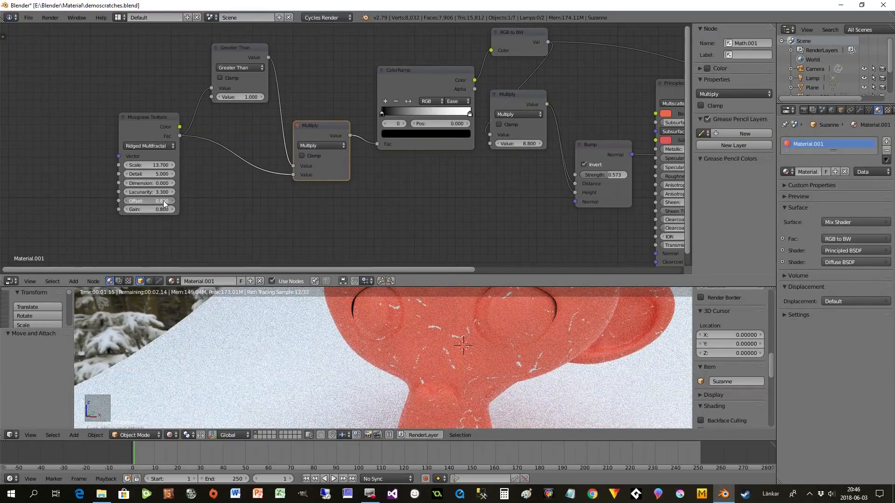
{"action": "scroll", "coordinate": [480, 360], "scroll_direction": "down", "scroll_amount": 1}
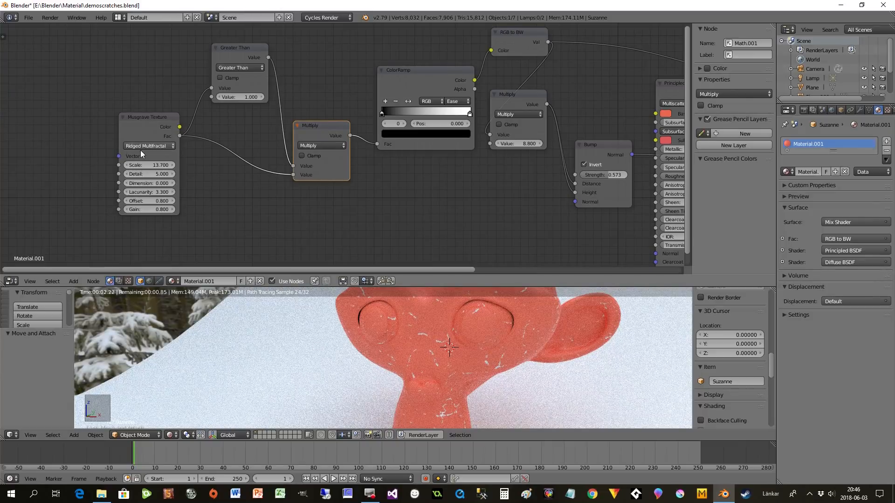
{"action": "middle_click_drag", "start_coordinate": [469, 358], "coordinate": [455, 354]}
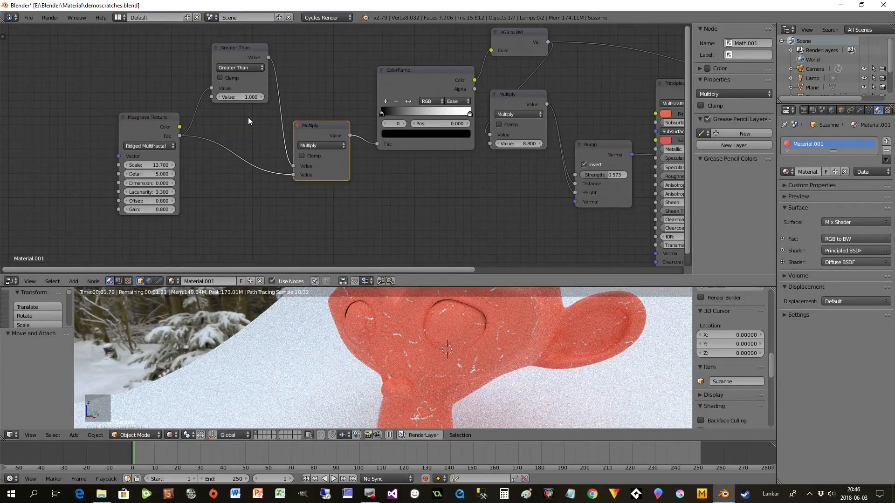
Test the Greater Than threshold at 0.5, settle on 0.9, and inspect the scratches on the model up close
{"action": "left_click_drag", "start_coordinate": [243, 96], "coordinate": [222, 96]}
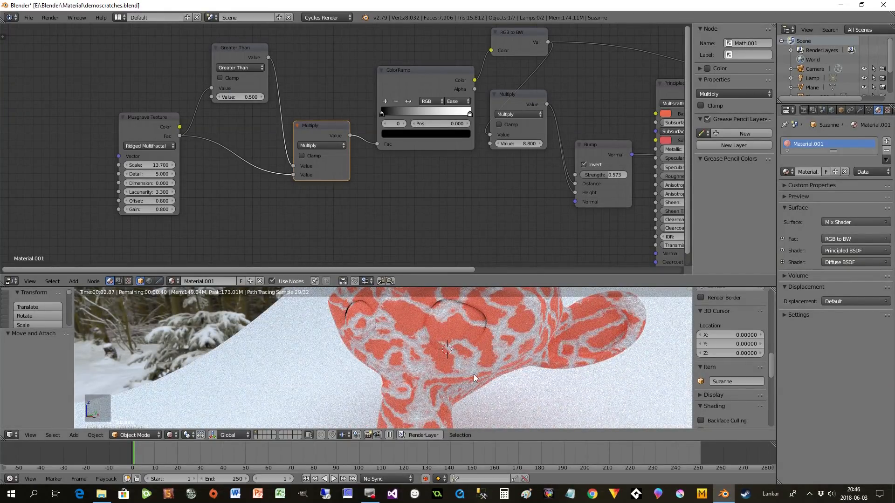
{"action": "left_click_drag", "start_coordinate": [239, 97], "coordinate": [280, 97]}
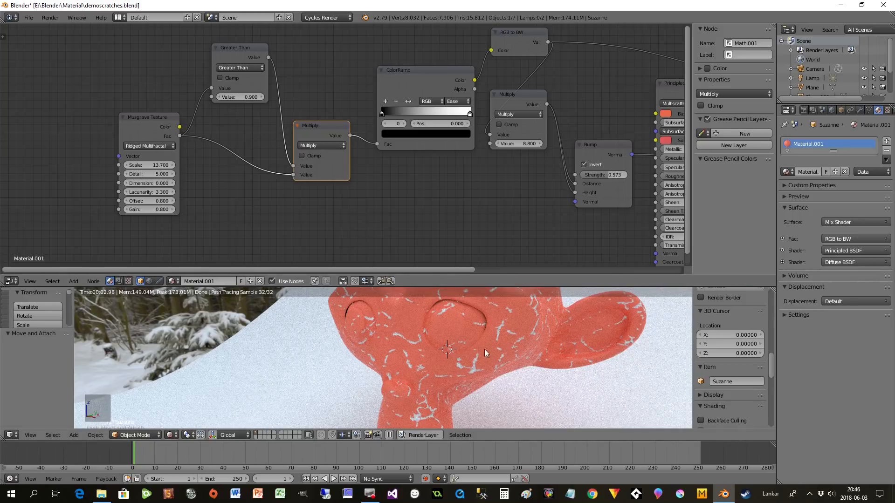
{"action": "middle_click_drag", "start_coordinate": [440, 221], "coordinate": [384, 225]}
{"action": "scroll", "coordinate": [384, 226], "scroll_direction": "down", "scroll_amount": 1}
{"action": "scroll", "coordinate": [430, 343], "scroll_direction": "up", "scroll_amount": 3}
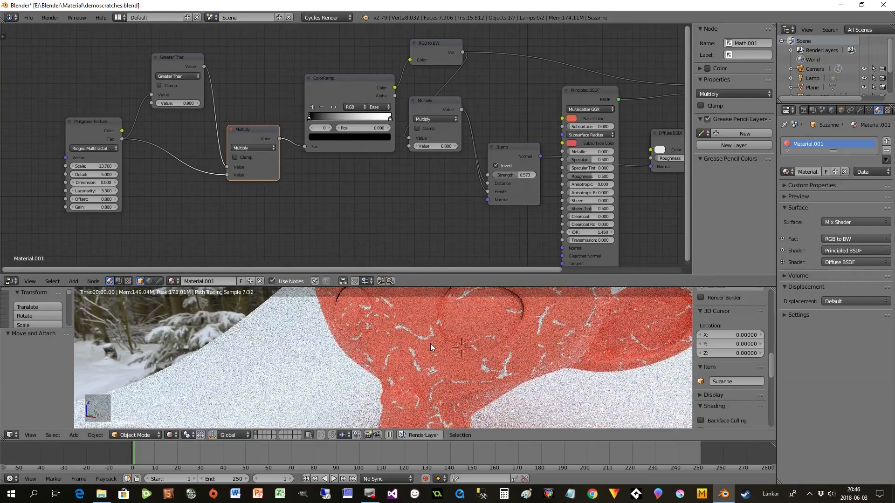
{"action": "scroll", "coordinate": [426, 348], "scroll_direction": "up", "scroll_amount": 1}
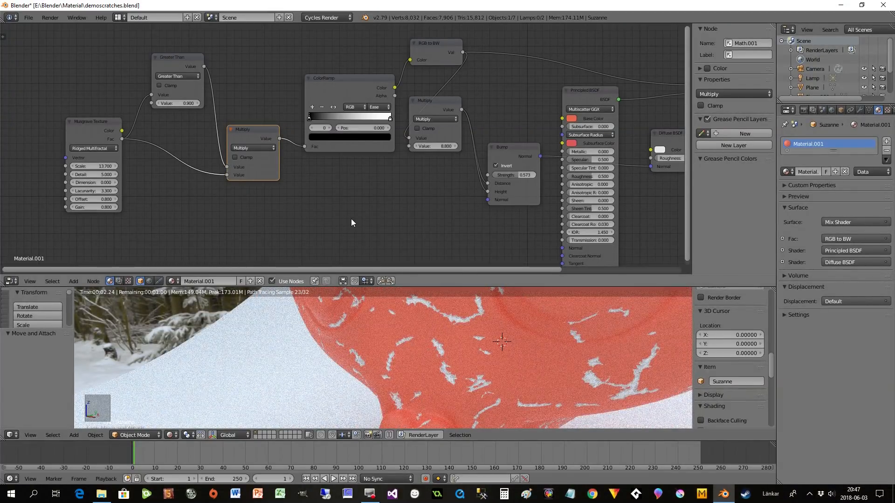
Raise the second value of the Multiply node feeding the Bump node to about 10.8
{"action": "scroll", "coordinate": [351, 219], "scroll_direction": "down", "scroll_amount": 1}
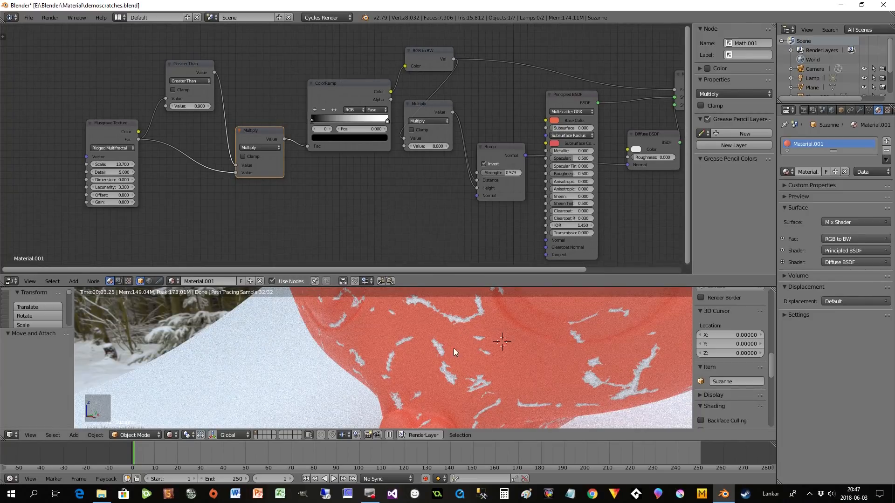
{"action": "scroll", "coordinate": [392, 187], "scroll_direction": "down", "scroll_amount": 1}
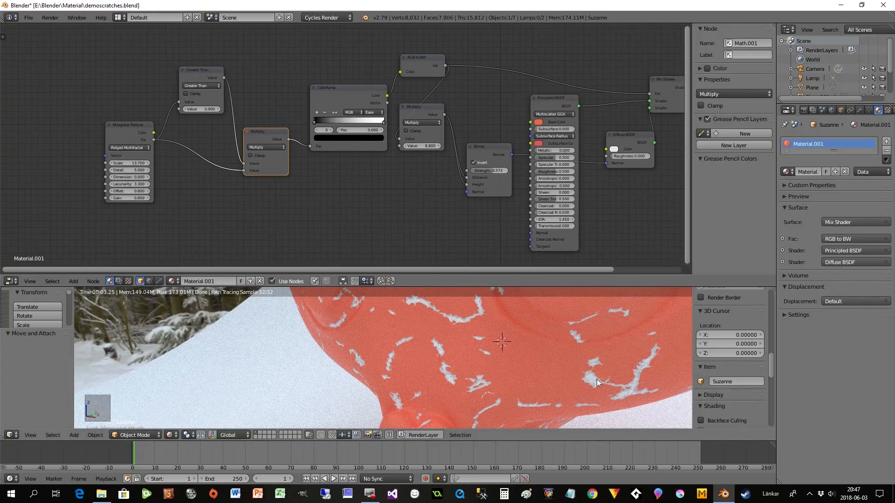
{"action": "scroll", "coordinate": [376, 328], "scroll_direction": "down", "scroll_amount": 1}
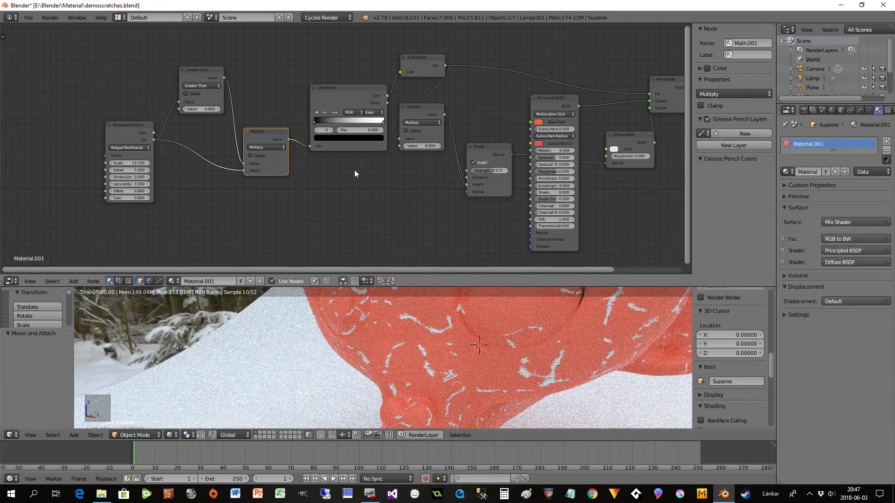
{"action": "left_click_drag", "start_coordinate": [422, 145], "coordinate": [452, 147]}
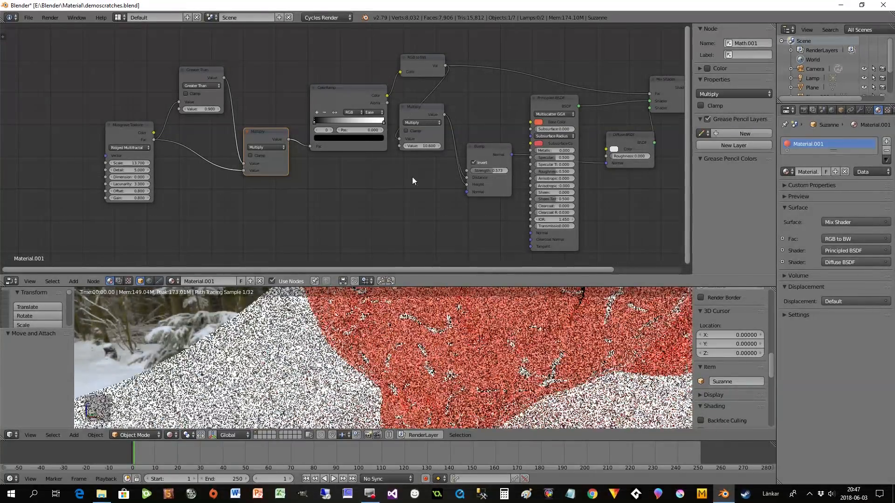
Try lower Greater Than thresholds of 0.5 and 0.7 to compare the scratch coverage, and return the value to 0.9
{"action": "left_click", "coordinate": [208, 108]}
{"action": "left_click_drag", "start_coordinate": [208, 108], "coordinate": [204, 108]}
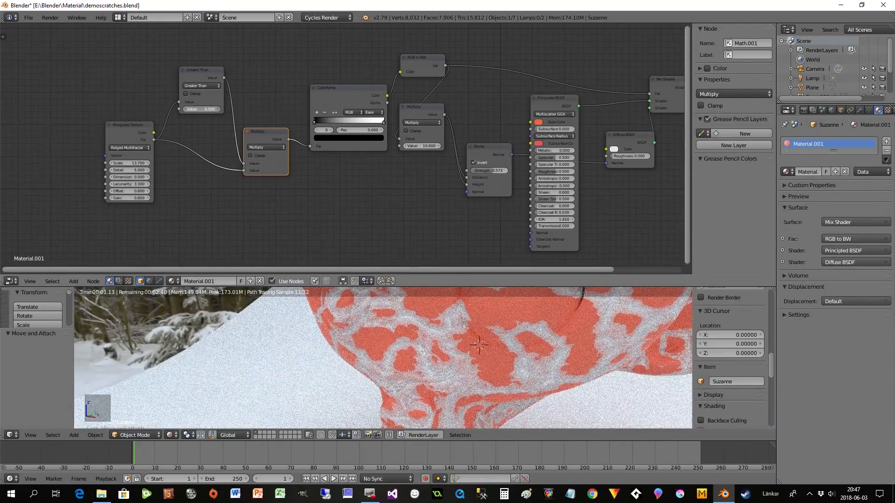
{"action": "left_click", "coordinate": [219, 108]}
{"action": "left_click", "coordinate": [218, 108]}
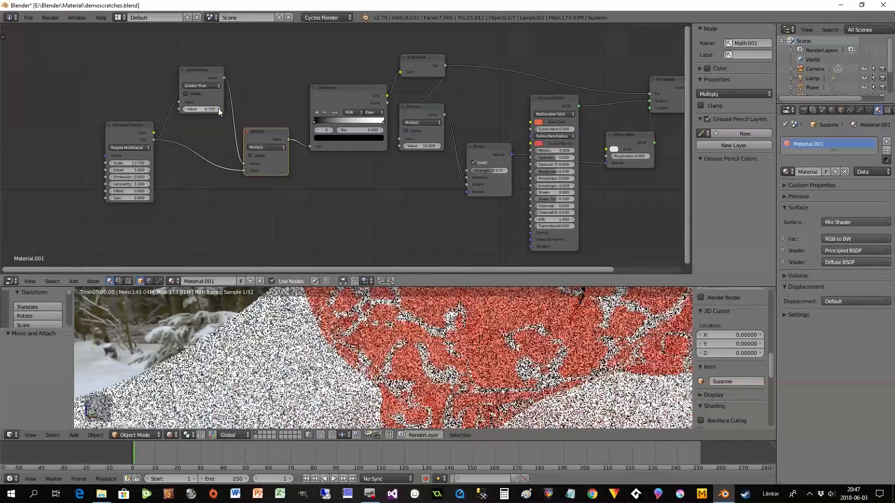
{"action": "left_click", "coordinate": [218, 108]}
{"action": "left_click", "coordinate": [218, 108]}
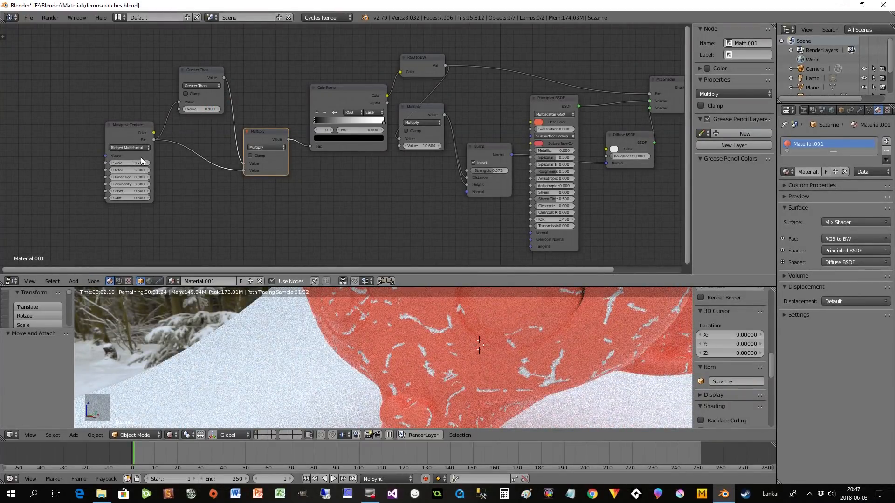
Try the Musgrave Texture's Offset at 0.9 and 1.0 to compare the wear coverage, and return it to 0.8
{"action": "scroll", "coordinate": [150, 193], "scroll_direction": "up", "scroll_amount": 5}
{"action": "middle_click_drag", "start_coordinate": [189, 202], "coordinate": [424, 200]}
{"action": "scroll", "coordinate": [377, 193], "scroll_direction": "up", "scroll_amount": 2}
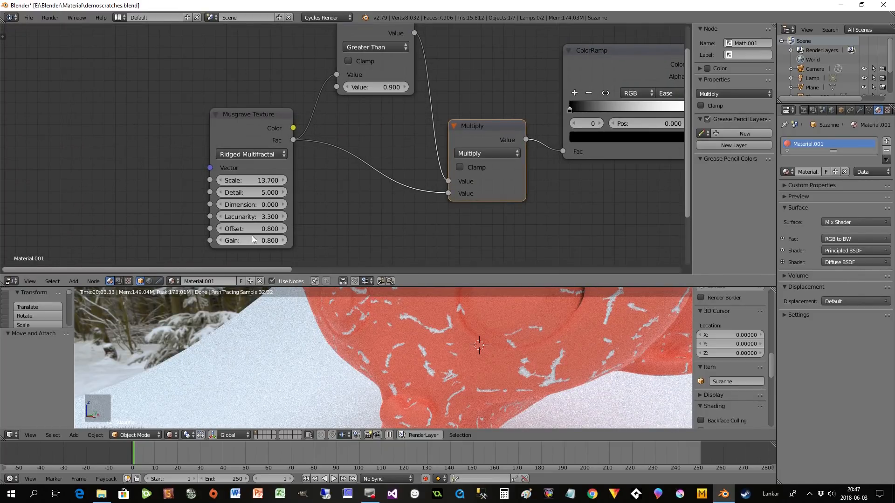
{"action": "left_click", "coordinate": [282, 229]}
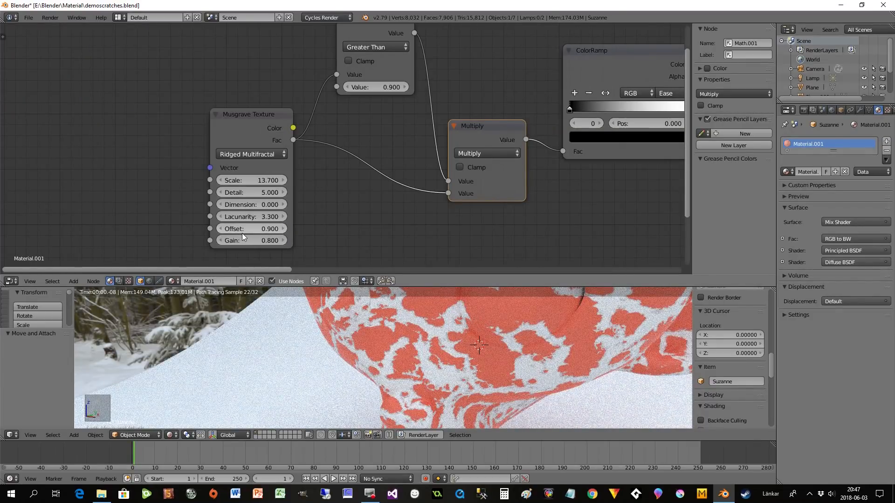
{"action": "left_click", "coordinate": [283, 229]}
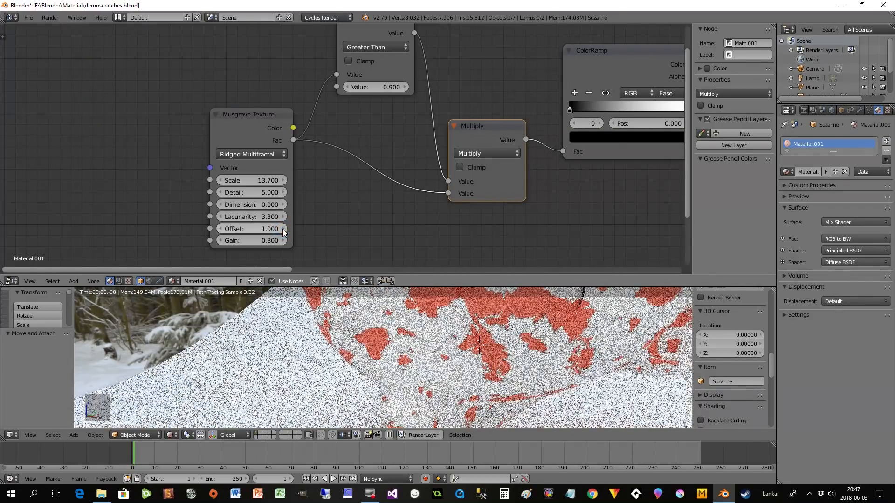
{"action": "left_click", "coordinate": [218, 229]}
{"action": "left_click", "coordinate": [218, 229]}
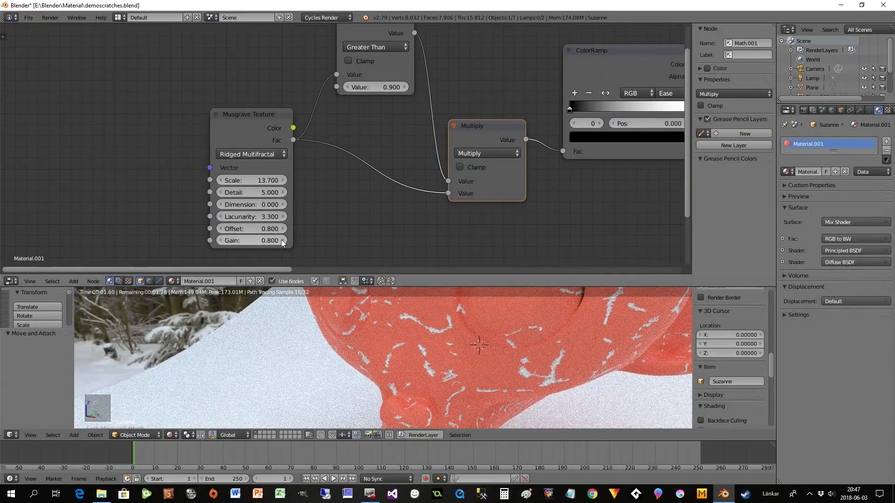
Raise the Musgrave Texture's Gain to 1.2 and inspect the wear coverage on the model
{"action": "left_click", "coordinate": [283, 240]}
{"action": "left_click", "coordinate": [282, 240]}
{"action": "left_click", "coordinate": [283, 240]}
{"action": "left_click", "coordinate": [283, 241]}
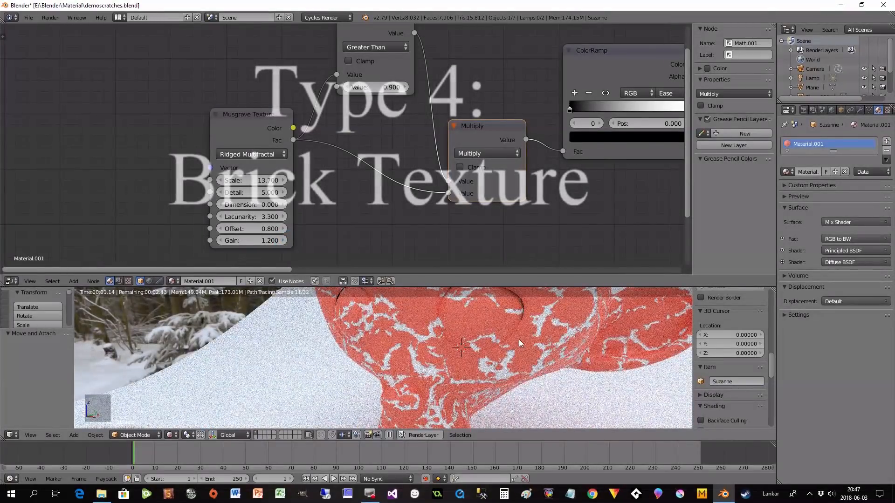
{"action": "middle_click_drag", "start_coordinate": [519, 340], "coordinate": [502, 343]}
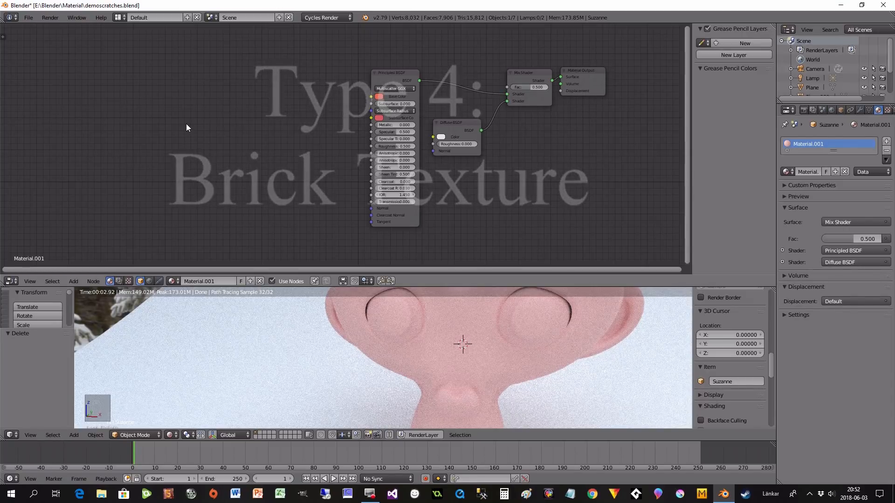
Add a Brick Texture node to the new material and place it well ahead of the Principled BSDF
{"action": "key", "text": "shift+a"}
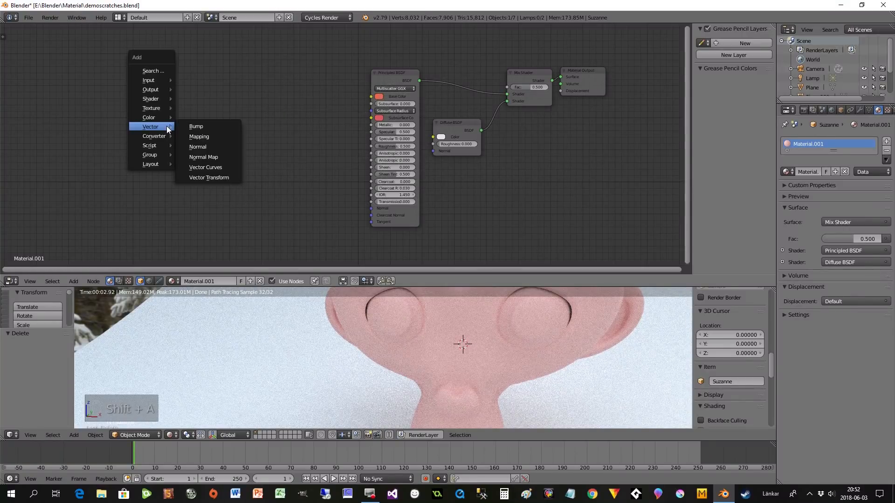
{"action": "mouse_move", "coordinate": [154, 109]}
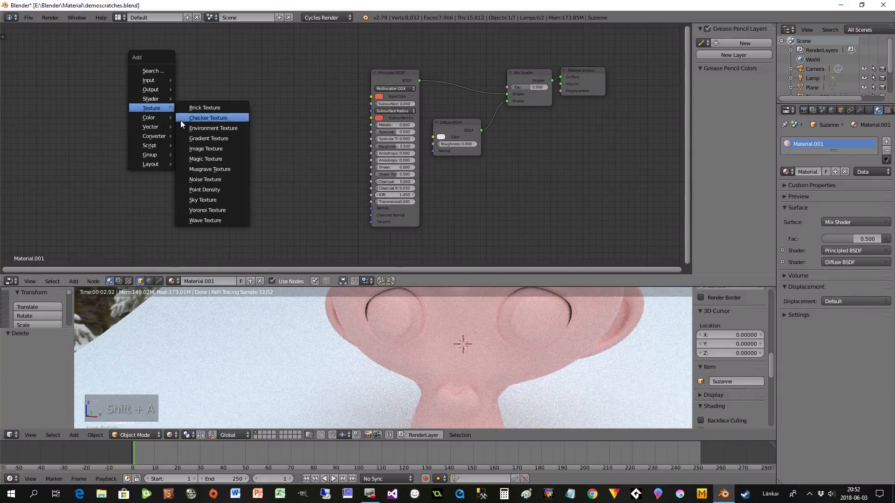
{"action": "left_click", "coordinate": [188, 108]}
{"action": "left_click", "coordinate": [154, 88]}
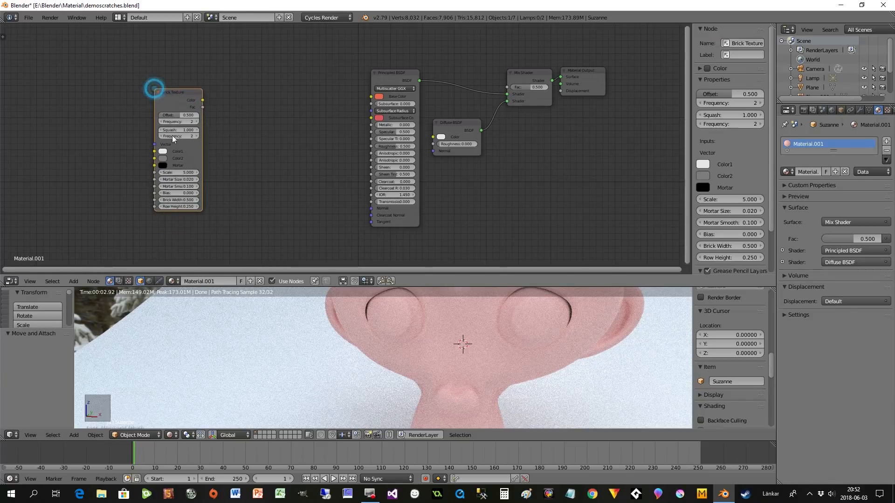
{"action": "left_click_drag", "start_coordinate": [168, 105], "coordinate": [143, 99]}
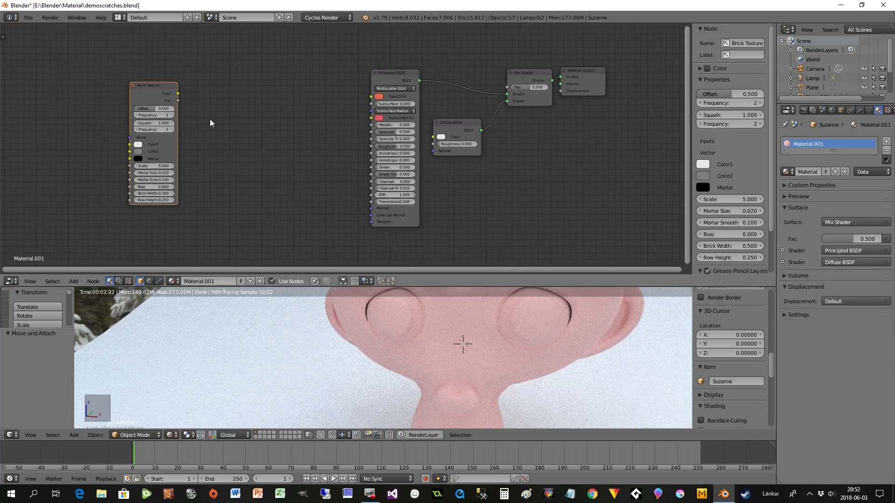
Add an RGB to BW node, feed it the Brick Texture's Color output, and space the two nodes apart
{"action": "key", "text": "shift+a"}
{"action": "mouse_move", "coordinate": [205, 148]}
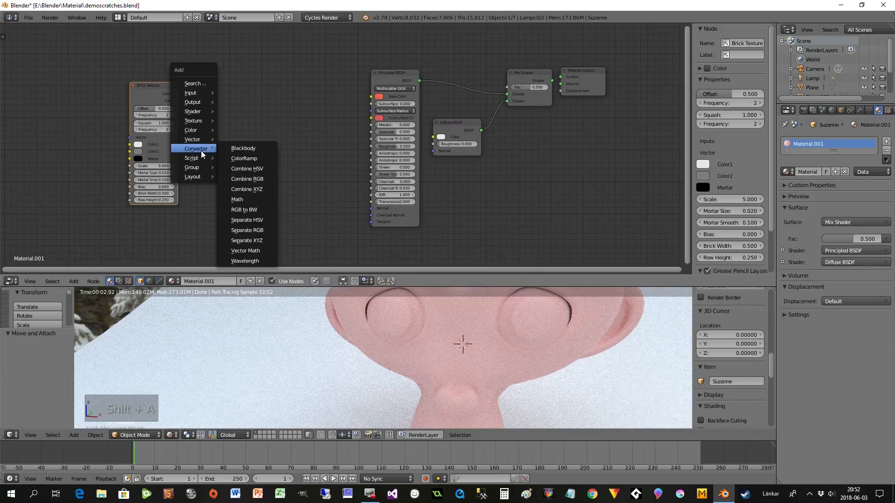
{"action": "left_click", "coordinate": [242, 209]}
{"action": "left_click", "coordinate": [221, 95]}
{"action": "left_click_drag", "start_coordinate": [178, 94], "coordinate": [231, 93]}
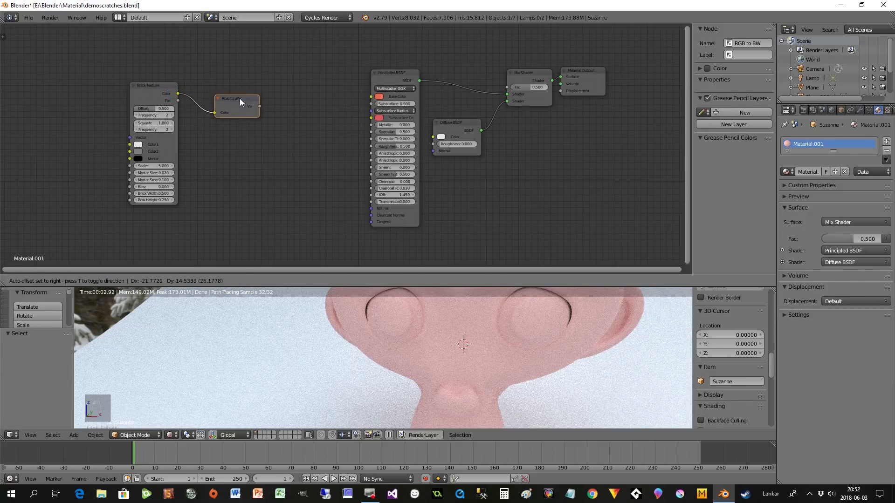
{"action": "left_click", "coordinate": [240, 99]}
{"action": "left_click_drag", "start_coordinate": [179, 99], "coordinate": [150, 98]}
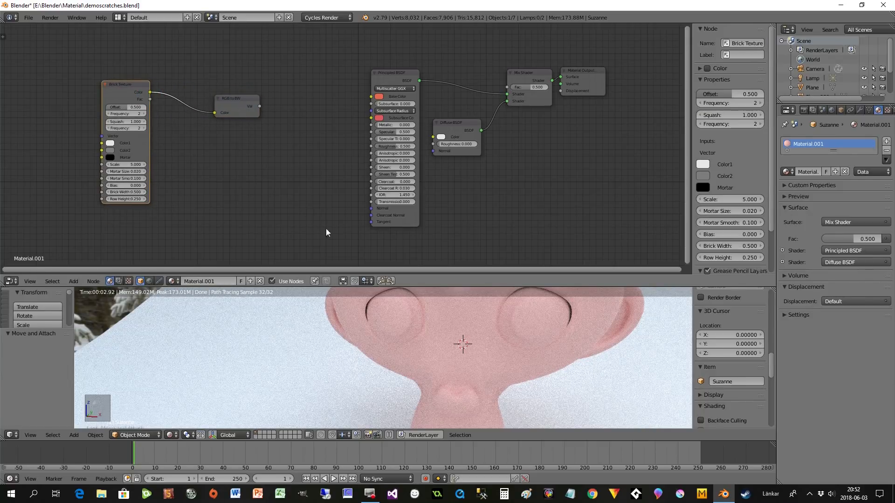
Add a Bump node feeding the Principled BSDF's Normal, and link the RGB to BW value to its Height
{"action": "key", "text": "shift+a"}
{"action": "mouse_move", "coordinate": [279, 182]}
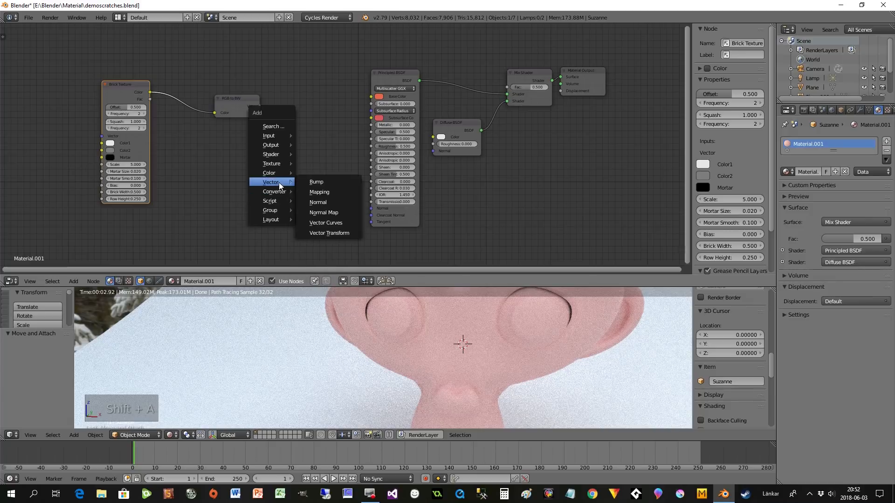
{"action": "left_click", "coordinate": [302, 182]}
{"action": "left_click", "coordinate": [302, 186]}
{"action": "left_click_drag", "start_coordinate": [339, 182], "coordinate": [318, 163]}
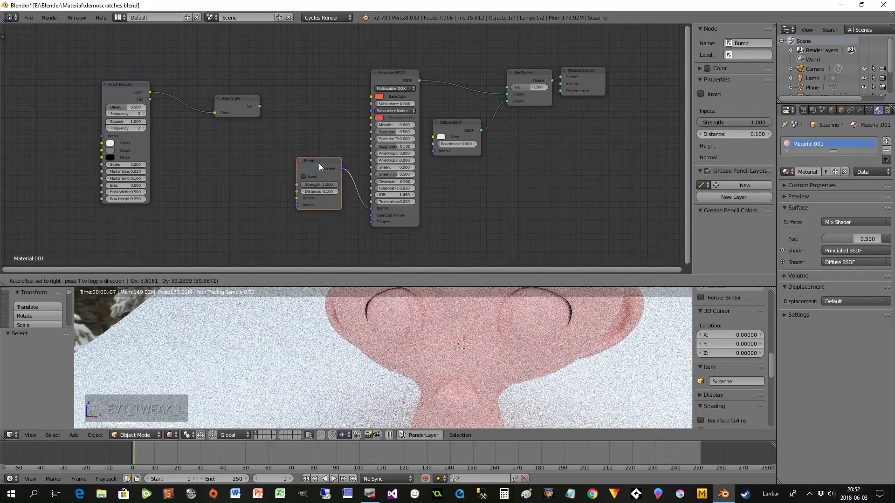
{"action": "left_click_drag", "start_coordinate": [260, 112], "coordinate": [296, 199]}
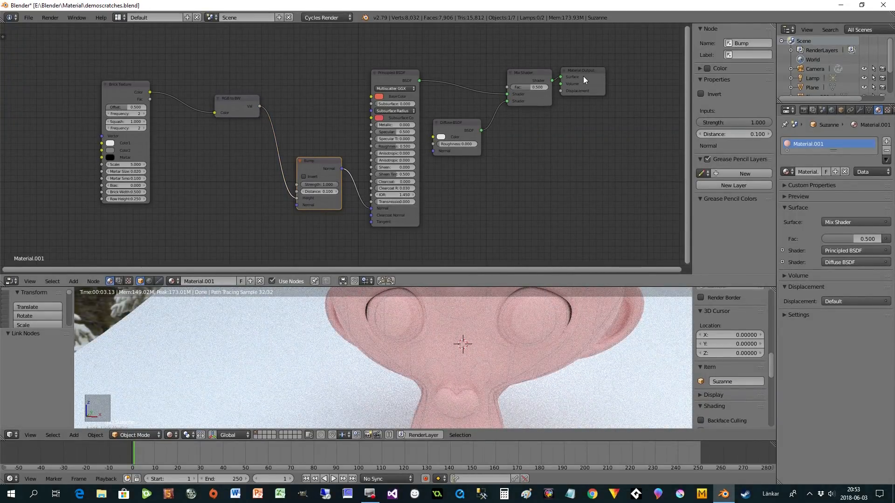
Link the RGB to BW value to the Mix Shader's Fac and inspect the brick pattern on Suzanne
{"action": "left_click_drag", "start_coordinate": [259, 106], "coordinate": [507, 88]}
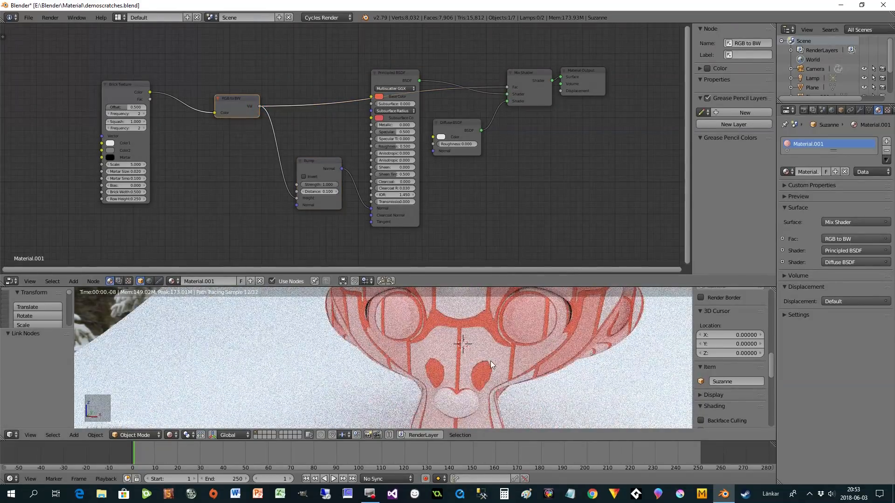
{"action": "scroll", "coordinate": [491, 361], "scroll_direction": "down", "scroll_amount": 1}
{"action": "middle_click_drag", "start_coordinate": [486, 362], "coordinate": [487, 368]}
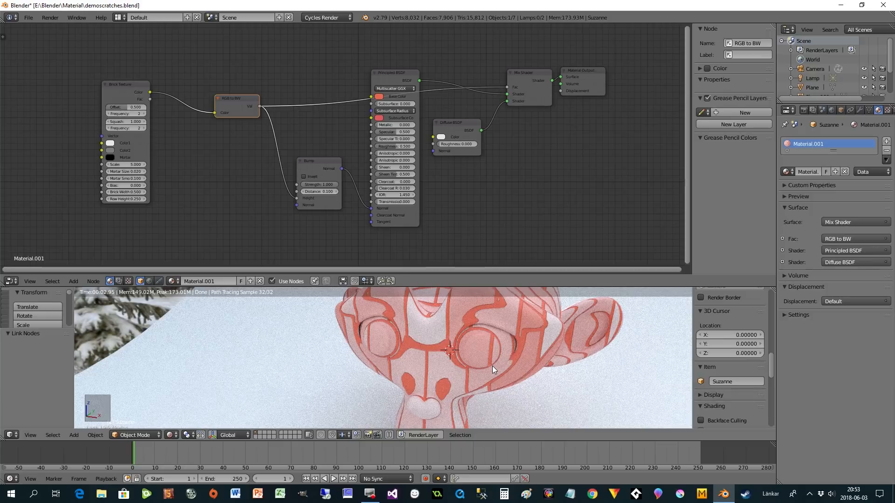
Add a Texture Coordinate node and link its Object output to the Brick Texture's Vector input
{"action": "middle_click_drag", "start_coordinate": [189, 196], "coordinate": [332, 199]}
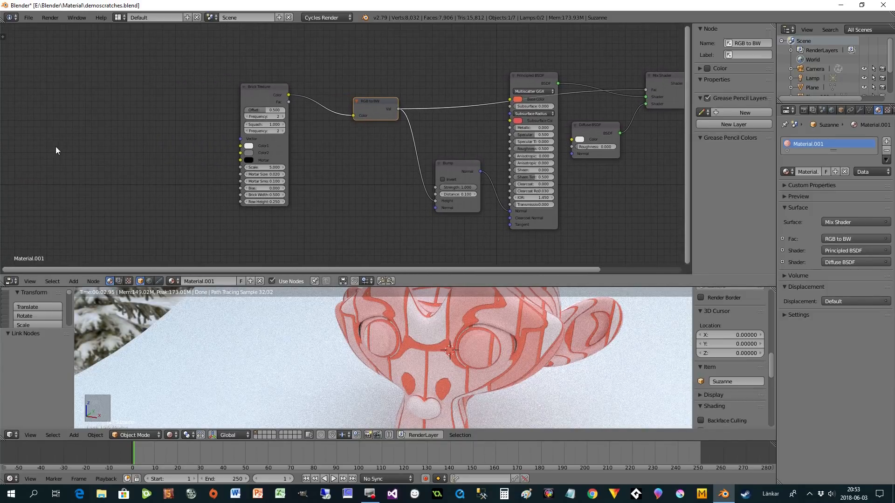
{"action": "key", "text": "shift+a"}
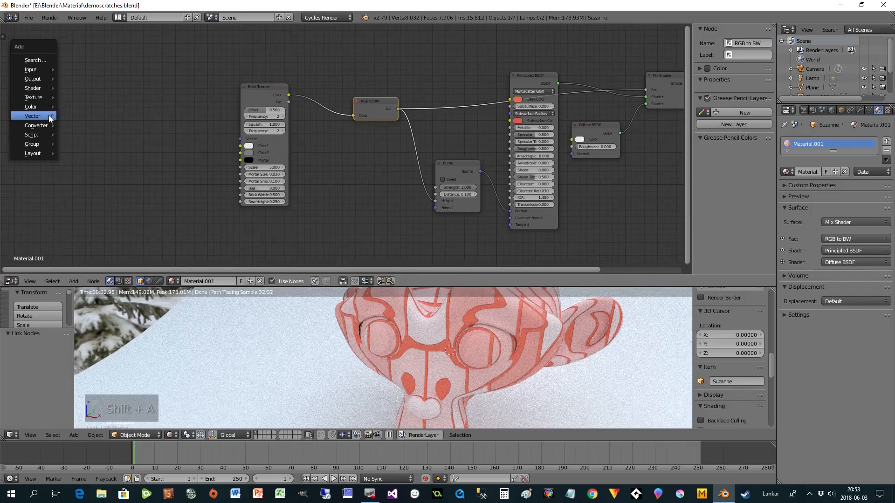
{"action": "mouse_move", "coordinate": [44, 69]}
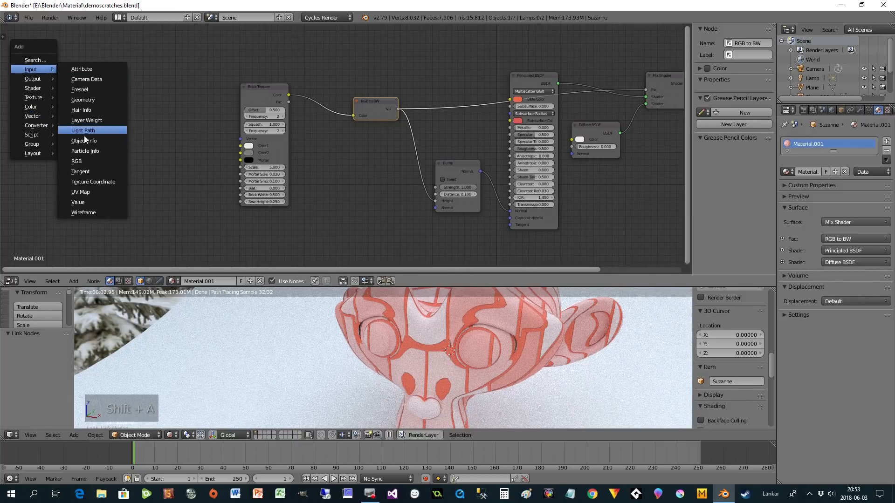
{"action": "left_click", "coordinate": [93, 181]}
{"action": "left_click", "coordinate": [18, 96]}
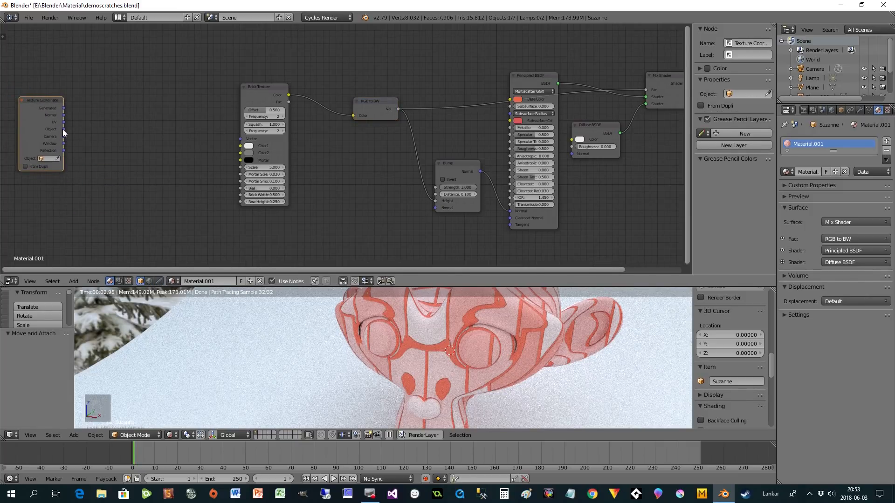
{"action": "left_click_drag", "start_coordinate": [64, 130], "coordinate": [239, 138]}
{"action": "left_click_drag", "start_coordinate": [253, 93], "coordinate": [223, 88]}
Set the Brick Texture's Brick Width and Row Height to 1 and check the larger pattern on the model
{"action": "middle_click_drag", "start_coordinate": [302, 214], "coordinate": [334, 225]}
{"action": "scroll", "coordinate": [317, 204], "scroll_direction": "up", "scroll_amount": 2}
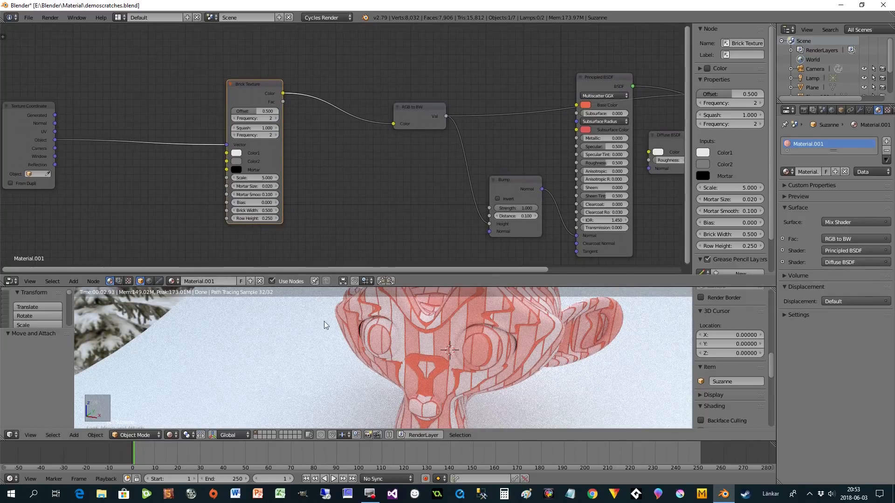
{"action": "type", "text": "1"}
{"action": "left_click", "coordinate": [257, 218]}
{"action": "left_click", "coordinate": [259, 219]}
{"action": "type", "text": "1"}
{"action": "left_click", "coordinate": [310, 223]}
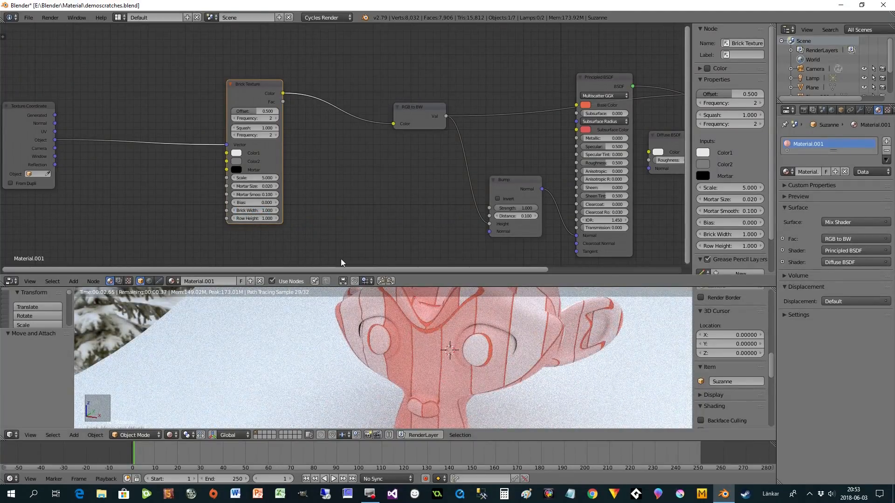
{"action": "left_click", "coordinate": [259, 178]}
{"action": "left_click", "coordinate": [317, 207]}
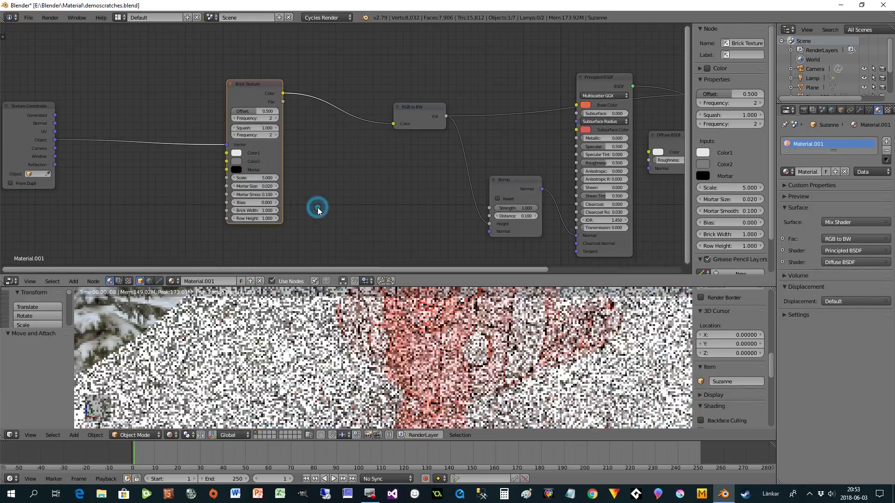
{"action": "scroll", "coordinate": [415, 359], "scroll_direction": "down", "scroll_amount": 1}
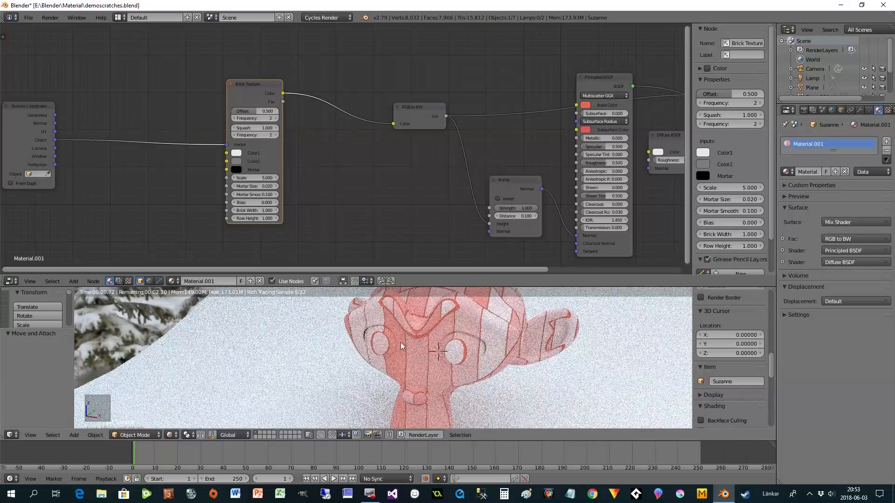
Move the Brick Texture node closer to RGB to BW, and set its Offset to 0 and Bias to -1
{"action": "left_click_drag", "start_coordinate": [248, 97], "coordinate": [288, 92]}
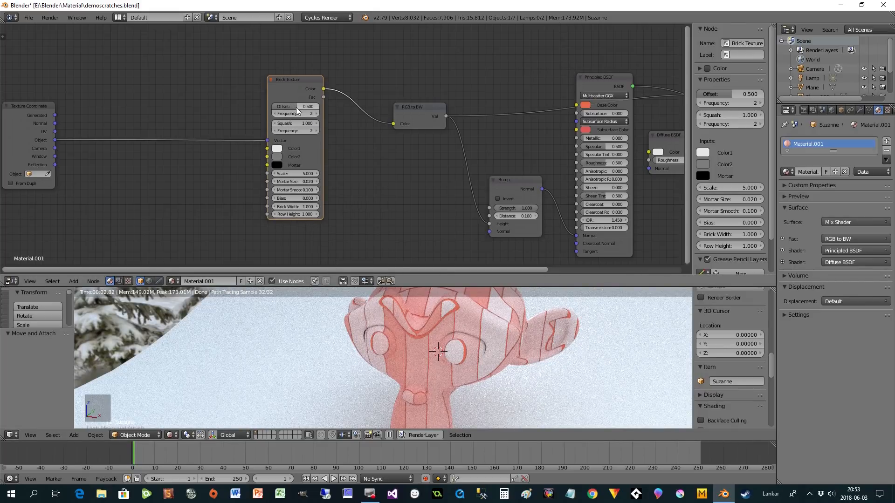
{"action": "left_click_drag", "start_coordinate": [297, 107], "coordinate": [273, 108]}
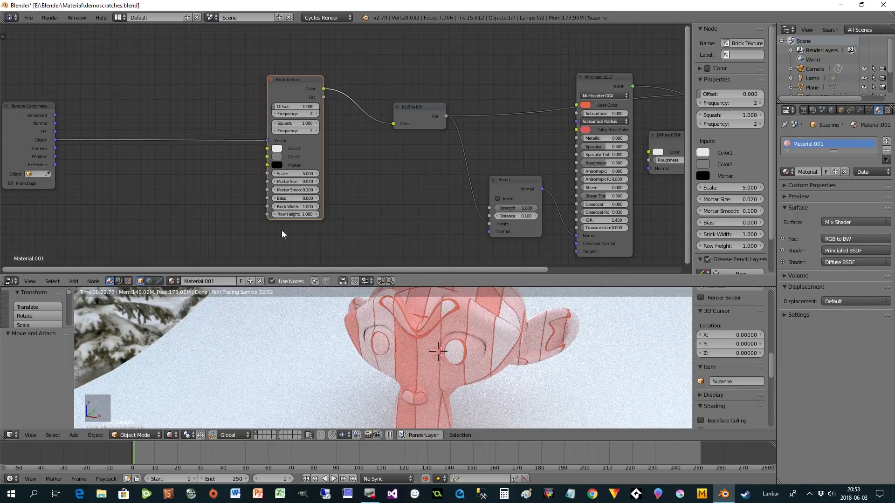
{"action": "left_click_drag", "start_coordinate": [293, 198], "coordinate": [275, 198]}
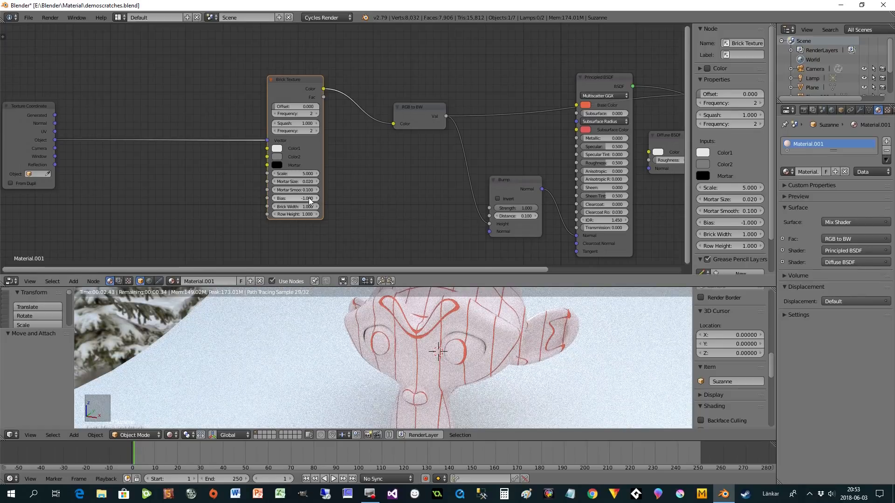
Make the Brick Texture's Color1 black and its Mortar colour white
{"action": "left_click", "coordinate": [278, 150]}
{"action": "left_click", "coordinate": [278, 150]}
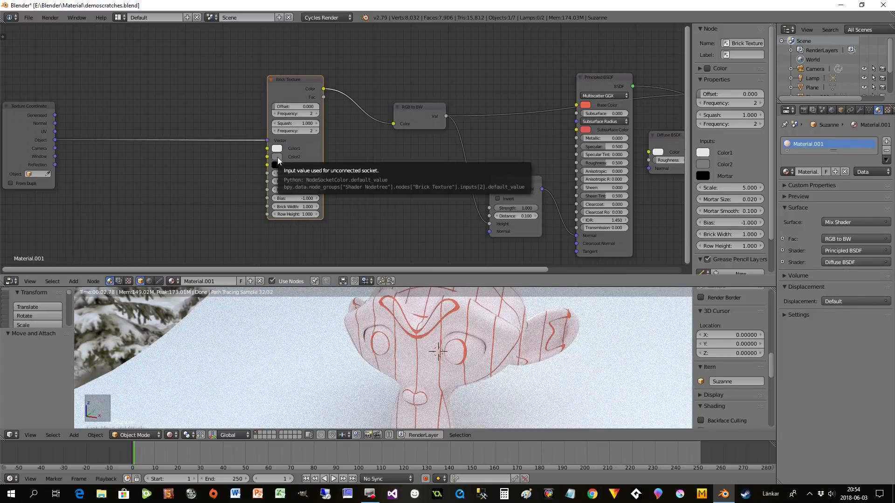
{"action": "scroll", "coordinate": [404, 346], "scroll_direction": "up", "scroll_amount": 1}
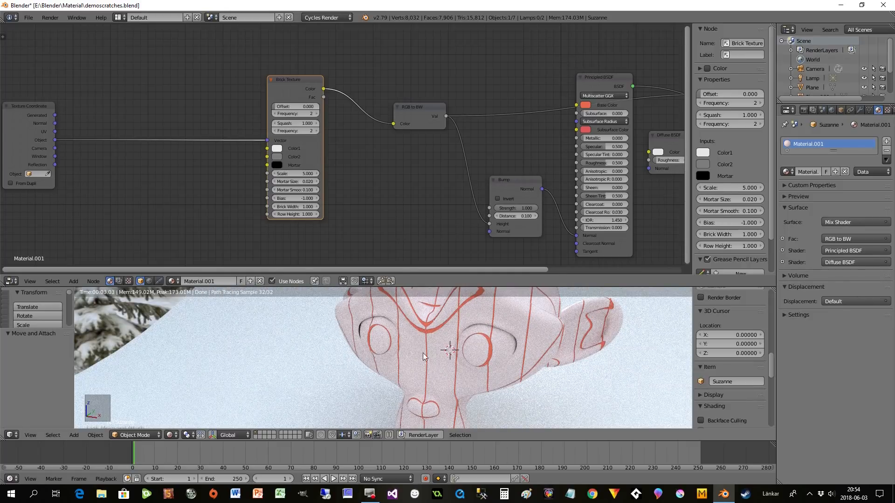
{"action": "left_click", "coordinate": [277, 150]}
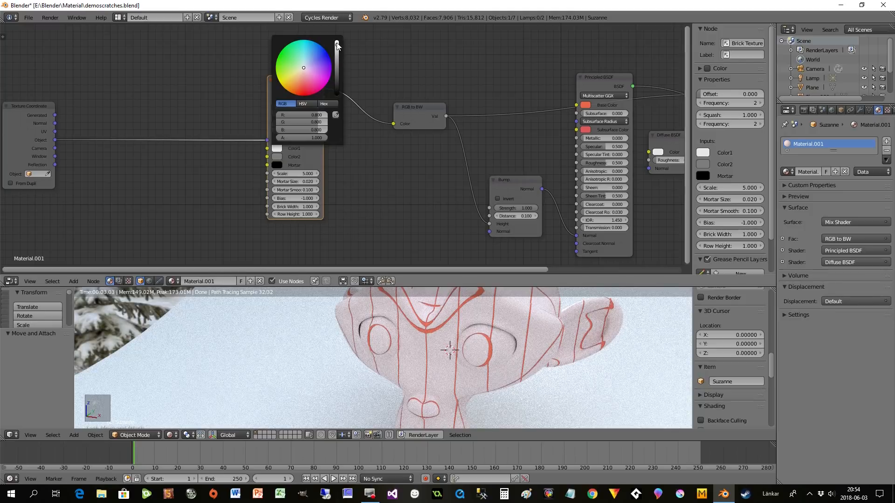
{"action": "left_click_drag", "start_coordinate": [337, 45], "coordinate": [337, 100]}
{"action": "left_click", "coordinate": [279, 166]}
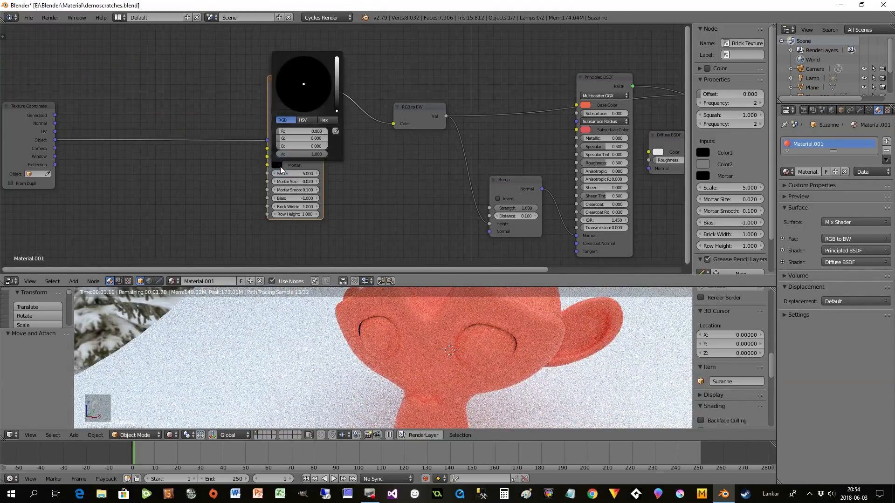
{"action": "left_click_drag", "start_coordinate": [339, 112], "coordinate": [340, 60]}
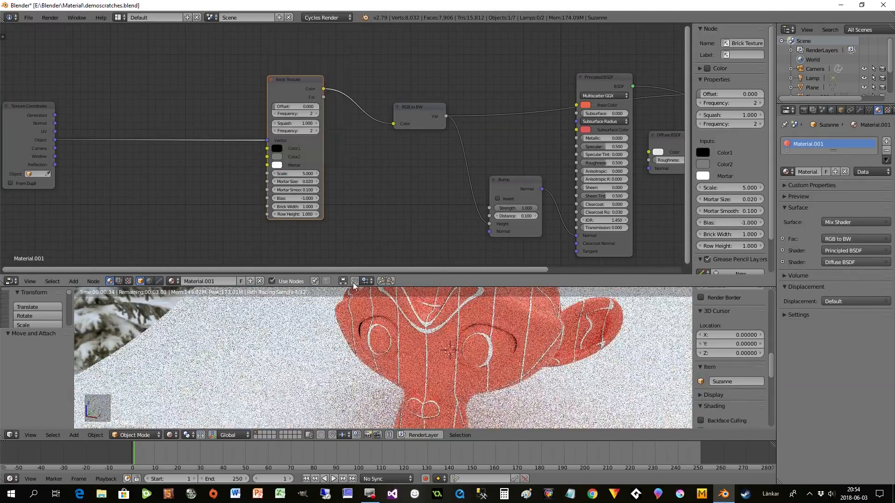
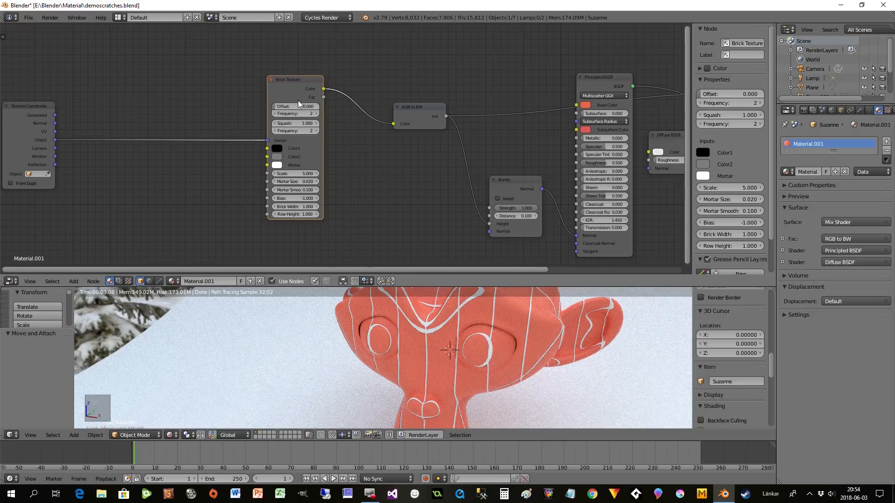
Set the Brick Texture's Mortar Smooth to 1 and Mortar Size to 0.12, checking the softened lines on the model
{"action": "scroll", "coordinate": [412, 349], "scroll_direction": "up", "scroll_amount": 3}
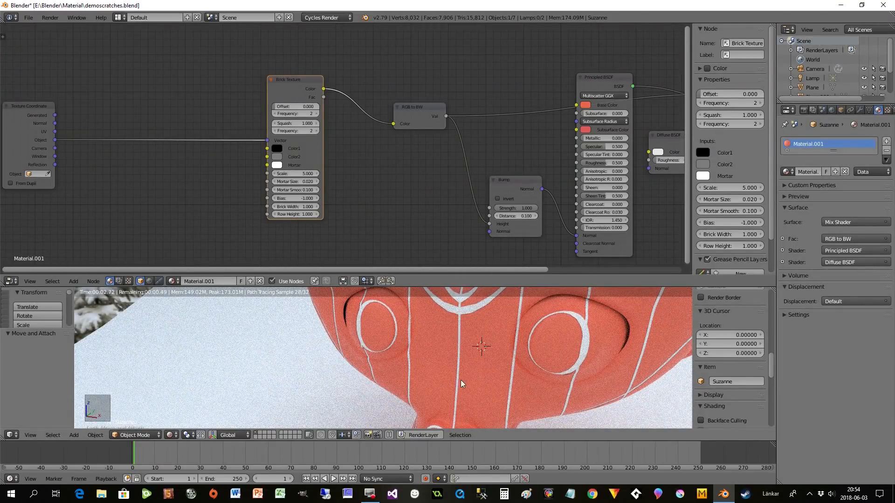
{"action": "left_click", "coordinate": [289, 189]}
{"action": "type", "text": "1"}
{"action": "key", "text": "Return"}
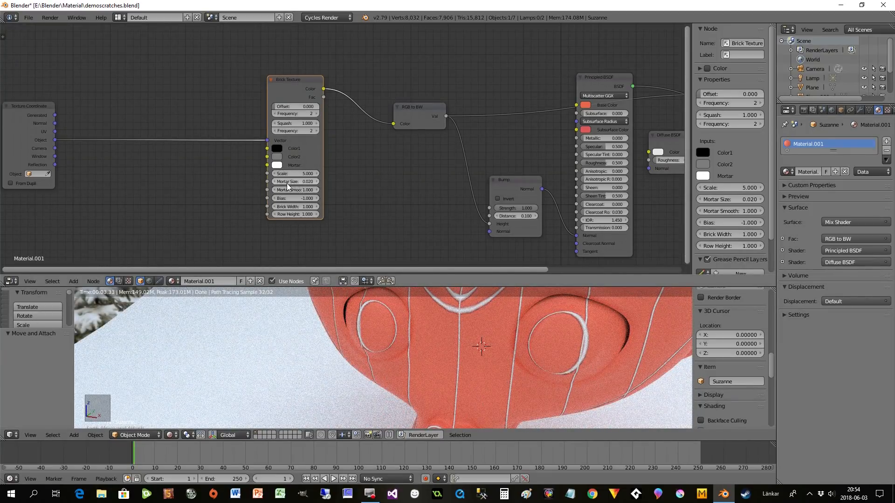
{"action": "left_click", "coordinate": [316, 181]}
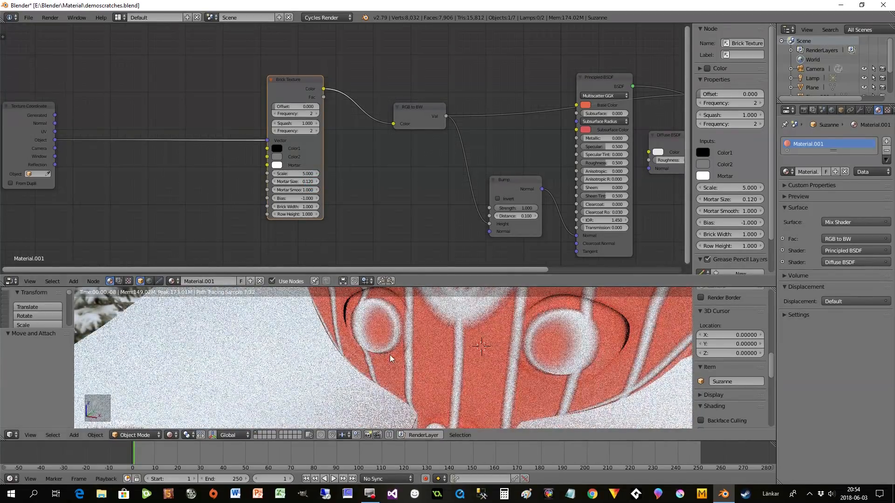
{"action": "scroll", "coordinate": [472, 356], "scroll_direction": "down", "scroll_amount": 2}
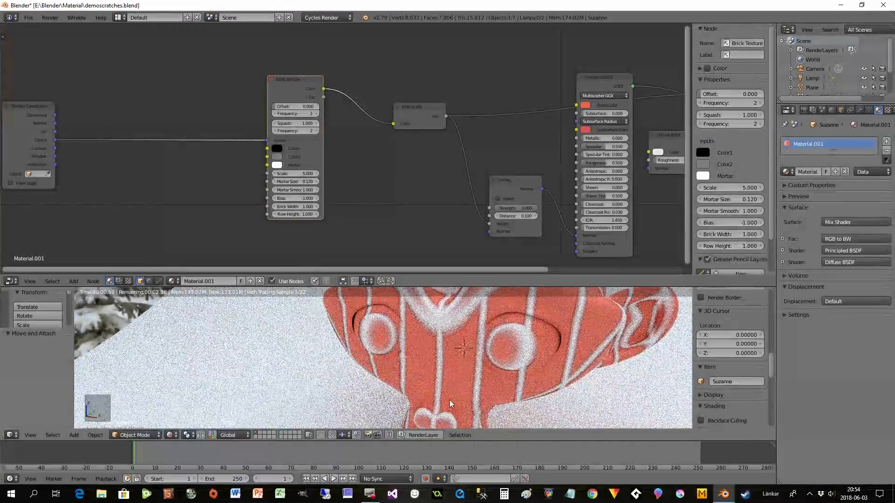
Try Mortar Size values of 0.1, 0.125 and 0.3 on the Brick Texture, comparing the line thickness on the model
{"action": "left_click", "coordinate": [293, 182]}
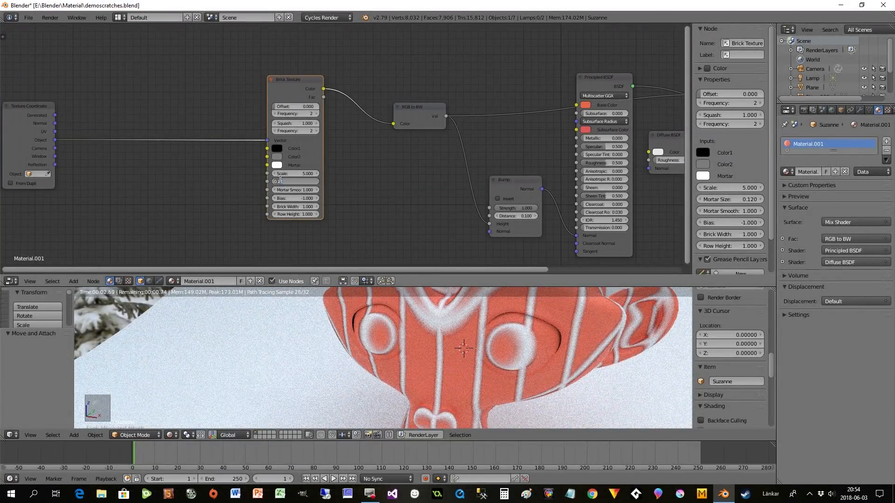
{"action": "key", "text": "Return"}
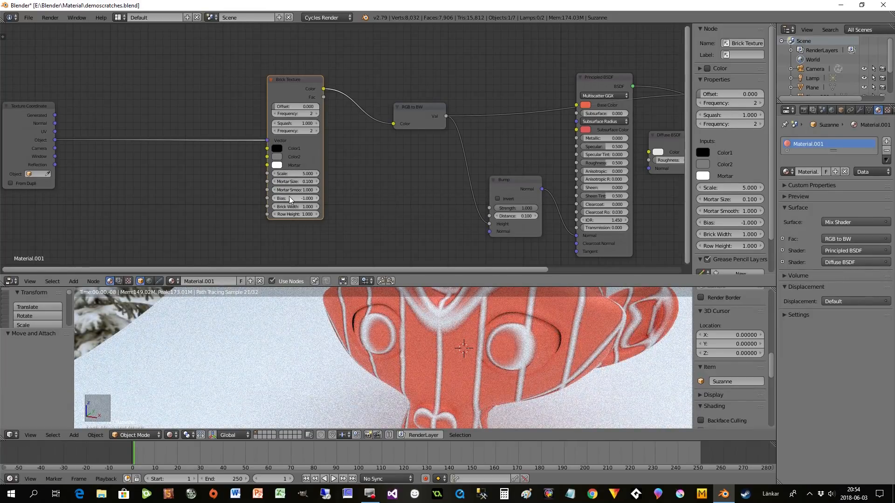
{"action": "left_click", "coordinate": [285, 181]}
{"action": "left_click_drag", "start_coordinate": [285, 182], "coordinate": [326, 181]}
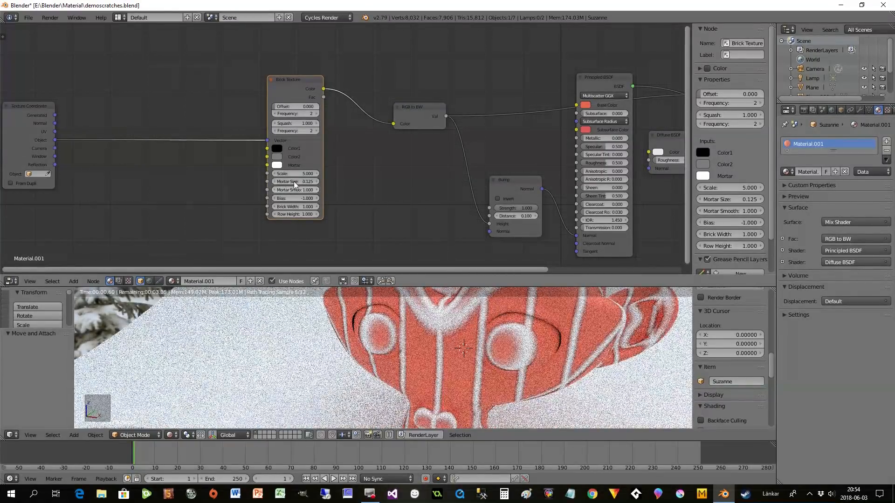
{"action": "left_click", "coordinate": [293, 181]}
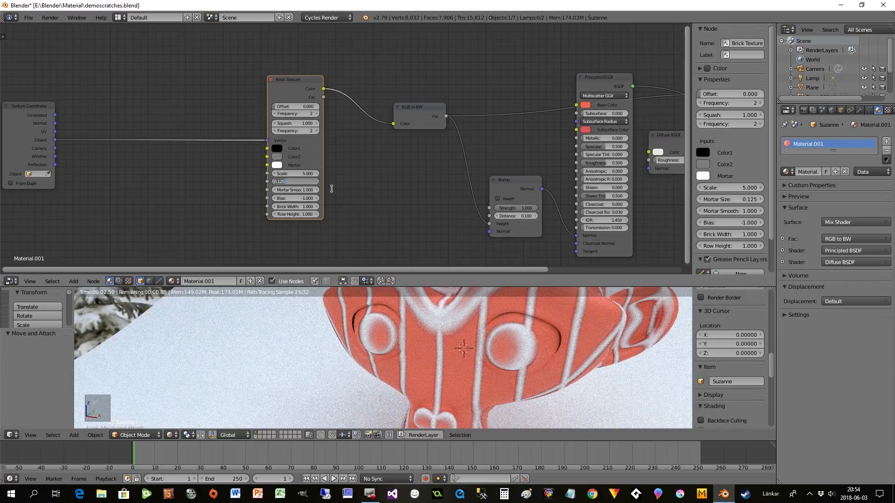
{"action": "type", "text": "0"}
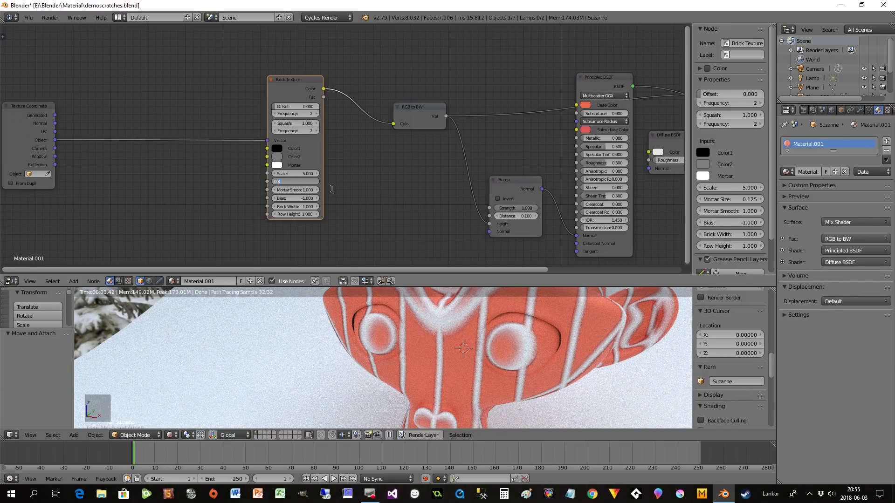
{"action": "type", "text": ".3"}
{"action": "key", "text": "Return"}
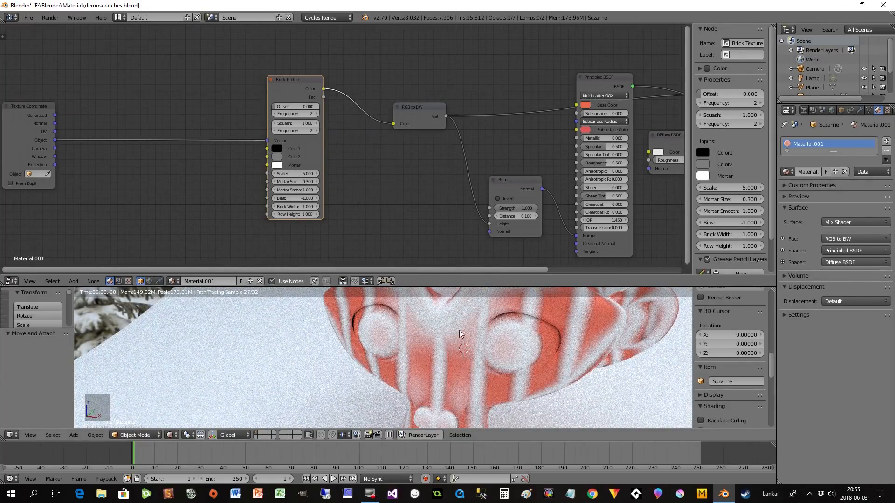
Set the Brick Texture's Mortar Size to 0.1 and check the thinner lines on Suzanne's face
{"action": "left_click", "coordinate": [273, 184]}
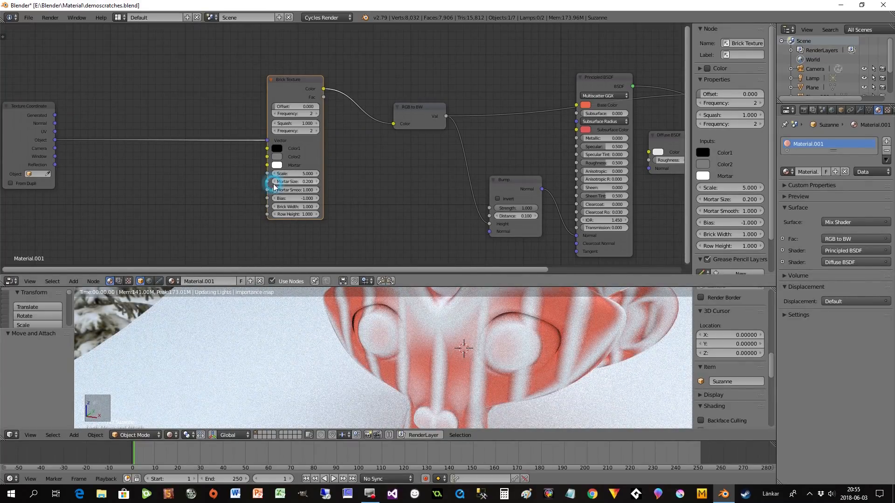
{"action": "left_click", "coordinate": [275, 184]}
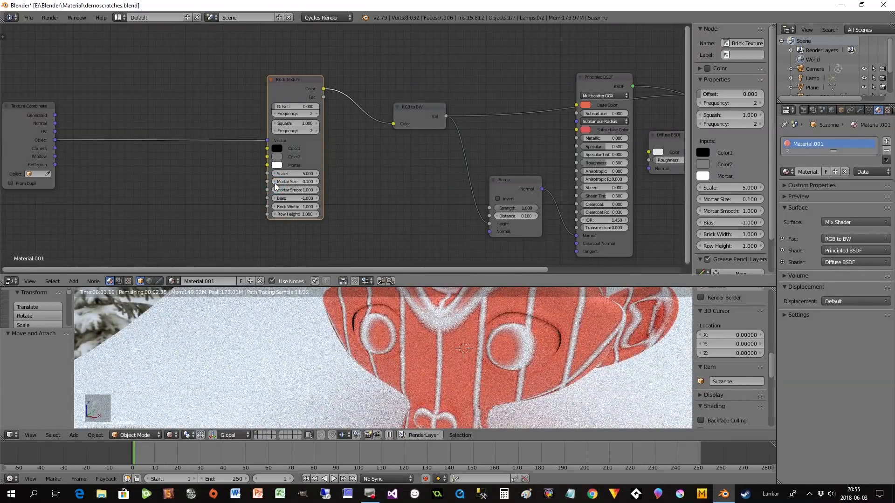
{"action": "middle_click_drag", "start_coordinate": [482, 357], "coordinate": [369, 351]}
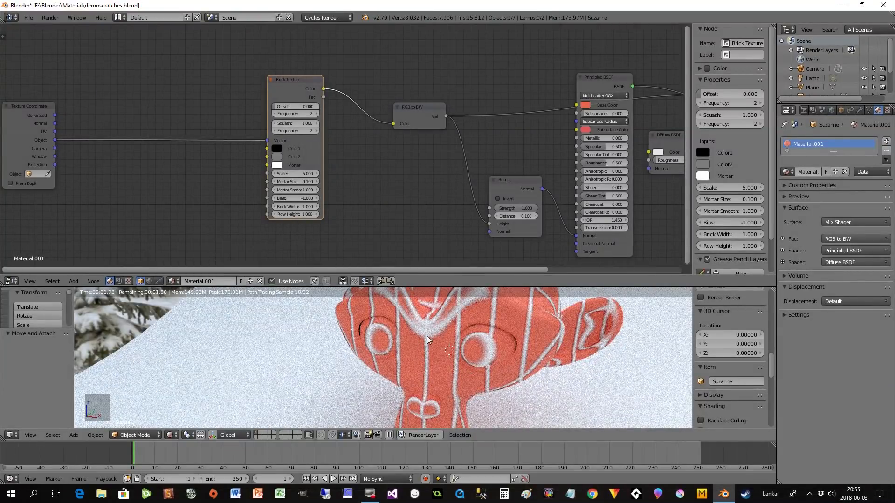
{"action": "mouse_move", "coordinate": [447, 350]}
{"action": "middle_mouse_down"}
{"action": "mouse_move", "coordinate": [397, 350]}
{"action": "mouse_move", "coordinate": [460, 357]}
{"action": "middle_mouse_up"}
{"action": "scroll", "coordinate": [459, 357], "scroll_direction": "up", "scroll_amount": 2}
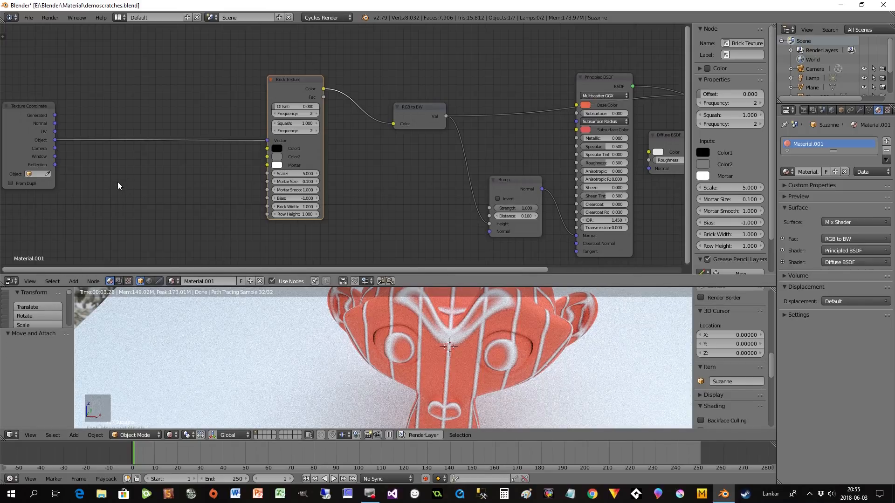
Add a Separate XYZ node beside the Texture Coordinate node
{"action": "key", "text": "shift+a"}
{"action": "mouse_move", "coordinate": [78, 174]}
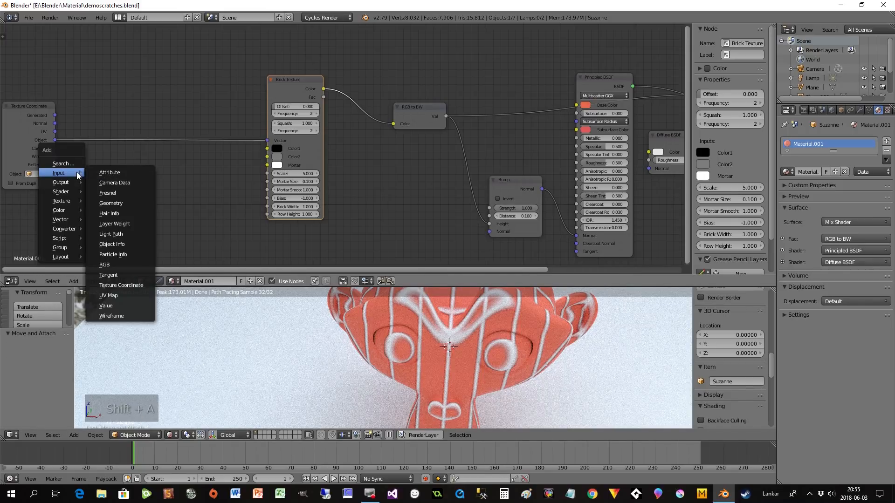
{"action": "mouse_move", "coordinate": [76, 230]}
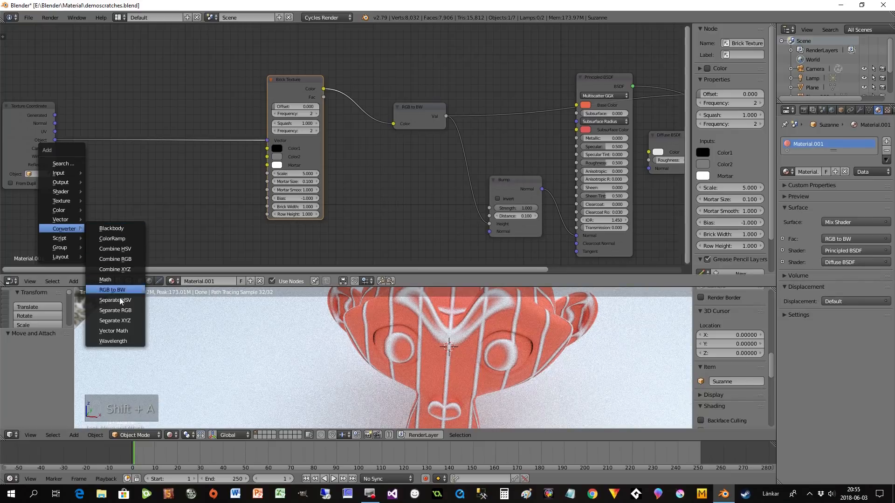
{"action": "left_click", "coordinate": [116, 320]}
{"action": "left_click", "coordinate": [74, 159]}
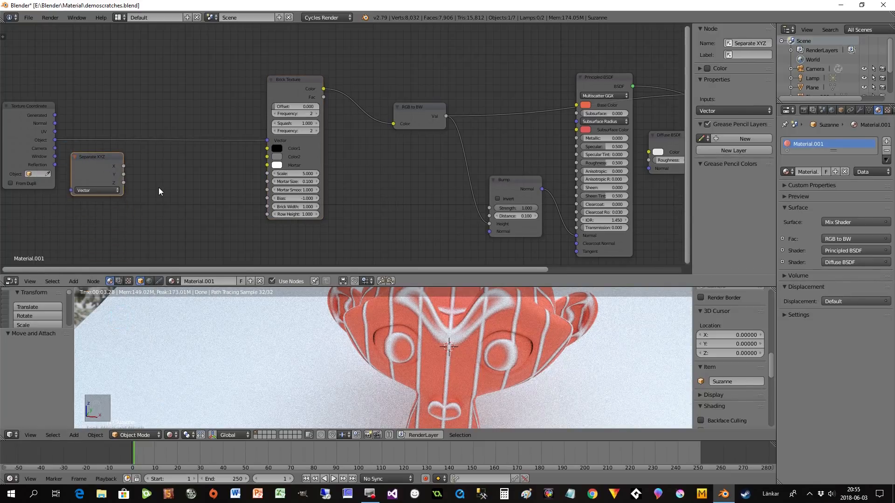
Add a Combine XYZ node, connect its output to the Brick Texture's Vector, and align it with the Separate XYZ node
{"action": "key", "text": "shift+a"}
{"action": "mouse_move", "coordinate": [160, 188]}
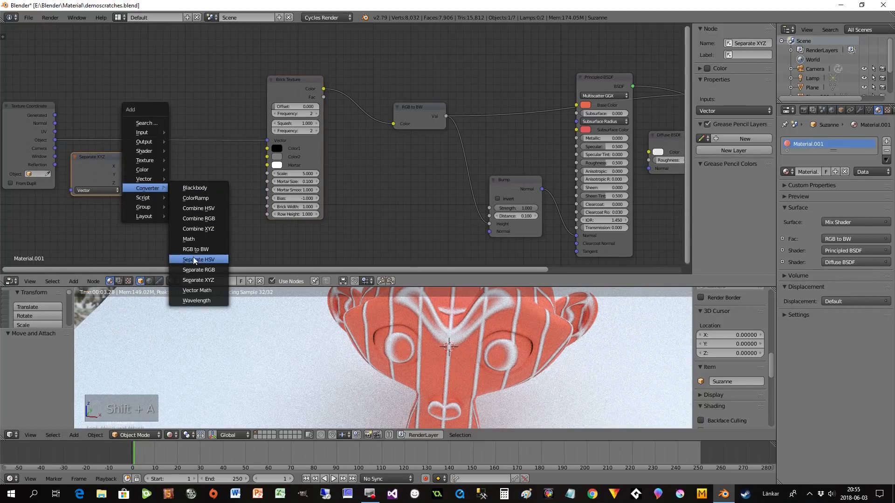
{"action": "left_click", "coordinate": [189, 229]}
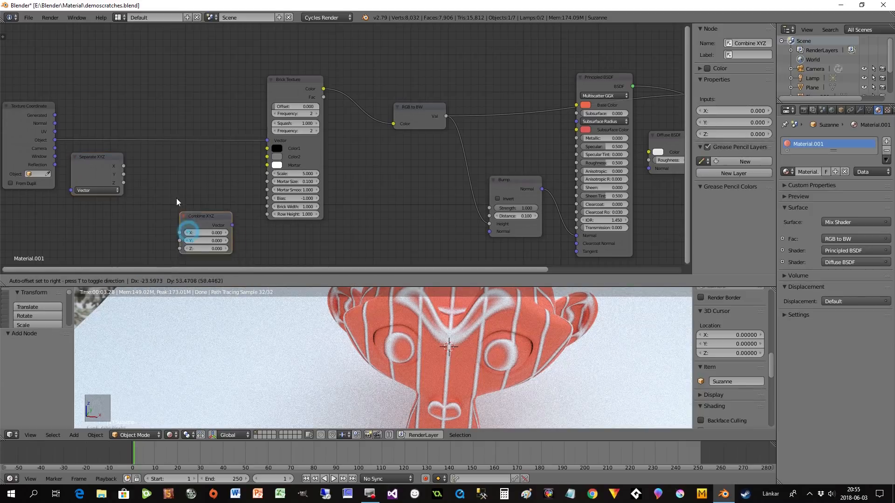
{"action": "left_click", "coordinate": [163, 160]}
{"action": "mouse_move", "coordinate": [266, 141]}
{"action": "left_mouse_down"}
{"action": "mouse_move", "coordinate": [235, 170]}
{"action": "mouse_move", "coordinate": [266, 140]}
{"action": "left_mouse_up"}
{"action": "left_click_drag", "start_coordinate": [186, 166], "coordinate": [207, 155]}
{"action": "left_click_drag", "start_coordinate": [96, 160], "coordinate": [96, 135]}
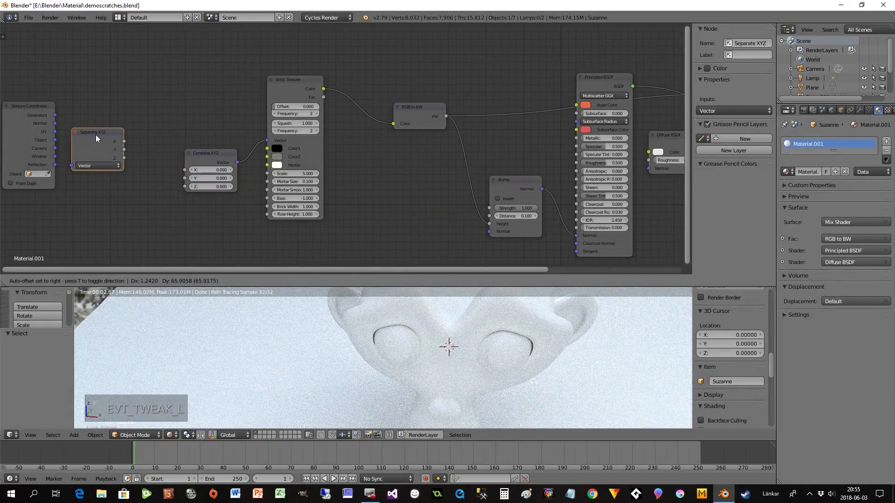
{"action": "left_click_drag", "start_coordinate": [196, 161], "coordinate": [210, 143]}
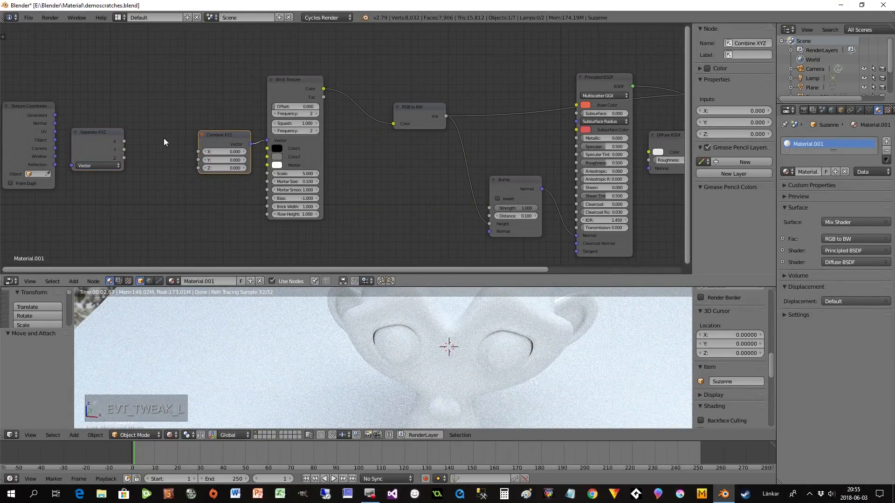
Add a Math node and duplicate it three times, placing two between Separate XYZ and Combine XYZ and one above and below Separate XYZ
{"action": "key", "text": "shift+a"}
{"action": "mouse_move", "coordinate": [151, 155]}
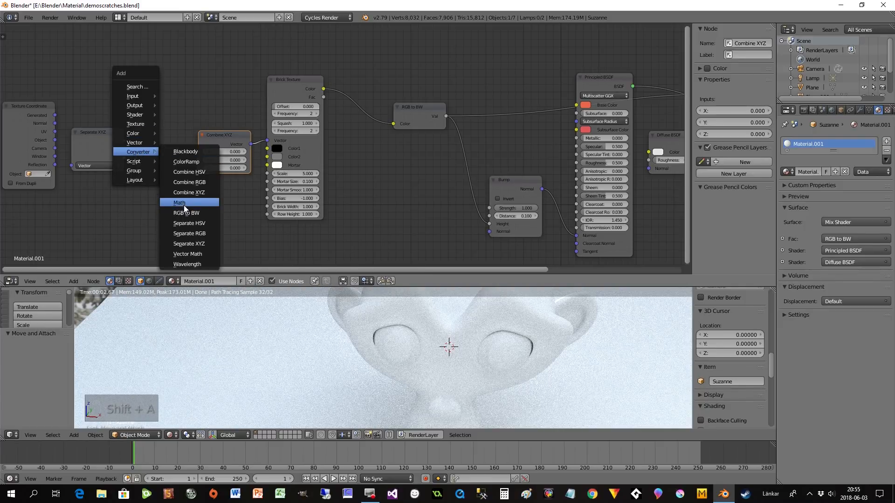
{"action": "left_click", "coordinate": [183, 203]}
{"action": "left_click", "coordinate": [142, 89]}
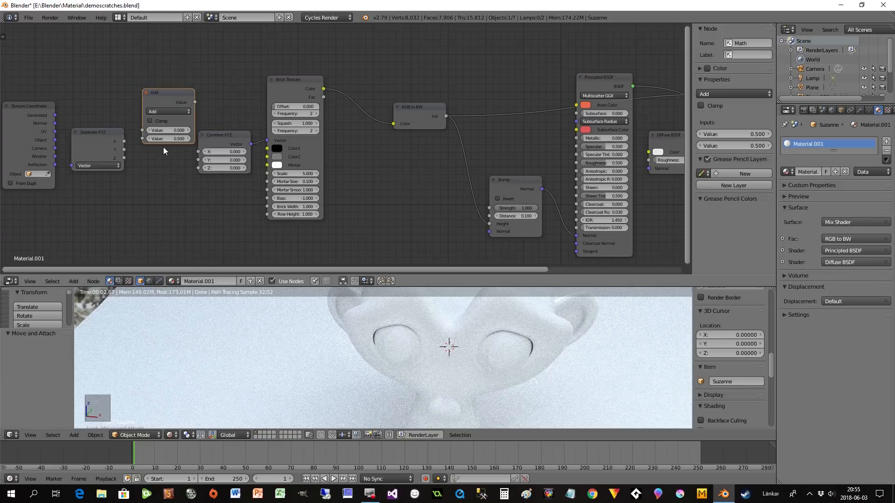
{"action": "key", "text": "shift+d"}
{"action": "left_click", "coordinate": [165, 223]}
{"action": "key", "text": "shift+d"}
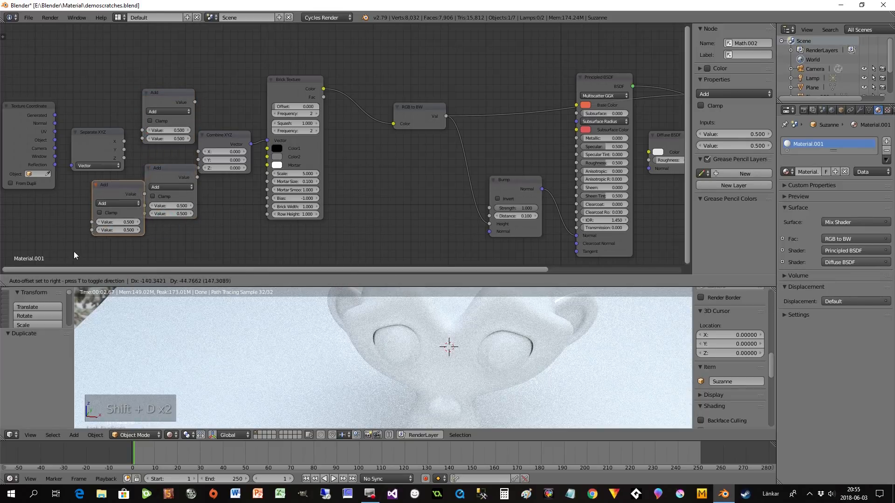
{"action": "left_click", "coordinate": [44, 266]}
{"action": "key", "text": "shift+d"}
{"action": "left_click", "coordinate": [110, 251]}
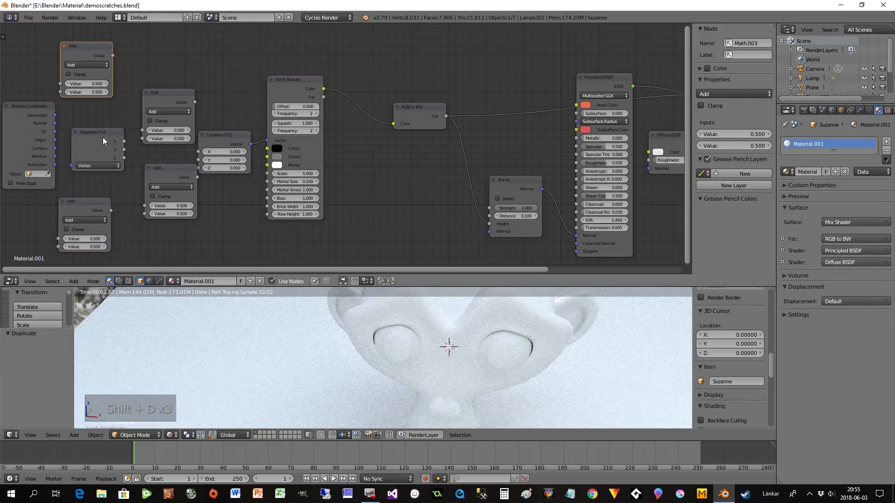
Change the Math nodes above and below Separate XYZ to Multiply
{"action": "left_click", "coordinate": [75, 65]}
{"action": "left_click", "coordinate": [83, 90]}
{"action": "left_click", "coordinate": [83, 219]}
{"action": "left_click", "coordinate": [81, 196]}
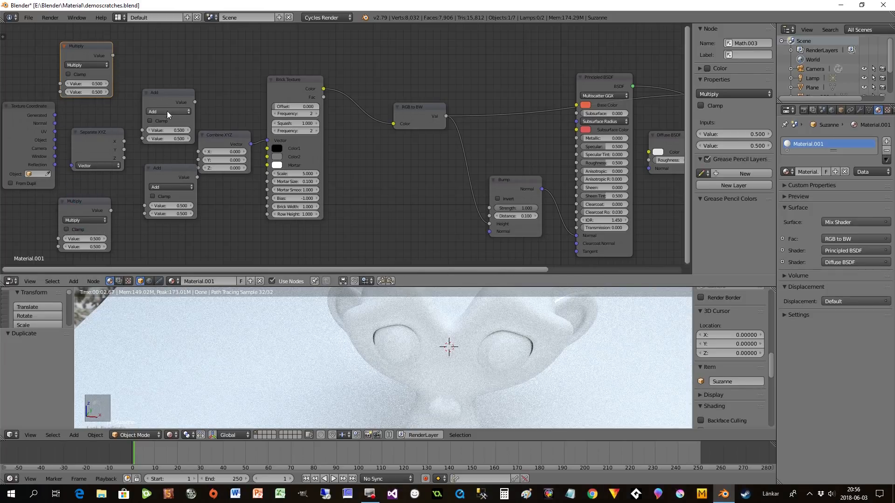
Space the two Add nodes apart, then link Separate XYZ's Z to Combine XYZ's Z and the lower Add to its Y
{"action": "left_click_drag", "start_coordinate": [167, 118], "coordinate": [166, 96]}
{"action": "left_click_drag", "start_coordinate": [159, 172], "coordinate": [159, 197]}
{"action": "left_click_drag", "start_coordinate": [124, 158], "coordinate": [198, 168]}
{"action": "left_click_drag", "start_coordinate": [195, 202], "coordinate": [199, 160]}
{"action": "left_click", "coordinate": [181, 190]}
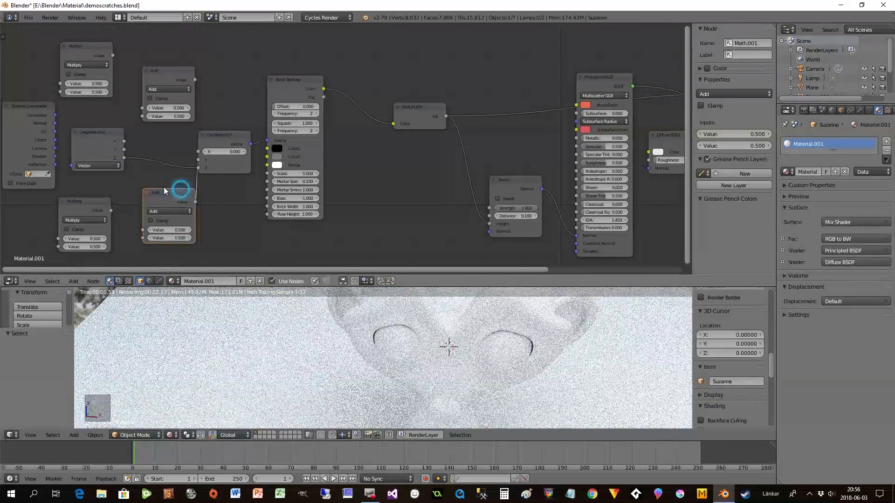
{"action": "left_click_drag", "start_coordinate": [163, 188], "coordinate": [147, 181]}
Feed each Multiply node into its neighbouring Add node, and connect the upper Add to Combine XYZ's X
{"action": "left_click_drag", "start_coordinate": [111, 210], "coordinate": [129, 221]}
{"action": "left_click_drag", "start_coordinate": [195, 77], "coordinate": [198, 151]}
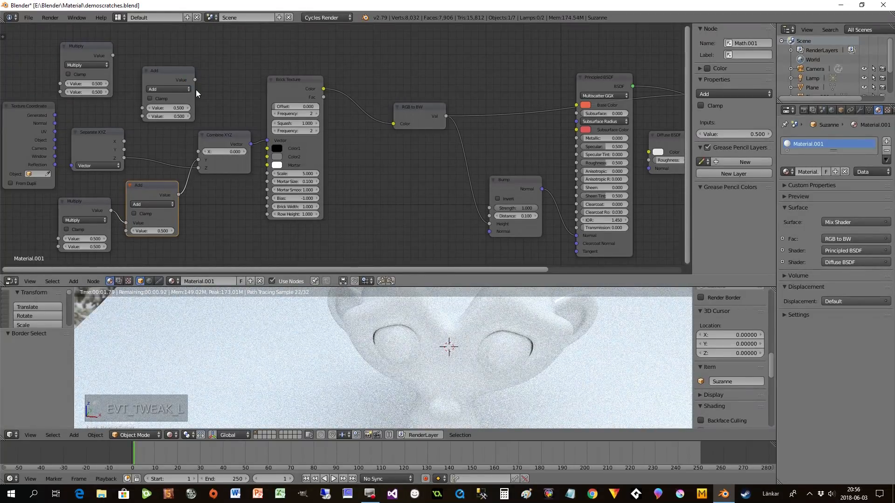
{"action": "left_click_drag", "start_coordinate": [194, 82], "coordinate": [198, 152]}
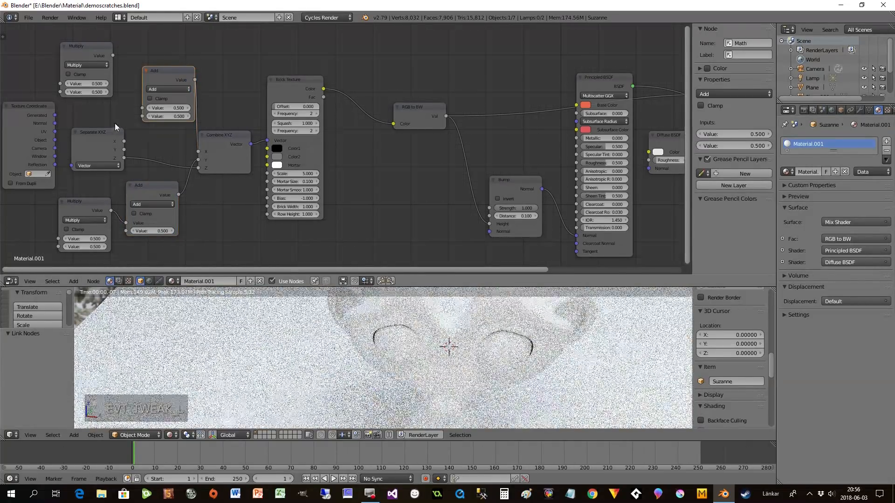
{"action": "left_click_drag", "start_coordinate": [112, 56], "coordinate": [118, 69]}
{"action": "left_click_drag", "start_coordinate": [145, 110], "coordinate": [145, 110]}
Move the Texture Coordinate node away to make room, add a Noise Texture, and connect its Fac to the upper Multiply's first value
{"action": "middle_click_drag", "start_coordinate": [159, 142], "coordinate": [379, 126]}
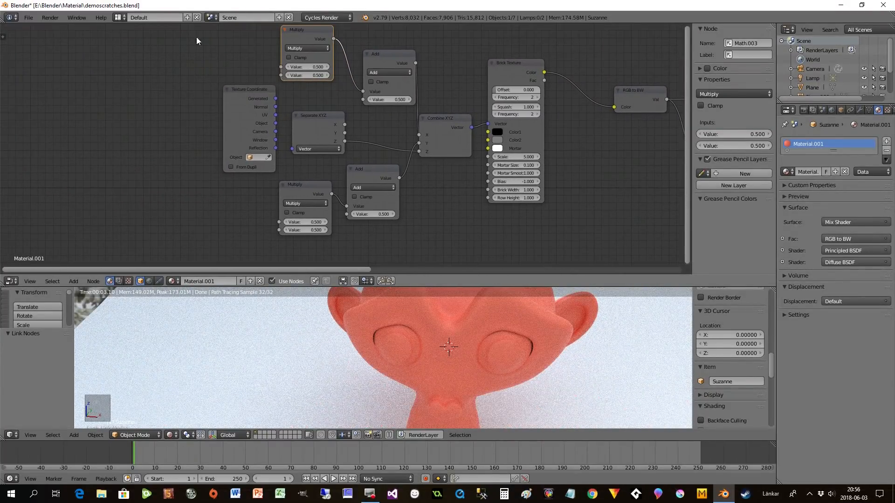
{"action": "left_click_drag", "start_coordinate": [248, 129], "coordinate": [101, 139]}
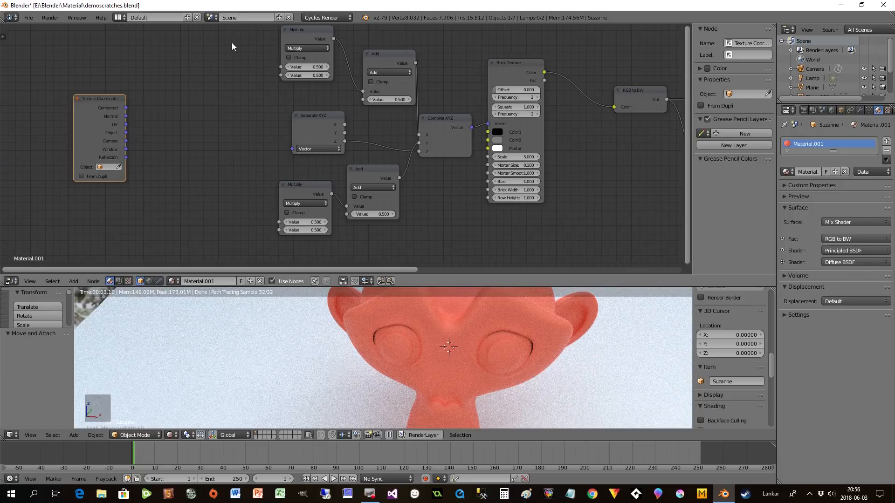
{"action": "key", "text": "shift+a"}
{"action": "mouse_move", "coordinate": [221, 49]}
{"action": "mouse_move", "coordinate": [207, 73]}
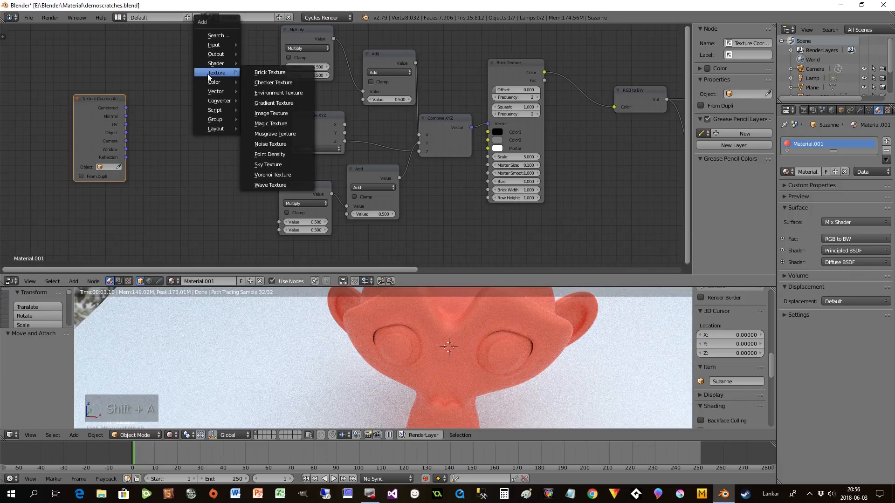
{"action": "left_click", "coordinate": [271, 144]}
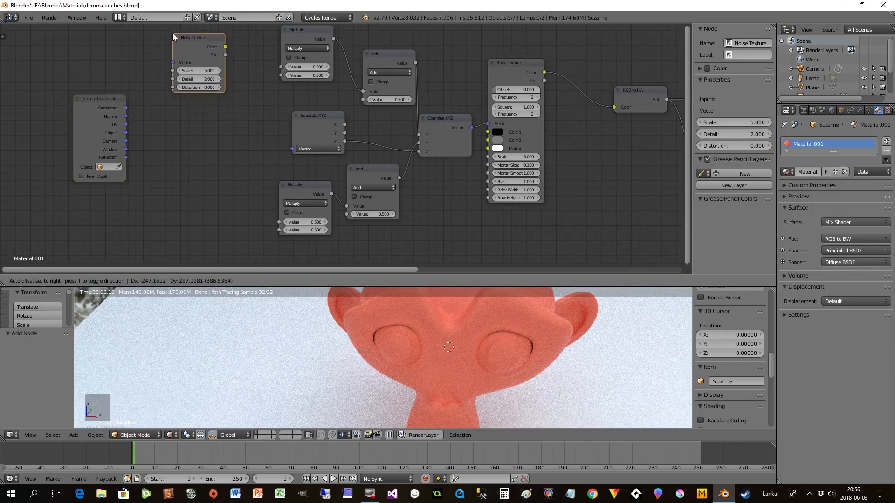
{"action": "left_click", "coordinate": [181, 31]}
{"action": "left_click_drag", "start_coordinate": [224, 47], "coordinate": [280, 66]}
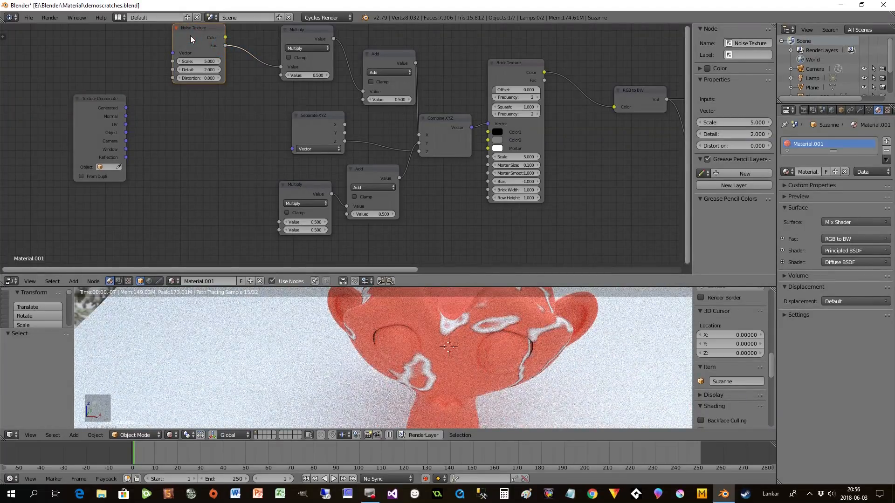
Duplicate the Noise Texture below and connect the copy's Fac to the lower Multiply's first value
{"action": "key", "text": "shift+d"}
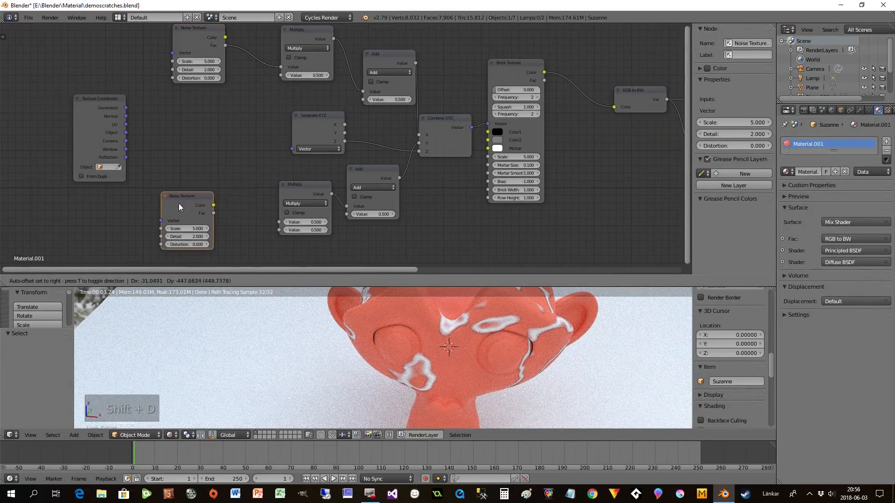
{"action": "left_click", "coordinate": [179, 204]}
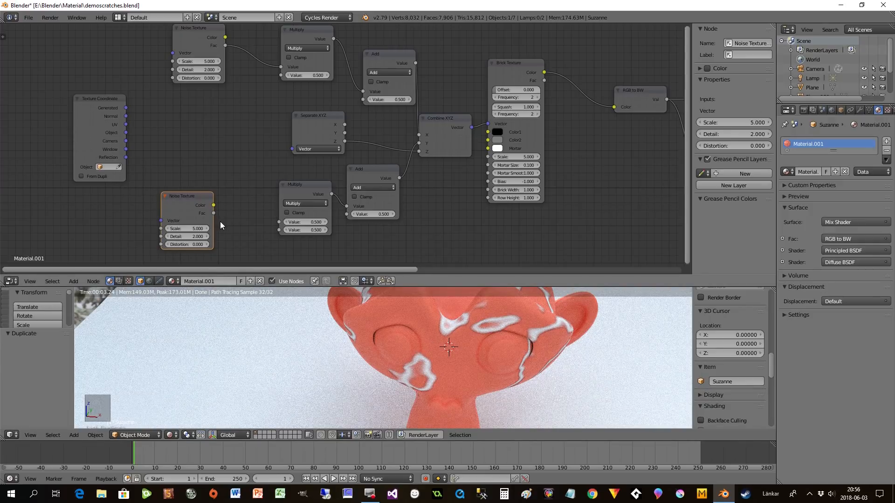
{"action": "left_click_drag", "start_coordinate": [213, 213], "coordinate": [279, 222]}
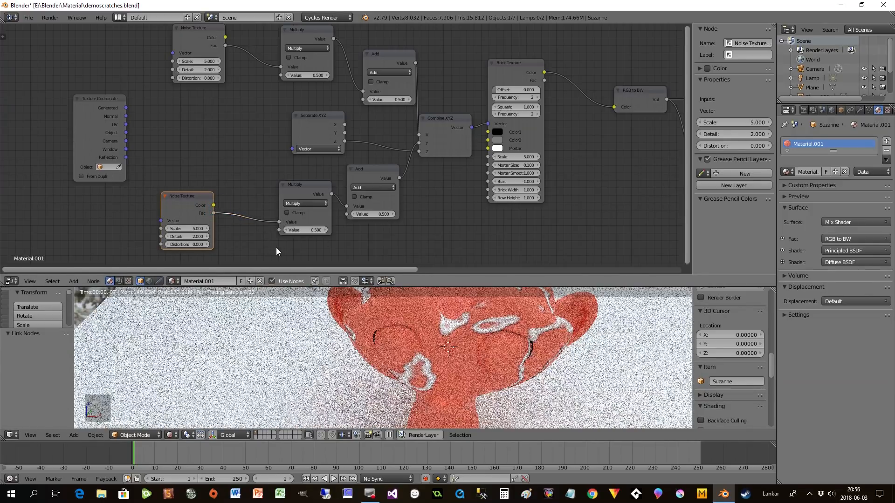
Connect the Texture Coordinate's Object output to the Vector inputs of the upper Noise Texture and Separate XYZ
{"action": "left_click_drag", "start_coordinate": [126, 133], "coordinate": [176, 49]}
{"action": "left_click_drag", "start_coordinate": [126, 132], "coordinate": [172, 52]}
{"action": "left_click_drag", "start_coordinate": [124, 133], "coordinate": [290, 144]}
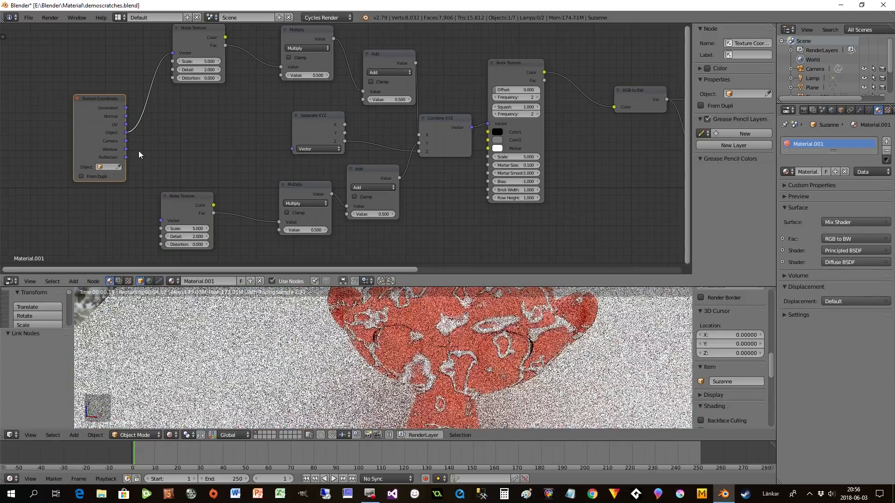
{"action": "left_click_drag", "start_coordinate": [126, 132], "coordinate": [295, 151]}
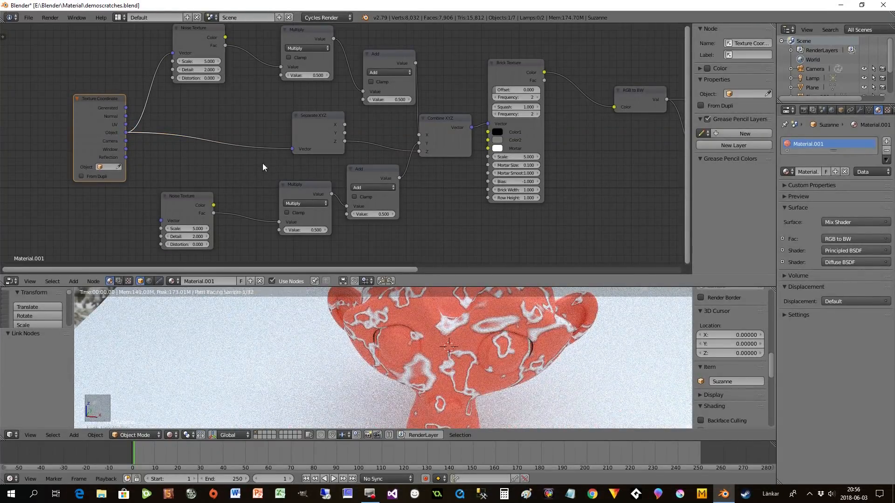
Connect the Texture Coordinate's Object output to the lower Noise Texture's Vector and shift the lower Multiply node closer to that Noise Texture
{"action": "left_click_drag", "start_coordinate": [130, 134], "coordinate": [166, 220]}
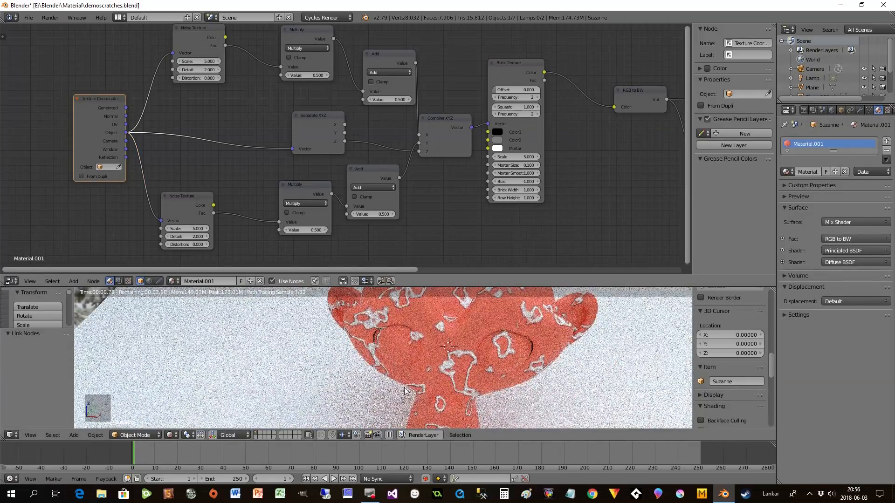
{"action": "mouse_move", "coordinate": [455, 354]}
{"action": "middle_mouse_down"}
{"action": "mouse_move", "coordinate": [464, 356]}
{"action": "mouse_move", "coordinate": [446, 355]}
{"action": "middle_mouse_up"}
{"action": "scroll", "coordinate": [467, 372], "scroll_direction": "up", "scroll_amount": 1}
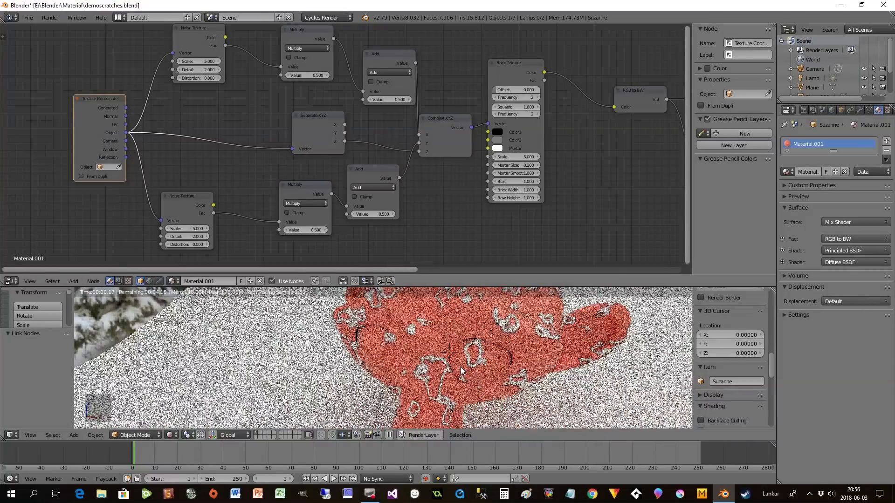
{"action": "scroll", "coordinate": [471, 375], "scroll_direction": "up", "scroll_amount": 1}
{"action": "scroll", "coordinate": [471, 375], "scroll_direction": "down", "scroll_amount": 1}
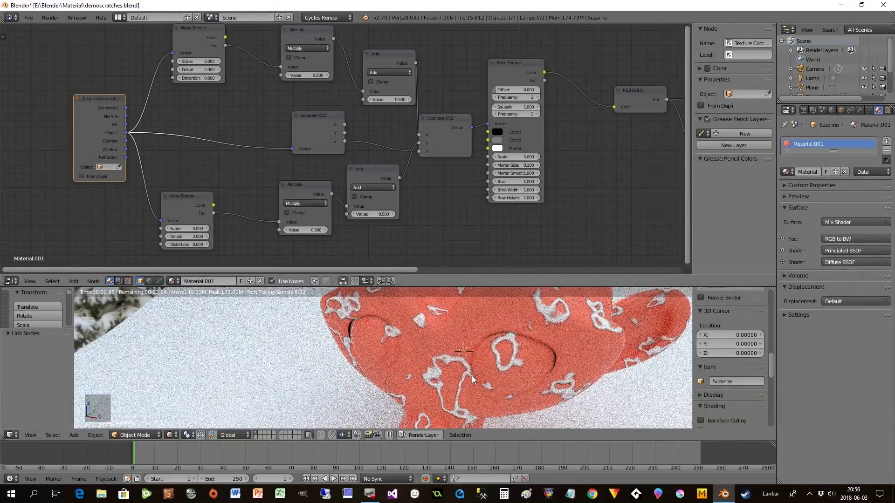
{"action": "scroll", "coordinate": [468, 371], "scroll_direction": "down", "scroll_amount": 1}
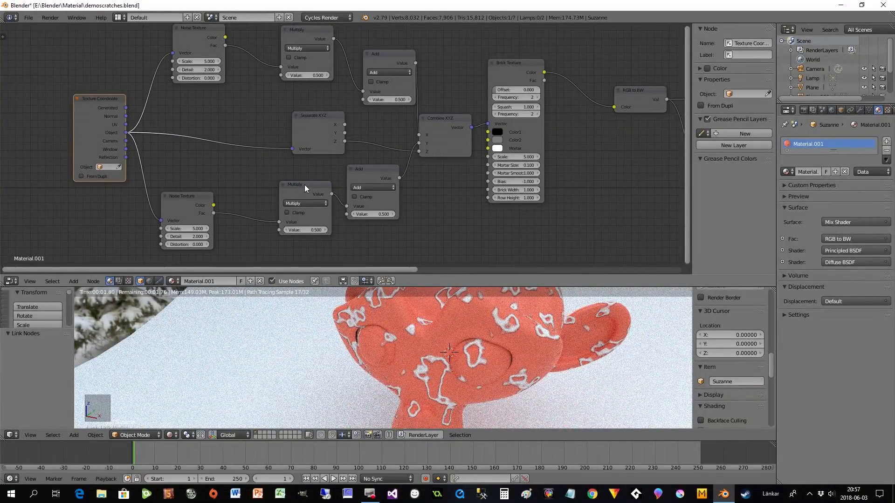
{"action": "left_click_drag", "start_coordinate": [304, 185], "coordinate": [287, 192]}
{"action": "middle_click_drag", "start_coordinate": [462, 372], "coordinate": [447, 372]}
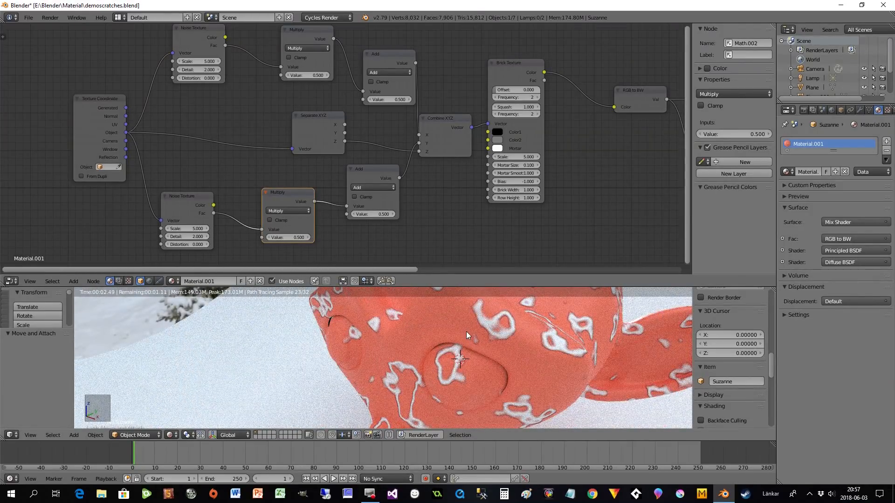
{"action": "scroll", "coordinate": [458, 337], "scroll_direction": "down", "scroll_amount": 3}
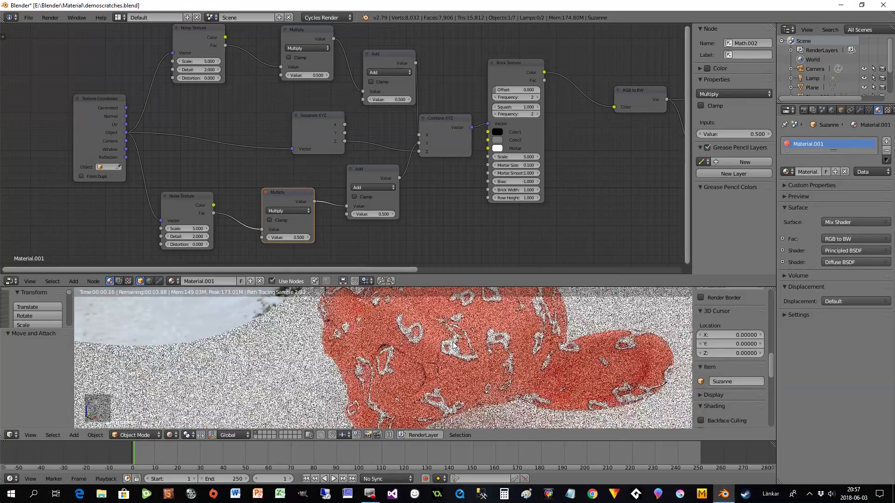
{"action": "scroll", "coordinate": [422, 346], "scroll_direction": "up", "scroll_amount": 1}
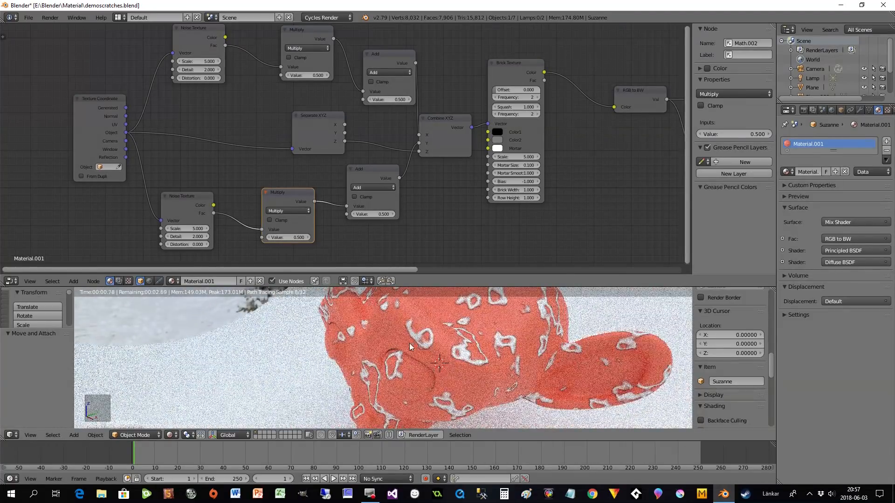
Try the Brick Texture's Mortar Smooth at 0.000 and return it to 1.000
{"action": "middle_click_drag", "start_coordinate": [491, 227], "coordinate": [416, 251]}
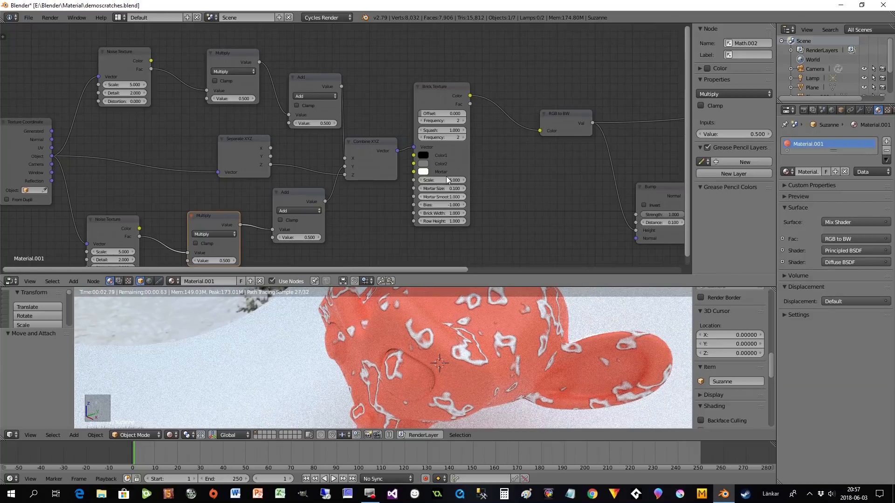
{"action": "scroll", "coordinate": [445, 177], "scroll_direction": "up", "scroll_amount": 1}
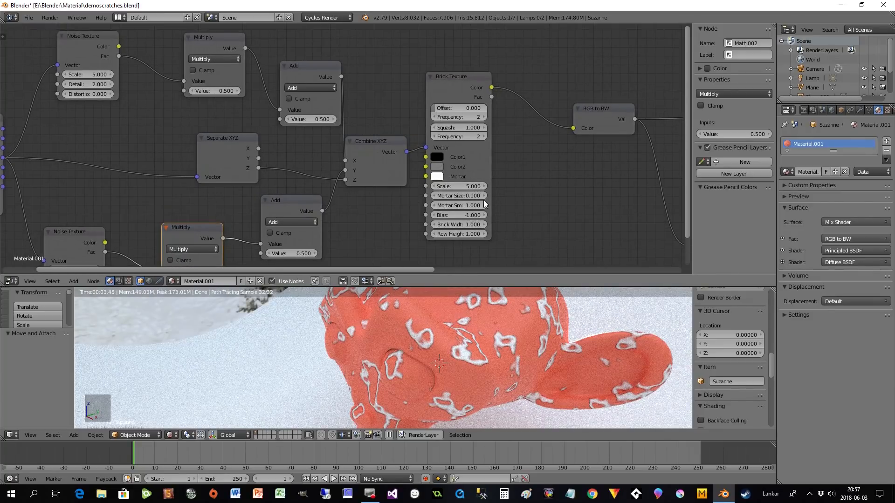
{"action": "left_click_drag", "start_coordinate": [480, 209], "coordinate": [448, 208]}
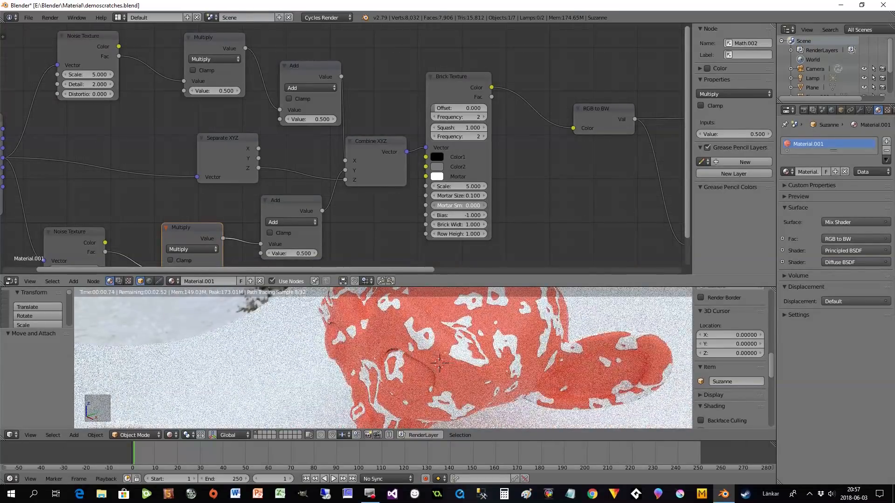
{"action": "left_click_drag", "start_coordinate": [447, 208], "coordinate": [480, 208]}
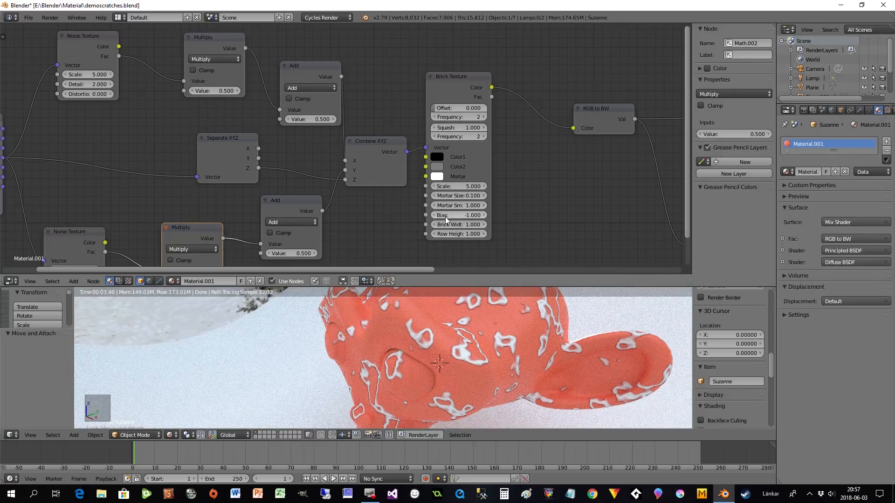
Set the Brick Texture's Mortar Size to 0.025
{"action": "left_click", "coordinate": [483, 196]}
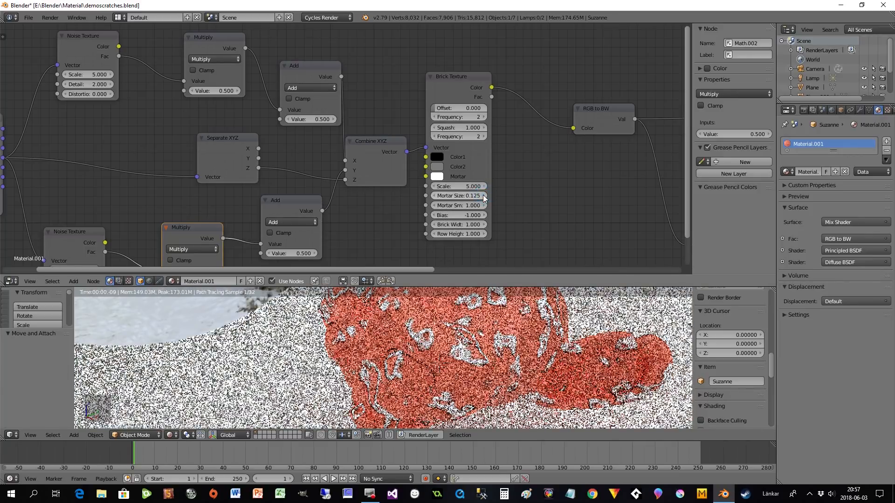
{"action": "left_click", "coordinate": [434, 196]}
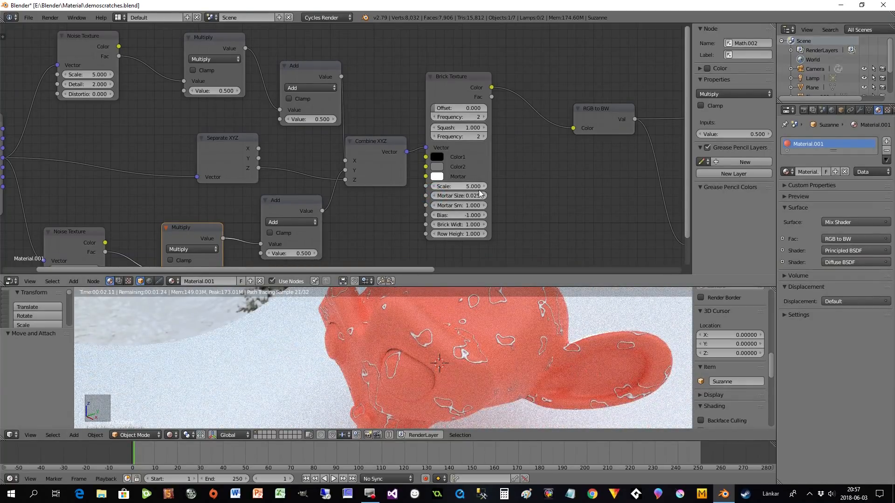
Set the second value of both the lower and the upper Multiply nodes to 0.100
{"action": "middle_click_drag", "start_coordinate": [351, 249], "coordinate": [452, 198]}
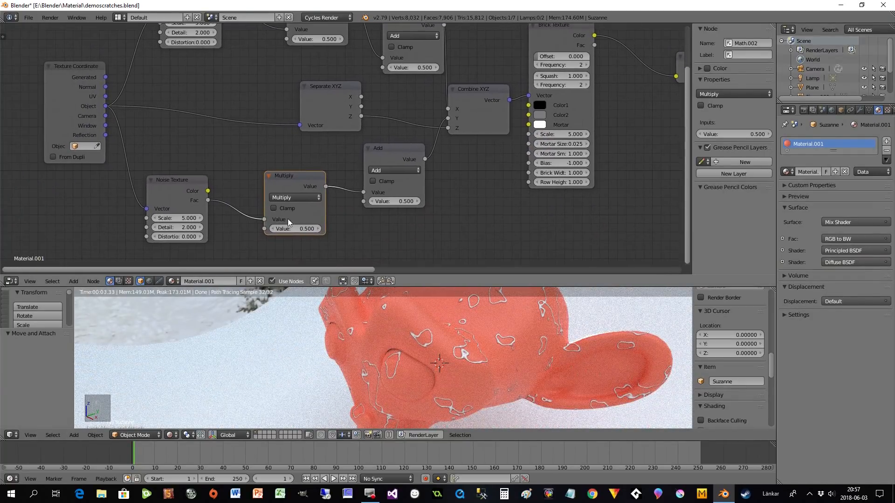
{"action": "left_click", "coordinate": [274, 226]}
{"action": "left_click", "coordinate": [274, 226]}
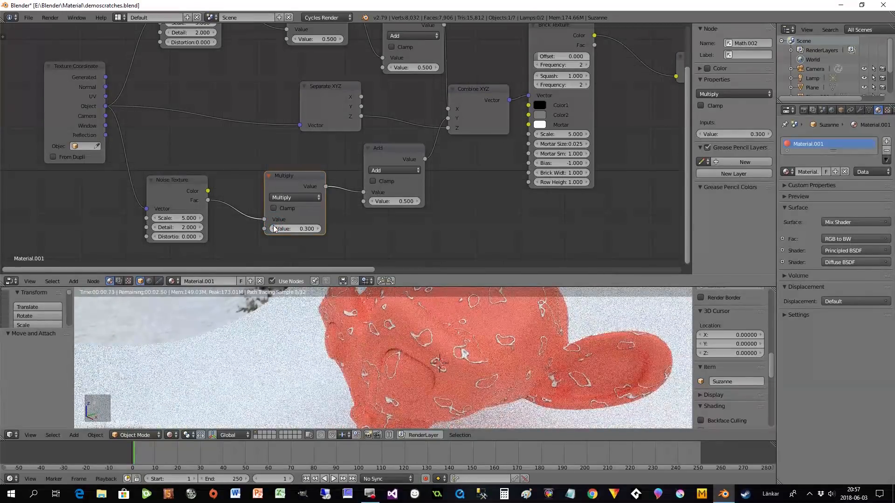
{"action": "left_click", "coordinate": [274, 228]}
{"action": "left_click", "coordinate": [274, 229]}
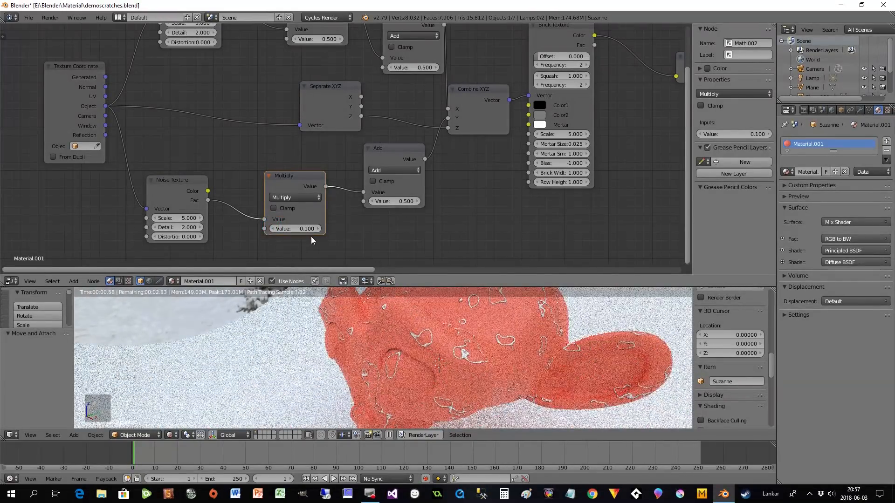
{"action": "scroll", "coordinate": [255, 126], "scroll_direction": "up", "scroll_amount": 5, "text": "shift"}
{"action": "left_click", "coordinate": [282, 126]}
{"action": "left_click", "coordinate": [282, 125]}
{"action": "left_click", "coordinate": [282, 126]}
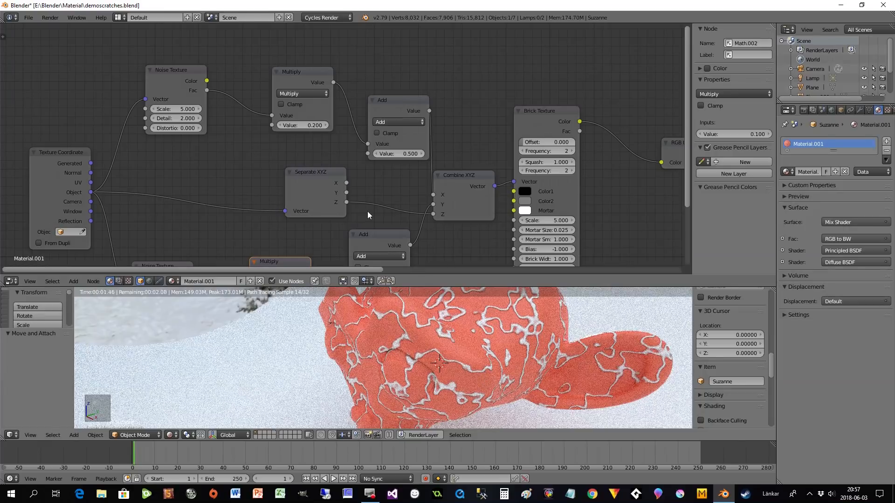
{"action": "left_click", "coordinate": [280, 125]}
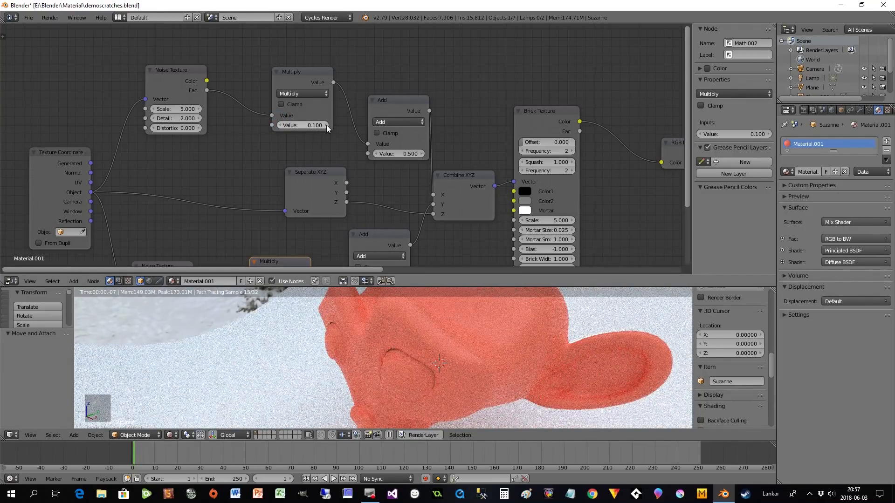
Connect Separate XYZ's X to the upper Add's second value and its Y to the lower Add's second value, moving Separate XYZ back for room
{"action": "middle_click_drag", "start_coordinate": [393, 173], "coordinate": [395, 116]}
{"action": "left_click_drag", "start_coordinate": [348, 125], "coordinate": [369, 95]}
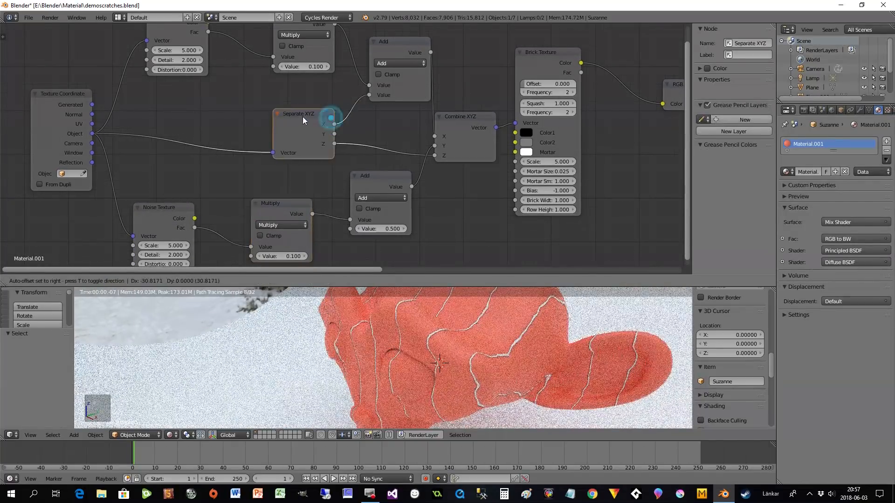
{"action": "left_click_drag", "start_coordinate": [303, 117], "coordinate": [273, 114]}
{"action": "left_click_drag", "start_coordinate": [318, 131], "coordinate": [351, 228]}
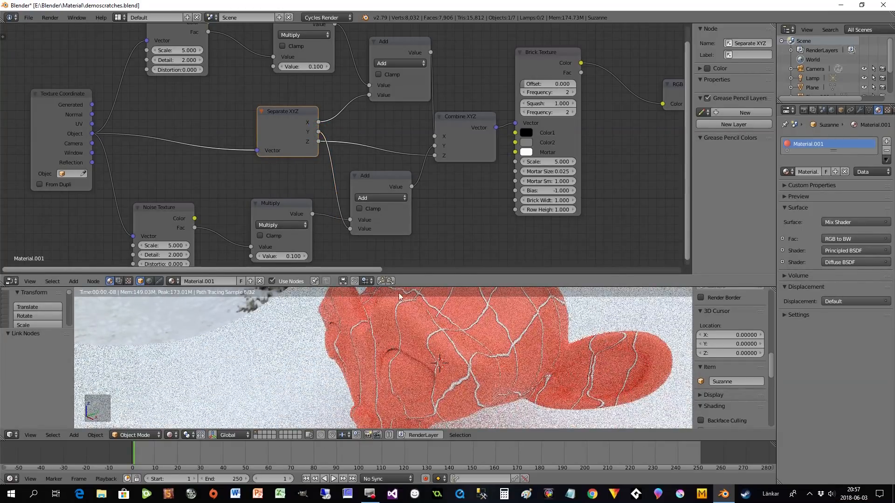
{"action": "scroll", "coordinate": [474, 374], "scroll_direction": "down", "scroll_amount": 1}
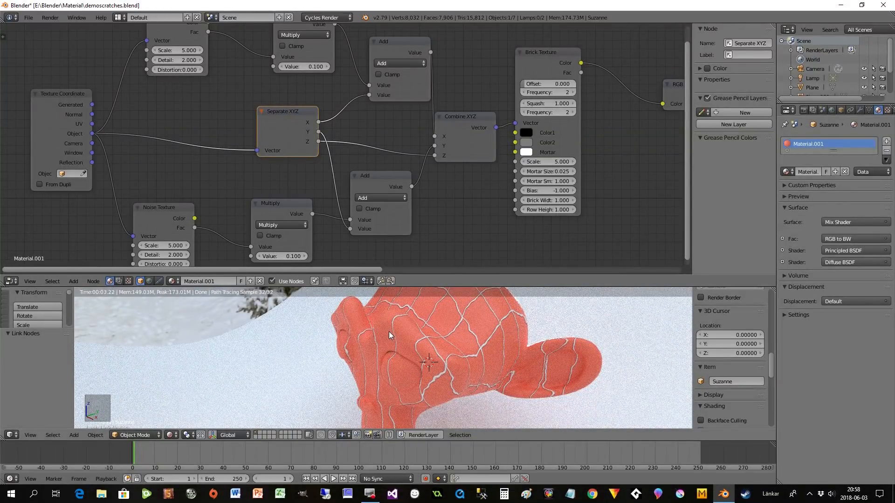
Strengthen the distortion by setting the upper Multiply's value to 0.400 and the lower Multiply's value to 0.300
{"action": "middle_click_drag", "start_coordinate": [357, 186], "coordinate": [334, 173]}
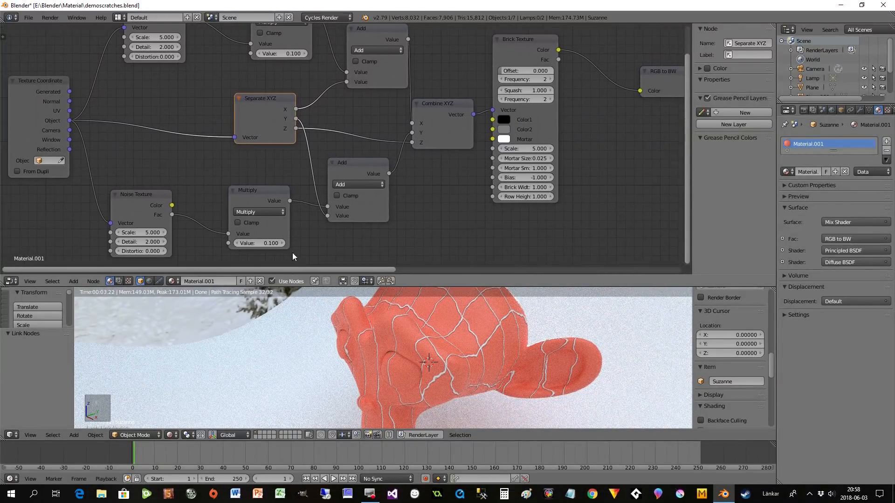
{"action": "left_click", "coordinate": [283, 242]}
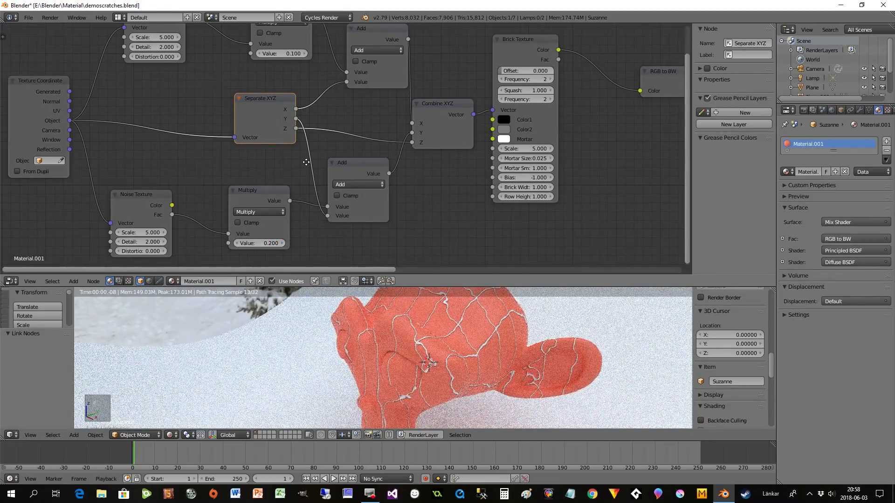
{"action": "middle_click_drag", "start_coordinate": [312, 54], "coordinate": [325, 101]}
{"action": "left_click", "coordinate": [318, 99]}
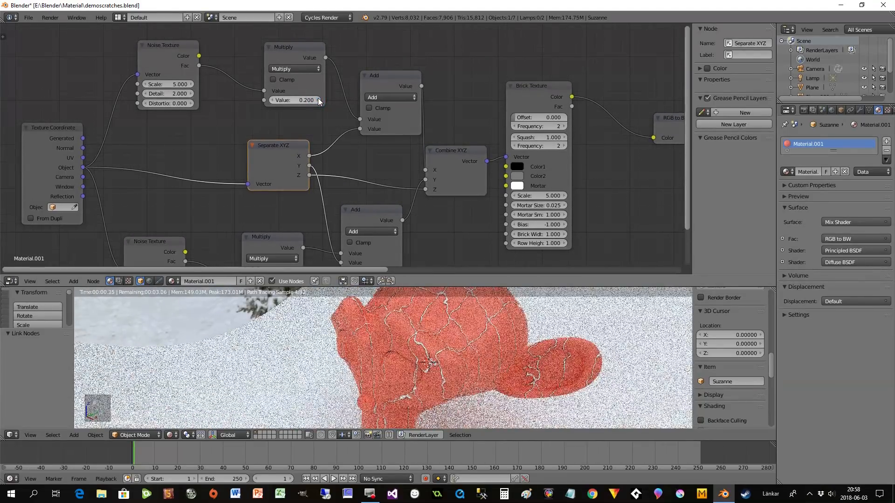
{"action": "left_click", "coordinate": [317, 99]}
{"action": "left_click", "coordinate": [317, 99]}
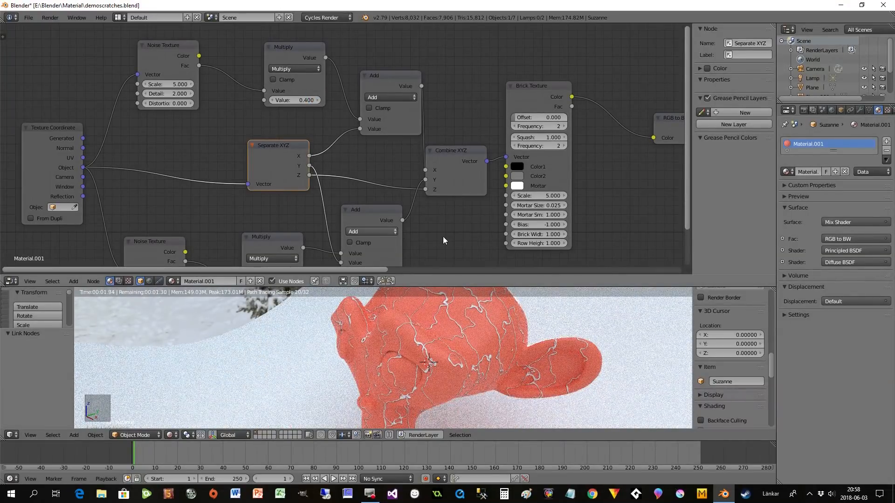
{"action": "middle_click_drag", "start_coordinate": [443, 237], "coordinate": [432, 176]}
{"action": "left_click", "coordinate": [286, 230]}
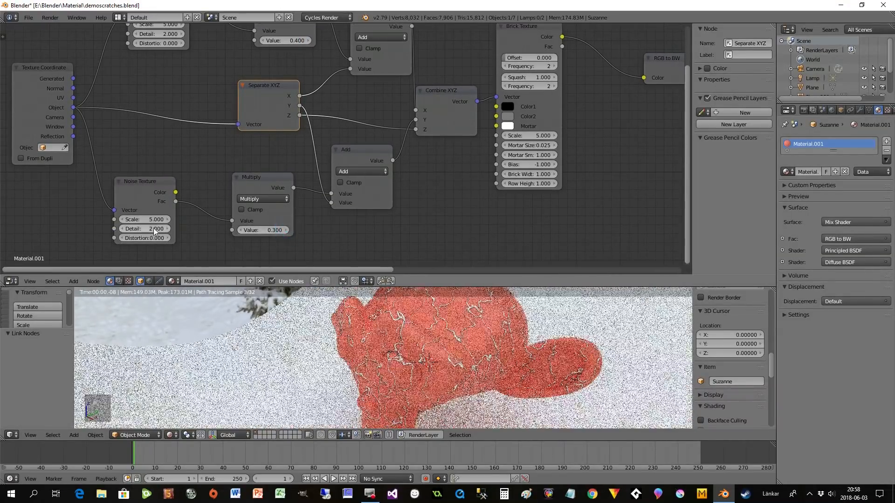
Change the lower Noise Texture's Scale and check the distorted lines on Suzanne up close
{"action": "left_click_drag", "start_coordinate": [144, 220], "coordinate": [176, 220]}
{"action": "middle_click_drag", "start_coordinate": [425, 241], "coordinate": [271, 256]}
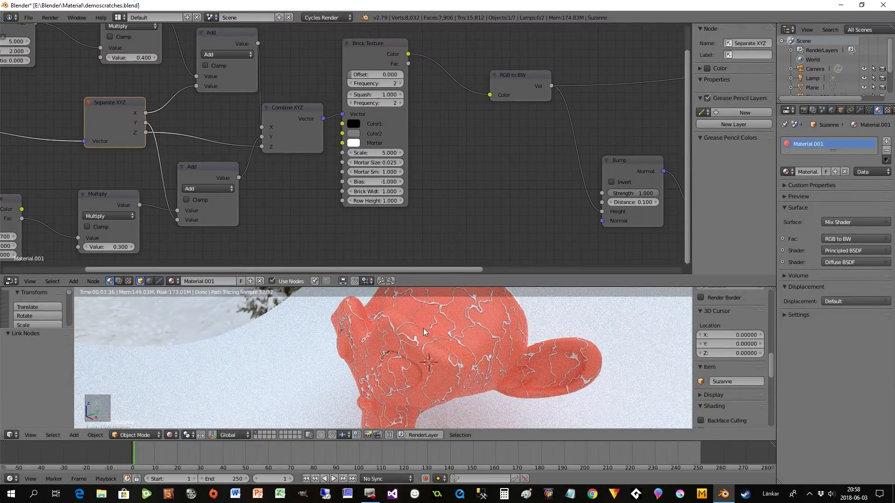
{"action": "scroll", "coordinate": [438, 336], "scroll_direction": "up", "scroll_amount": 2}
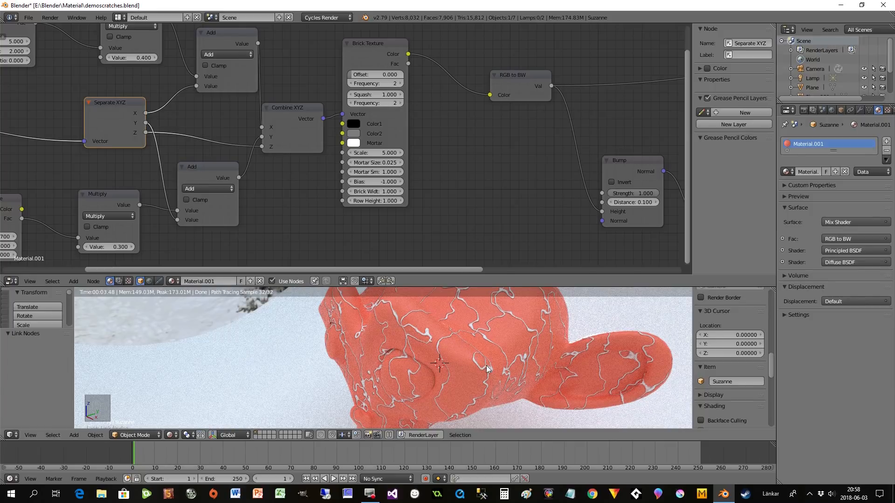
Move the RGB to BW node closer to the Brick Texture and add a Noise Texture below it
{"action": "middle_click_drag", "start_coordinate": [462, 216], "coordinate": [317, 234]}
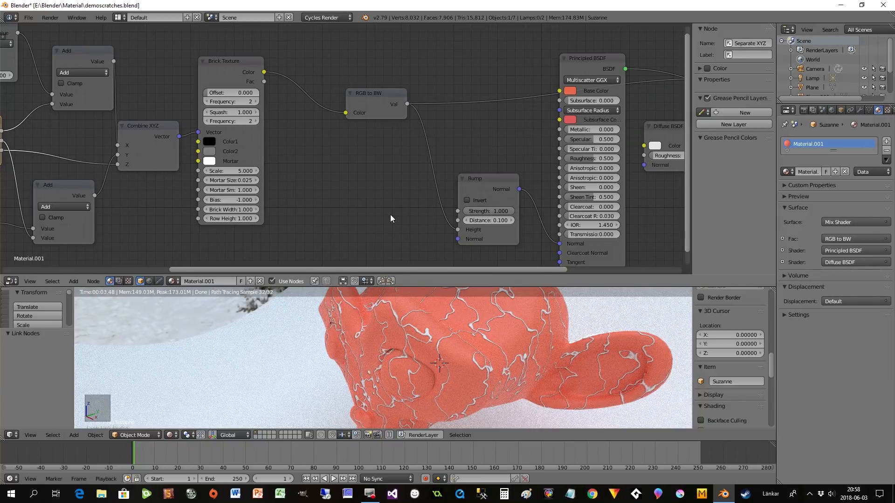
{"action": "left_click_drag", "start_coordinate": [374, 105], "coordinate": [340, 102]}
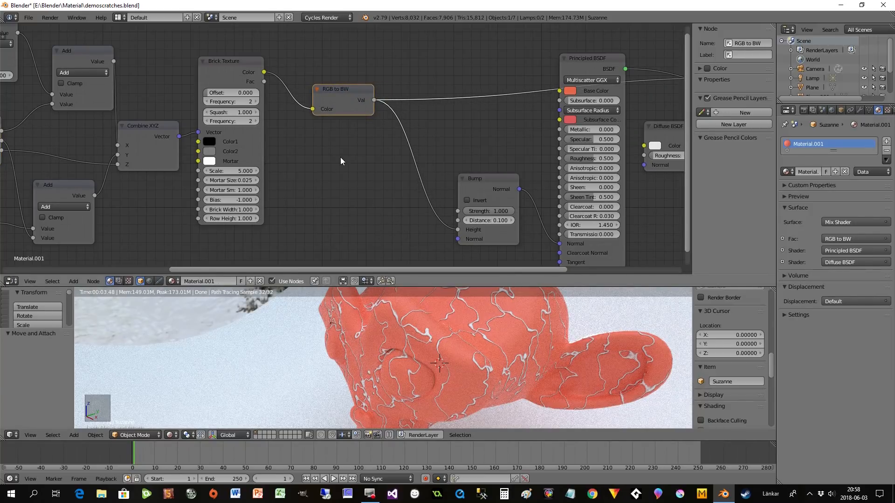
{"action": "key", "text": "shift+a"}
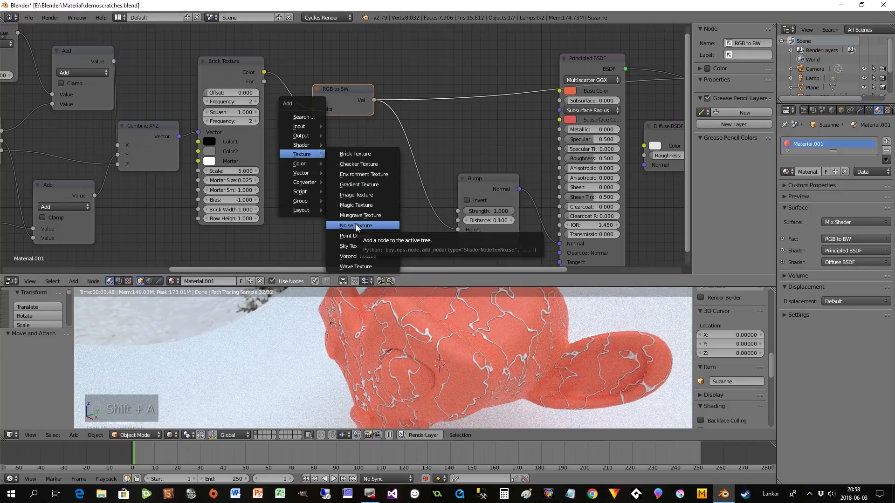
{"action": "left_click", "coordinate": [356, 225]}
{"action": "left_click", "coordinate": [297, 146]}
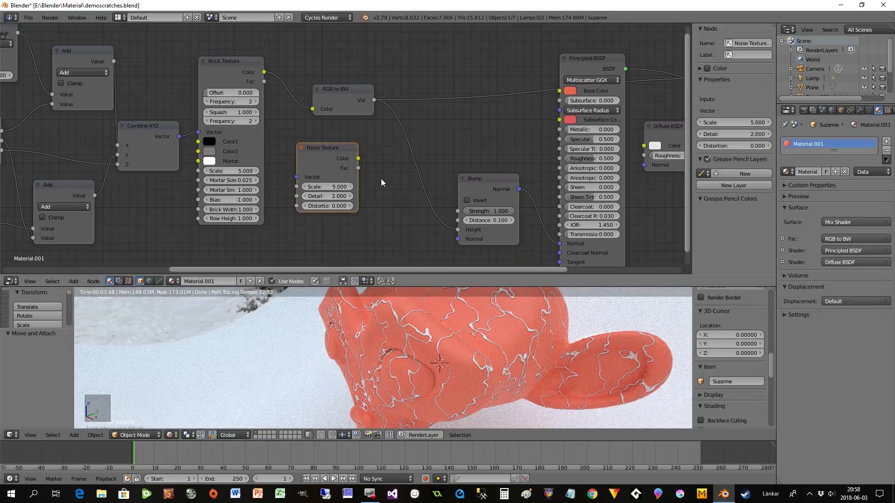
{"action": "left_click_drag", "start_coordinate": [336, 101], "coordinate": [313, 98]}
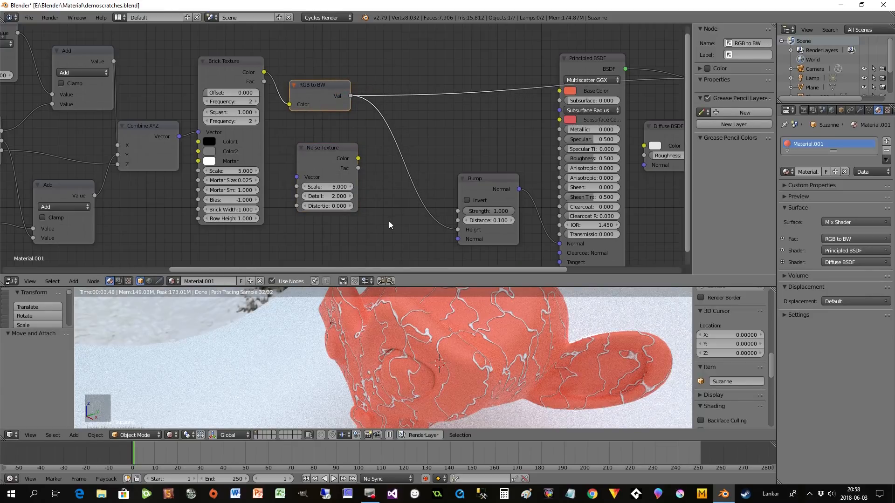
Insert a Math node between RGB to BW and the Mix Shader's Fac input
{"action": "key", "text": "shift+a"}
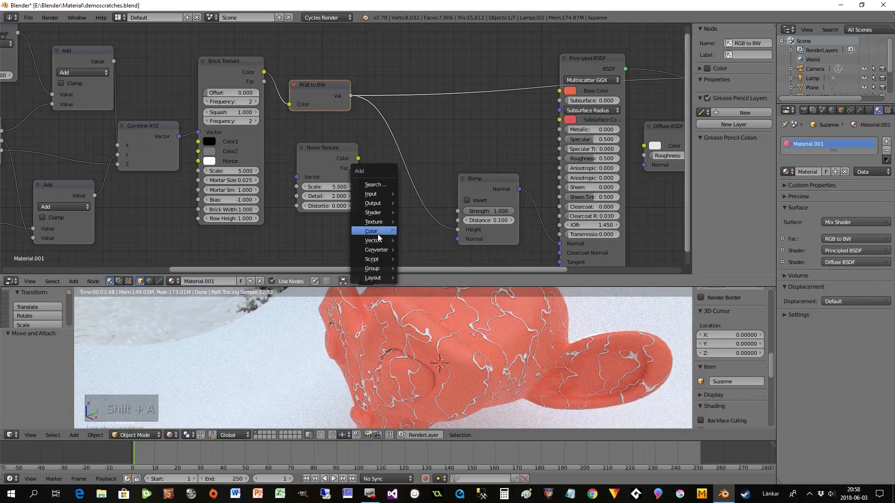
{"action": "mouse_move", "coordinate": [376, 249]}
{"action": "left_click", "coordinate": [431, 300]}
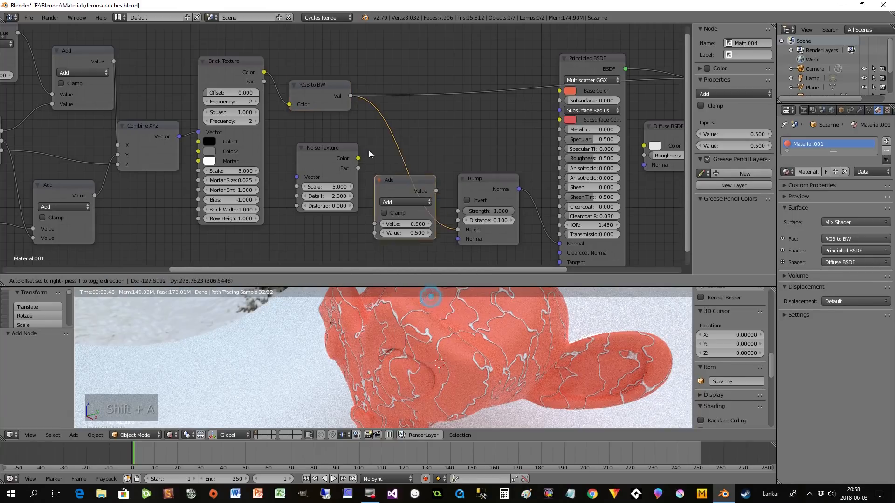
{"action": "left_click", "coordinate": [394, 74]}
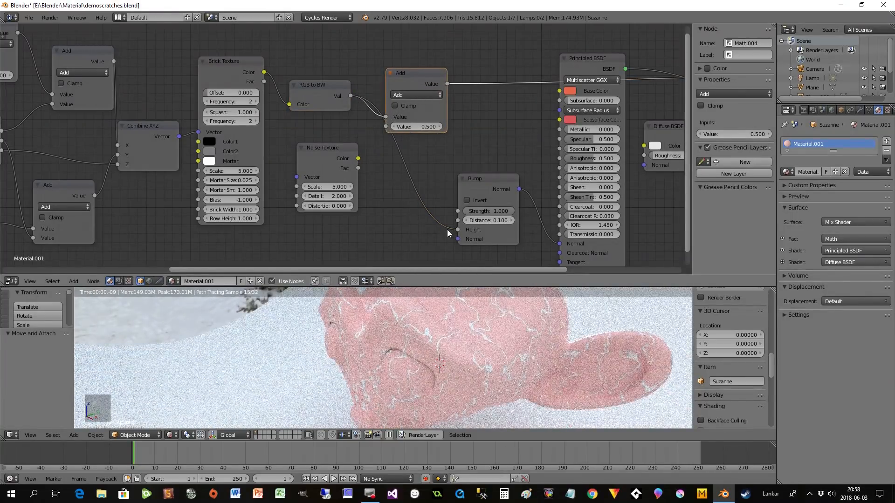
Feed the new Add node's output into the Bump Height and the Noise Texture's Fac into its second value
{"action": "left_click_drag", "start_coordinate": [457, 229], "coordinate": [456, 227]}
{"action": "left_click_drag", "start_coordinate": [429, 182], "coordinate": [435, 158]}
{"action": "left_click_drag", "start_coordinate": [447, 83], "coordinate": [458, 229]}
{"action": "left_click_drag", "start_coordinate": [358, 168], "coordinate": [387, 125]}
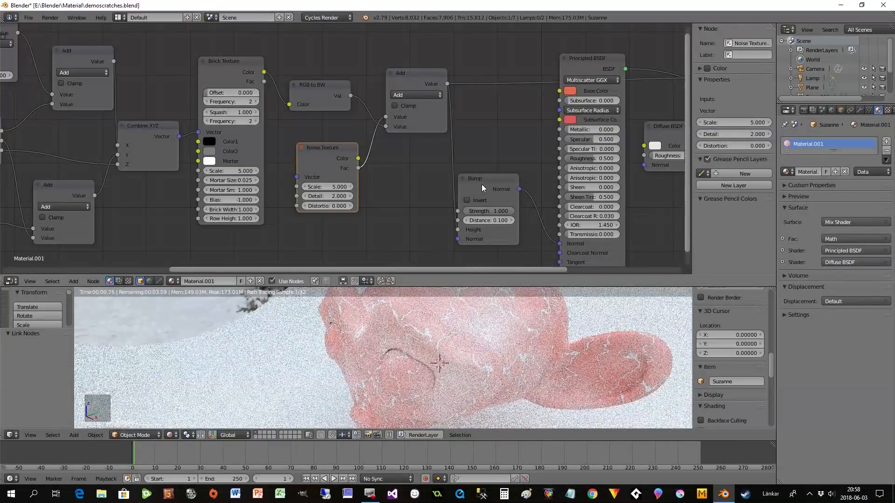
Shift the Bump node toward the Principled BSDF and change the new Add node's operation to Multiply
{"action": "left_click_drag", "start_coordinate": [481, 184], "coordinate": [500, 164]}
{"action": "left_click_drag", "start_coordinate": [387, 121], "coordinate": [388, 124]}
{"action": "left_click", "coordinate": [404, 94]}
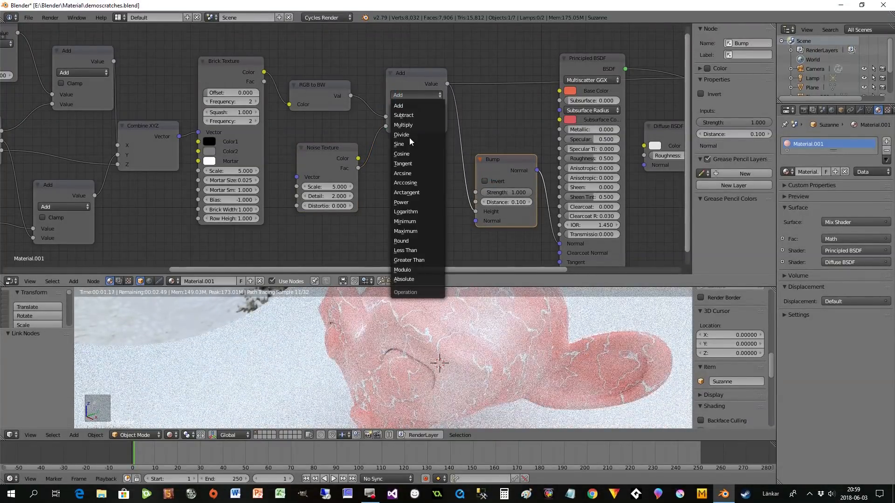
{"action": "left_click", "coordinate": [408, 125]}
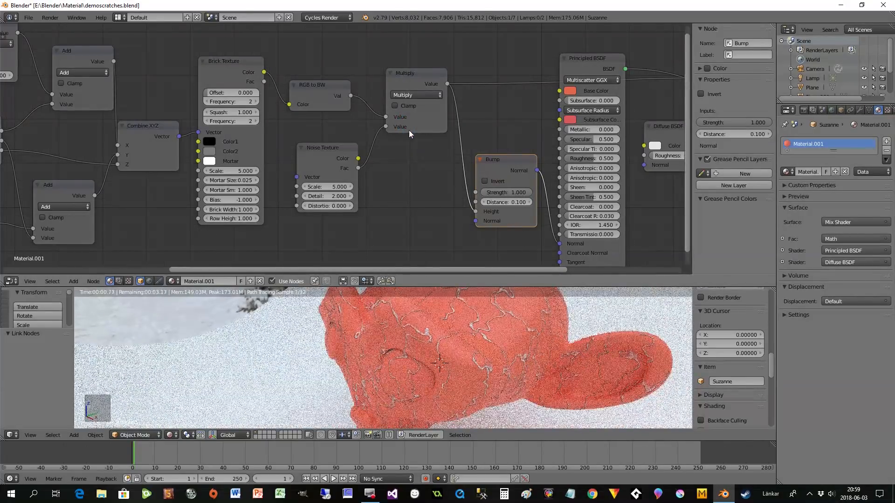
Move the Noise Texture below RGB to BW slightly aside and set its Scale to 6.100
{"action": "left_click_drag", "start_coordinate": [331, 155], "coordinate": [318, 150]}
{"action": "left_click", "coordinate": [322, 180]}
{"action": "type", "text": "3.1"}
{"action": "key", "text": "Return"}
{"action": "left_click_drag", "start_coordinate": [313, 181], "coordinate": [327, 181]}
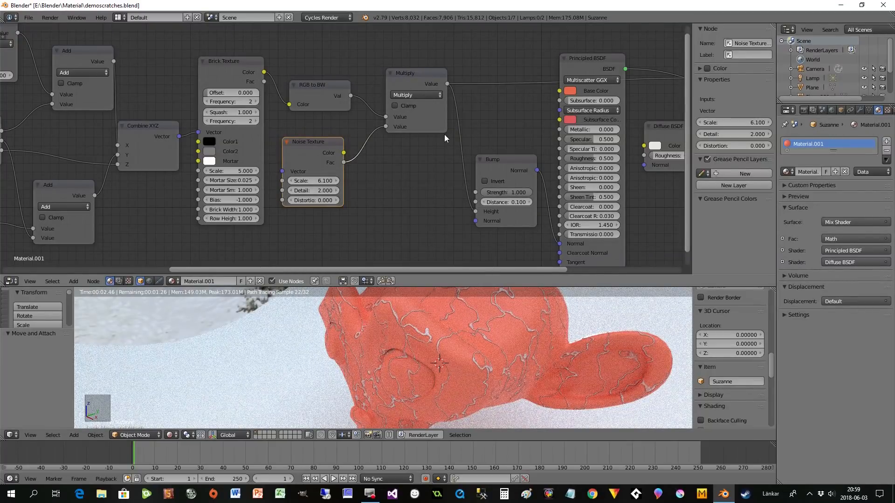
Spread the Bump and shader nodes farther from the Multiply node to make room in the node tree
{"action": "left_click_drag", "start_coordinate": [363, 273], "coordinate": [522, 276]}
{"action": "left_click_drag", "start_coordinate": [453, 72], "coordinate": [569, 81]}
{"action": "left_click_drag", "start_coordinate": [404, 71], "coordinate": [506, 69]}
{"action": "left_click_drag", "start_coordinate": [298, 138], "coordinate": [439, 153]}
{"action": "left_click_drag", "start_coordinate": [204, 56], "coordinate": [343, 111]}
{"action": "left_click_drag", "start_coordinate": [136, 159], "coordinate": [231, 142]}
{"action": "middle_click_drag", "start_coordinate": [106, 166], "coordinate": [307, 174]}
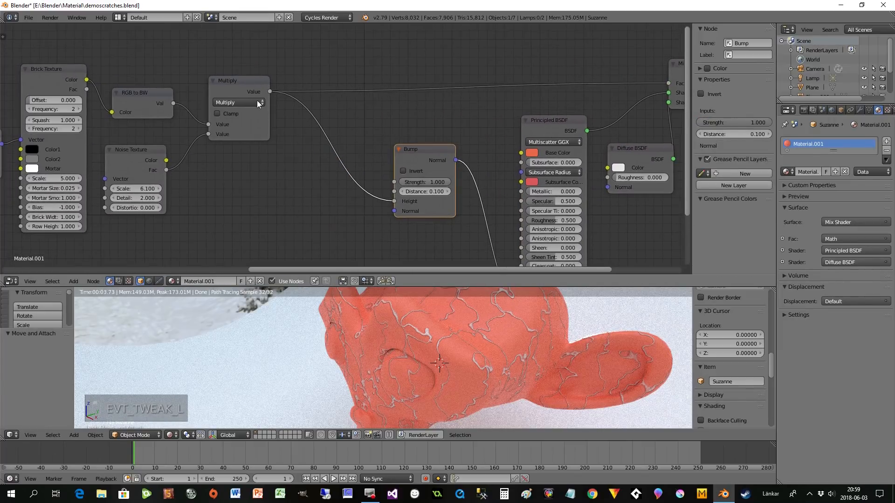
{"action": "middle_click_drag", "start_coordinate": [292, 208], "coordinate": [276, 213]}
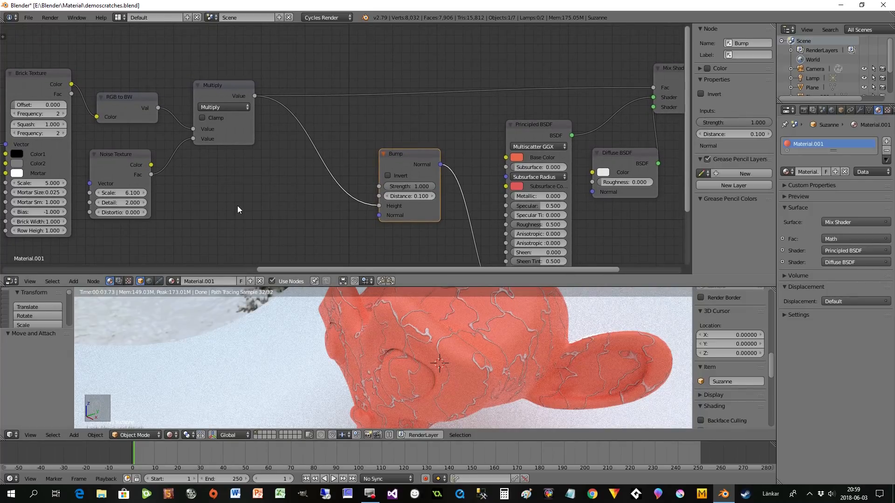
Insert a ColorRamp between Multiply and the Mix Shader, move Bump clear of it and disconnect the Bump Height
{"action": "key", "text": "shift+a"}
{"action": "mouse_move", "coordinate": [236, 207]}
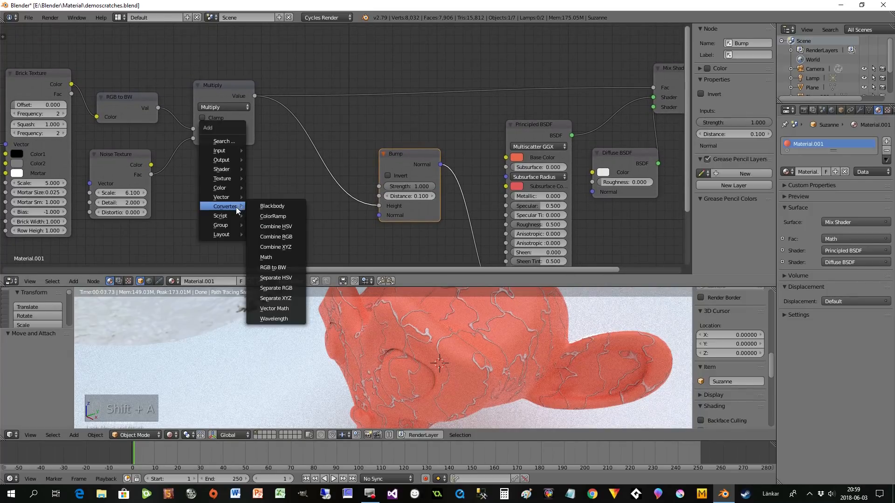
{"action": "left_click", "coordinate": [267, 216]}
{"action": "left_click", "coordinate": [291, 75]}
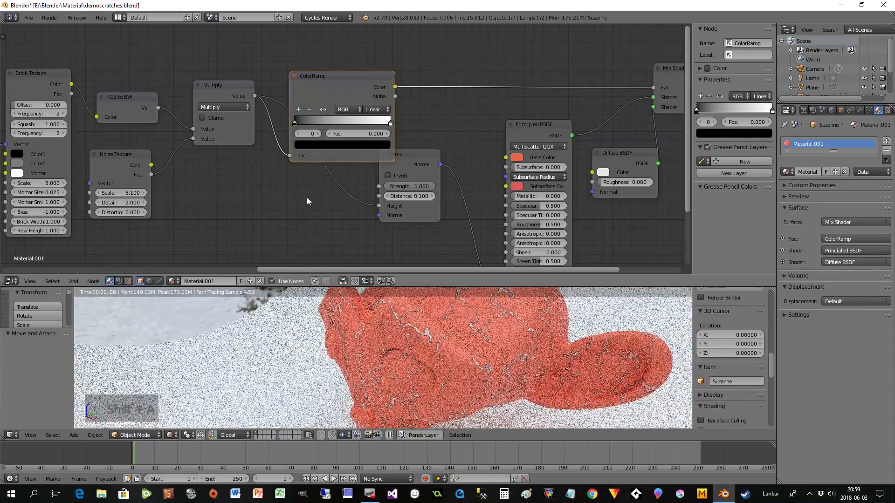
{"action": "left_click_drag", "start_coordinate": [407, 160], "coordinate": [443, 159]}
{"action": "left_click_drag", "start_coordinate": [417, 206], "coordinate": [307, 196]}
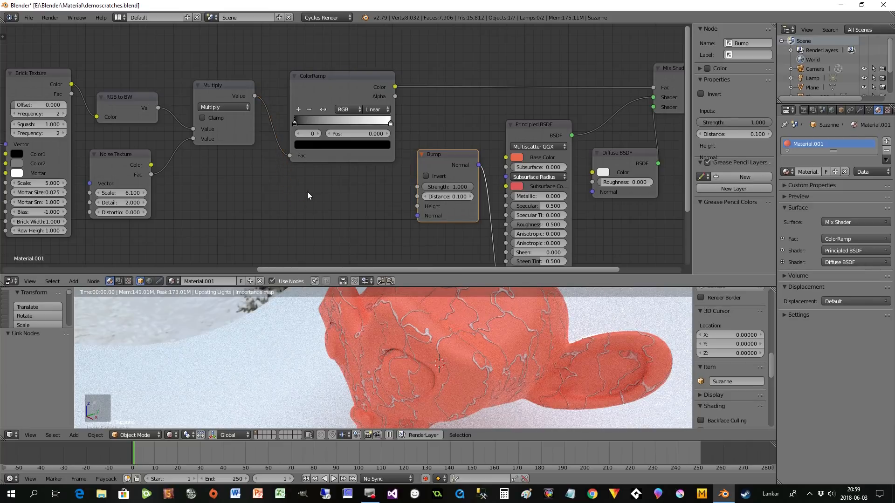
Insert an RGB to BW node after the ColorRamp and connect its Val output to the Bump Height
{"action": "key", "text": "shift+a"}
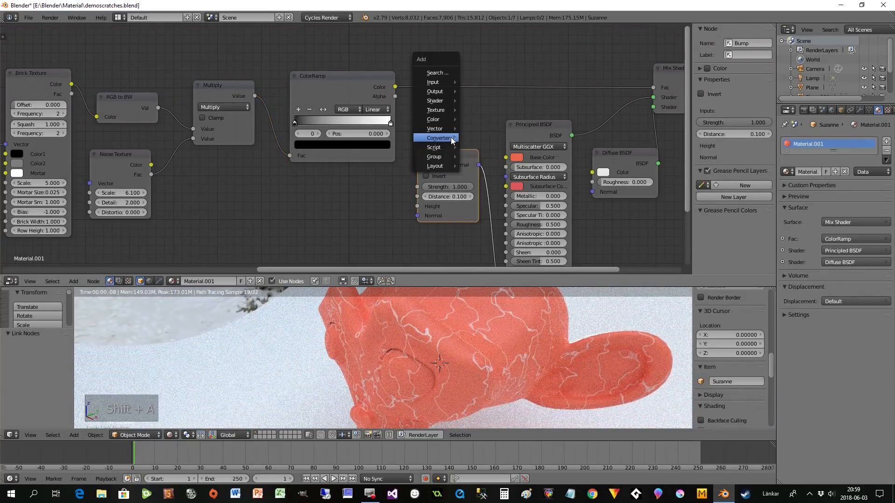
{"action": "mouse_move", "coordinate": [445, 138]}
{"action": "left_click", "coordinate": [486, 199]}
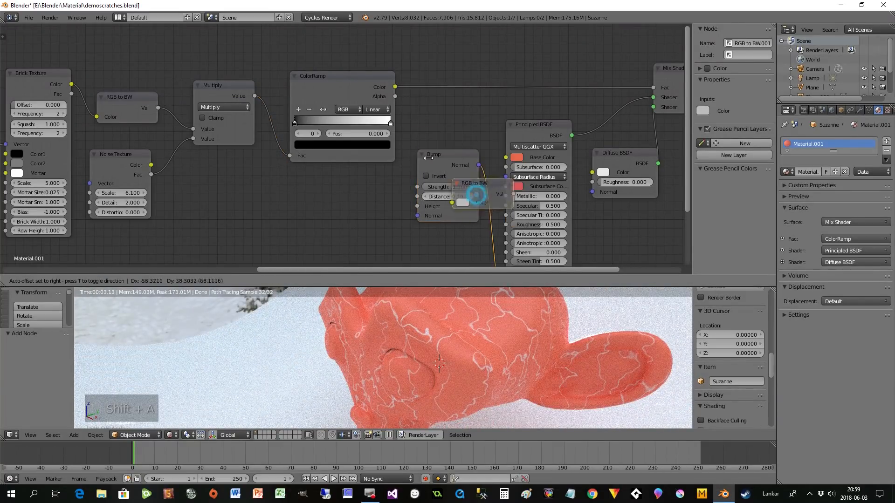
{"action": "left_click", "coordinate": [433, 100]}
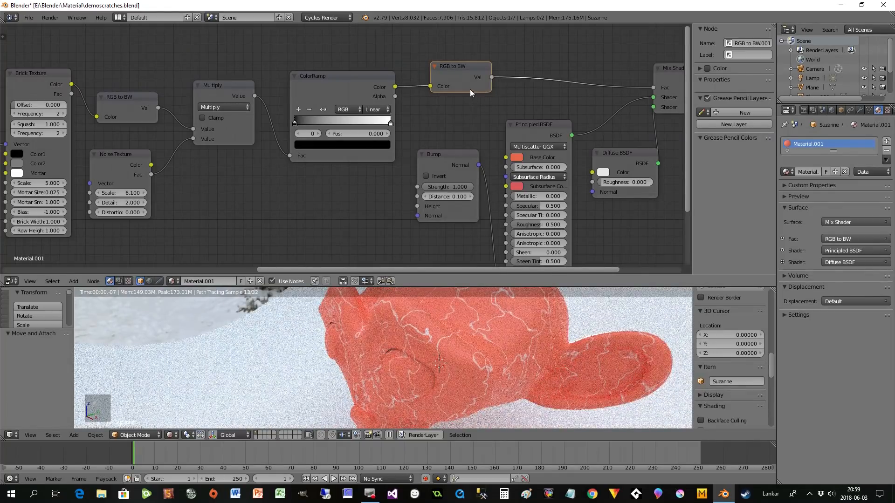
{"action": "left_click_drag", "start_coordinate": [499, 73], "coordinate": [443, 132]}
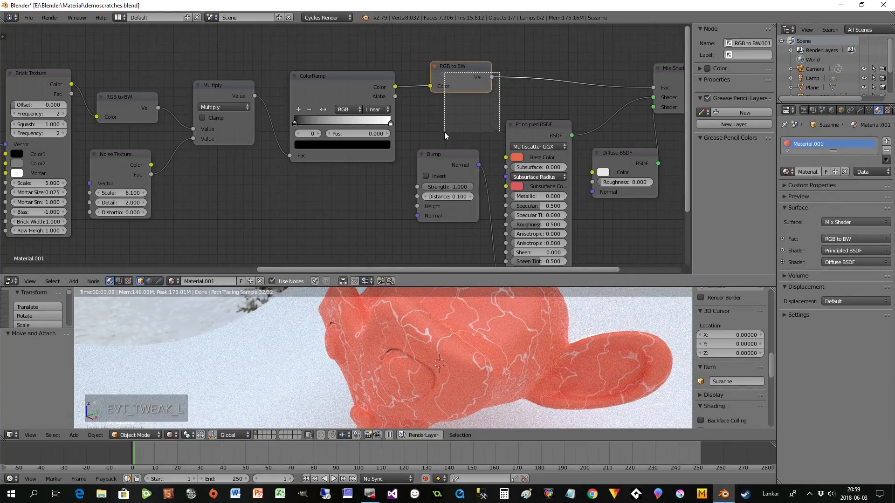
{"action": "left_click_drag", "start_coordinate": [490, 78], "coordinate": [417, 206]}
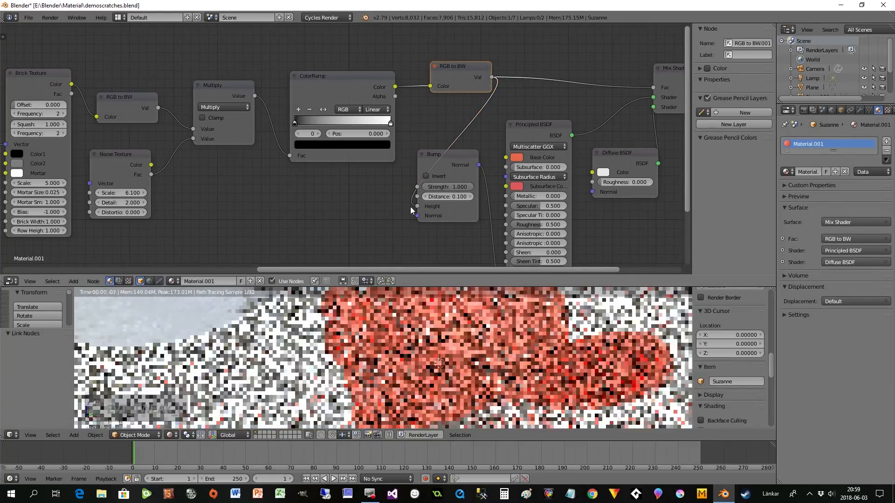
Lower the Noise Texture and insert a Math node set to Multiply by 1.300 between it and the existing Multiply
{"action": "left_click_drag", "start_coordinate": [110, 174], "coordinate": [108, 193]}
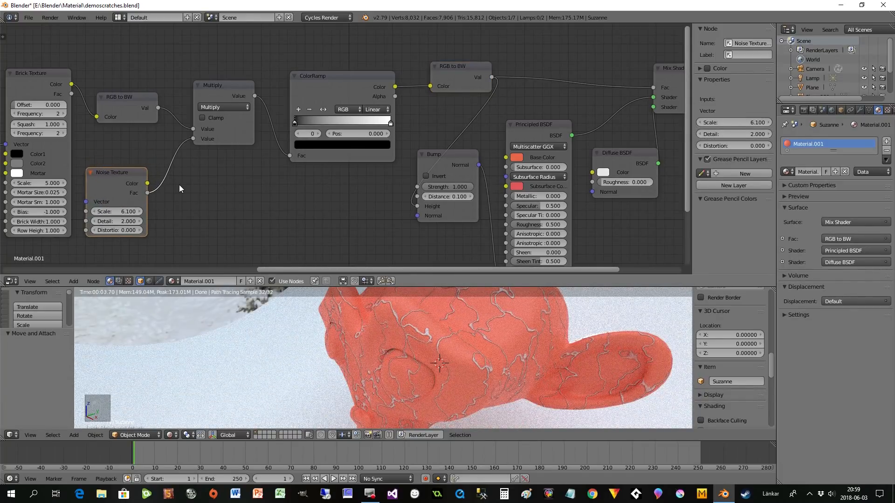
{"action": "key", "text": "shift+a"}
{"action": "mouse_move", "coordinate": [180, 186]}
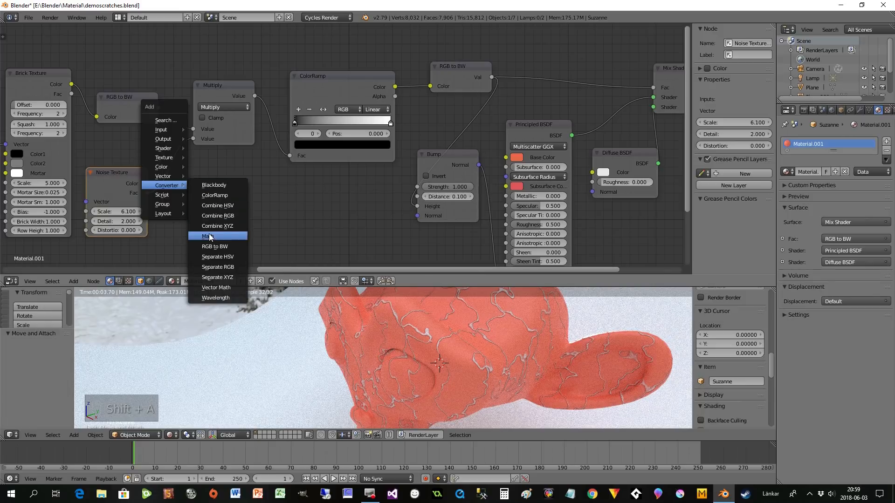
{"action": "left_click", "coordinate": [207, 236]}
{"action": "left_click", "coordinate": [189, 187]}
{"action": "left_click", "coordinate": [205, 185]}
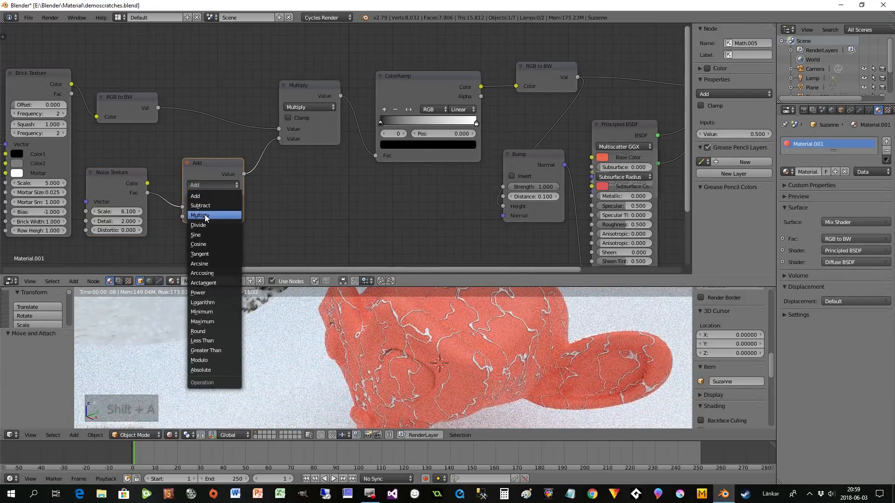
{"action": "left_click", "coordinate": [205, 215]}
{"action": "left_click_drag", "start_coordinate": [205, 215], "coordinate": [207, 215]}
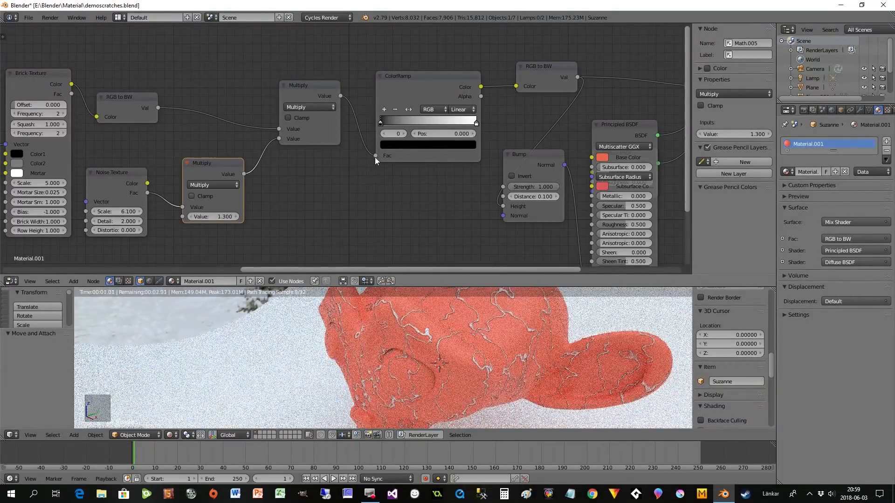
Move the ColorRamp's black stop to position 0.659 and check the broken-up lines on Suzanne up close
{"action": "left_click_drag", "start_coordinate": [406, 119], "coordinate": [419, 120]}
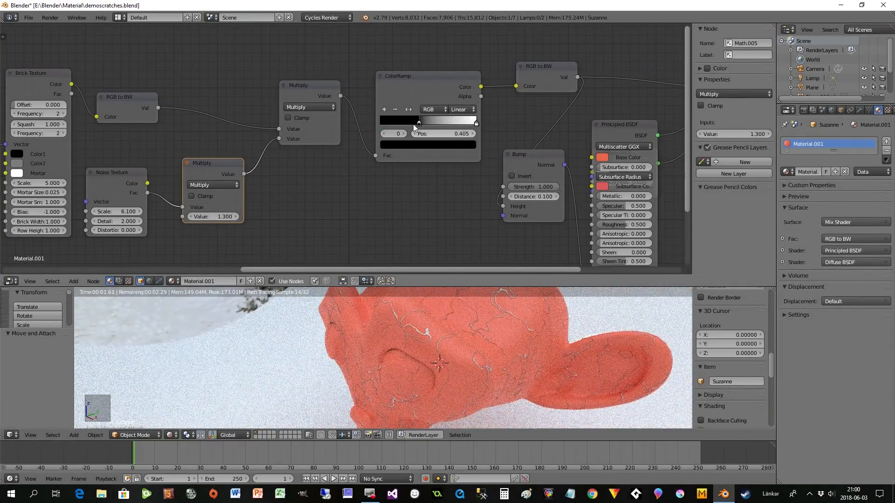
{"action": "left_click_drag", "start_coordinate": [418, 120], "coordinate": [444, 121]}
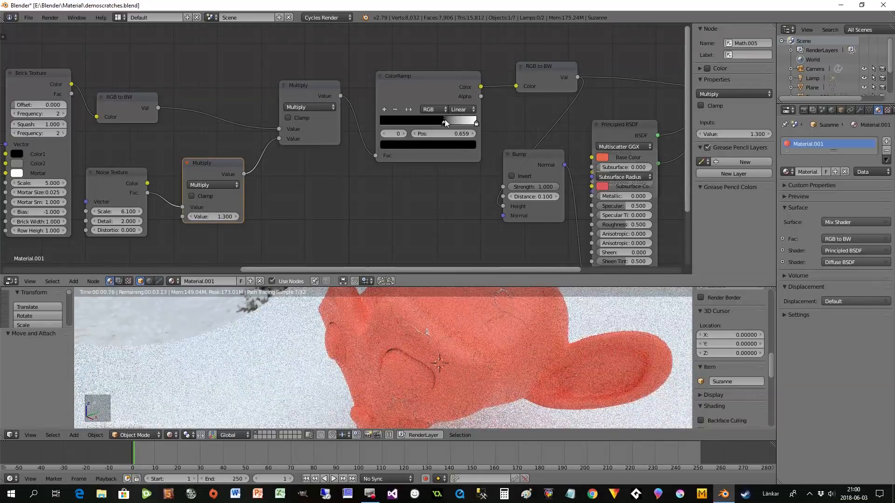
{"action": "scroll", "coordinate": [478, 376], "scroll_direction": "up", "scroll_amount": 2}
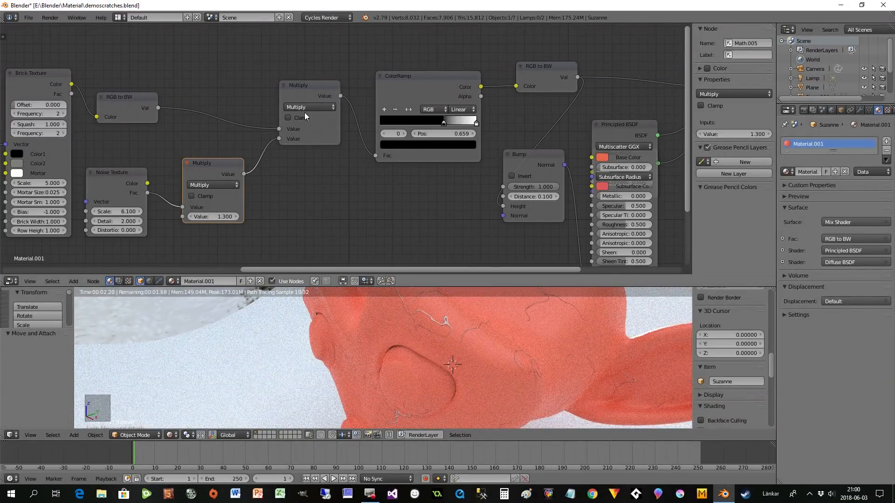
Try 1.900 and 1.000 as the noise Multiply's value, and return it to 1.300
{"action": "left_click", "coordinate": [220, 217]}
{"action": "type", "text": "0.5"}
{"action": "key", "text": "Return"}
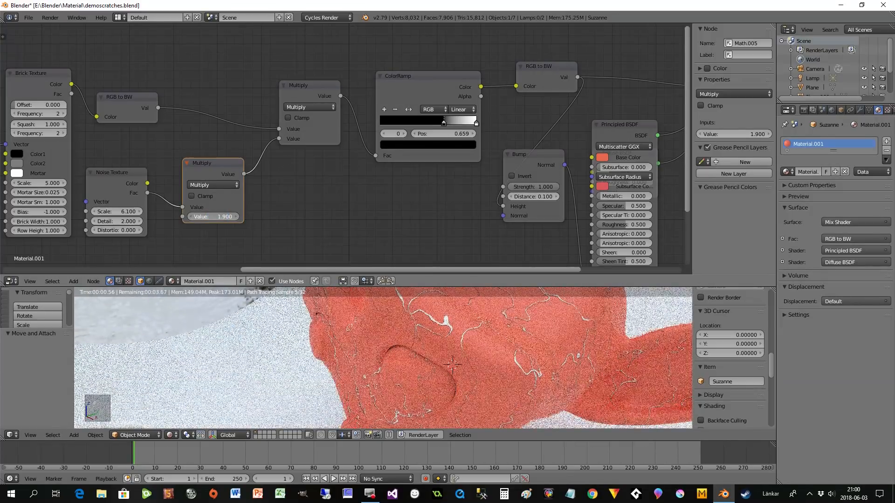
{"action": "left_click", "coordinate": [226, 216]}
{"action": "type", "text": "1"}
{"action": "key", "text": "Return"}
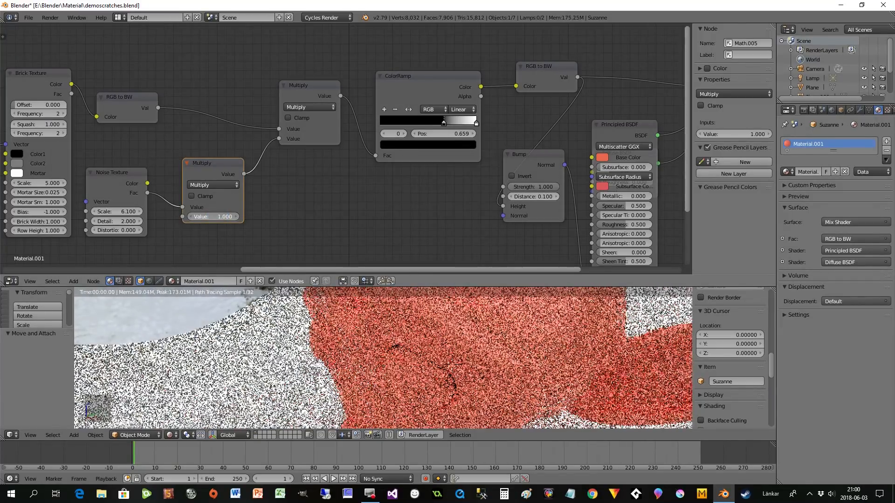
{"action": "left_click_drag", "start_coordinate": [226, 217], "coordinate": [228, 217]}
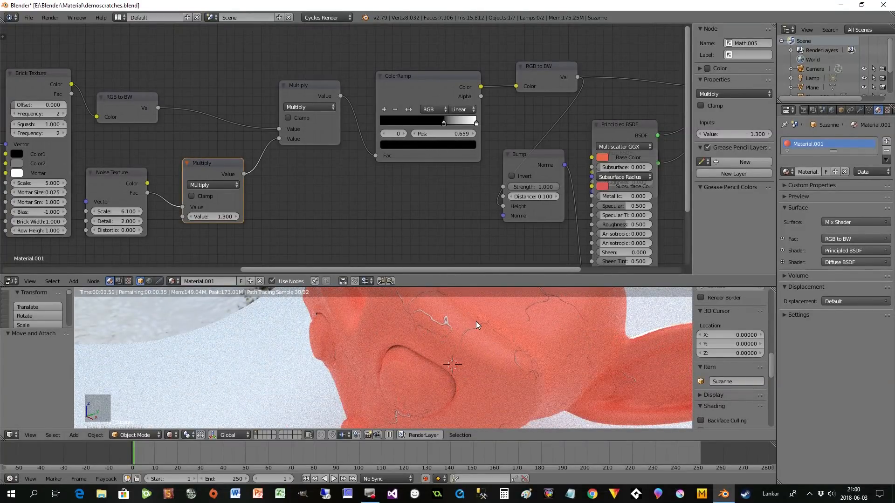
Inspect the scratches on Suzanne, enable Invert on the Bump node and reduce its Strength to 0.855
{"action": "scroll", "coordinate": [476, 320], "scroll_direction": "down", "scroll_amount": 1}
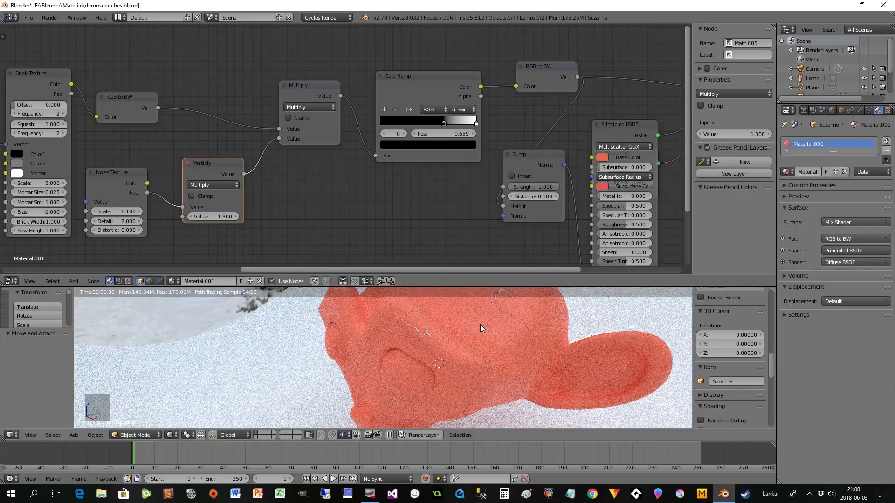
{"action": "scroll", "coordinate": [405, 369], "scroll_direction": "down", "scroll_amount": 1}
{"action": "scroll", "coordinate": [410, 370], "scroll_direction": "down", "scroll_amount": 1}
{"action": "mouse_move", "coordinate": [412, 365]}
{"action": "middle_mouse_down"}
{"action": "mouse_move", "coordinate": [399, 363]}
{"action": "mouse_move", "coordinate": [404, 368]}
{"action": "middle_mouse_up"}
{"action": "scroll", "coordinate": [405, 368], "scroll_direction": "up", "scroll_amount": 3}
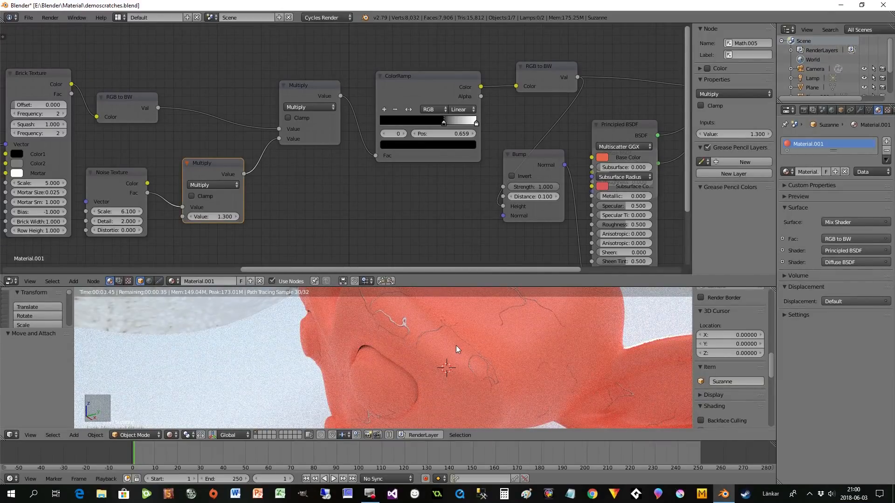
{"action": "left_click", "coordinate": [512, 176]}
{"action": "left_click_drag", "start_coordinate": [543, 187], "coordinate": [517, 187]}
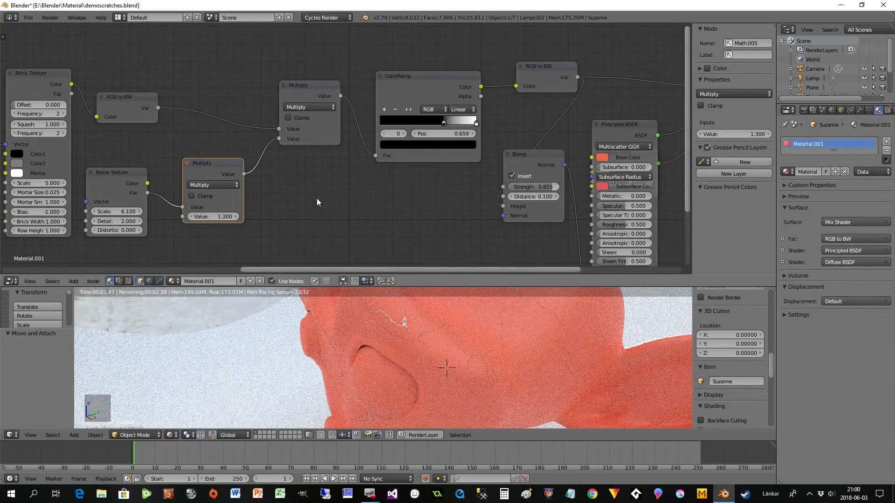
{"action": "scroll", "coordinate": [313, 209], "scroll_direction": "down", "scroll_amount": 1}
{"action": "scroll", "coordinate": [370, 363], "scroll_direction": "up", "scroll_amount": 2}
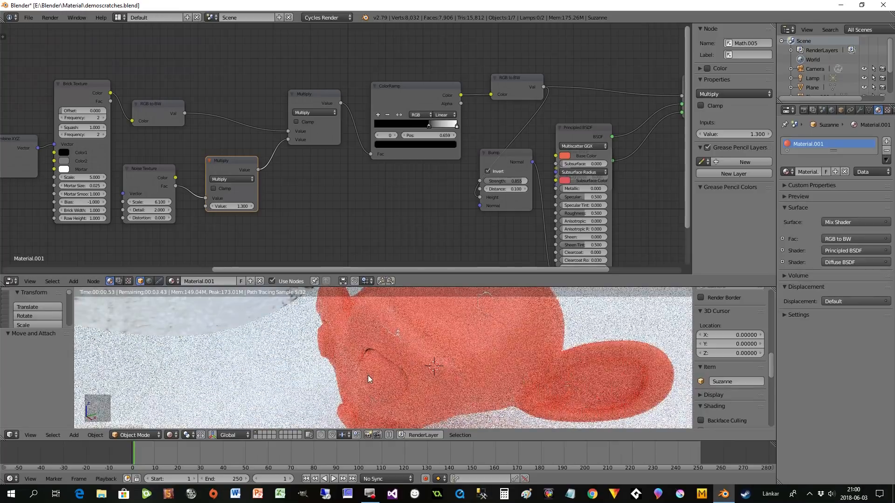
Lower the Noise Texture node in the graph, beneath the noise Multiply node
{"action": "left_click_drag", "start_coordinate": [139, 198], "coordinate": [144, 234]}
{"action": "middle_click_drag", "start_coordinate": [219, 240], "coordinate": [395, 240]}
{"action": "scroll", "coordinate": [386, 356], "scroll_direction": "up", "scroll_amount": 3}
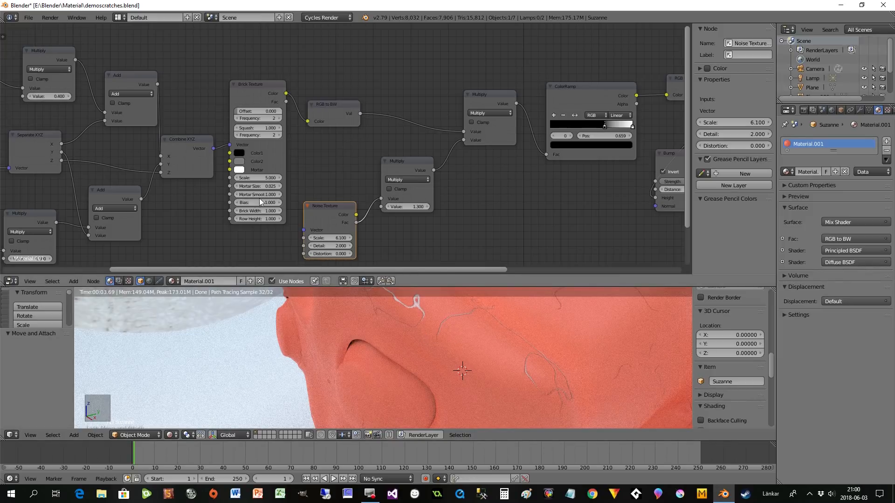
Try grey brightness values of 0.465, 0.894 and 0.775 for the Brick Texture's Mortar colour and check Suzanne's surface
{"action": "left_click", "coordinate": [239, 169]}
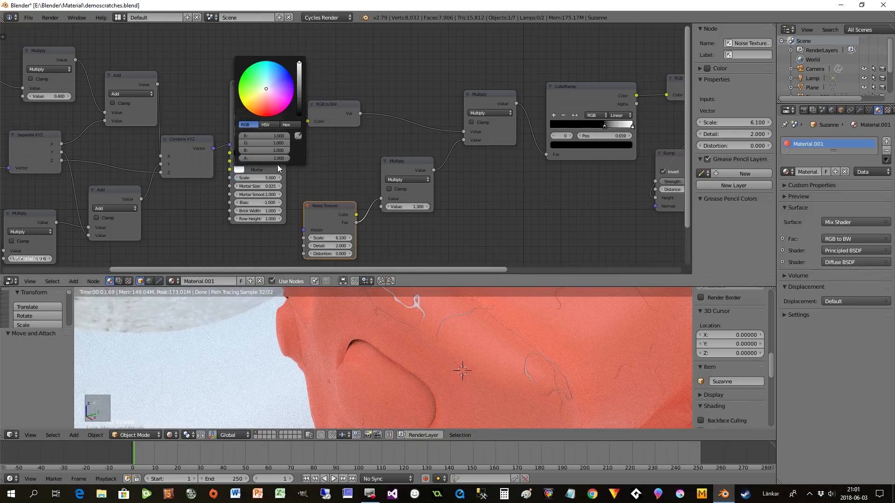
{"action": "left_click", "coordinate": [299, 70]}
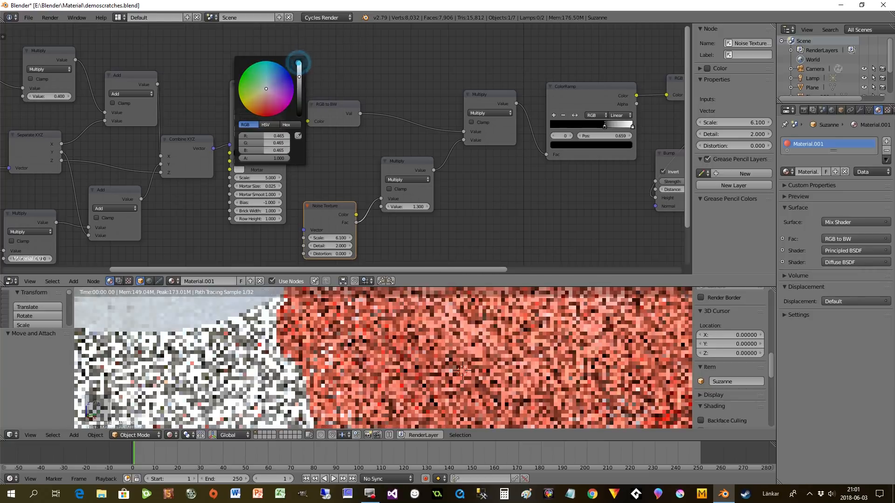
{"action": "left_click", "coordinate": [299, 63]}
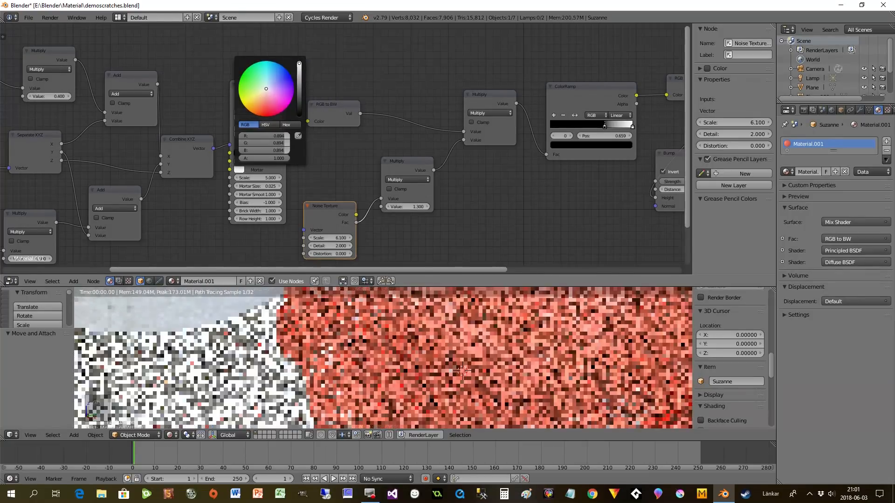
{"action": "left_click", "coordinate": [299, 66]}
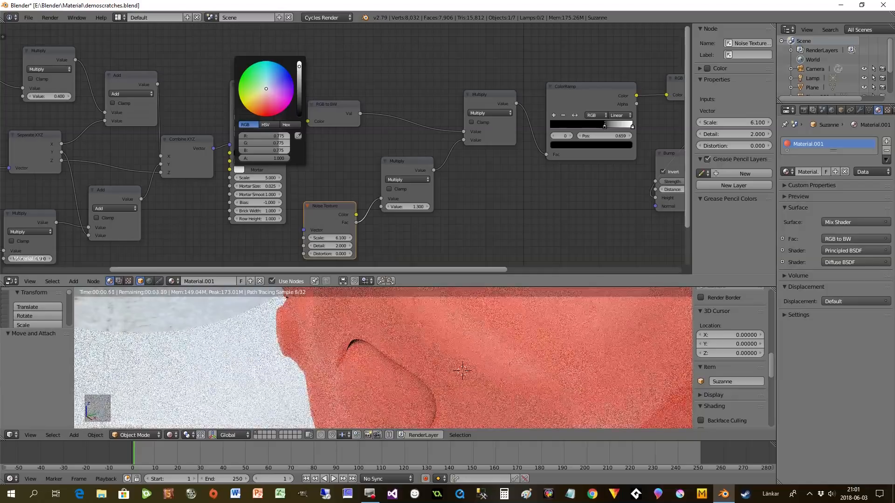
{"action": "middle_click_drag", "start_coordinate": [402, 329], "coordinate": [406, 360]}
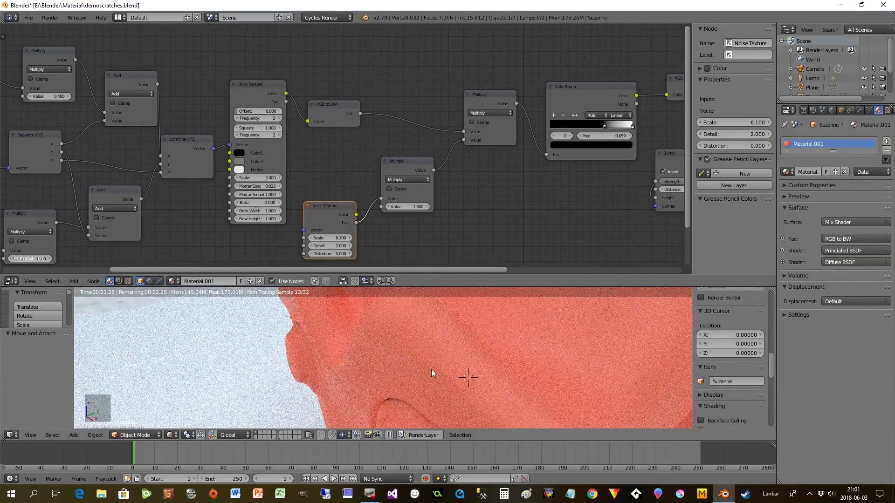
{"action": "right_click_drag", "start_coordinate": [476, 381], "coordinate": [472, 385]}
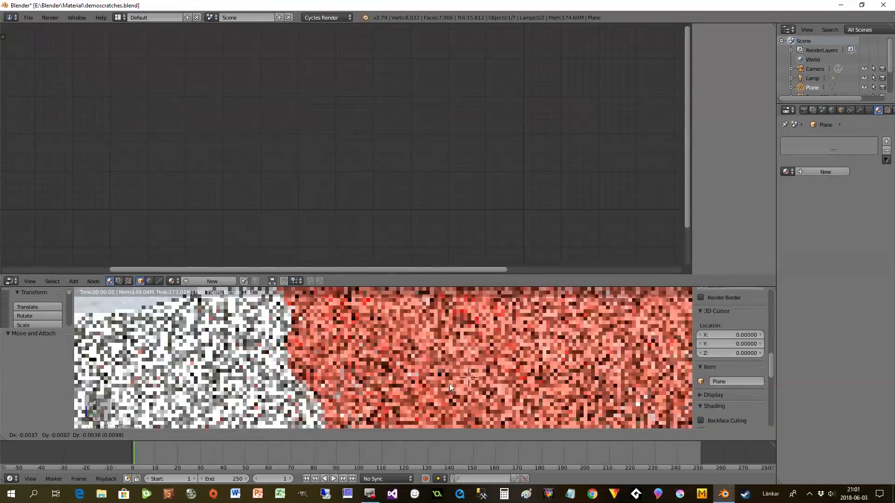
{"action": "left_click", "coordinate": [430, 358]}
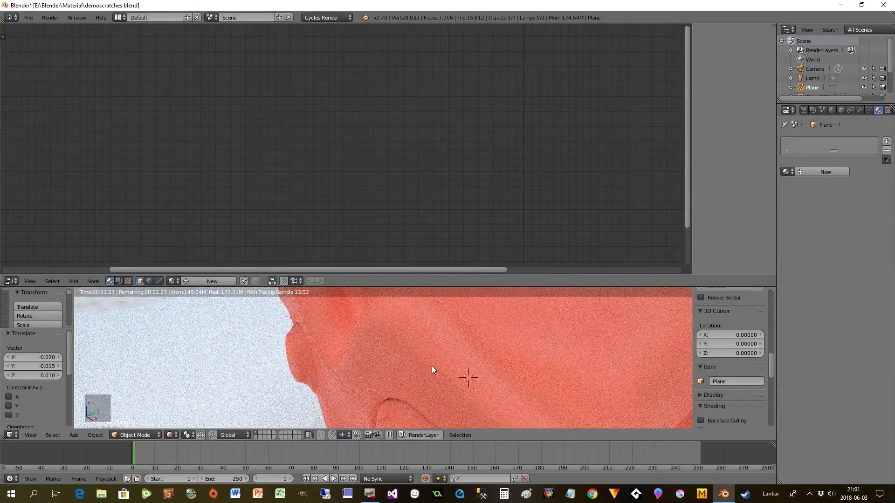
{"action": "key", "text": "Escape"}
{"action": "right_click", "coordinate": [429, 343]}
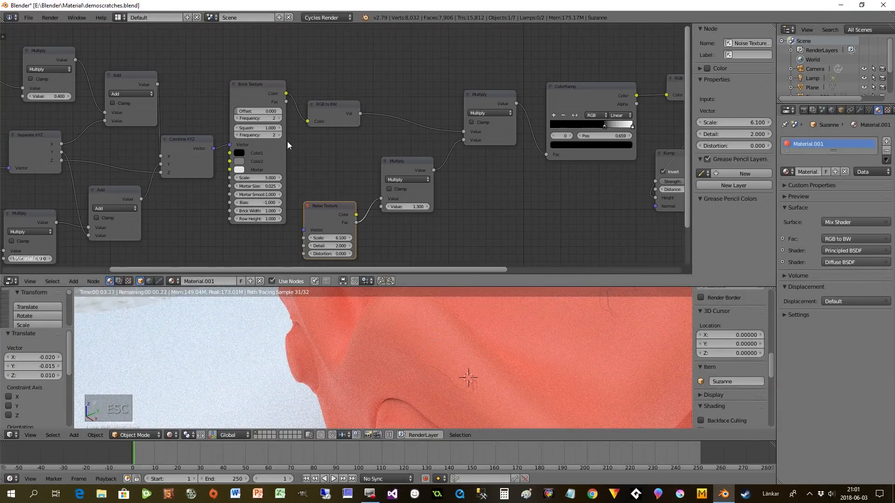
Try white as the Brick Texture's Color1, and return it to black
{"action": "left_click", "coordinate": [242, 152]}
{"action": "left_click_drag", "start_coordinate": [299, 89], "coordinate": [299, 47]}
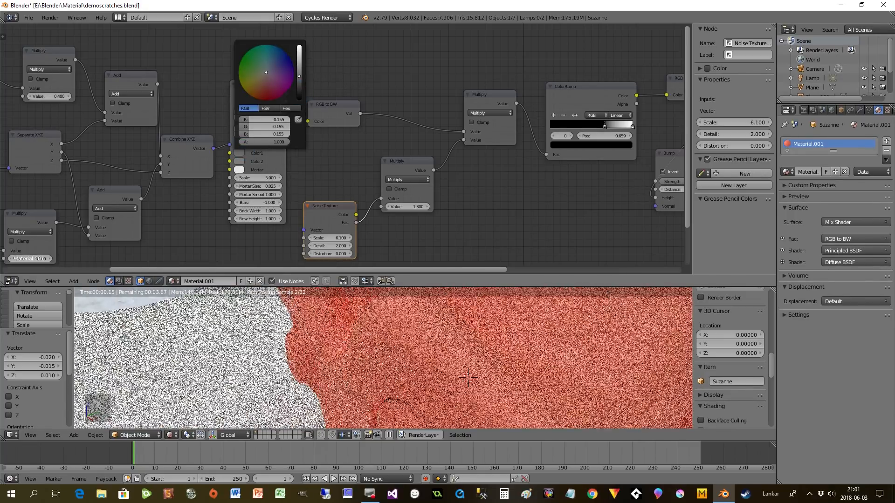
{"action": "left_click_drag", "start_coordinate": [299, 48], "coordinate": [299, 45]}
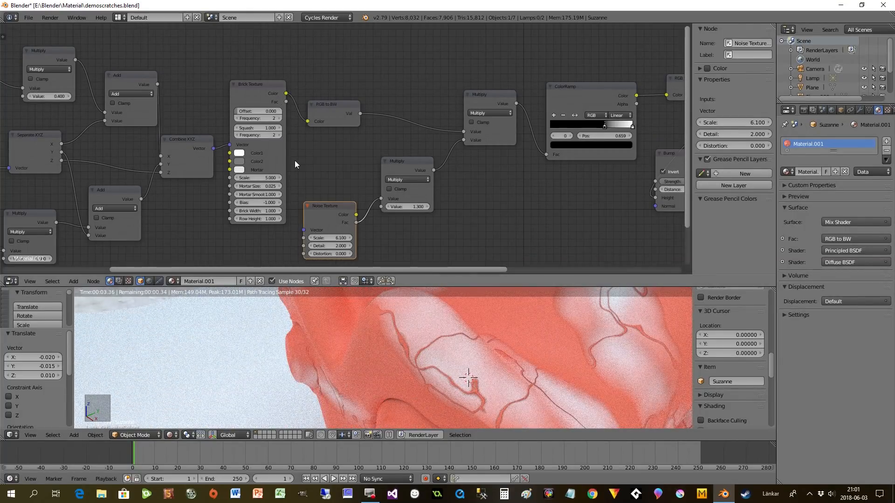
{"action": "left_click", "coordinate": [239, 153]}
{"action": "left_click_drag", "start_coordinate": [299, 47], "coordinate": [299, 99]}
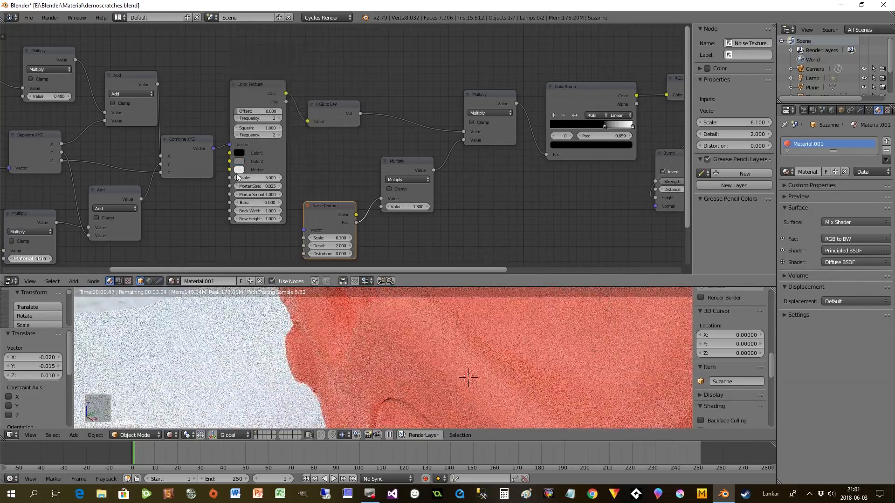
Restore the Brick Texture's Mortar colour to white at 1.000, nudge the node and check the scratches on Suzanne
{"action": "left_click", "coordinate": [238, 169]}
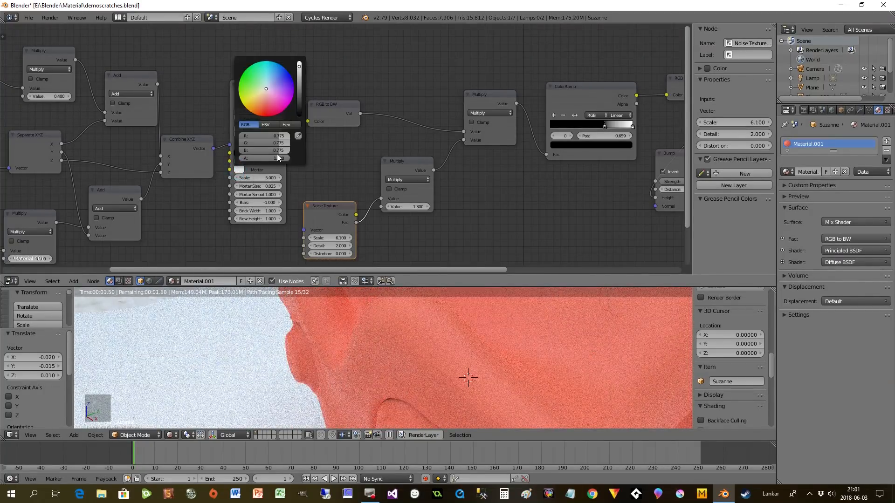
{"action": "left_click", "coordinate": [299, 64]}
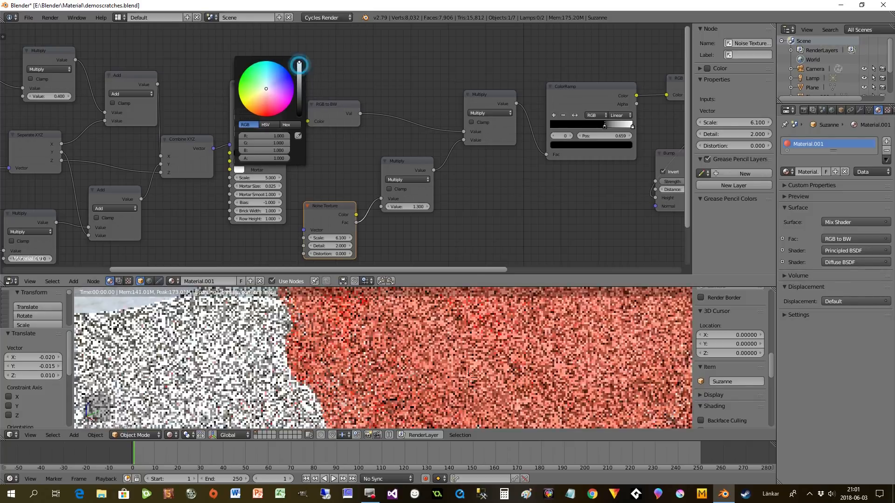
{"action": "left_click_drag", "start_coordinate": [257, 94], "coordinate": [265, 91]}
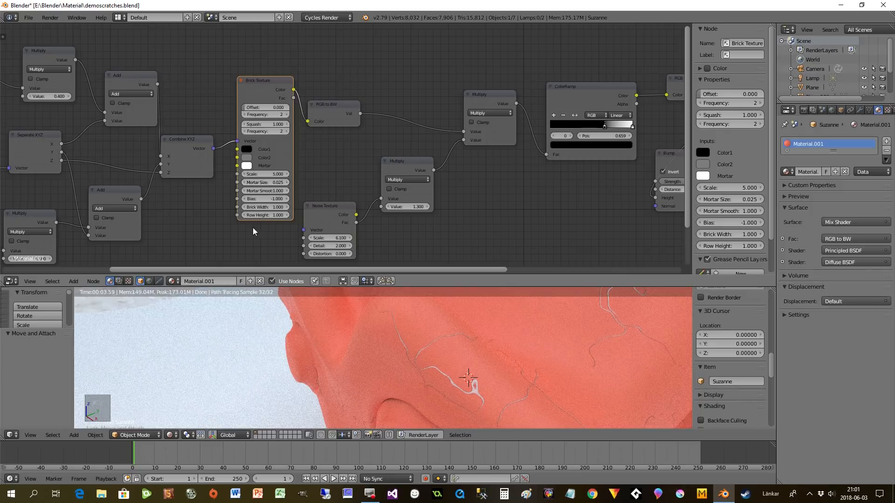
{"action": "middle_click_drag", "start_coordinate": [221, 247], "coordinate": [239, 241]}
{"action": "middle_click_drag", "start_coordinate": [452, 357], "coordinate": [422, 339]}
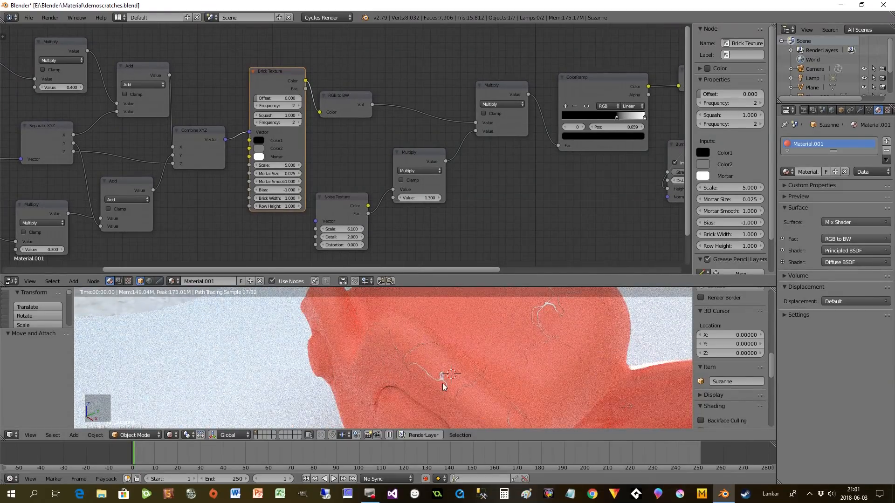
Set the Brick Texture's Mortar Size to 0.125 and inspect the scratches across Suzanne's head
{"action": "left_click_drag", "start_coordinate": [286, 84], "coordinate": [281, 84]}
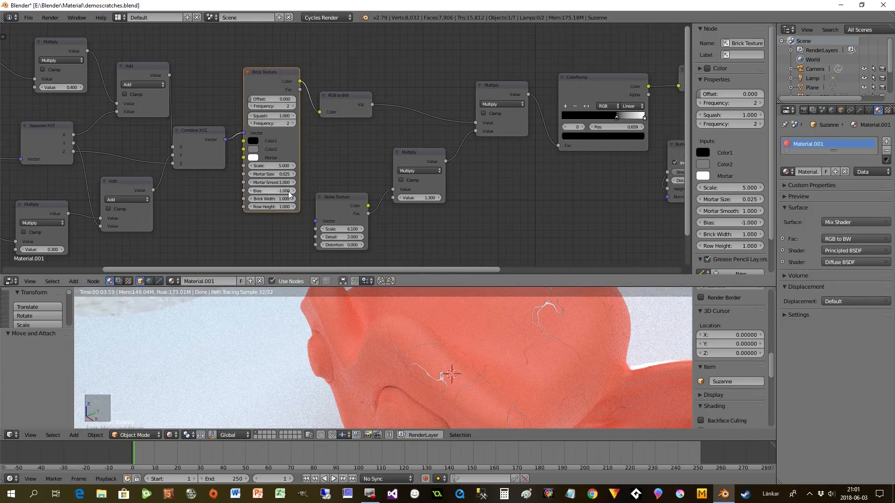
{"action": "left_click", "coordinate": [294, 175]}
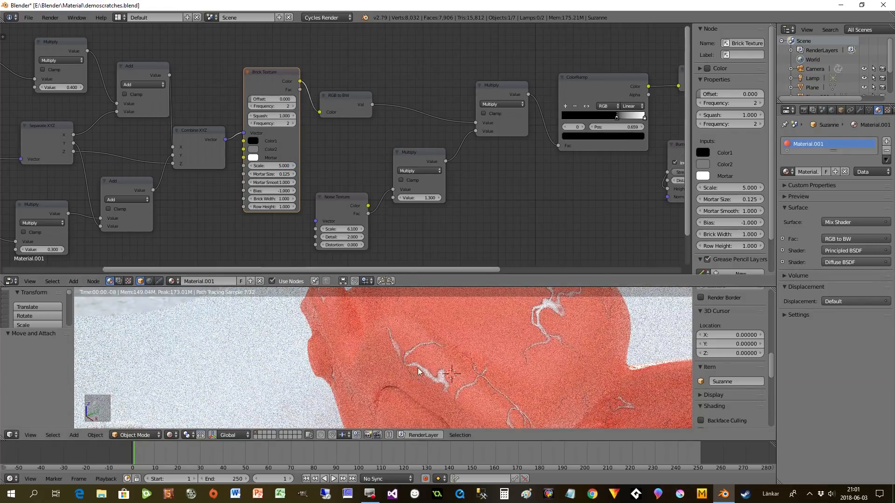
{"action": "scroll", "coordinate": [416, 396], "scroll_direction": "down", "scroll_amount": 2}
{"action": "middle_click_drag", "start_coordinate": [416, 394], "coordinate": [445, 381]}
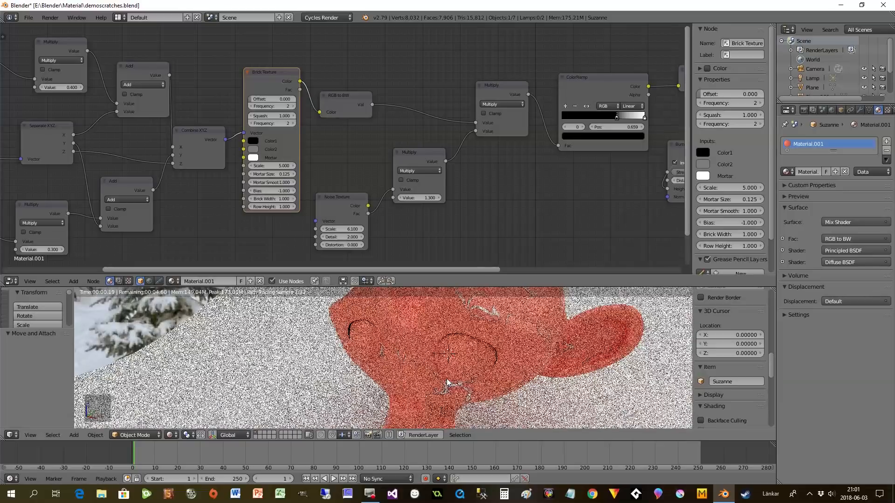
{"action": "scroll", "coordinate": [417, 383], "scroll_direction": "up", "scroll_amount": 2}
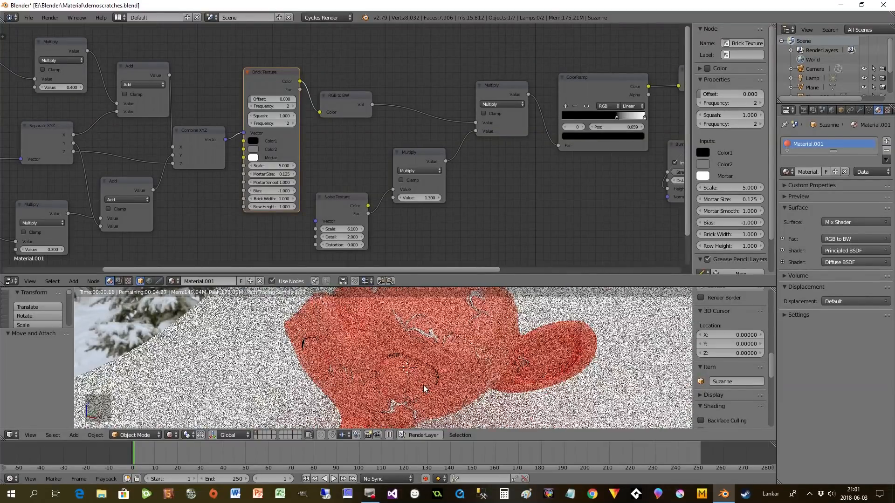
{"action": "scroll", "coordinate": [422, 387], "scroll_direction": "up", "scroll_amount": 2}
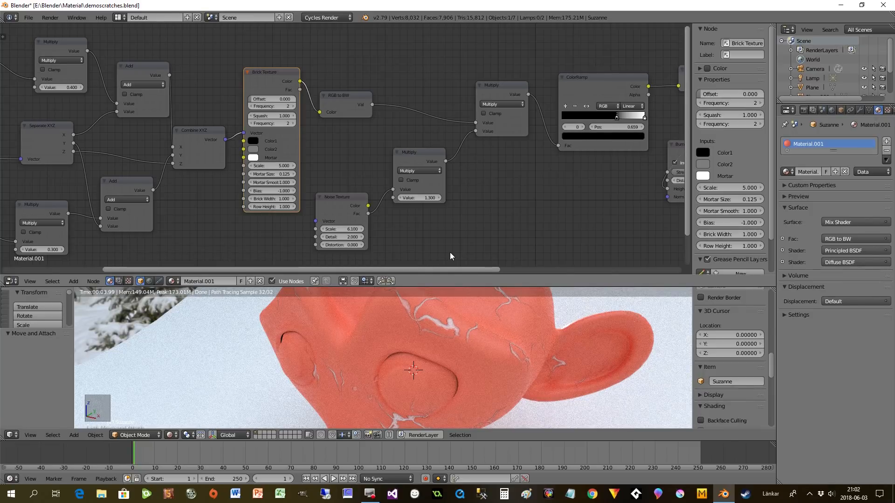
{"action": "scroll", "coordinate": [419, 369], "scroll_direction": "down", "scroll_amount": 2}
{"action": "mouse_move", "coordinate": [423, 377]}
{"action": "middle_mouse_down"}
{"action": "mouse_move", "coordinate": [446, 367]}
{"action": "mouse_move", "coordinate": [421, 383]}
{"action": "middle_mouse_up"}
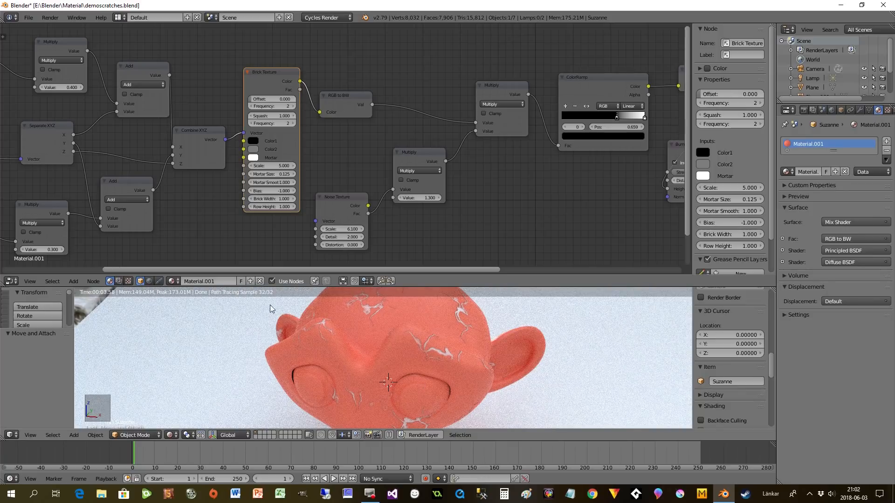
Raise the Brick Texture's Scale to 20.200 and review the scratch pattern on Suzanne together with the node graph
{"action": "left_click_drag", "start_coordinate": [262, 165], "coordinate": [280, 166]}
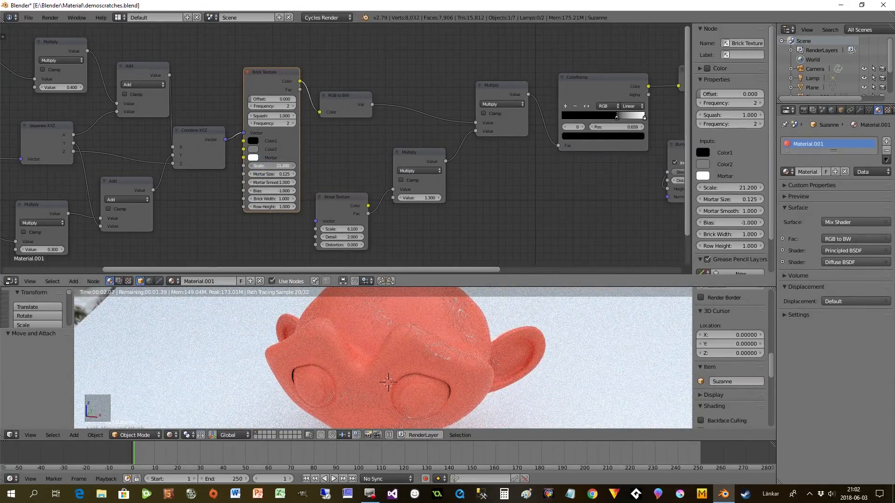
{"action": "left_click_drag", "start_coordinate": [280, 166], "coordinate": [279, 166]}
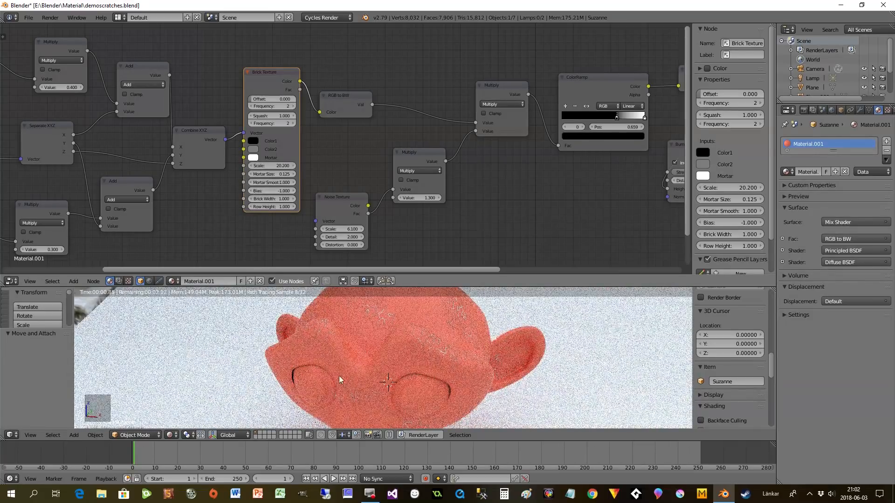
{"action": "mouse_move", "coordinate": [404, 359]}
{"action": "middle_mouse_down"}
{"action": "mouse_move", "coordinate": [402, 378]}
{"action": "mouse_move", "coordinate": [394, 373]}
{"action": "middle_mouse_up"}
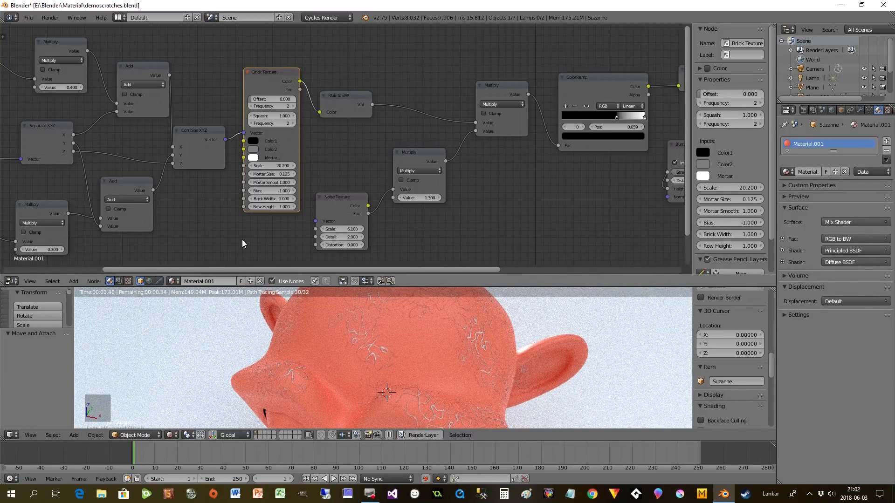
{"action": "scroll", "coordinate": [242, 244], "scroll_direction": "down", "scroll_amount": 2}
{"action": "middle_click_drag", "start_coordinate": [242, 243], "coordinate": [313, 224]}
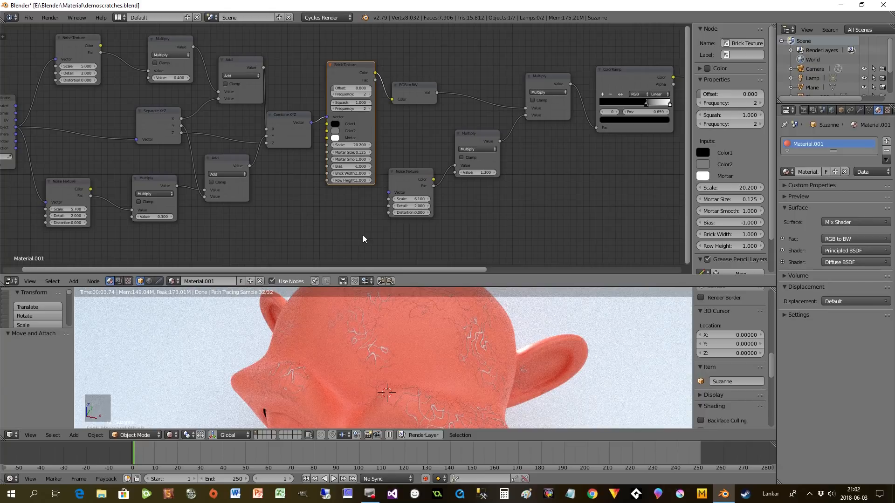
{"action": "scroll", "coordinate": [347, 239], "scroll_direction": "down", "scroll_amount": 1}
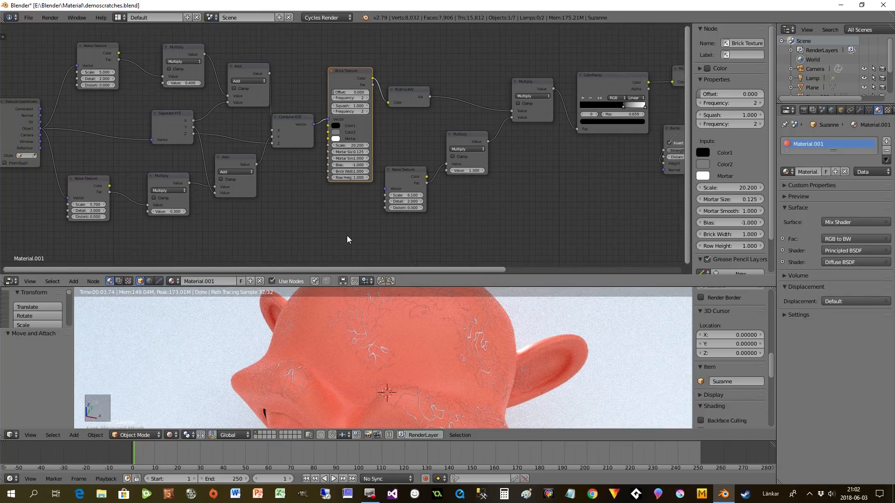
{"action": "scroll", "coordinate": [317, 349], "scroll_direction": "down", "scroll_amount": 2}
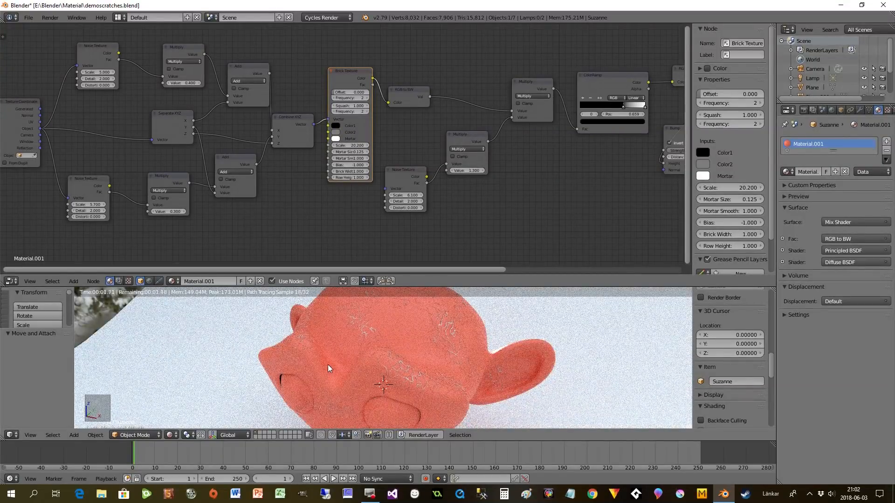
{"action": "scroll", "coordinate": [328, 369], "scroll_direction": "down", "scroll_amount": 2}
{"action": "scroll", "coordinate": [378, 375], "scroll_direction": "up", "scroll_amount": 1}
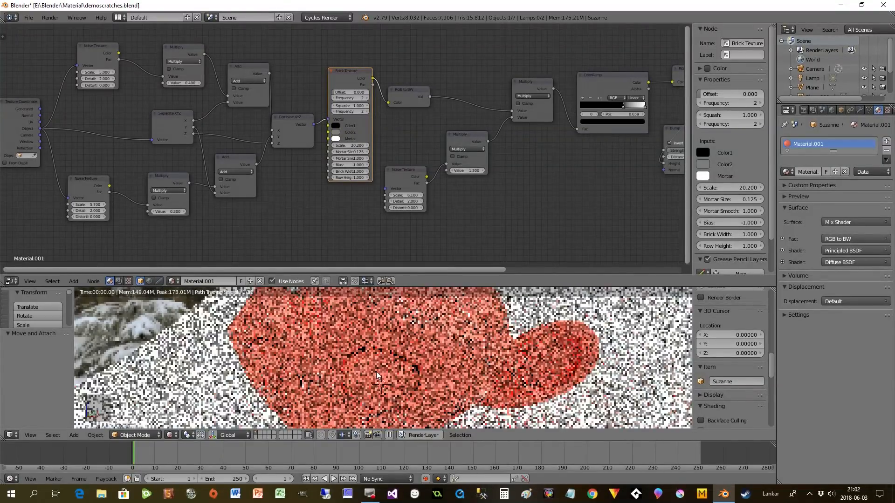